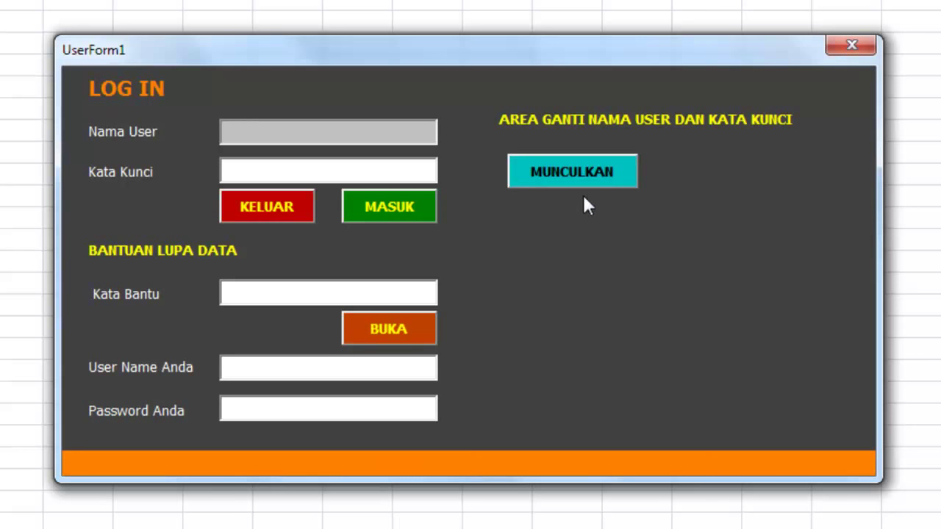
- Show the DATA BARU update frame and place the caret in the Kata Bantu and Nama User fields
left_click(600, 167)
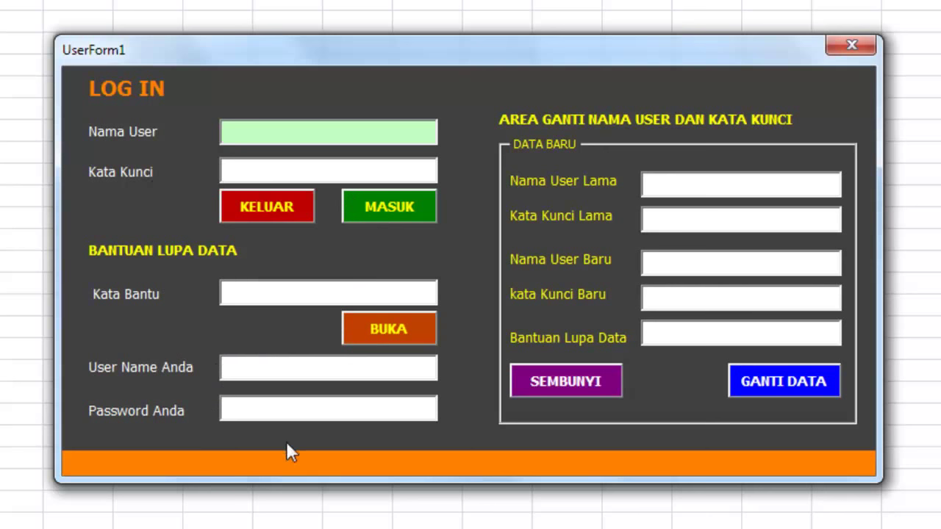
left_click(268, 289)
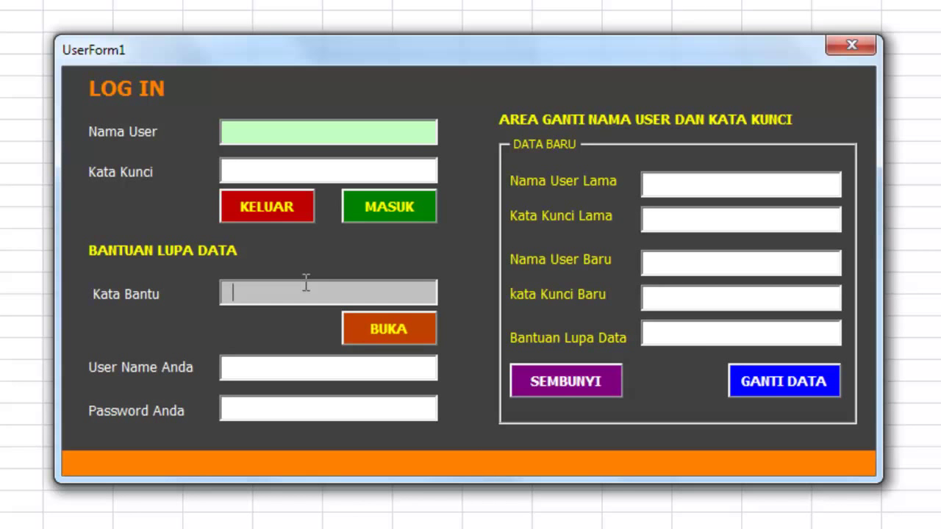
left_click(267, 133)
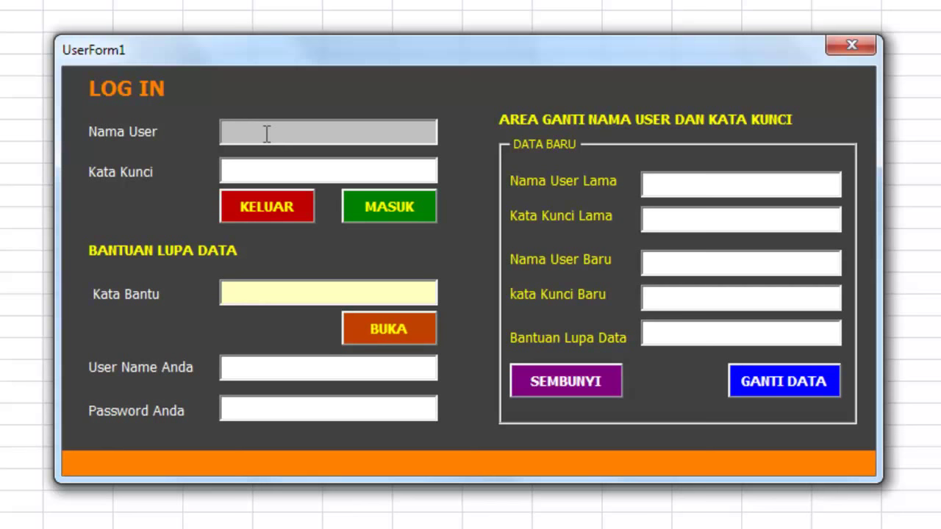
- Submit with an empty user name, then with JAKARTA and no password, dismissing both warnings
left_click(385, 206)
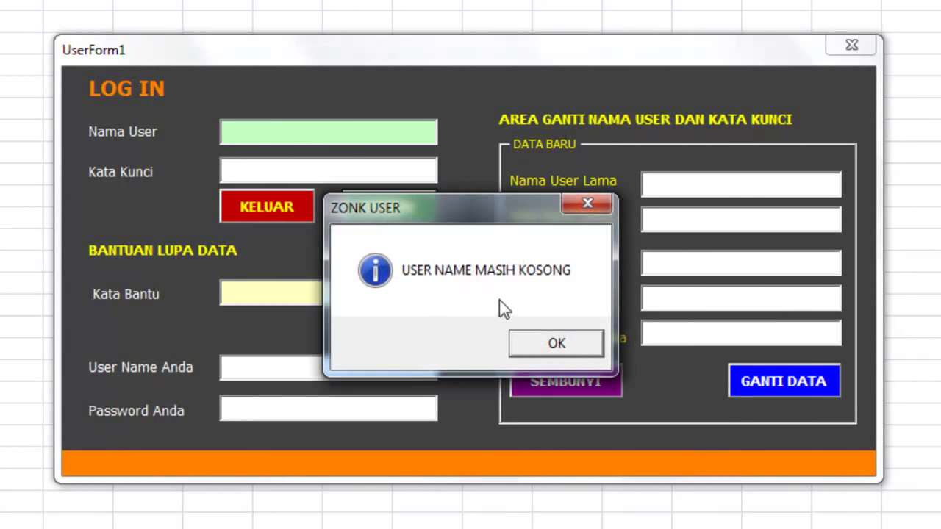
left_click(538, 346)
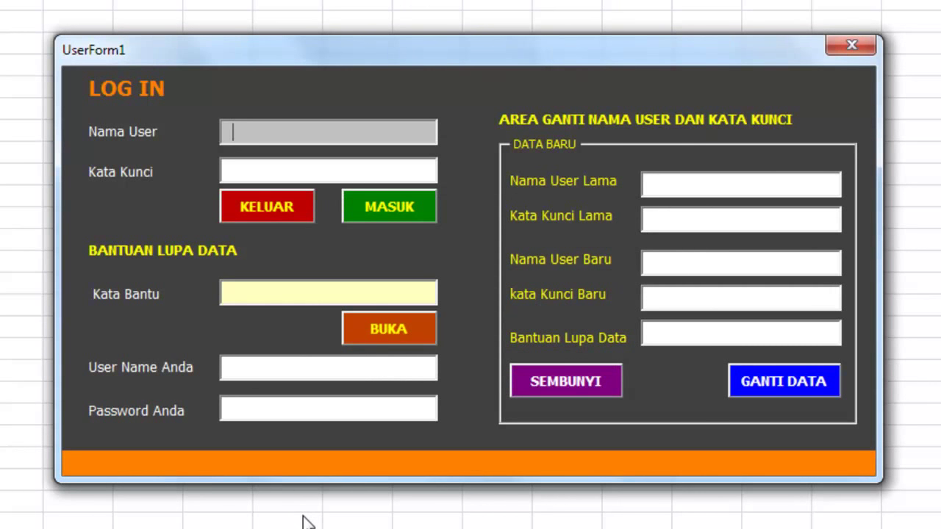
type("JA")
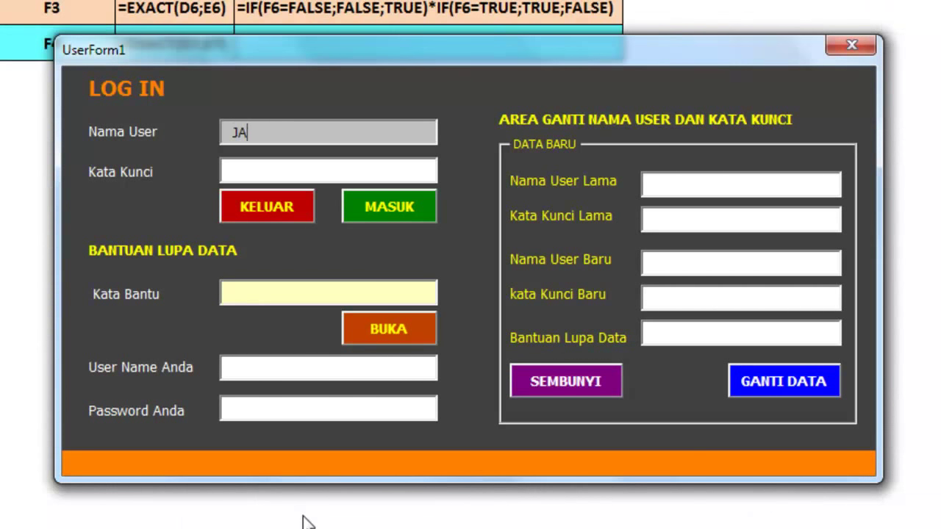
type("KARTA")
left_click(383, 220)
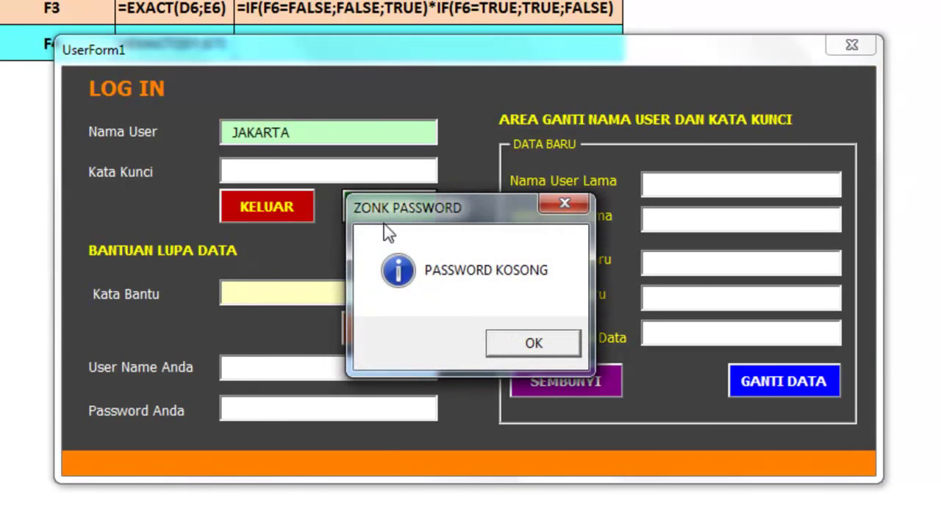
left_click(517, 340)
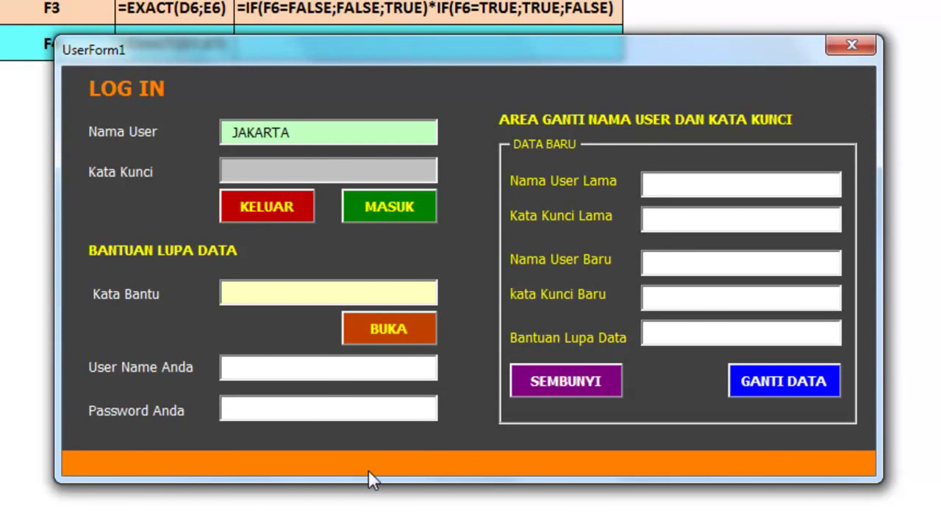
type("1")
type("2345")
left_click(400, 204)
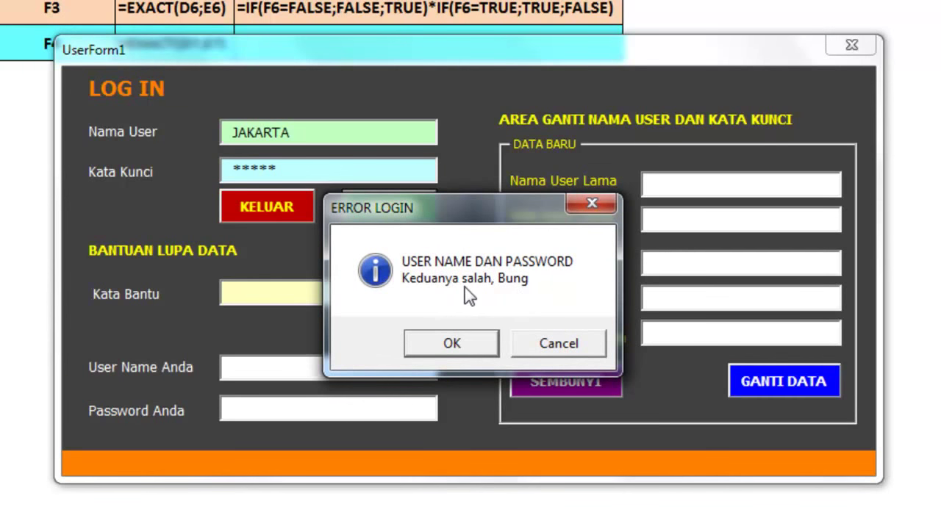
left_click(472, 341)
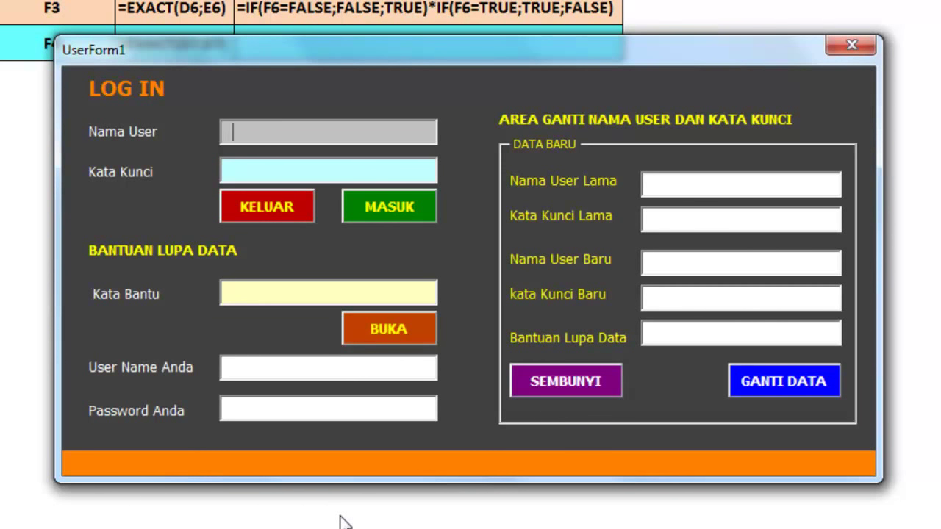
type("BA")
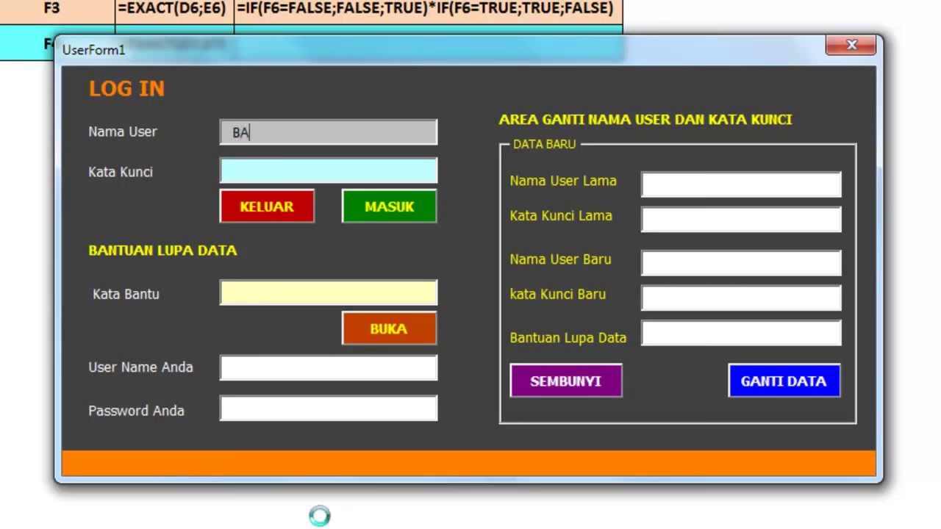
type("SKARA")
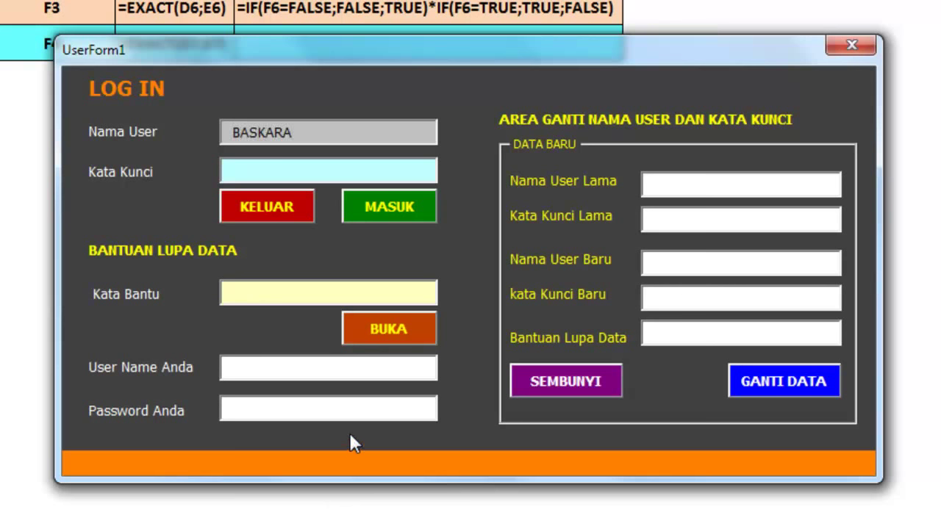
left_click(295, 174)
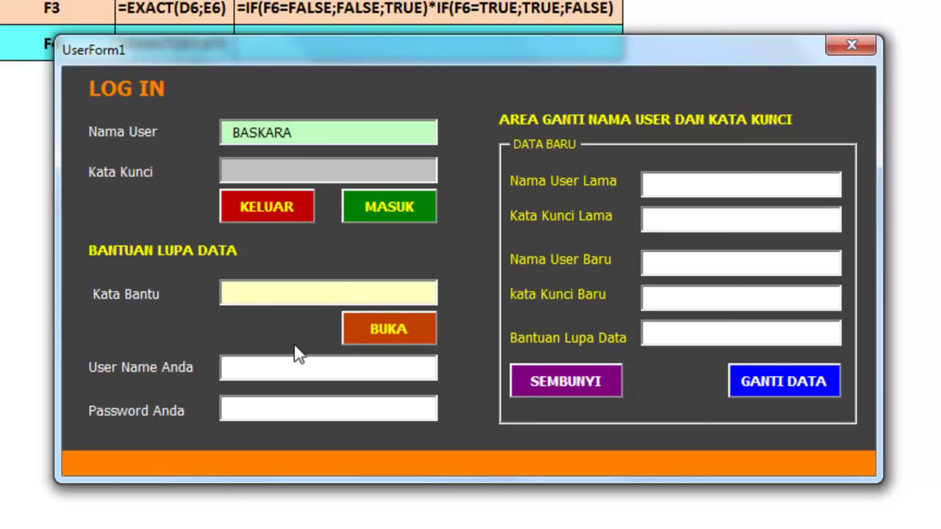
type("123")
type("4")
left_click(371, 206)
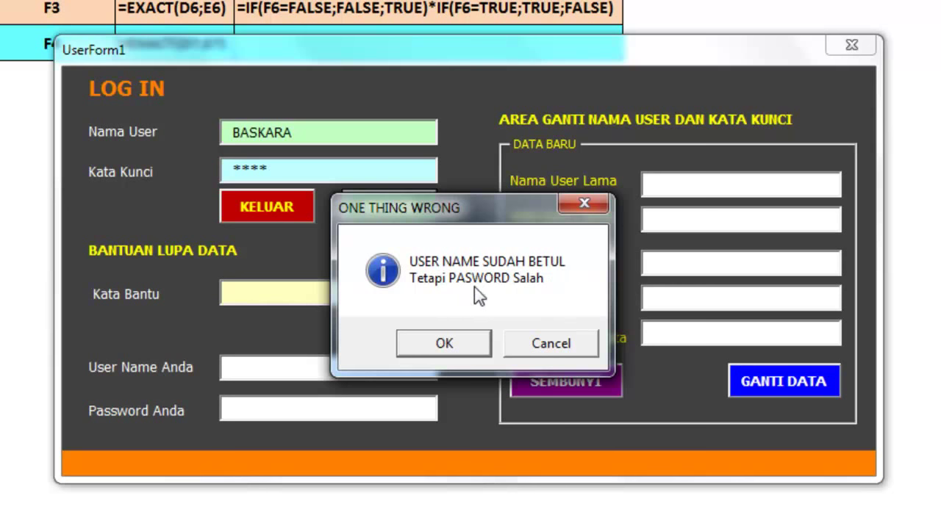
left_click(469, 340)
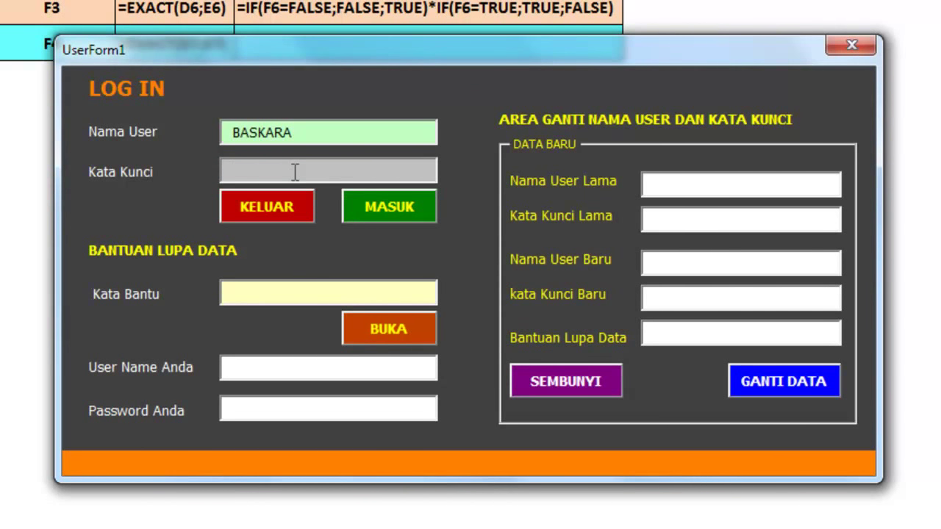
- Enter the correct password with user name JAKARTA and dismiss the wrong-user-name message
type("******")
type("*")
left_click_drag(300, 136, 180, 147)
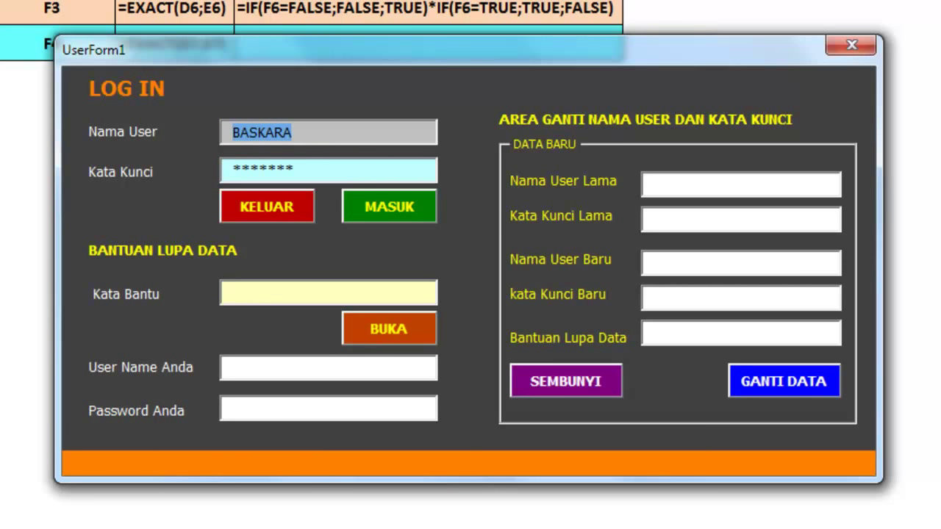
type("J")
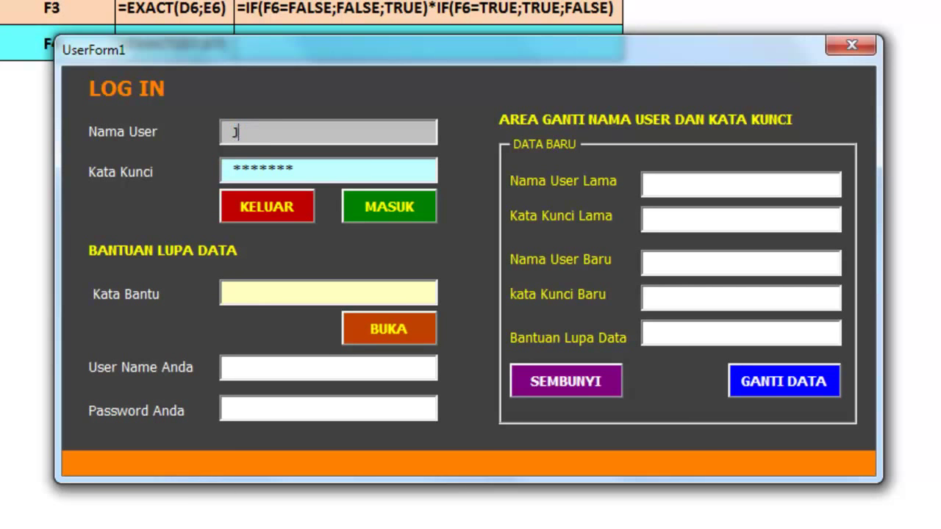
type("AKARTA")
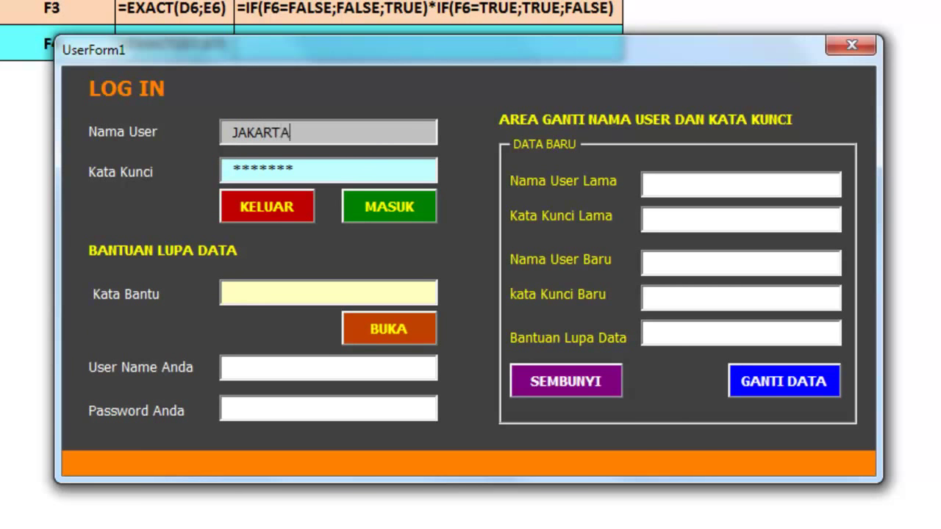
left_click(398, 203)
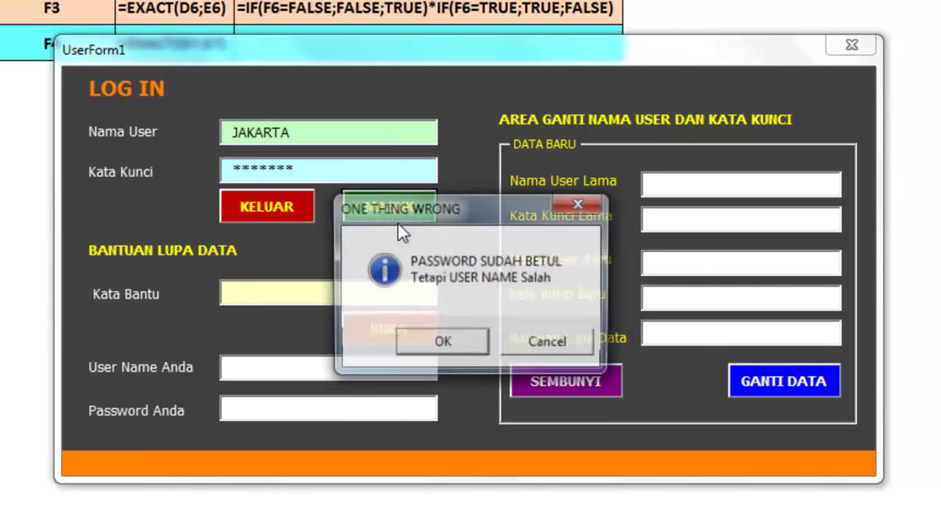
left_click(449, 340)
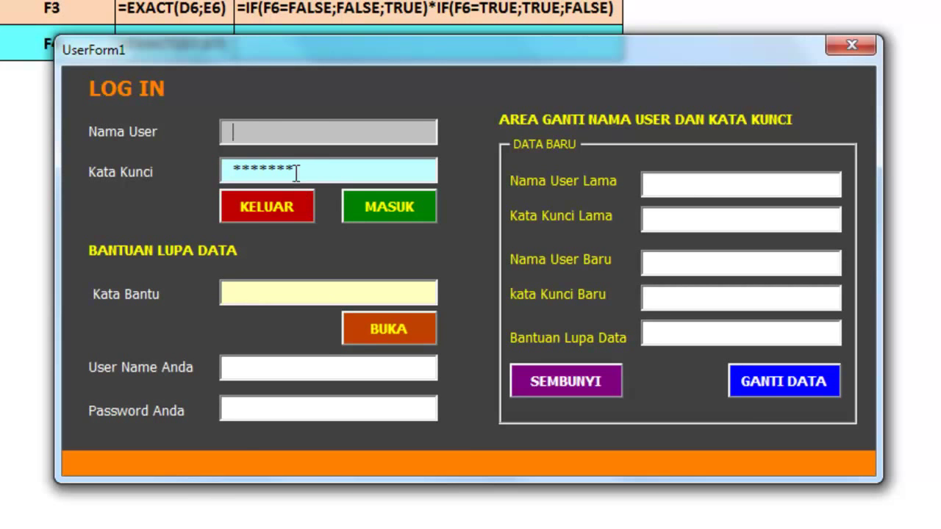
type("fdsfdsfdsf")
key("Tab")
type("fdsfdsfdsf")
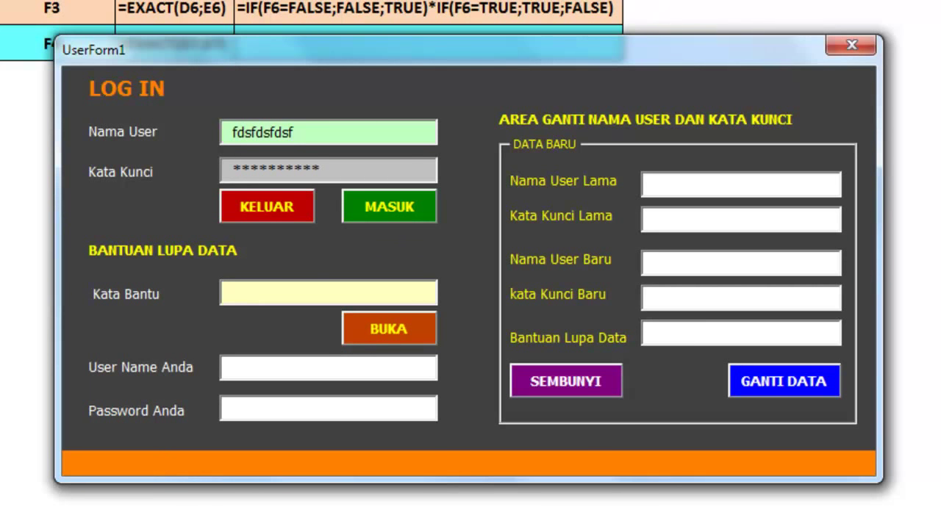
left_click(846, 45)
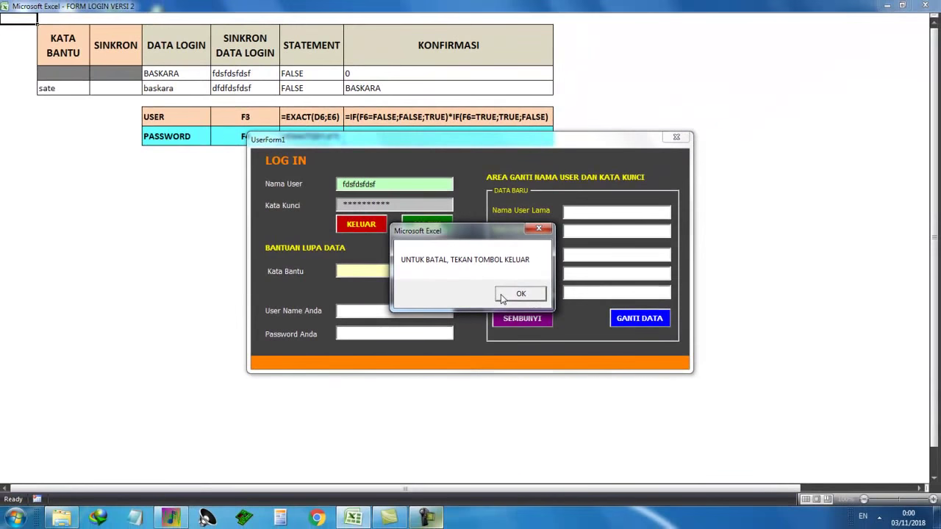
left_click(526, 337)
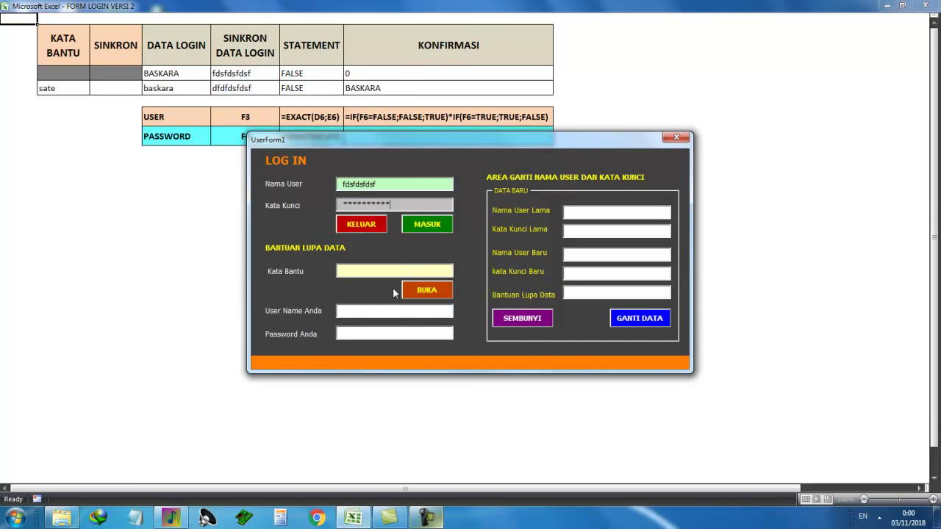
- Cancel with KELUAR, quit Excel, reopen FORM LOGIN VERSI 2 and enable its macros
left_click(360, 230)
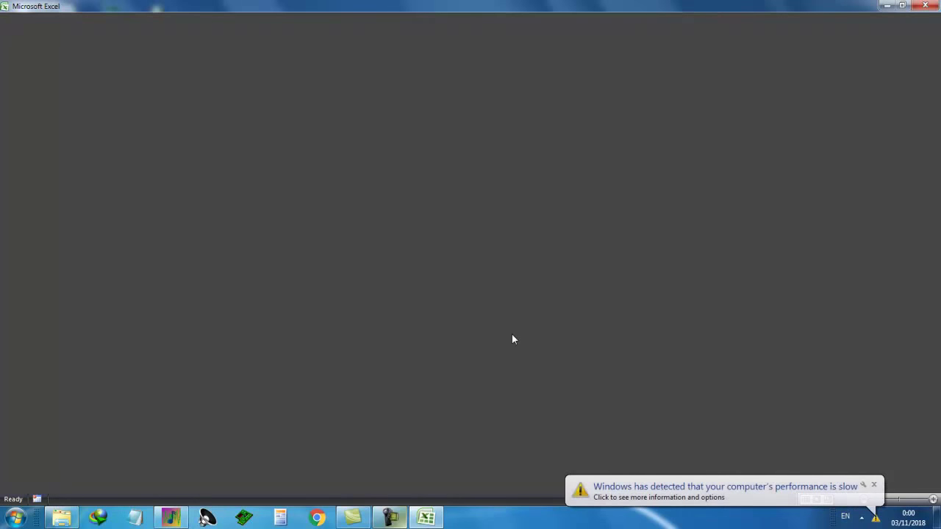
left_click(924, 5)
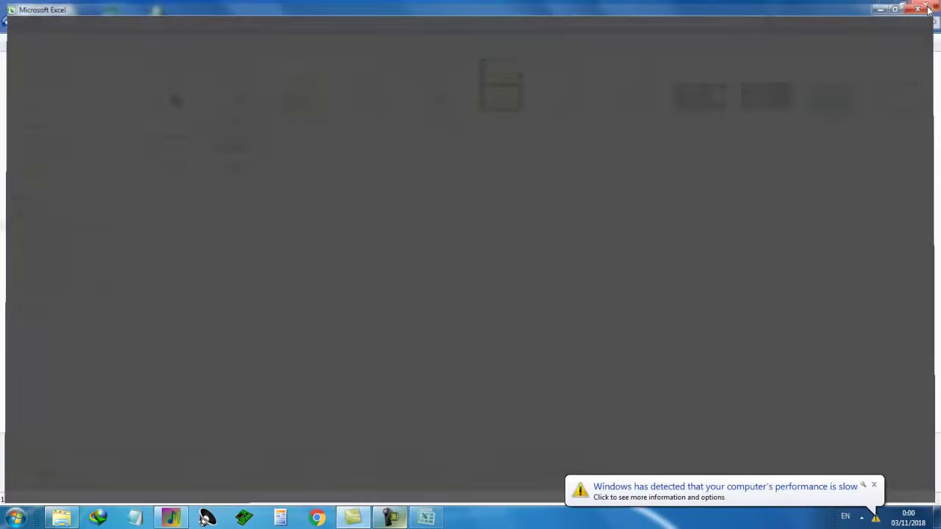
double_click(244, 127)
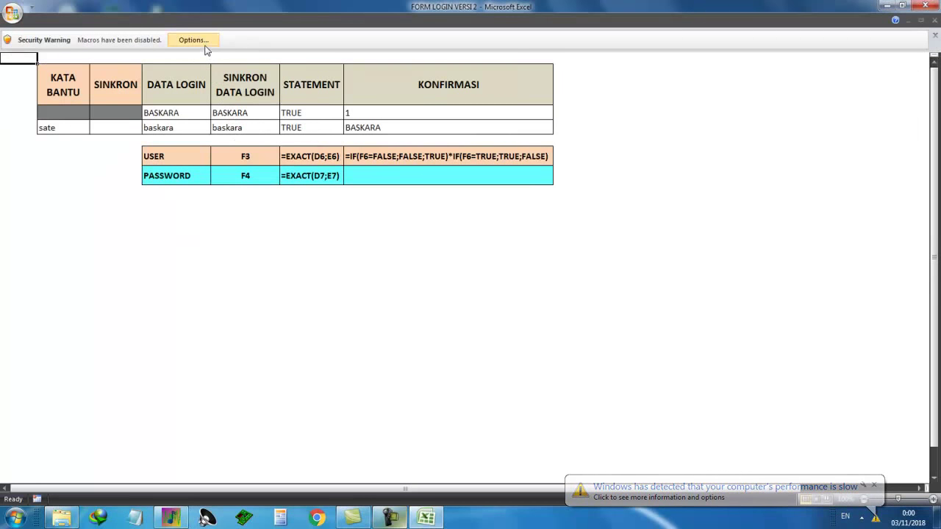
left_click(202, 40)
left_click(357, 276)
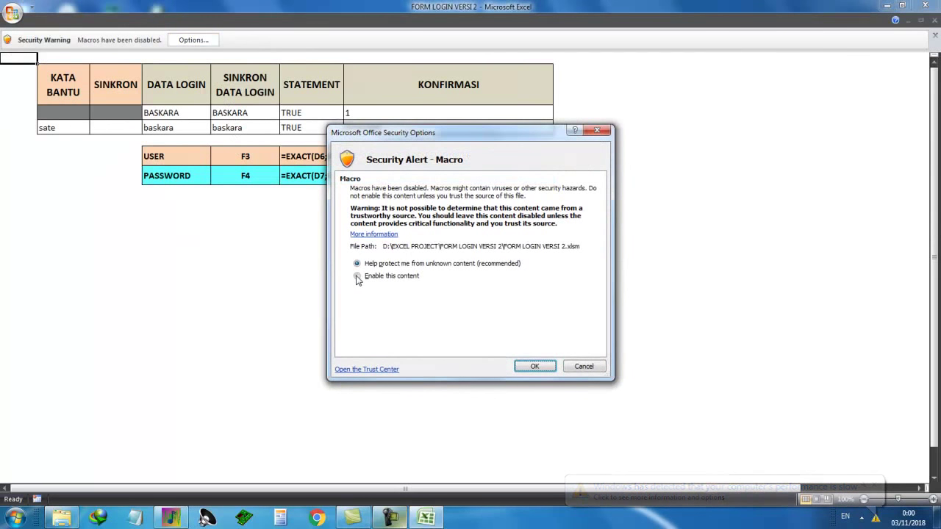
left_click(534, 367)
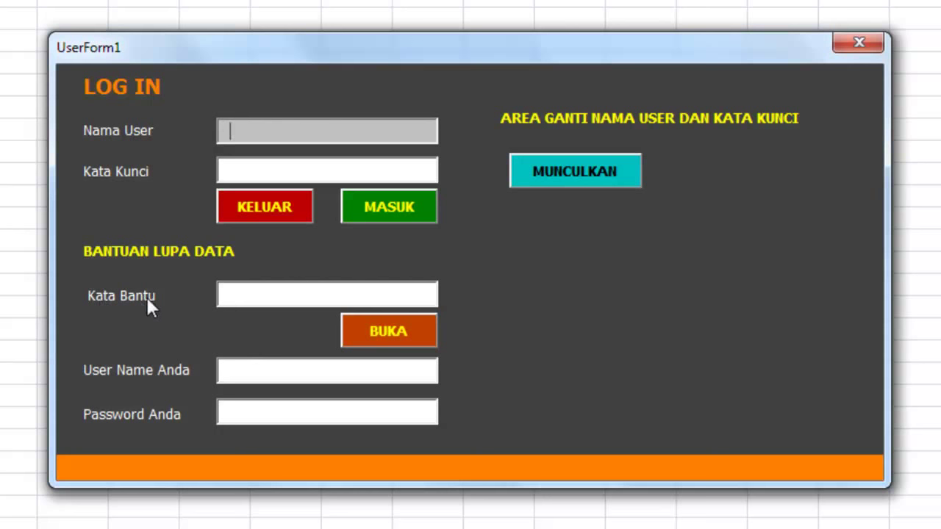
- Show and then hide the credential-update fields with MUNCULKAN and SEMBUNYI
left_click(238, 296)
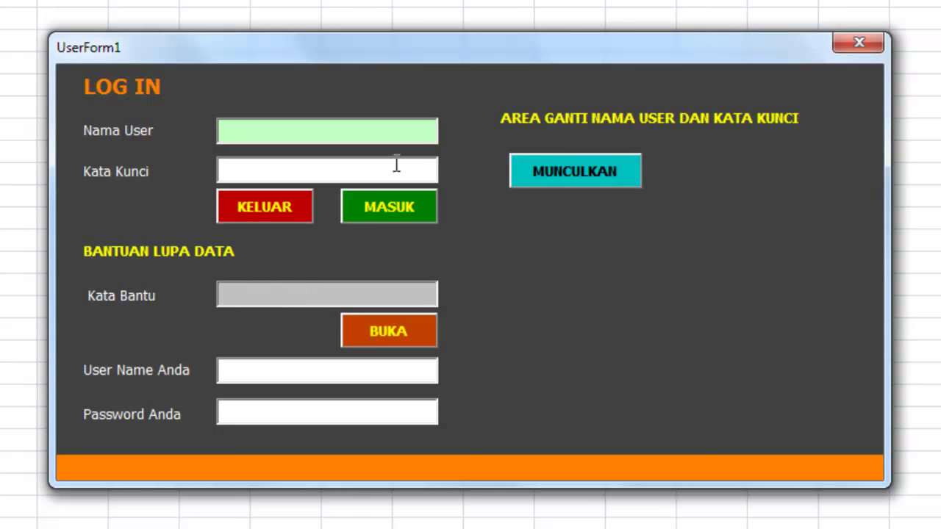
left_click(586, 182)
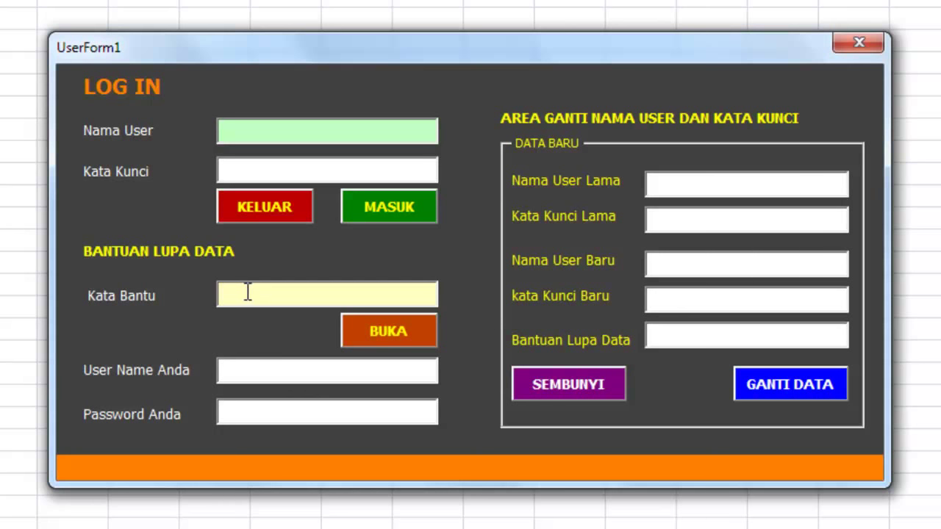
left_click(576, 390)
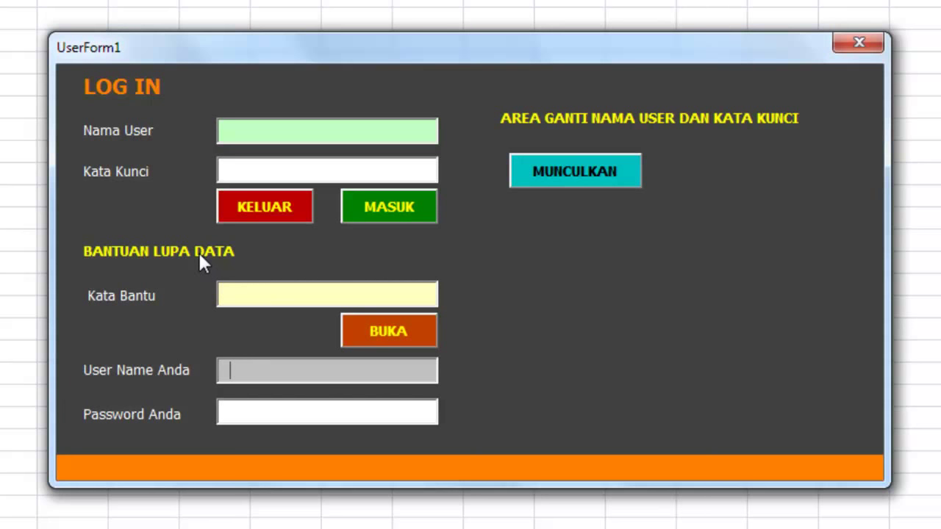
left_click(259, 297)
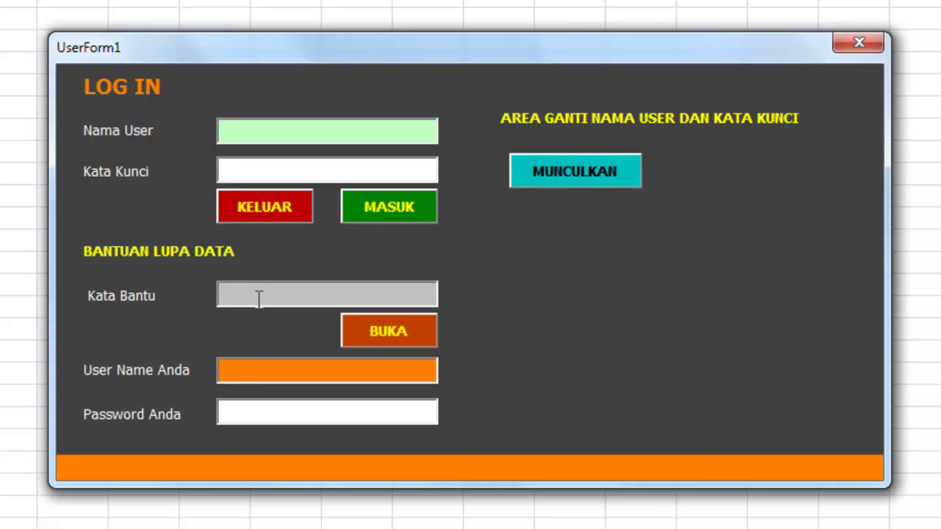
type("sa")
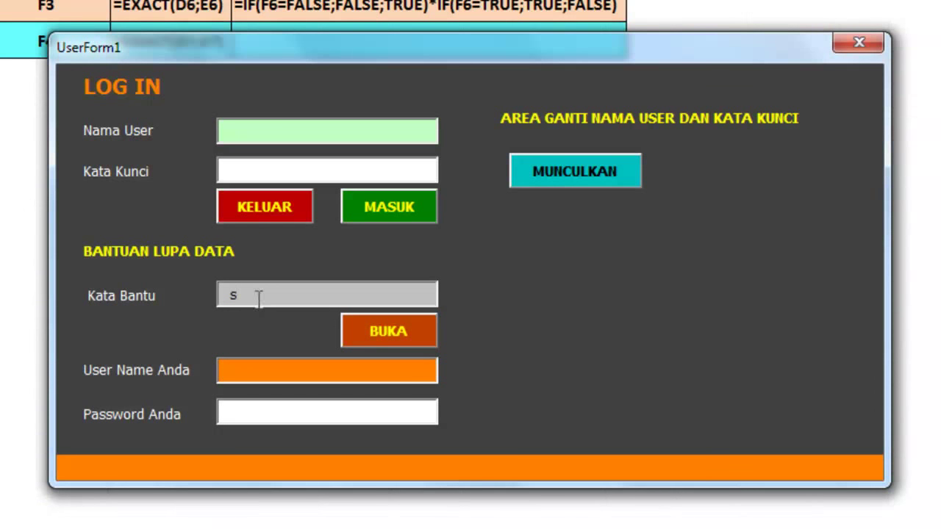
type("te")
left_click(374, 335)
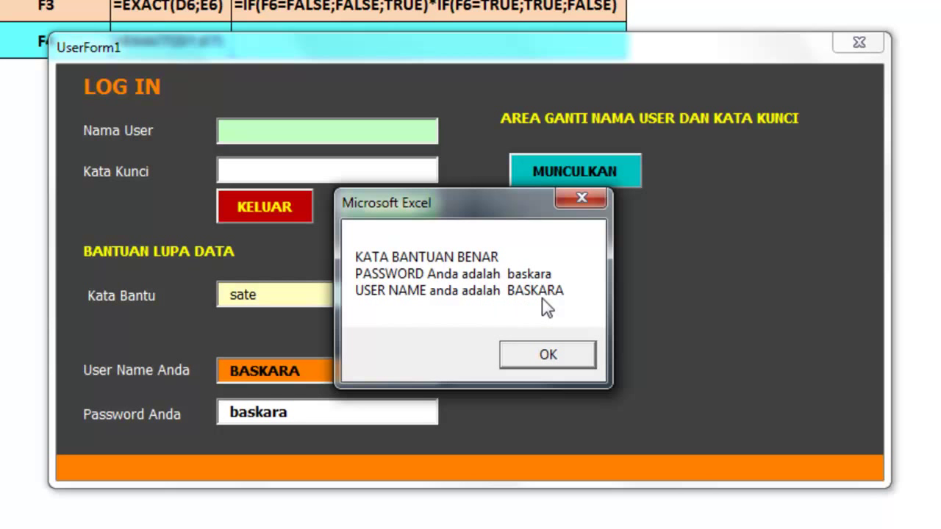
left_click(549, 356)
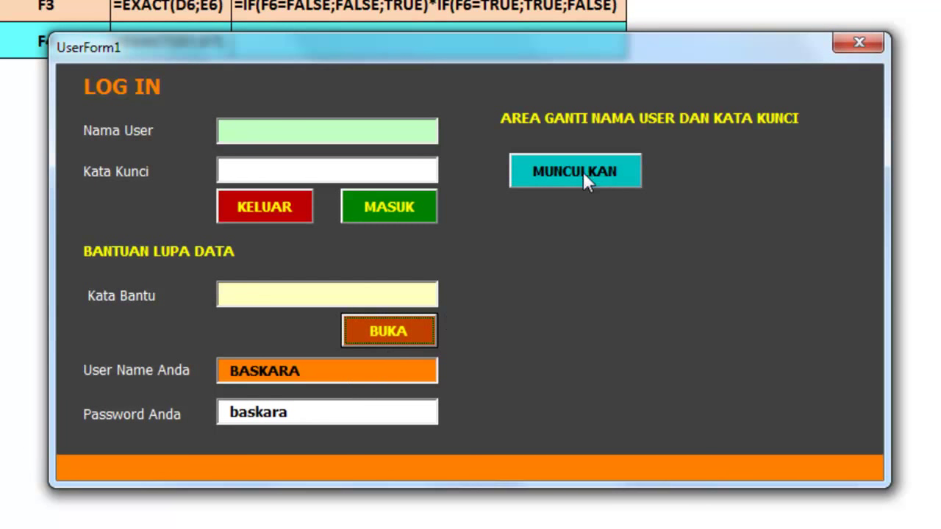
- Show the update fields again and clear the recovered user name and password
left_click(547, 173)
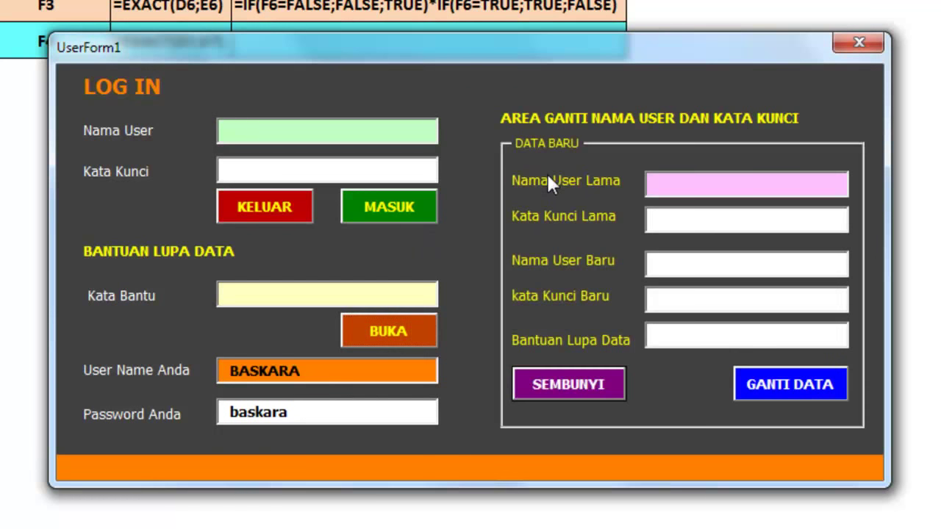
left_click(322, 376)
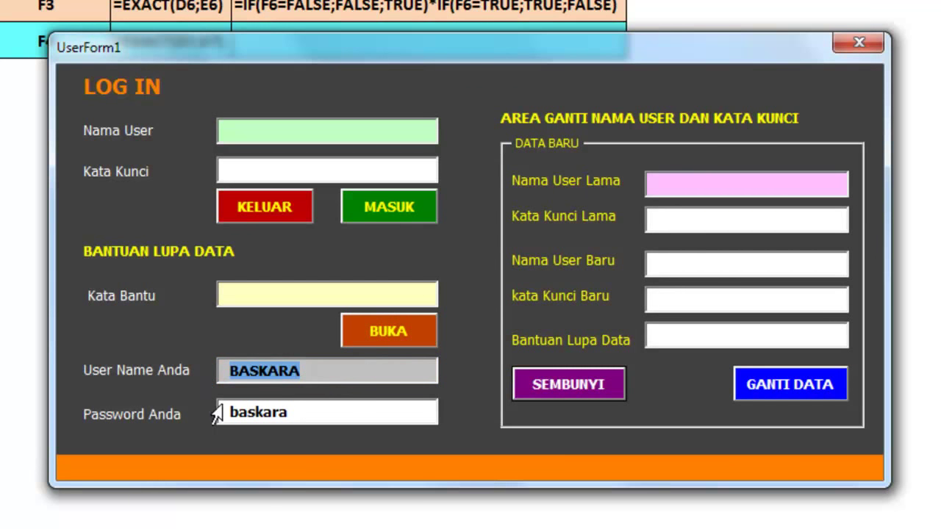
key("Delete")
left_click(292, 410)
key("Delete")
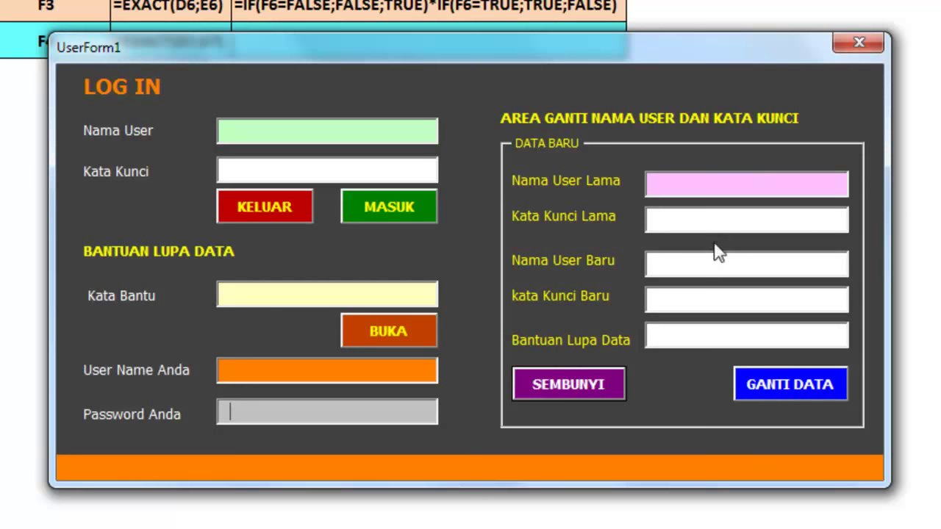
left_click(694, 185)
left_click(691, 219)
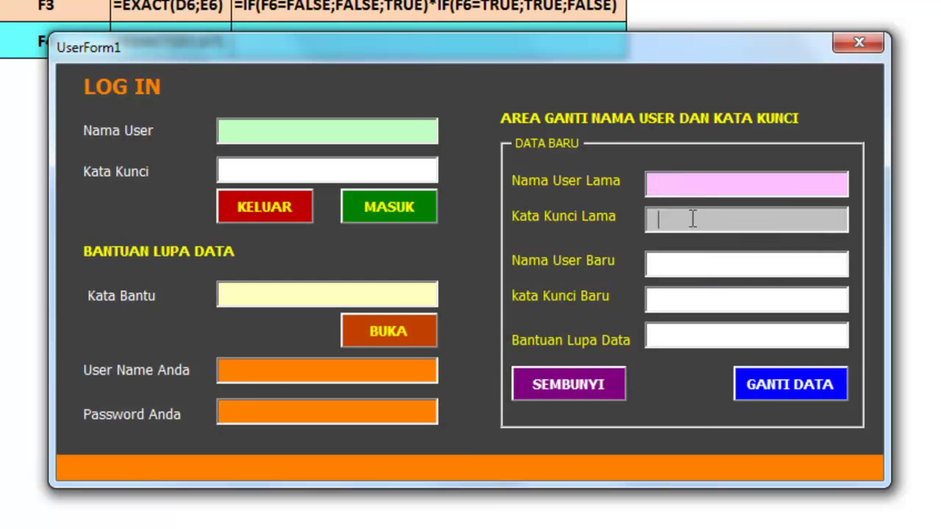
left_click(694, 184)
left_click(689, 214)
left_click(690, 185)
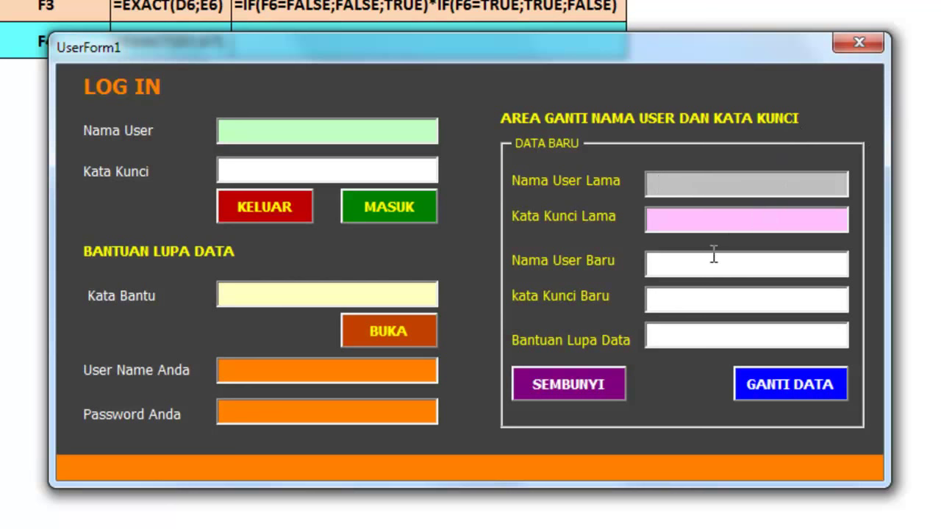
left_click(665, 218)
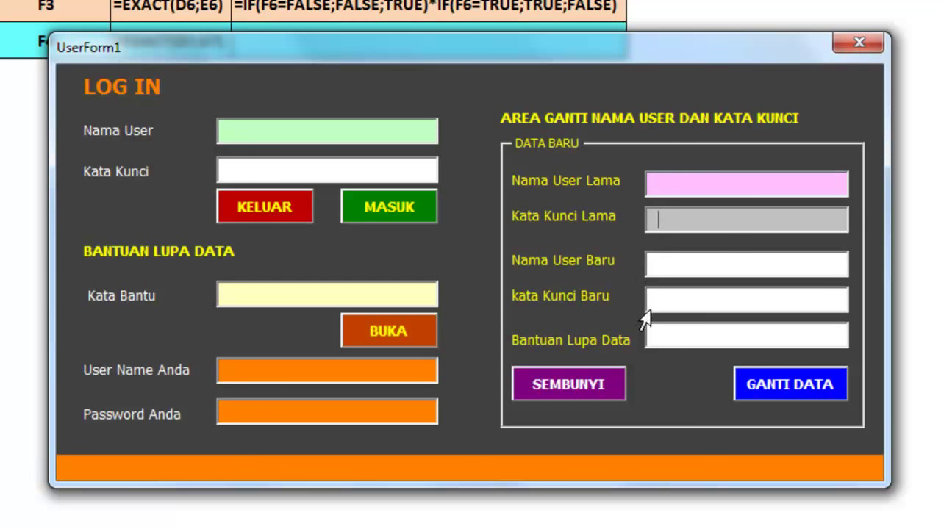
left_click(660, 185)
left_click(662, 215)
left_click(668, 182)
left_click(666, 213)
left_click(665, 188)
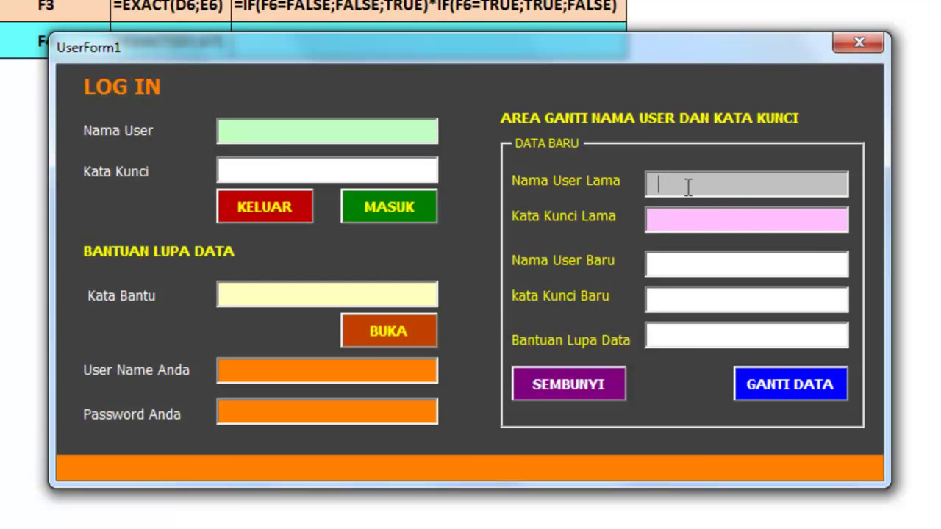
type("B")
type("ASKARA")
left_click(686, 222)
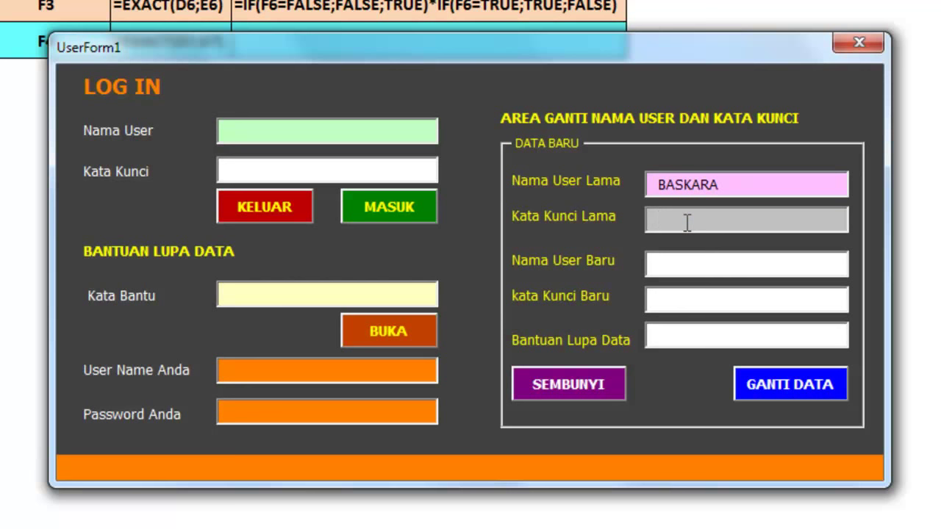
left_click(725, 259)
type("J")
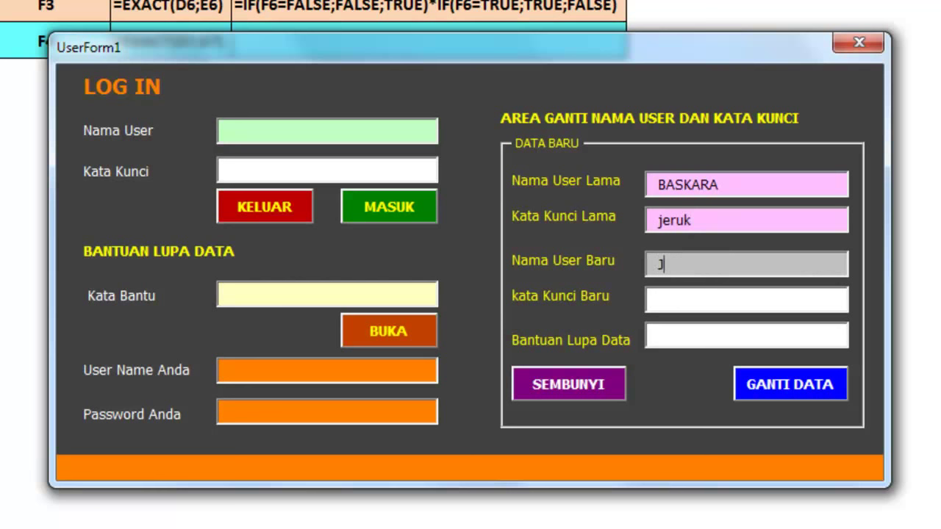
type("AKARTA")
left_click(723, 293)
type("b")
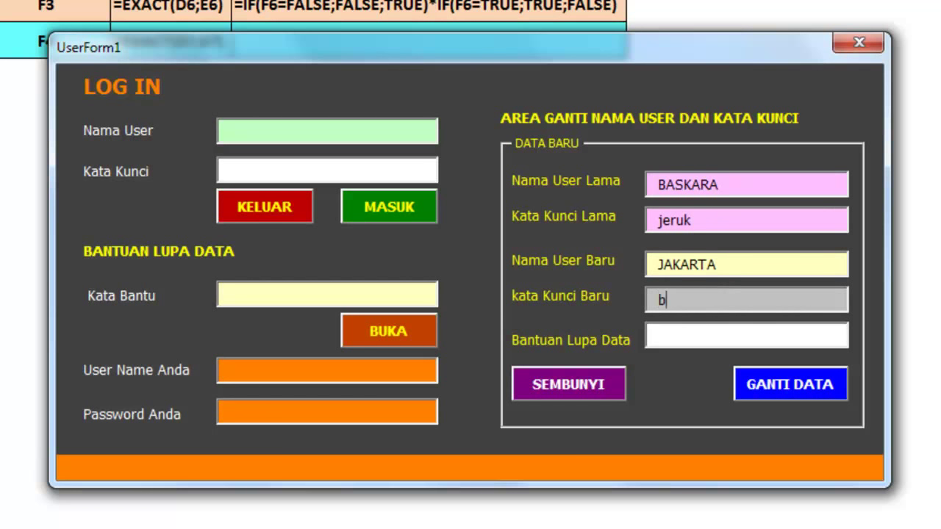
type("andung")
left_click(708, 339)
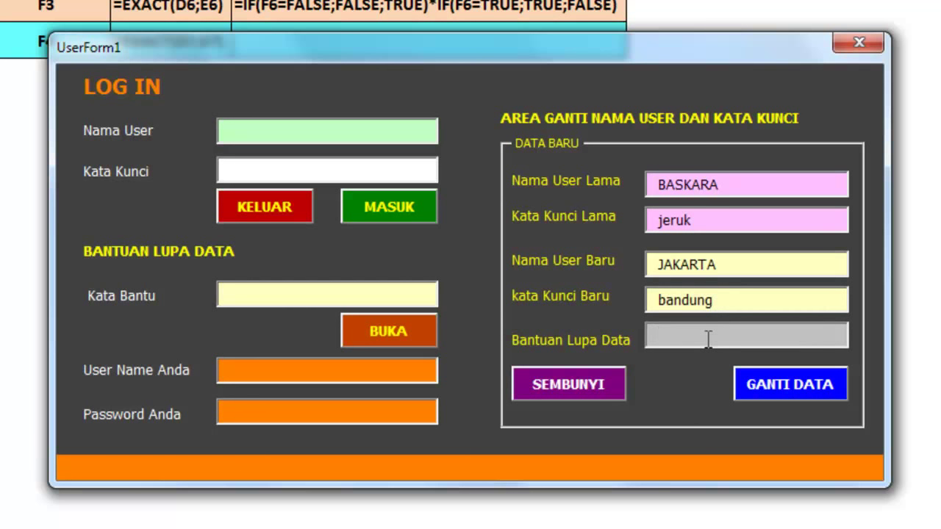
type("j")
type("eruk")
- Submit the change, dismiss the wrong-old-password error, and retype the old password
left_click(771, 388)
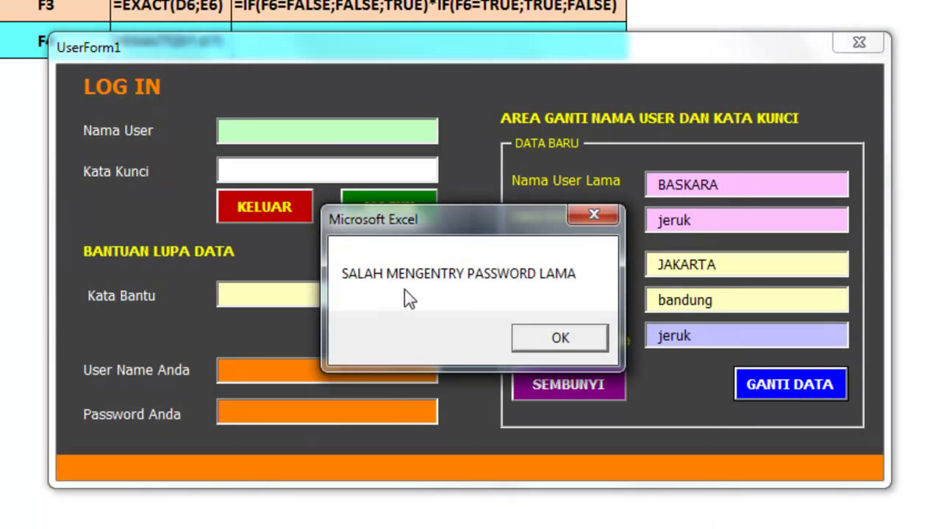
left_click(534, 341)
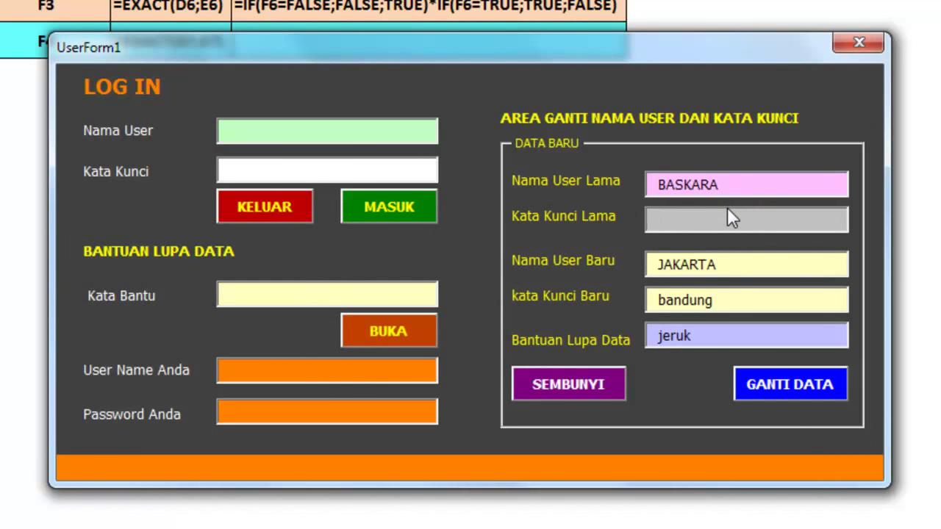
type("bask")
type("aea")
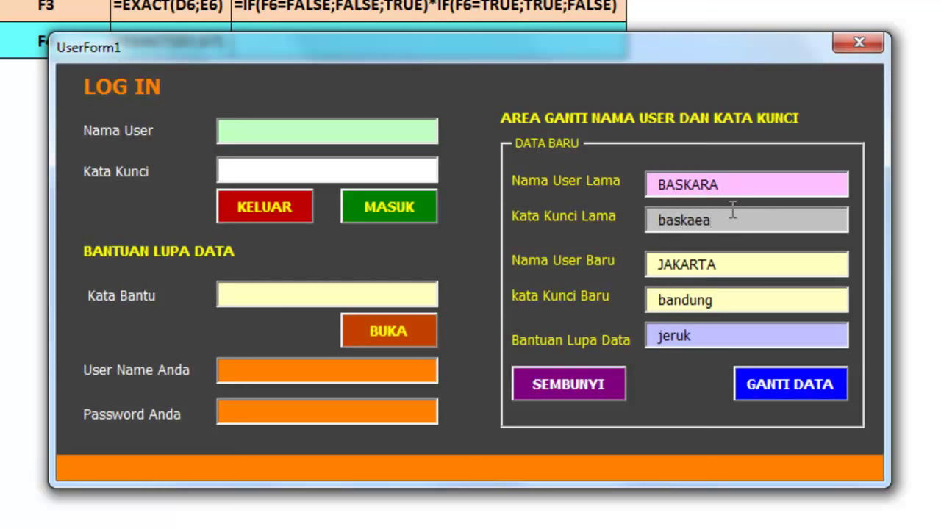
key("BackSpace")
key("BackSpace")
key("BackSpace")
key("BackSpace")
type("ka")
type("ra")
- Try JAKARTA as old user name, dismiss the rejection, and re-enter BASKARA instead
double_click(724, 184)
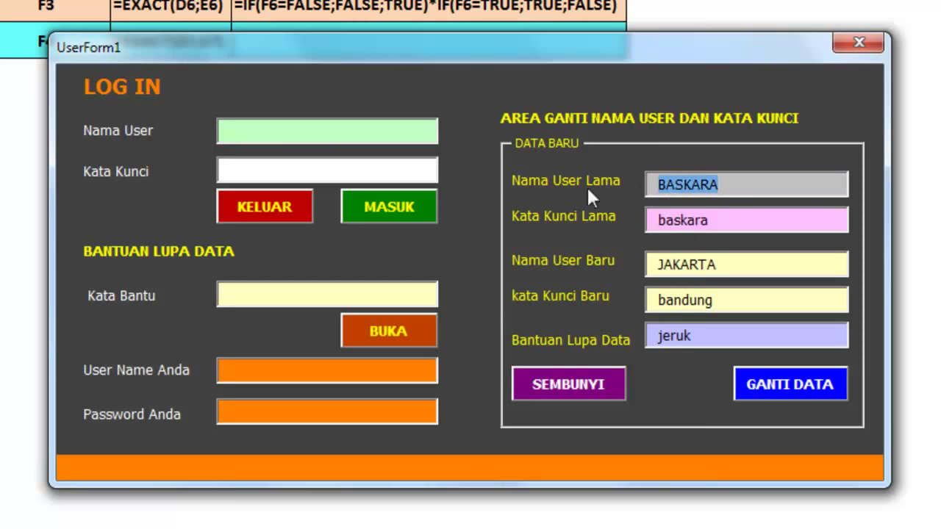
type("JAKAR")
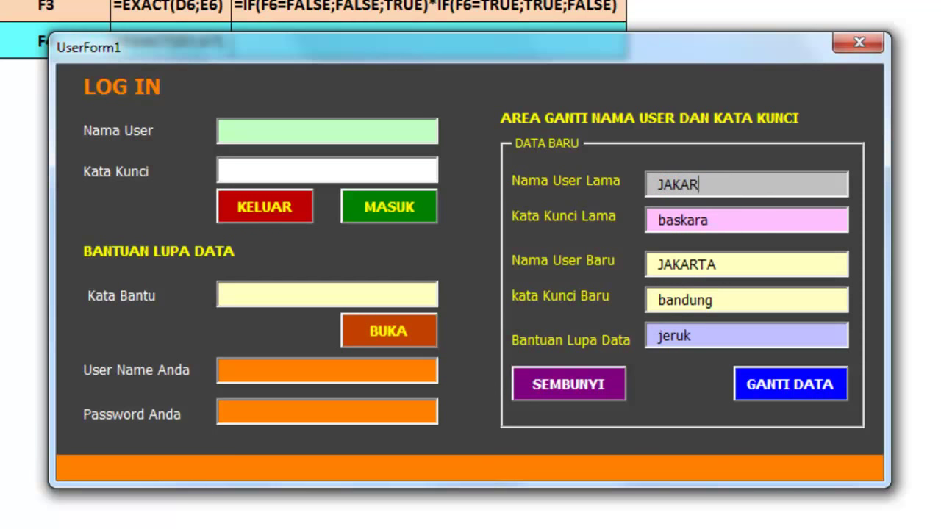
type("TA")
left_click(756, 387)
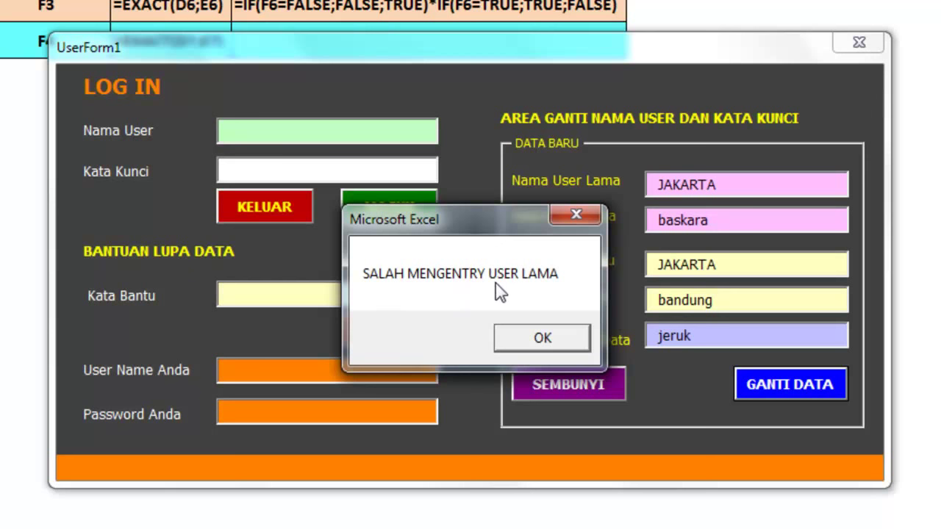
left_click(511, 332)
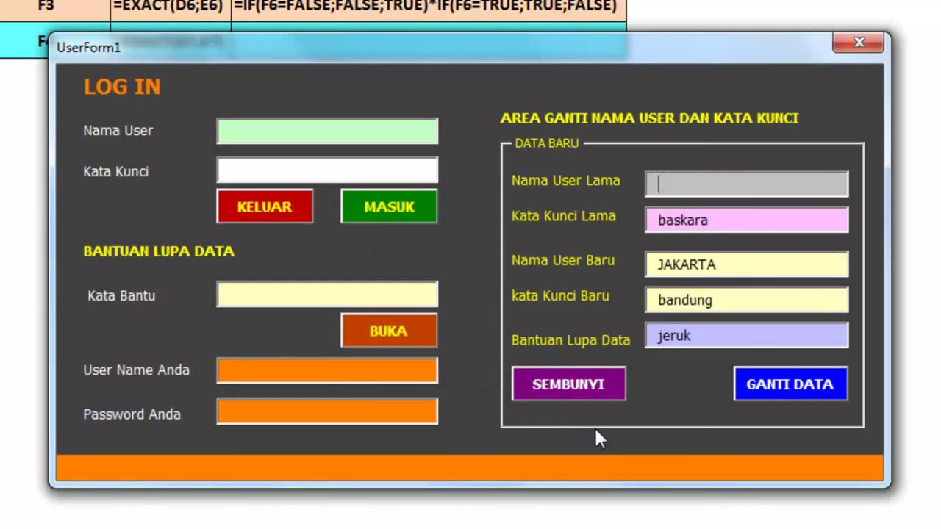
type("BASKARA")
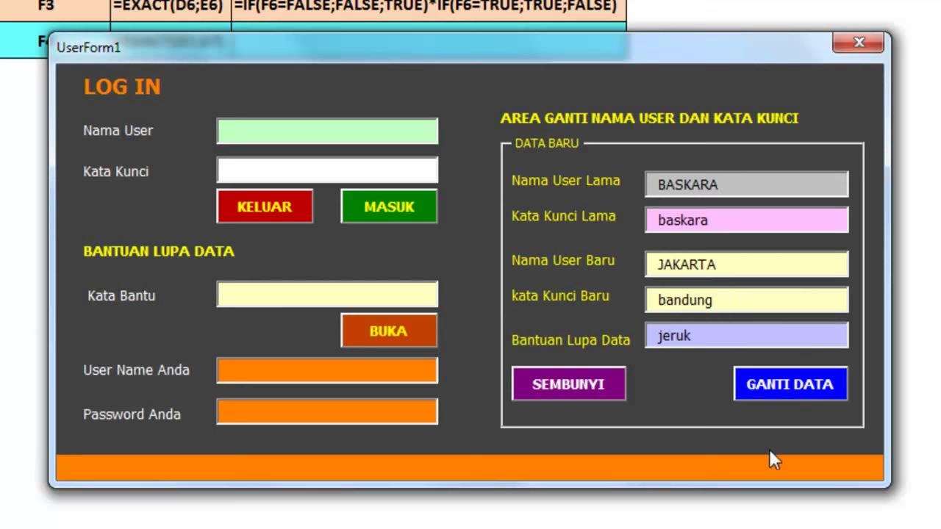
left_click(803, 392)
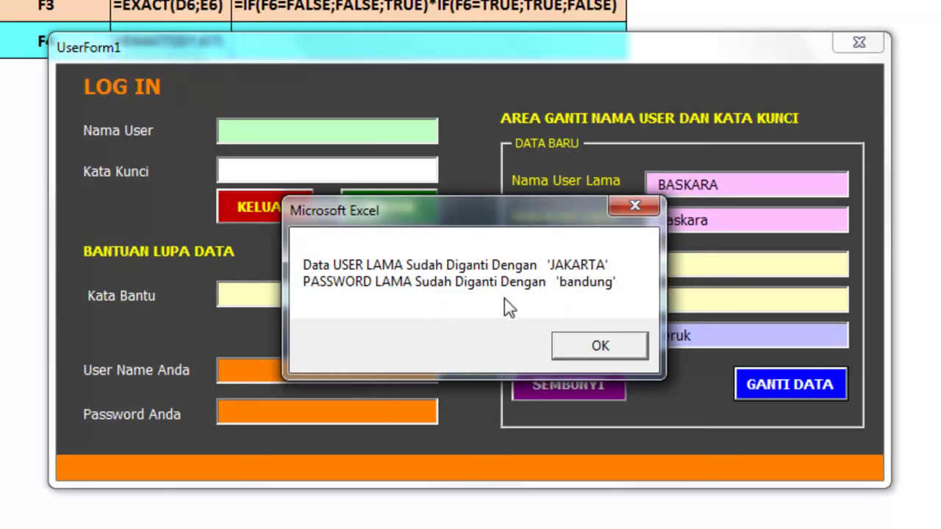
left_click(624, 344)
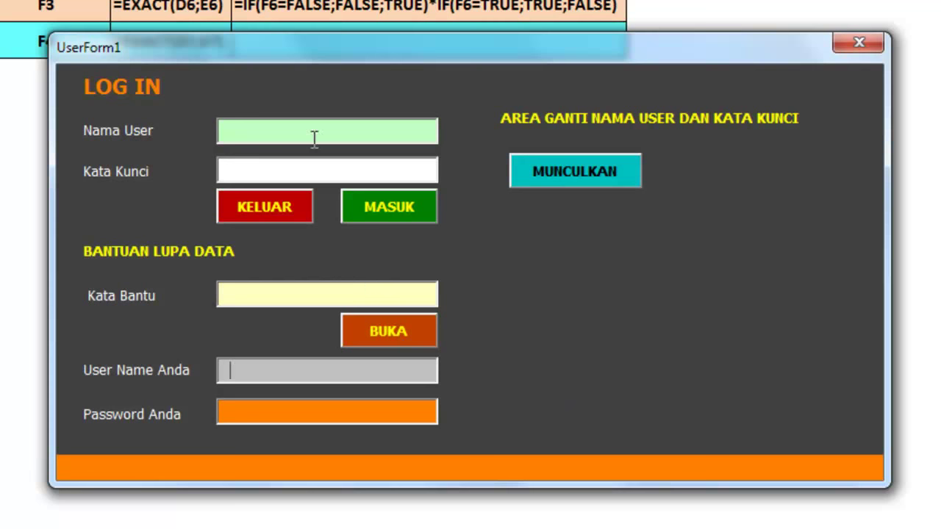
left_click(314, 138)
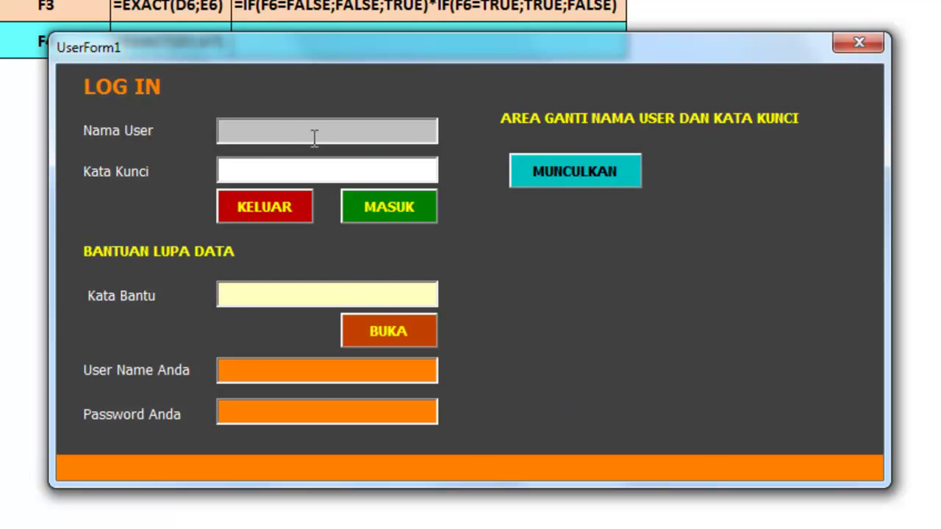
type("JA")
type("KARTA")
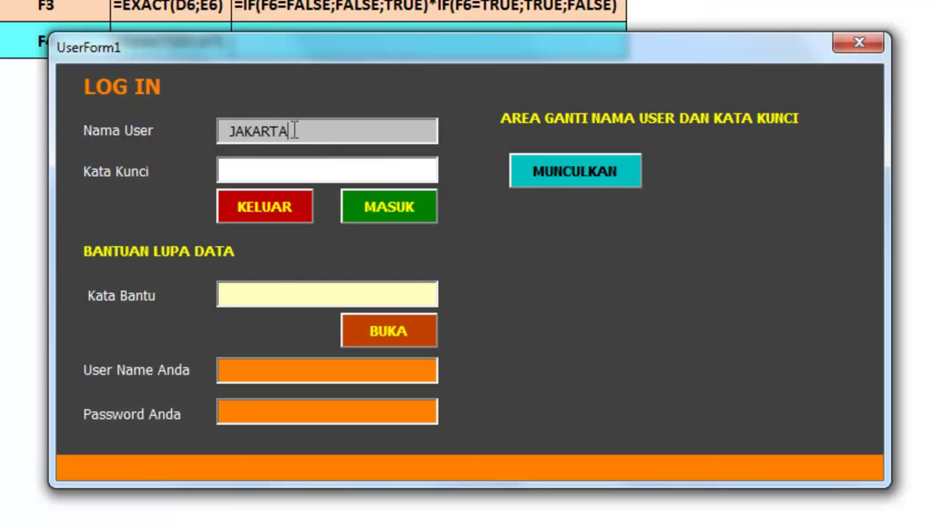
left_click(289, 169)
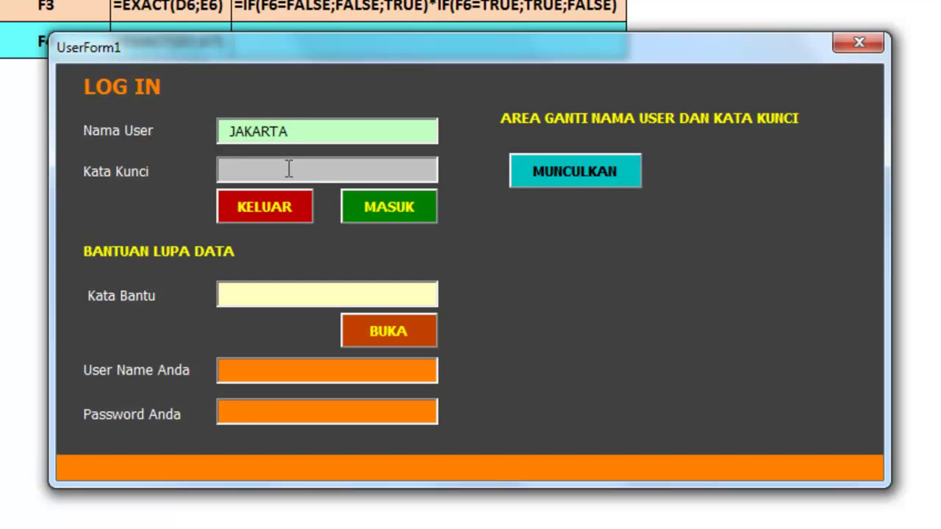
type("12345")
type("67")
left_click(381, 206)
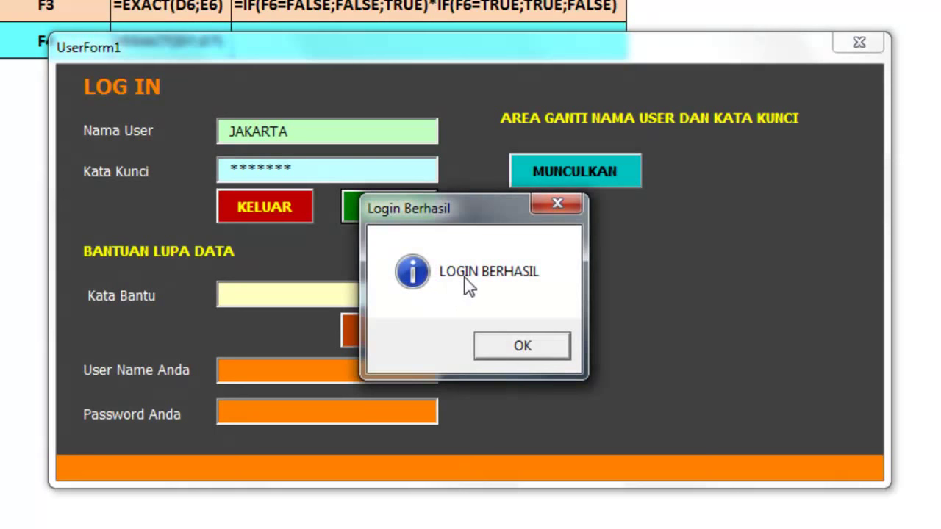
left_click(517, 346)
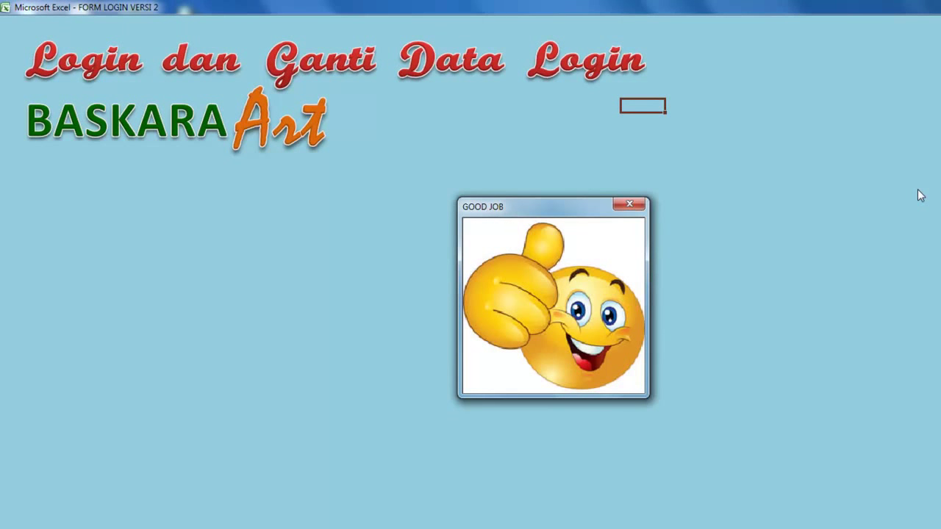
- Close the GOOD JOB window to return to the workbook
left_click(629, 204)
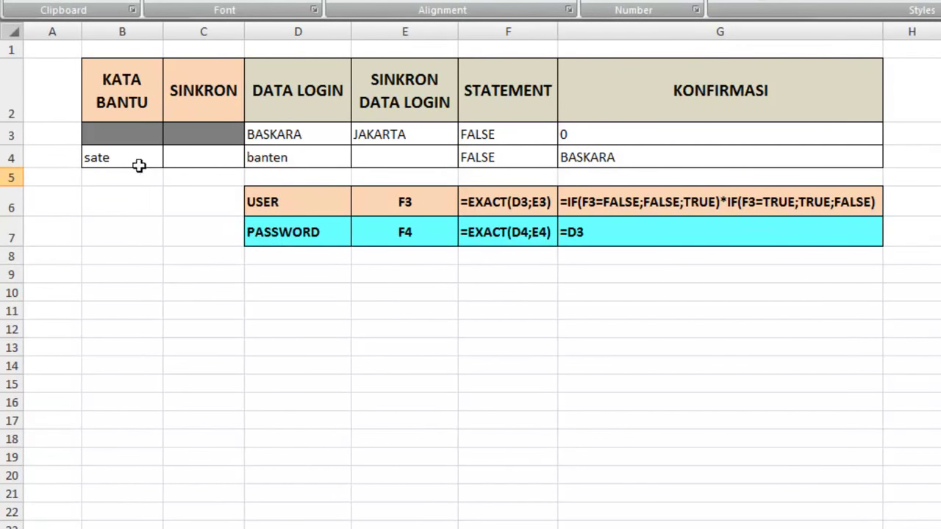
- Look over the login table by selecting rows B3:G4, header row B2:G2 and the hint in B4
left_click(115, 130)
left_click_drag(115, 129, 735, 151)
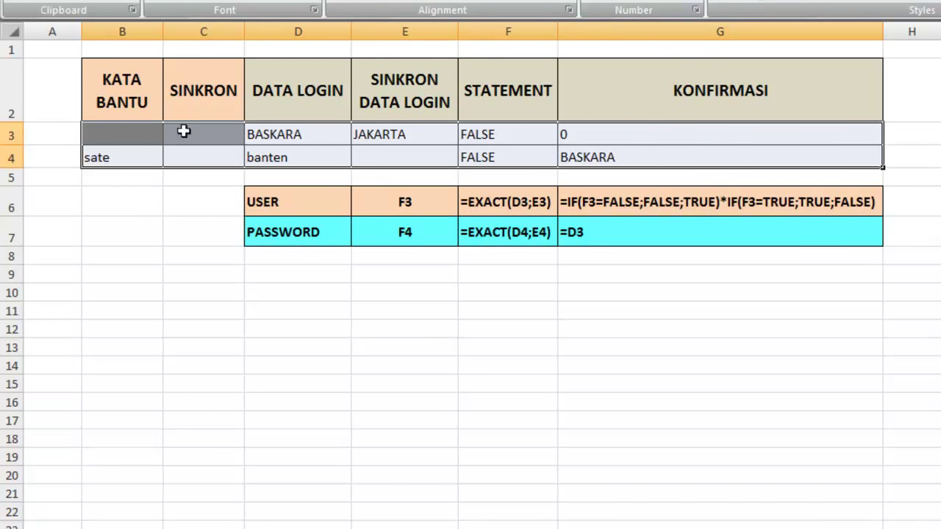
left_click(55, 47)
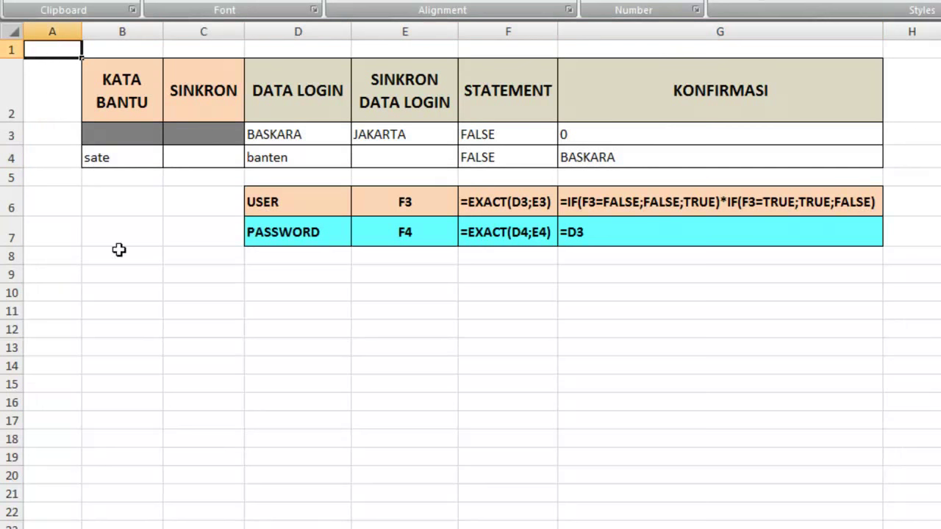
left_click(113, 93)
left_click_drag(112, 93, 645, 100)
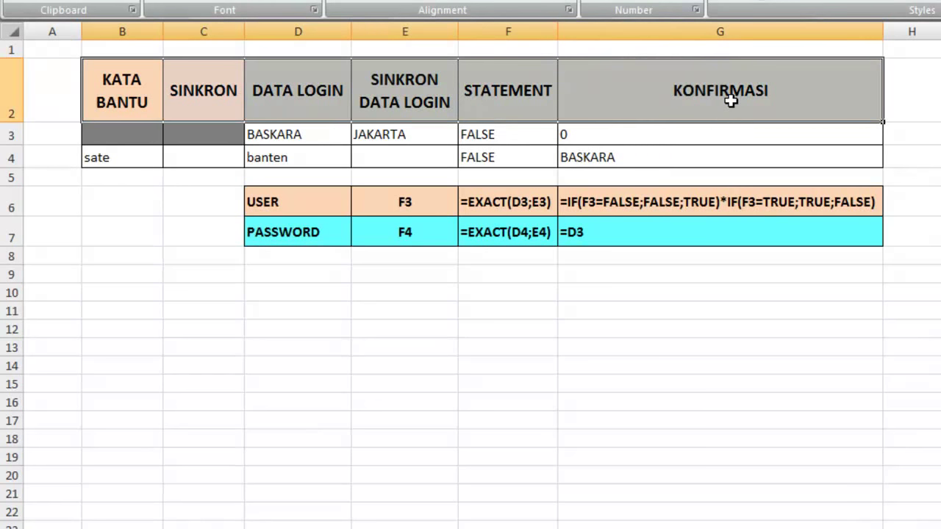
left_click(150, 78)
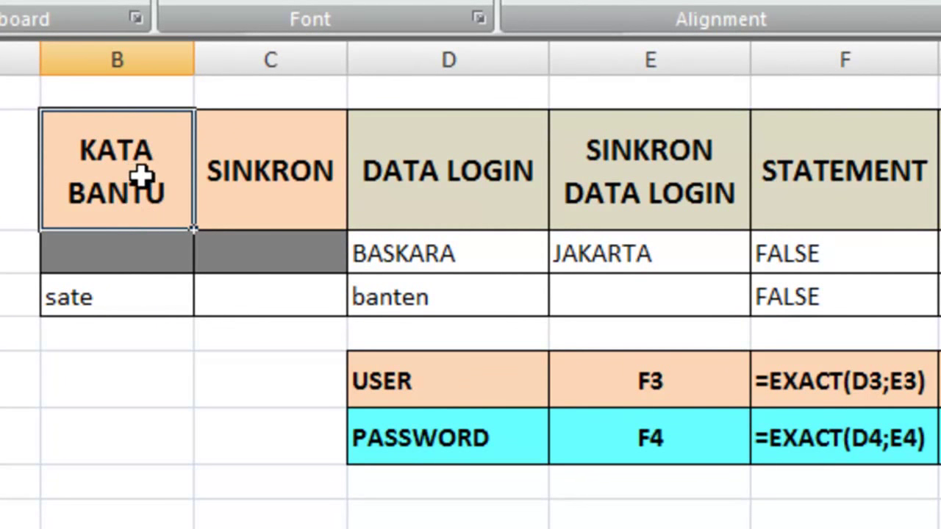
left_click(128, 294)
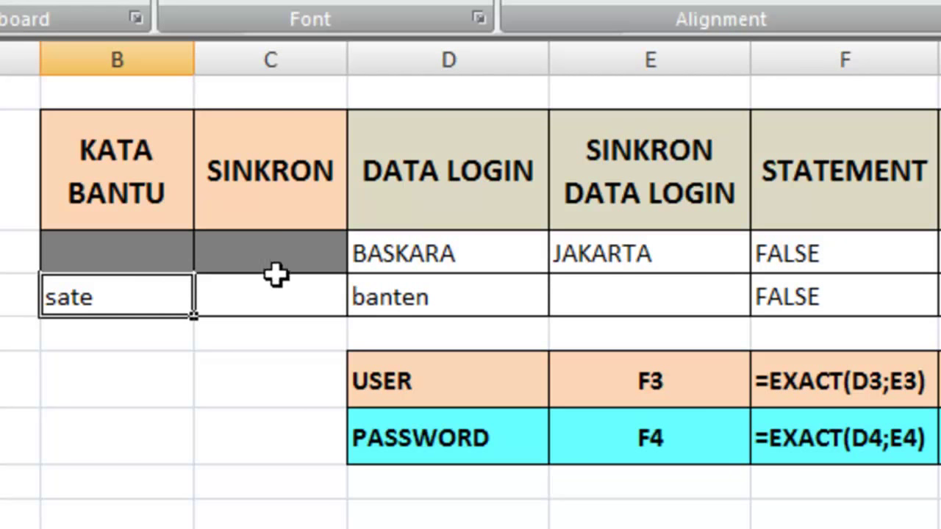
- Clear the synced user name from cell E3
left_click(290, 189)
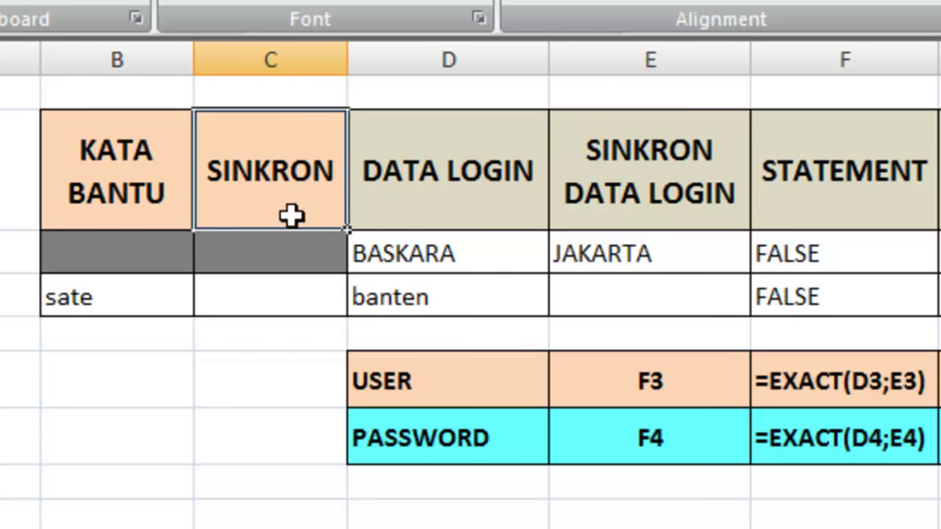
left_click(285, 298)
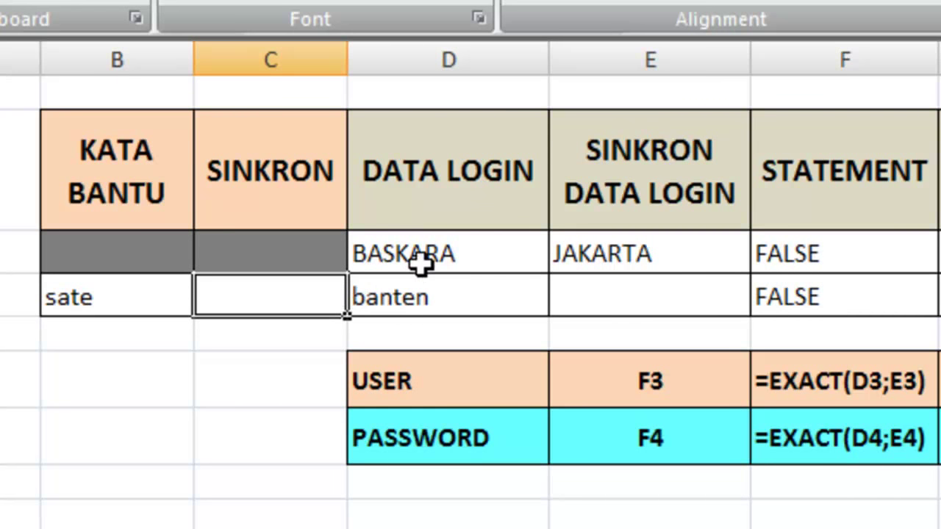
left_click(627, 257)
key("Delete")
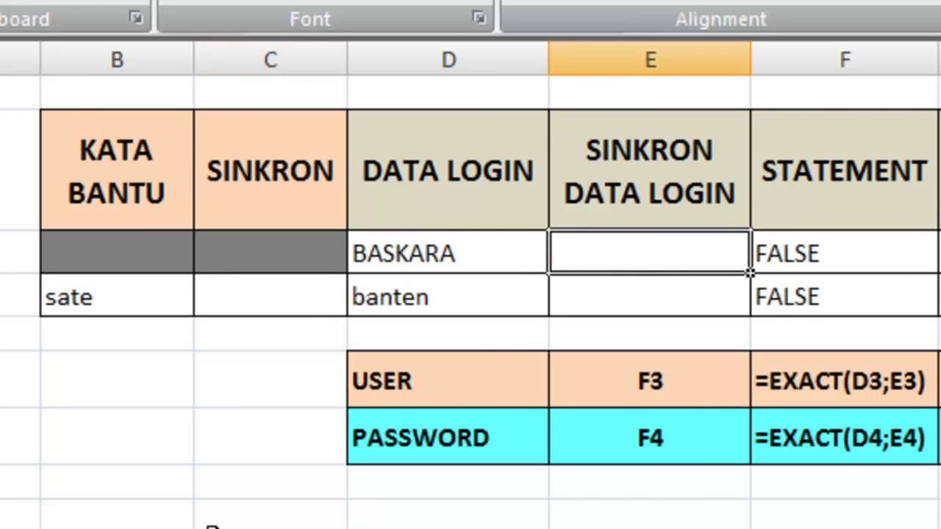
- Check the DATA LOGIN cells D2–D4 and the SINKRON DATA LOGIN header E2
left_click(4, 97)
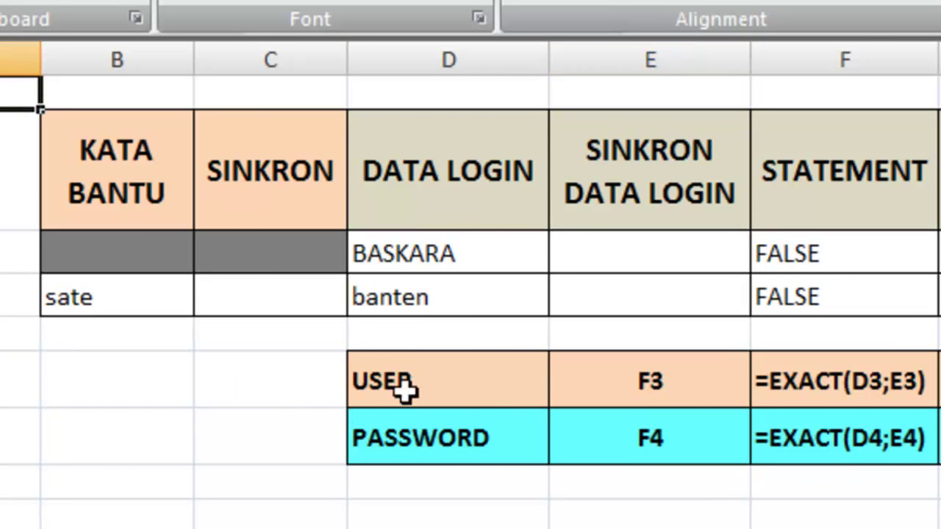
left_click(489, 176)
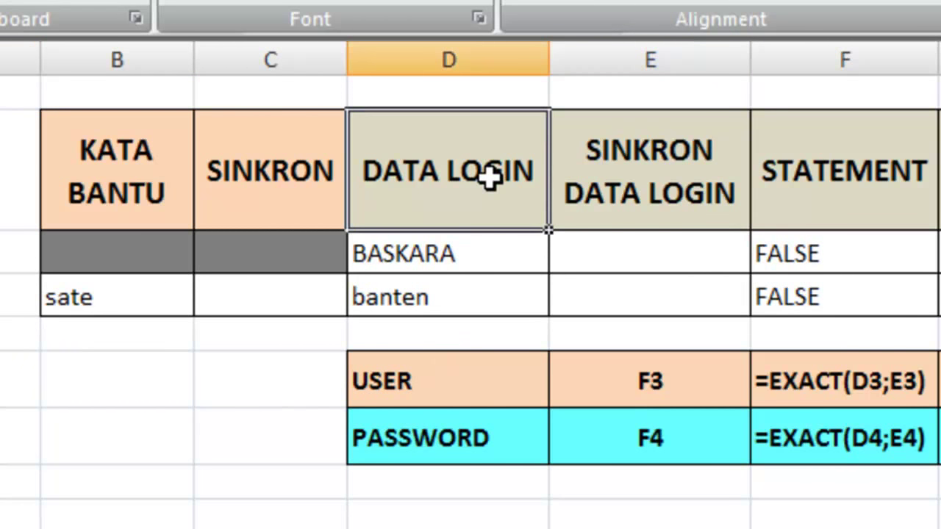
left_click(457, 257)
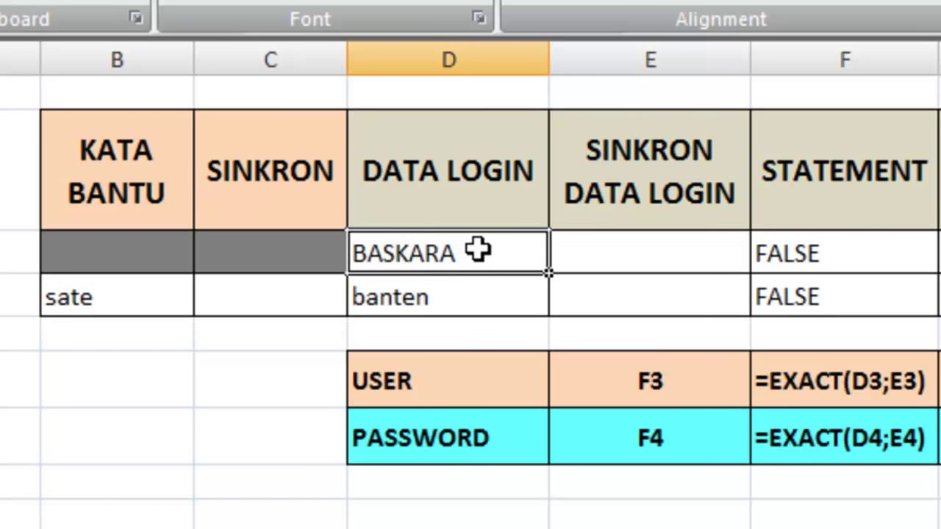
left_click(470, 297)
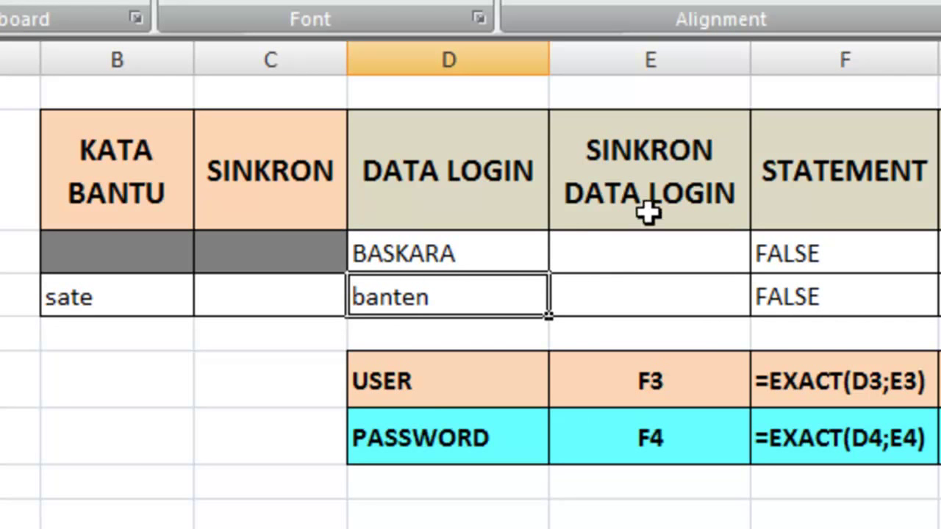
left_click(666, 189)
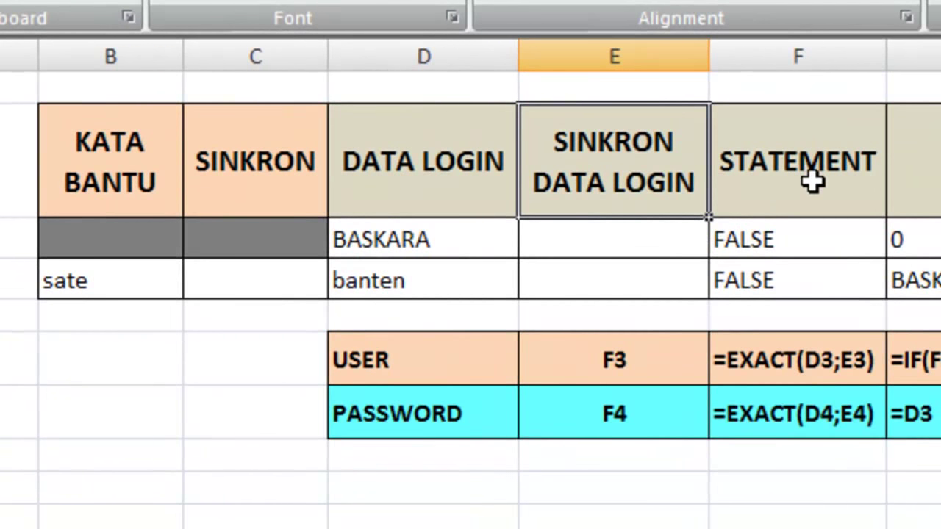
left_click(816, 177)
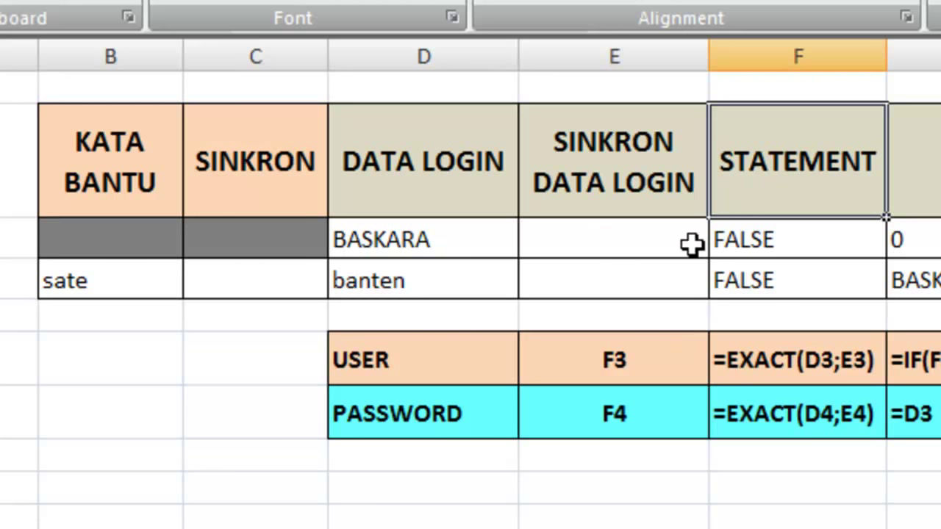
left_click(748, 245)
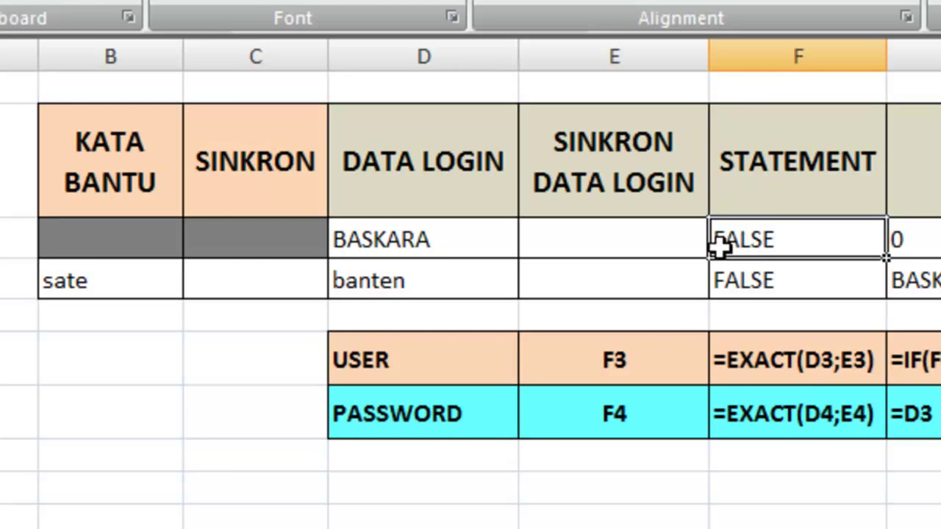
left_click(741, 377)
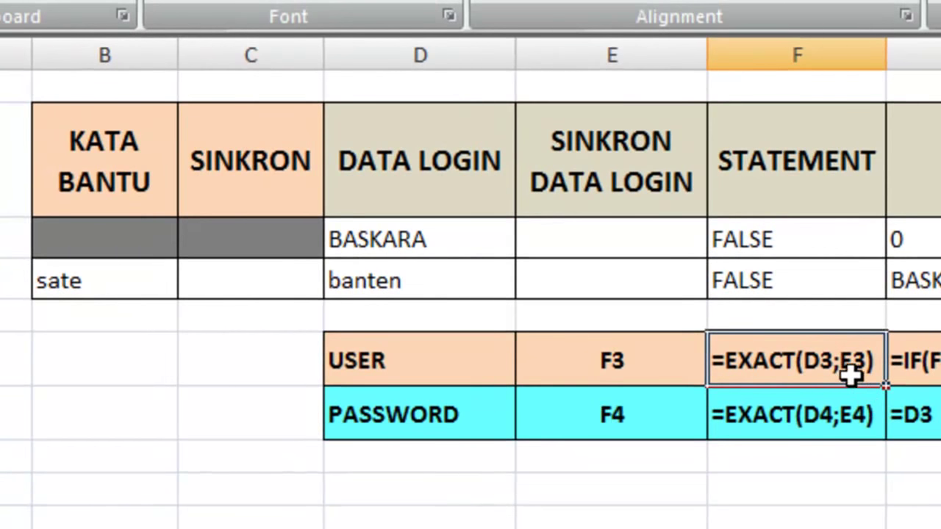
left_click(462, 238)
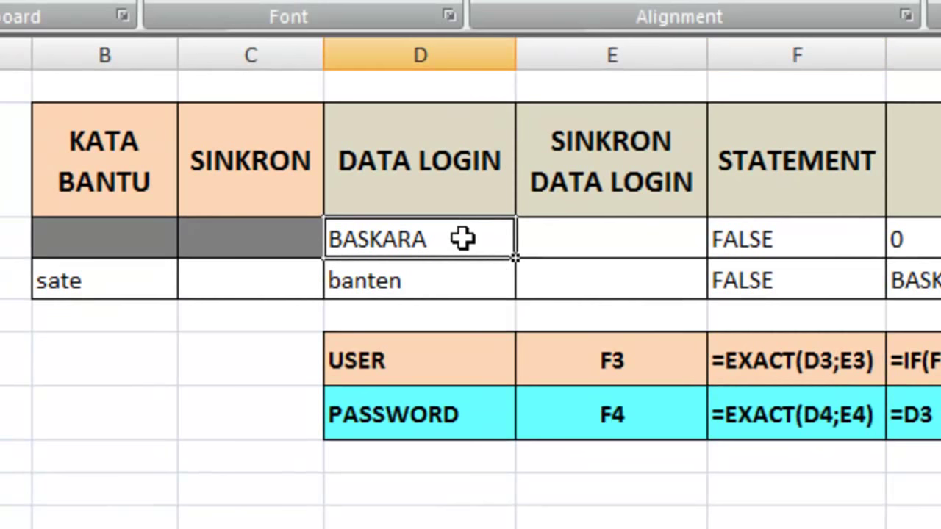
left_click(582, 239)
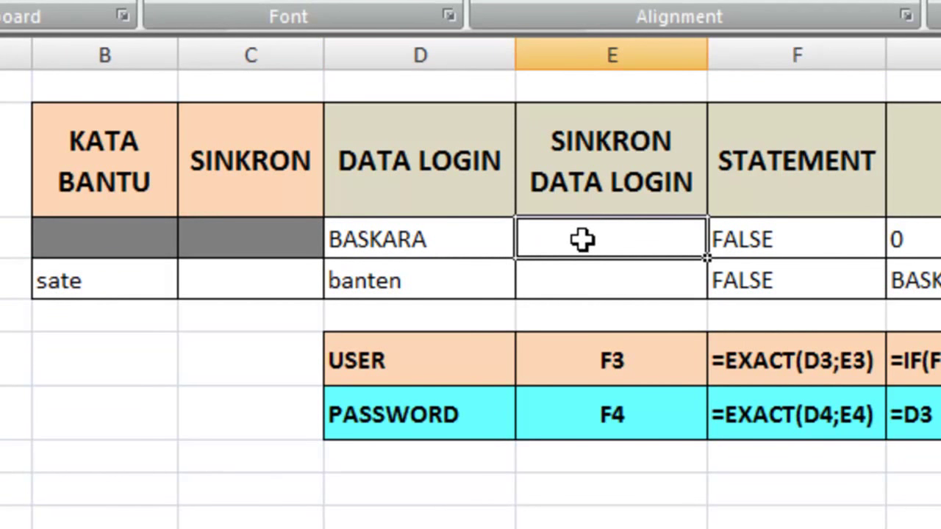
left_click(467, 252)
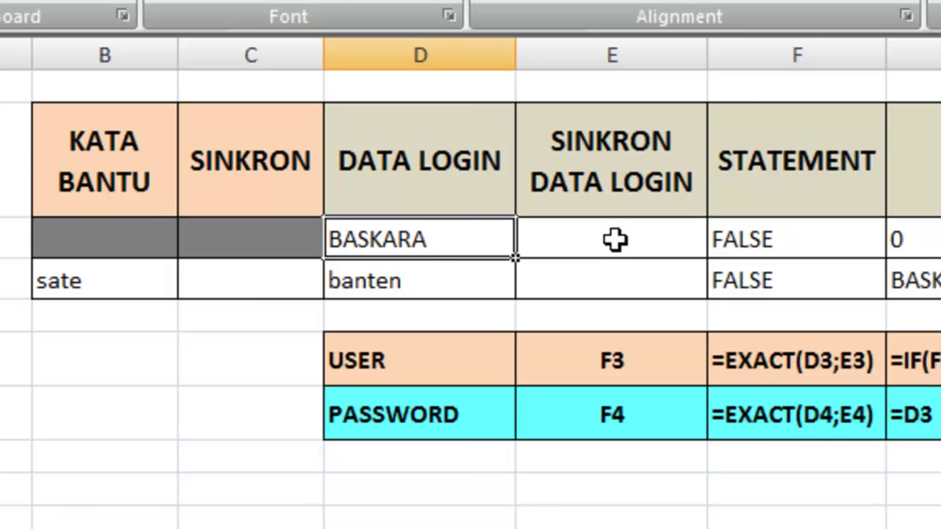
- Enter BASKARA in E3 so the F3 check turns TRUE
left_click(615, 240)
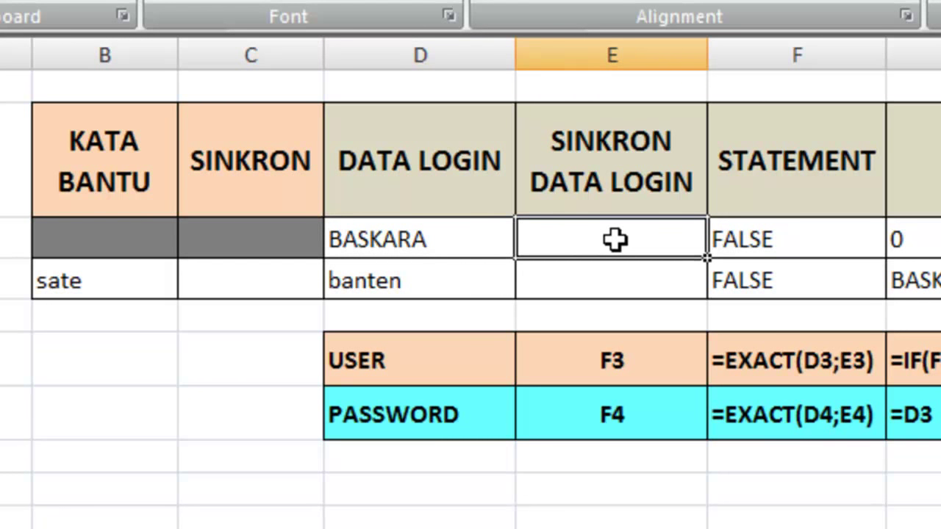
type("BAS")
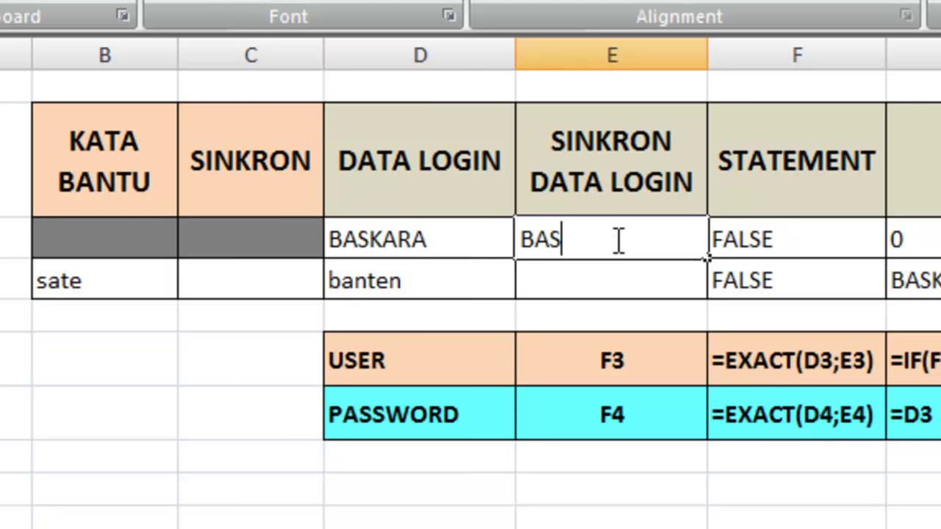
type("KARA")
key("Return")
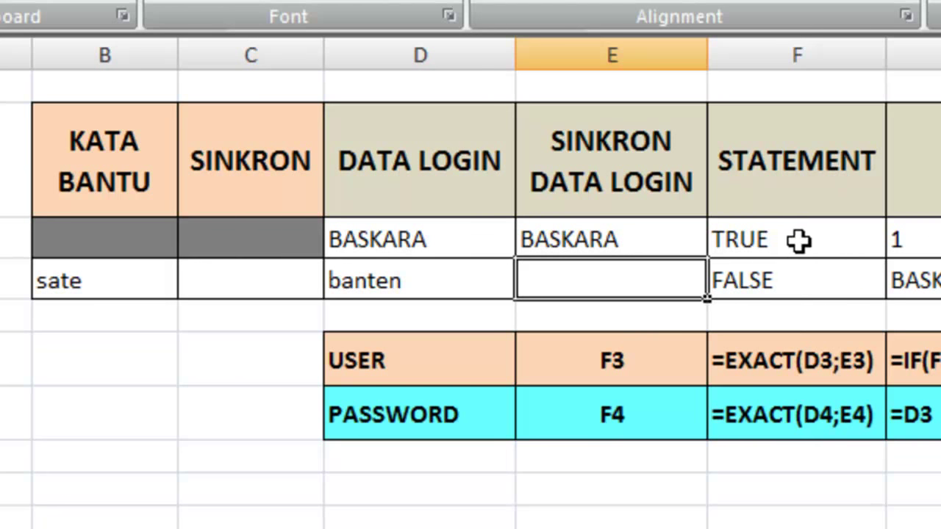
left_click(838, 240)
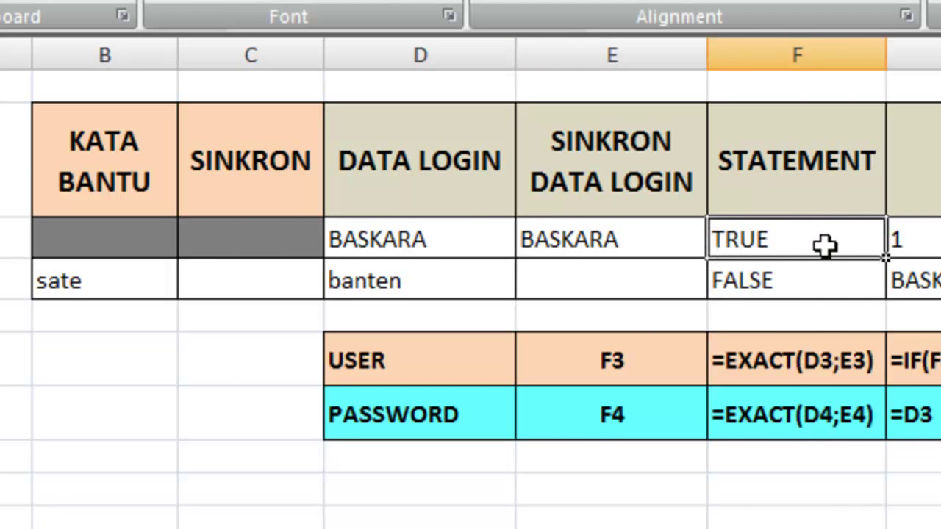
- Replace the E3 entry with JAKARTA
left_click(636, 244)
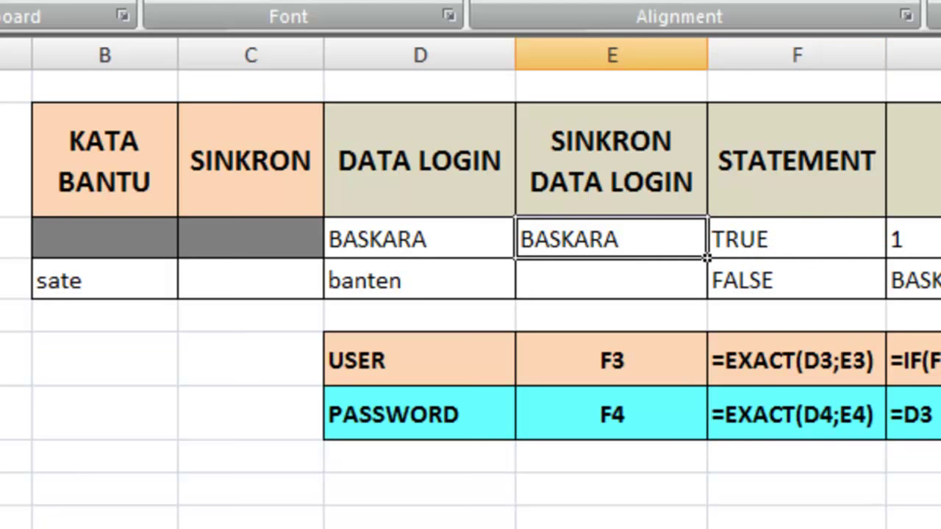
key("Delete")
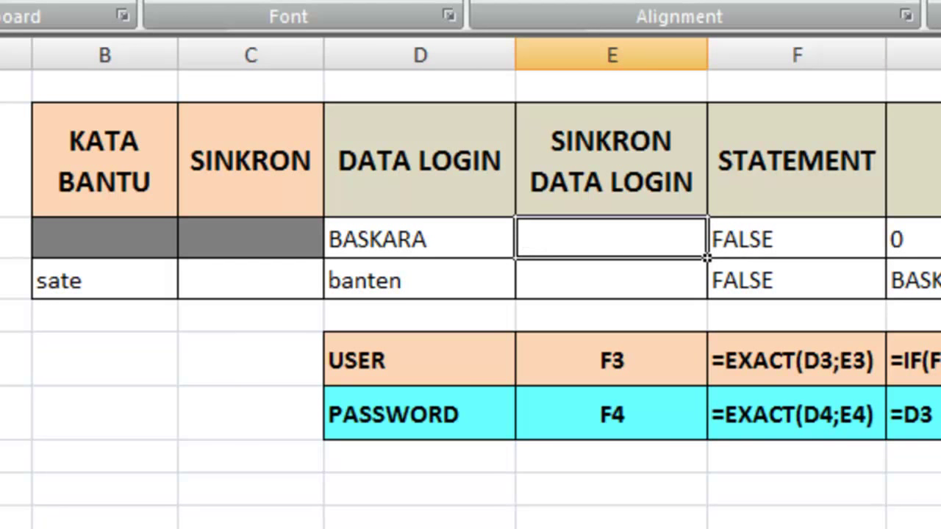
type("JAKAR")
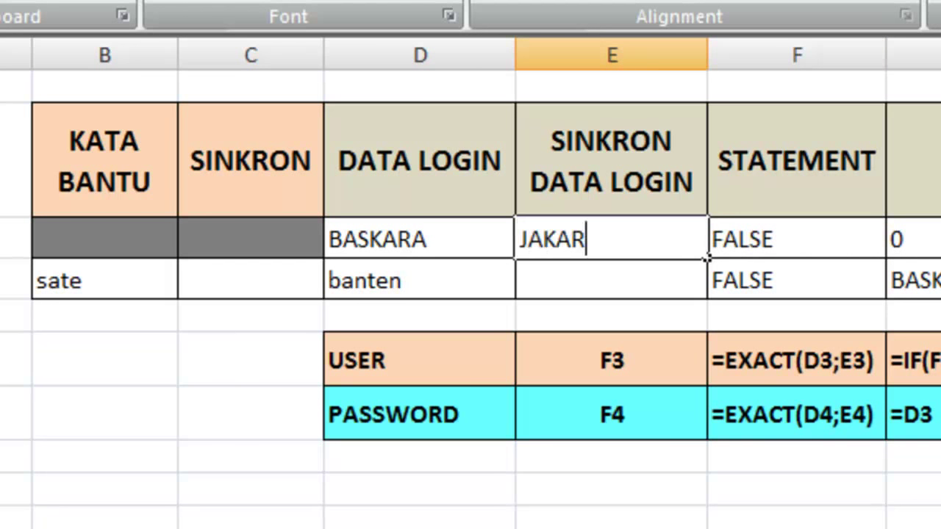
type("TA")
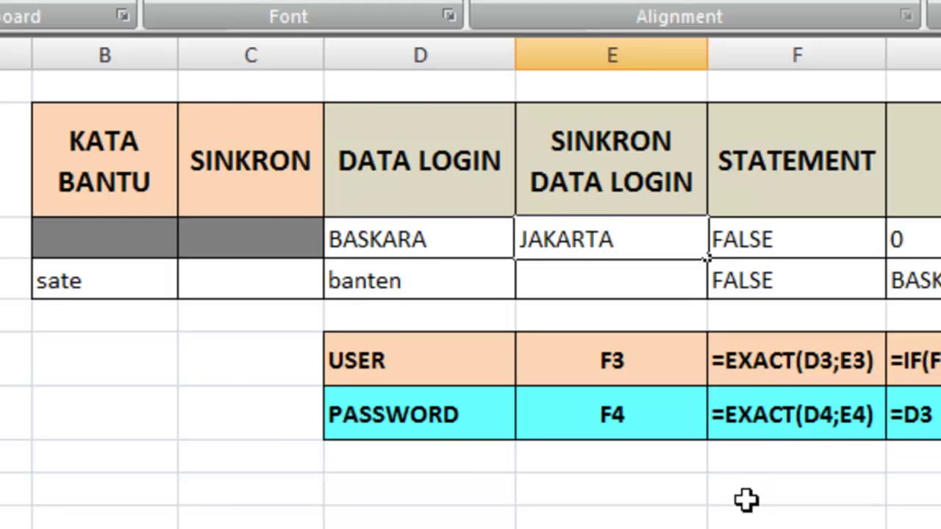
key("Return")
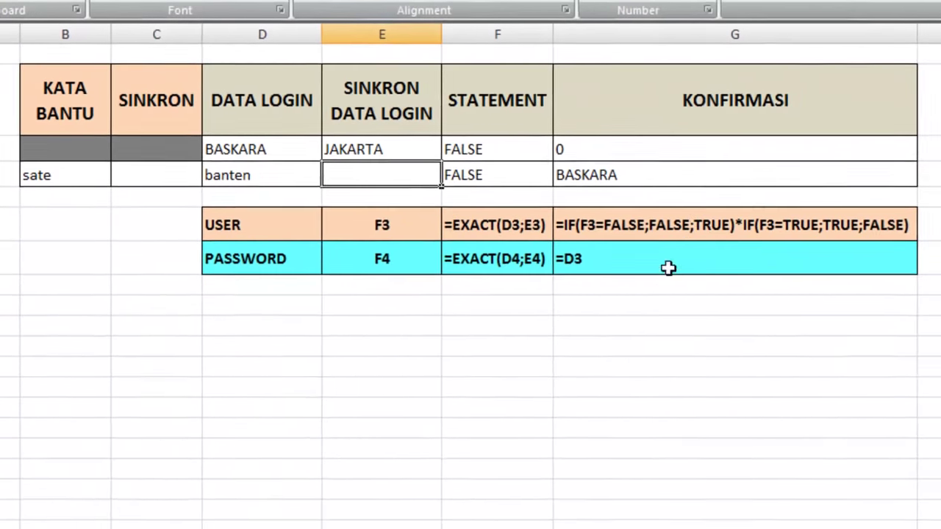
- Review the KONFIRMASI check, with F3 now FALSE and G3 showing 0
left_click(710, 88)
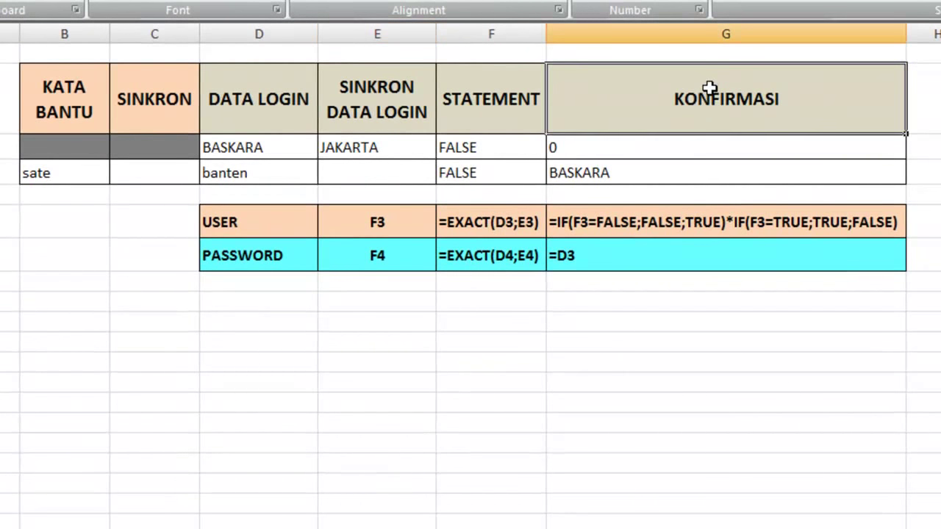
left_click(658, 146)
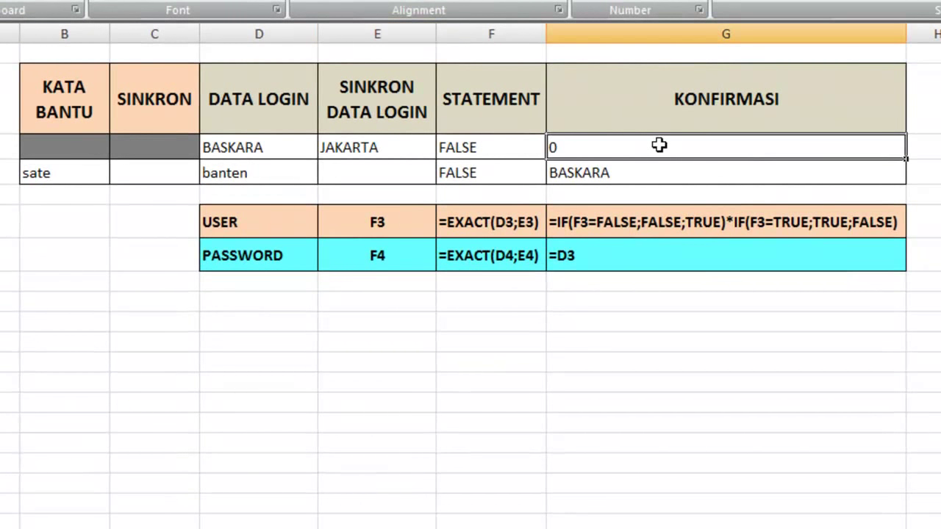
left_click(562, 222)
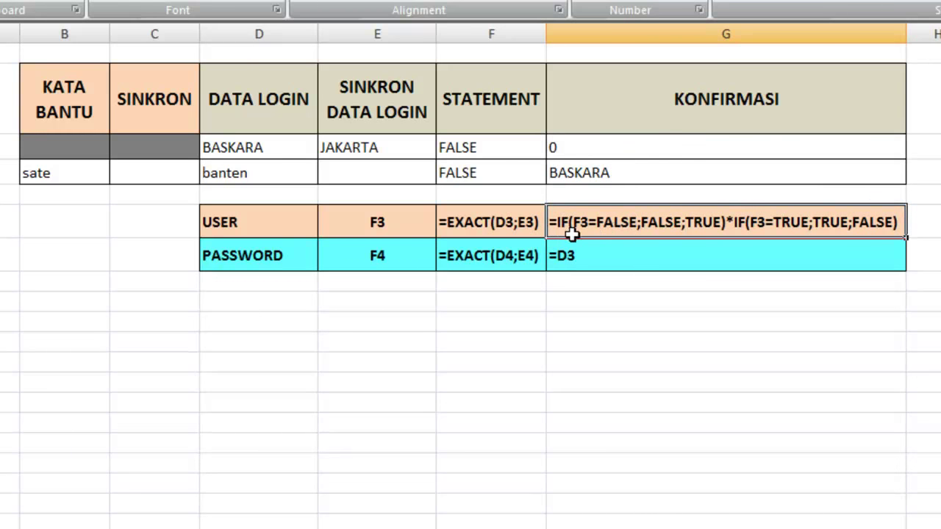
left_click(497, 149)
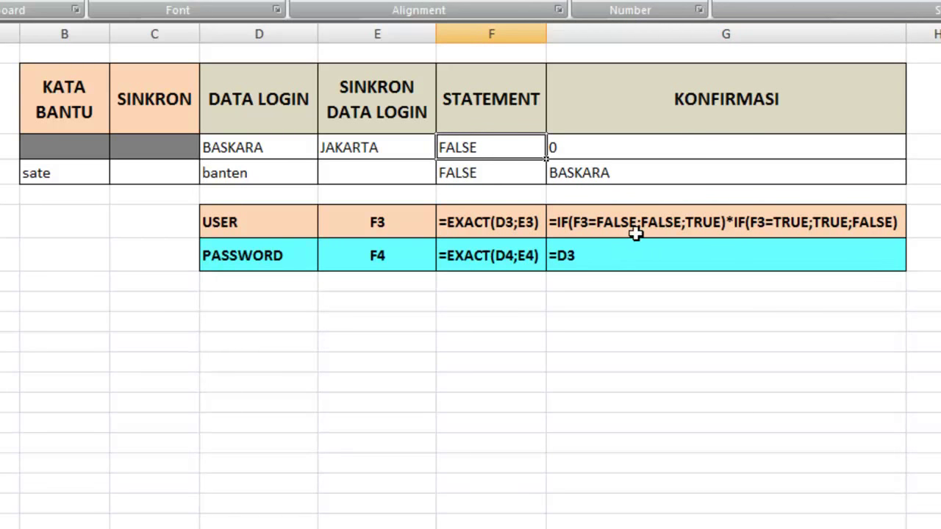
left_click(572, 149)
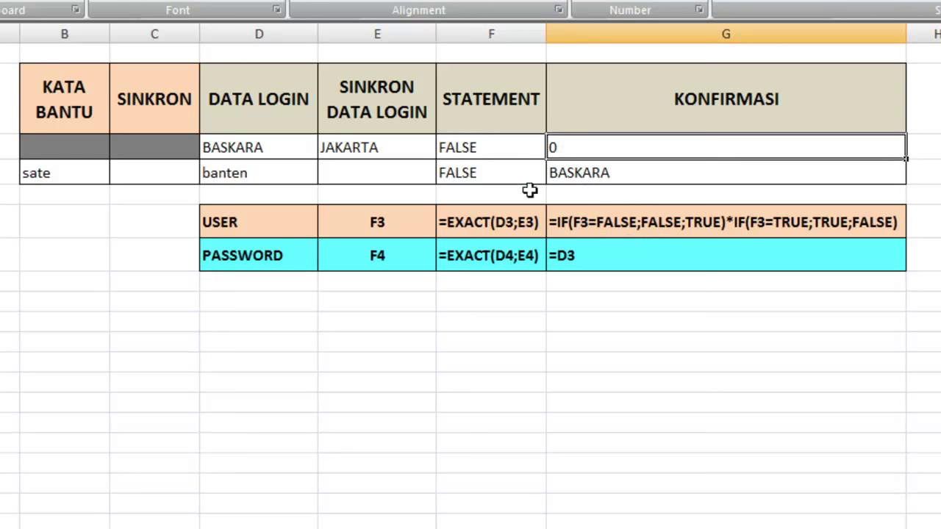
left_click(479, 147)
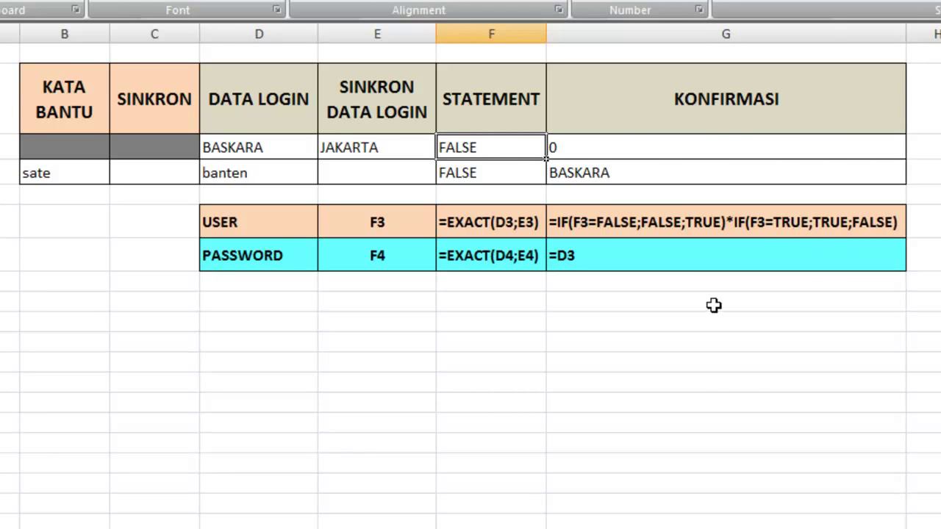
- Compare G4's =D3 formula result BASKARA with the value in D3
left_click(595, 172)
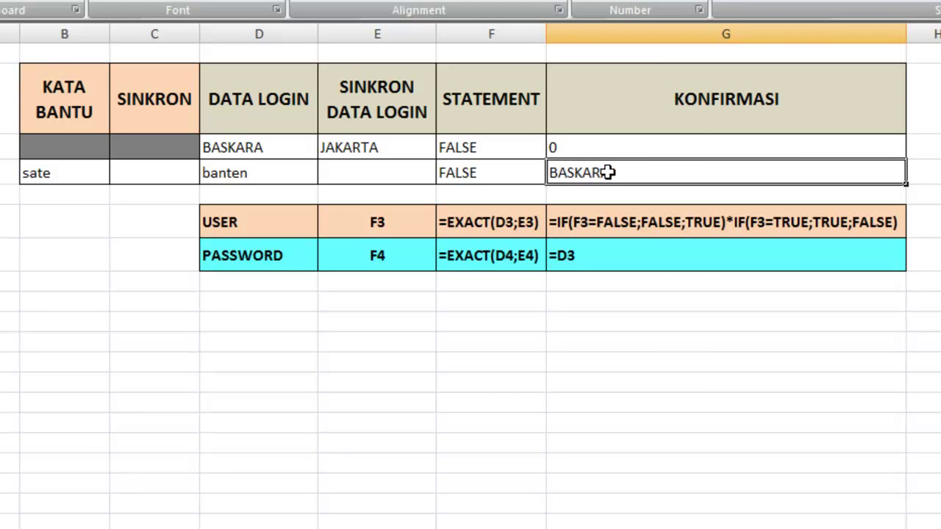
left_click(580, 257)
left_click(601, 171)
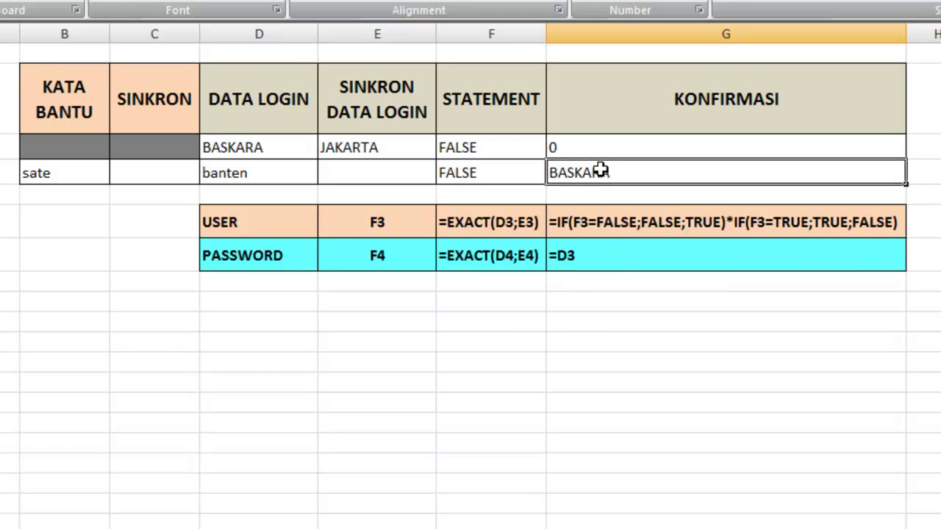
left_click(621, 256)
left_click(621, 176)
left_click(623, 255)
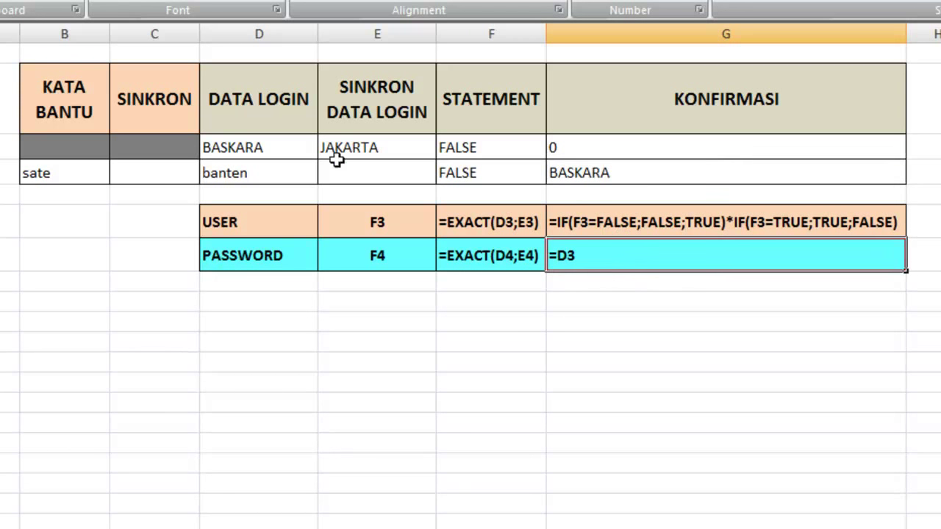
left_click(283, 138)
left_click(585, 178)
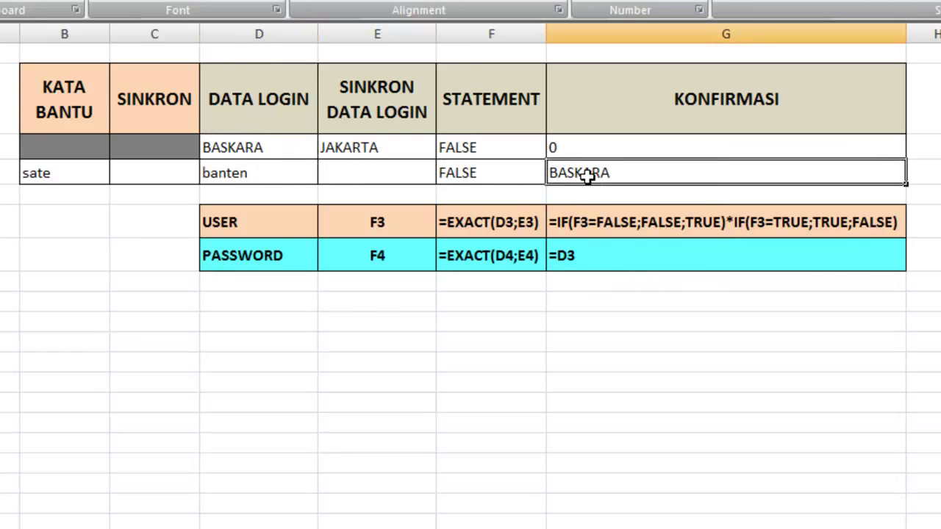
left_click(593, 252)
left_click(288, 145)
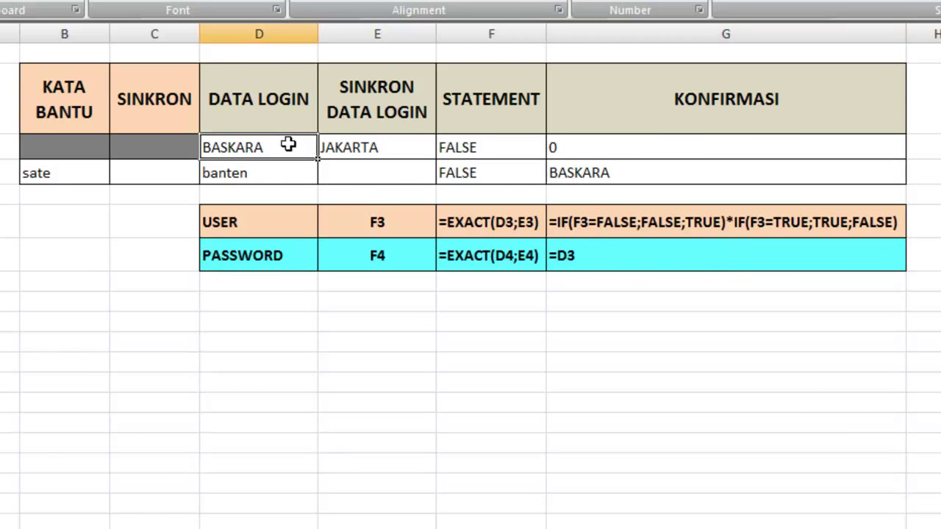
left_click(575, 180)
left_click(573, 257)
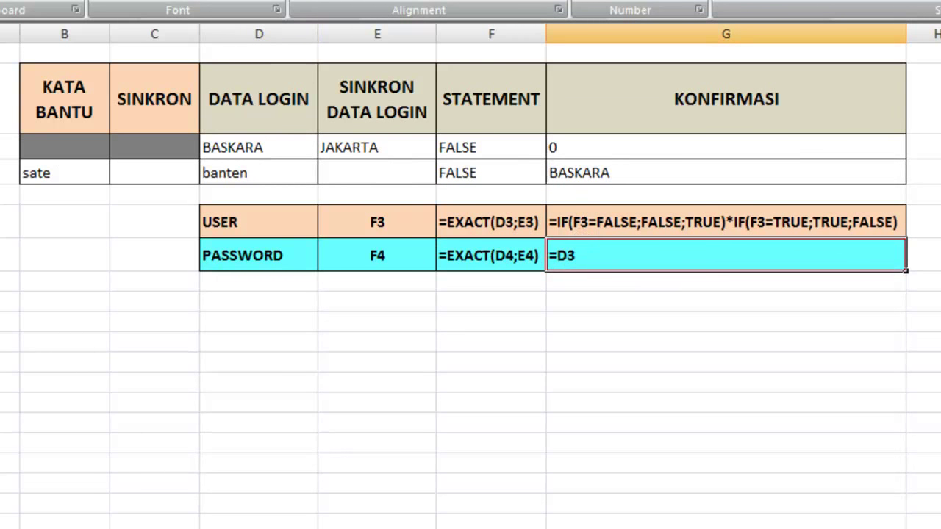
left_click(9, 55)
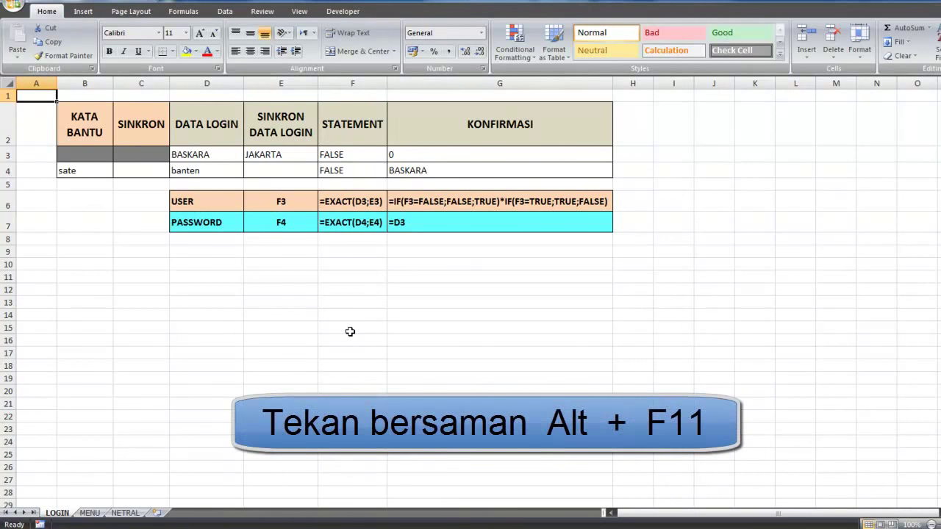
- In the VBA editor, insert a blank UserForm1 and enlarge it to about 576 × 433
key("alt+F11")
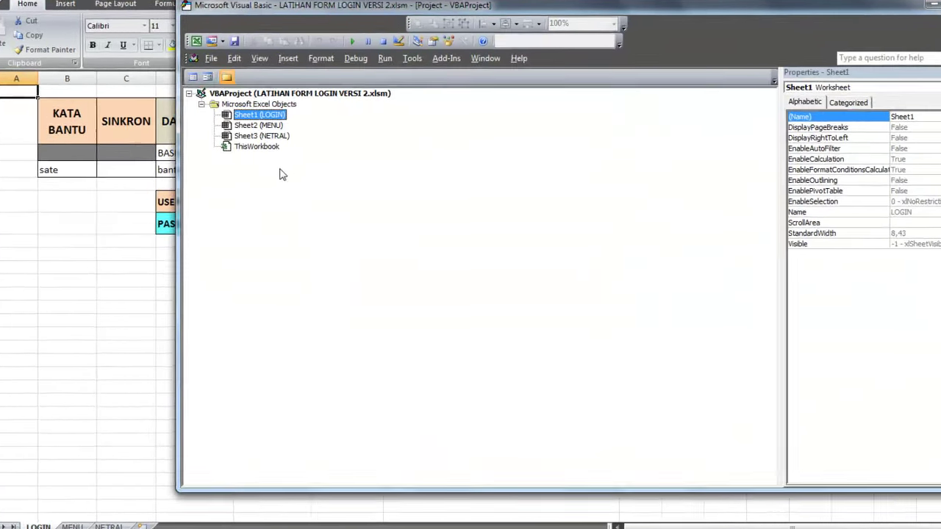
right_click(289, 173)
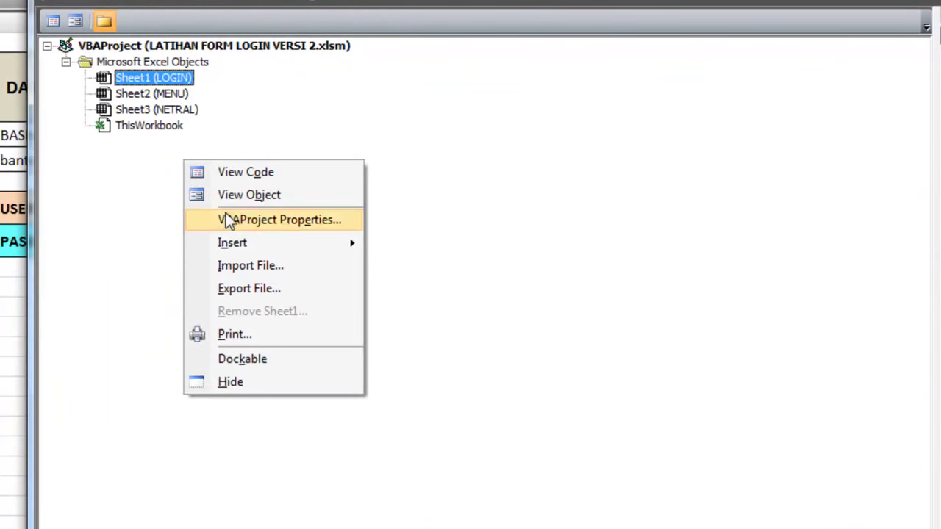
mouse_move(232, 243)
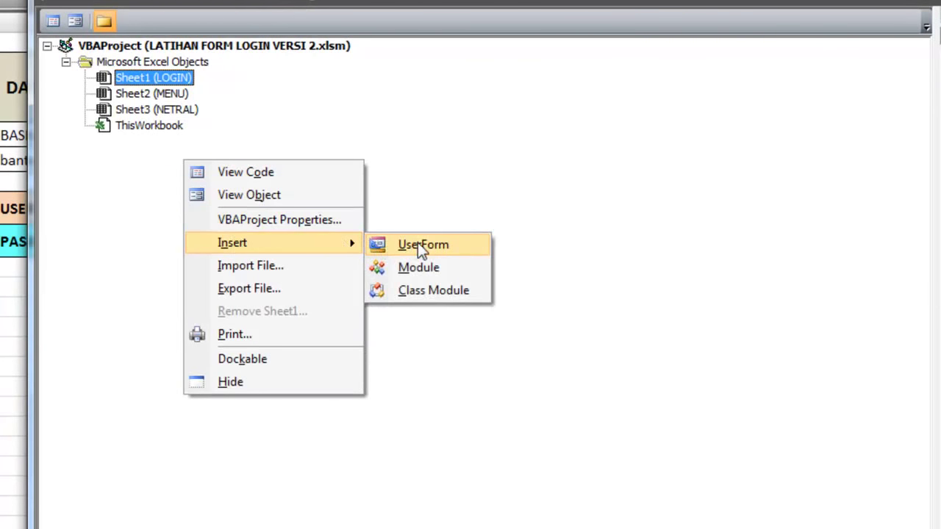
left_click(418, 245)
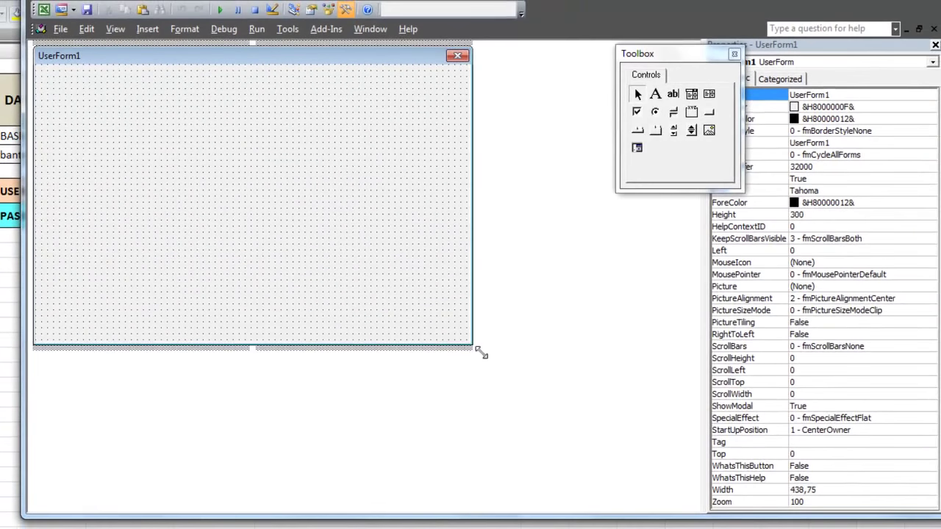
left_click_drag(482, 354, 611, 480)
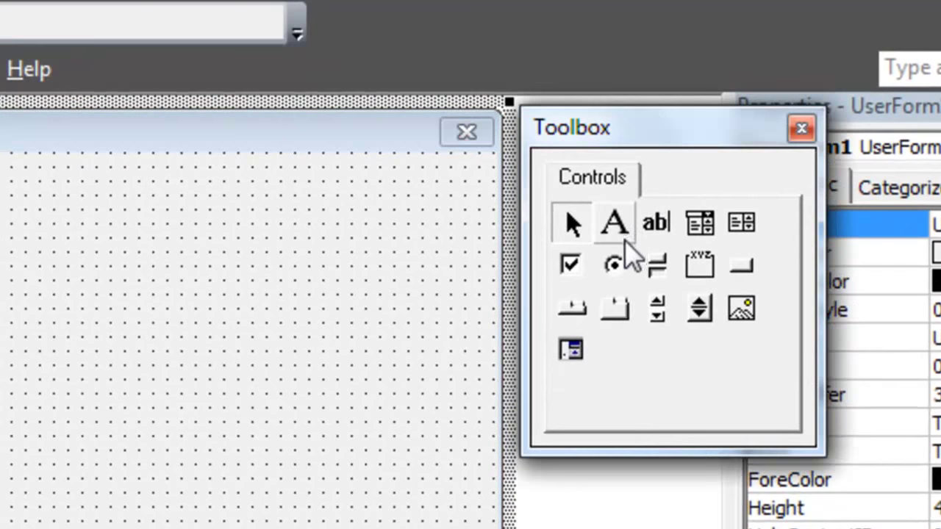
- Draw a label at the form's top-left and caption it 'User Name'
left_click(618, 228)
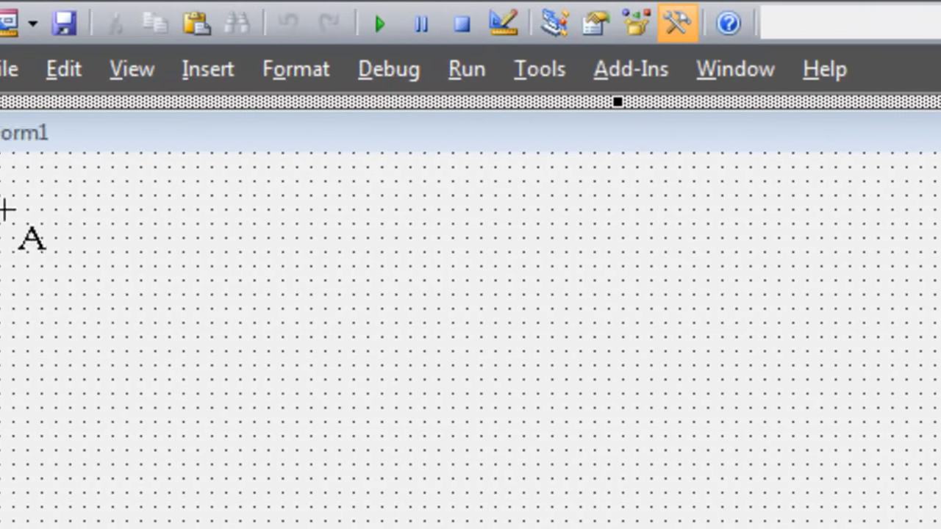
left_click_drag(95, 210, 388, 247)
left_click(243, 239)
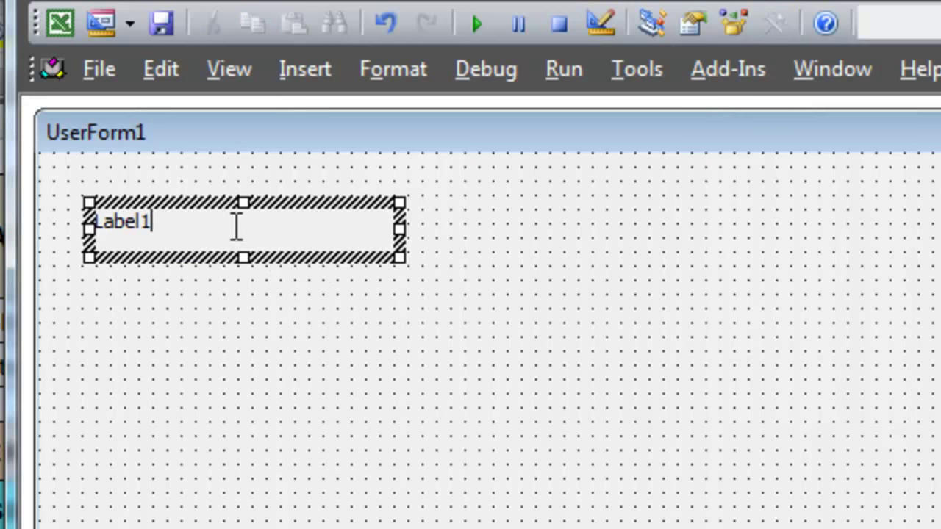
double_click(201, 221)
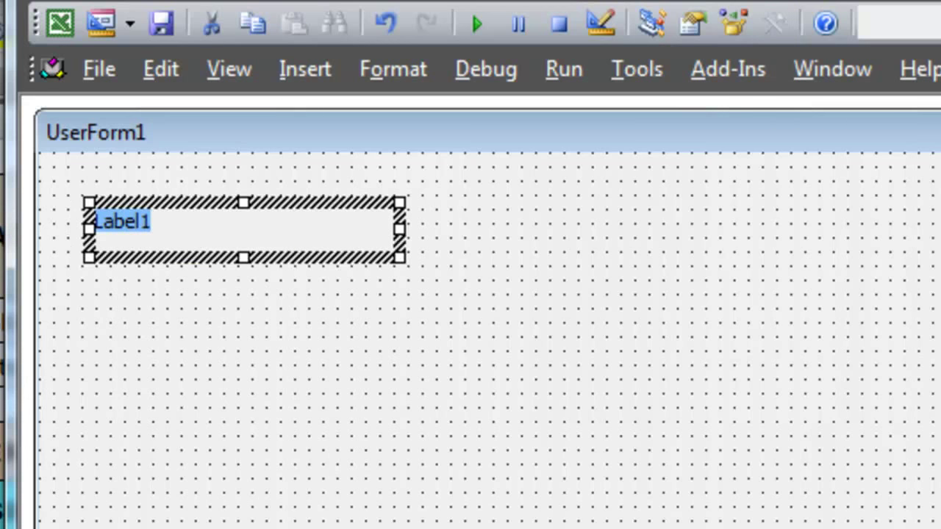
type("User N")
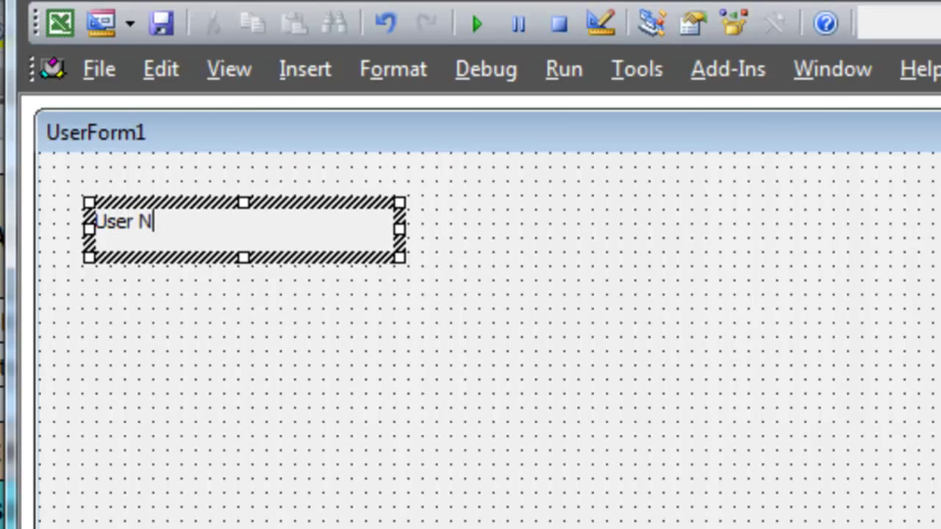
type("ame")
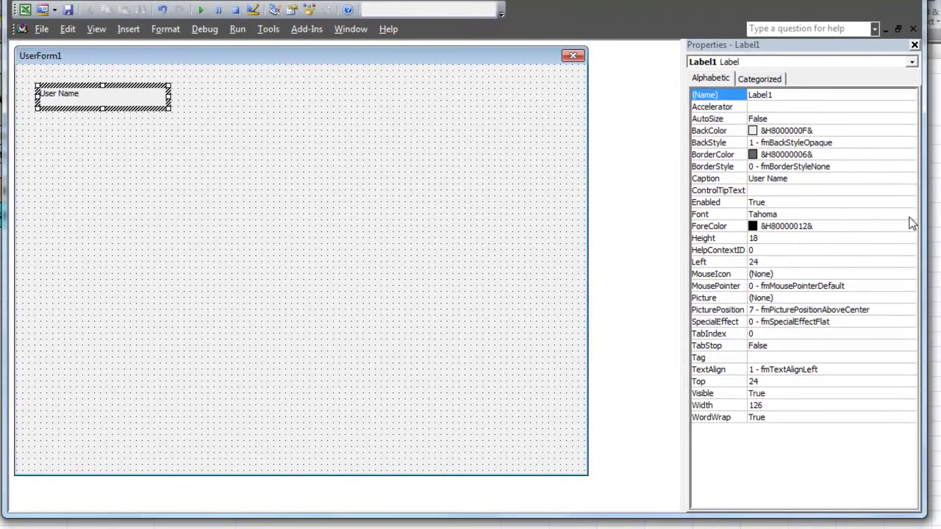
- Set the User Name label's font to Tahoma size 10 and adjust its width
left_click(912, 217)
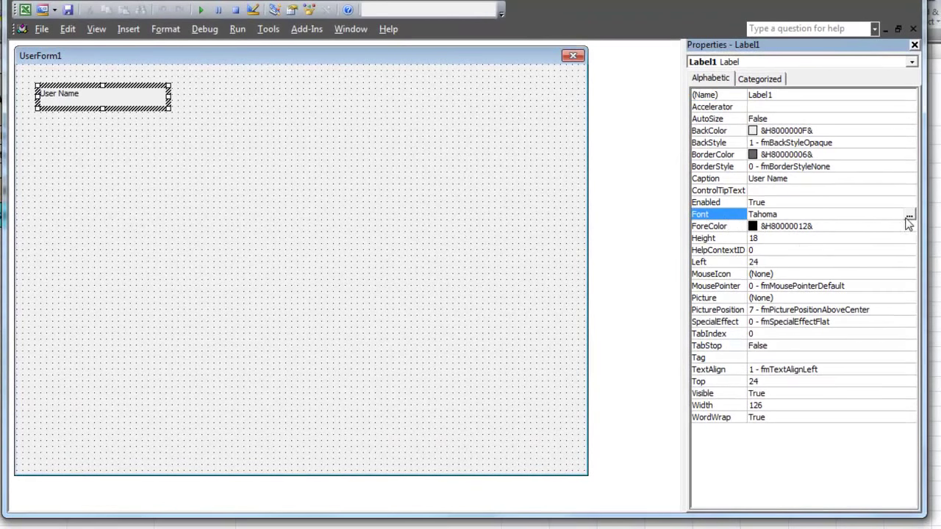
left_click(910, 214)
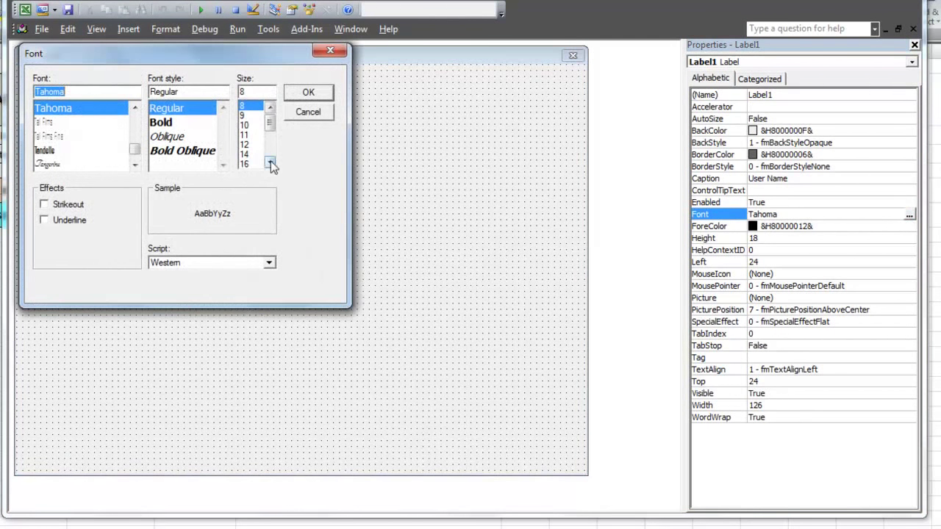
left_click(246, 126)
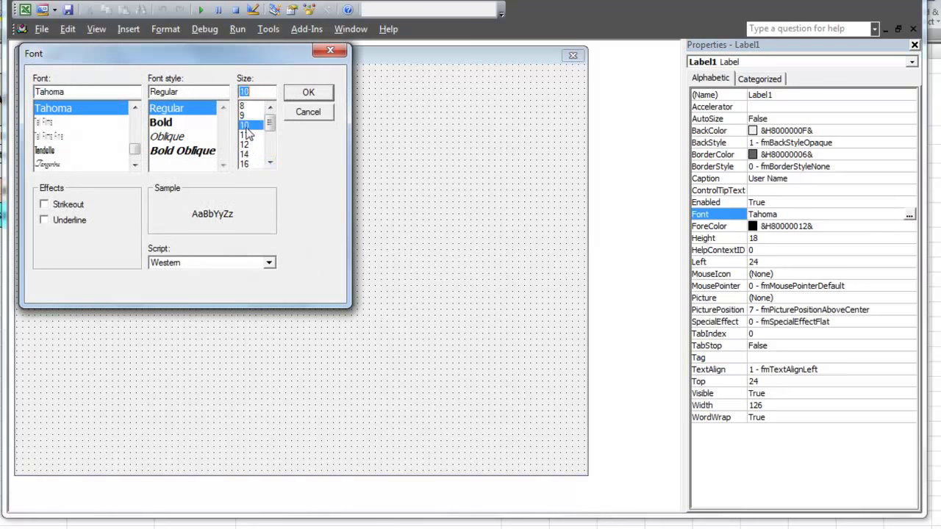
left_click(309, 93)
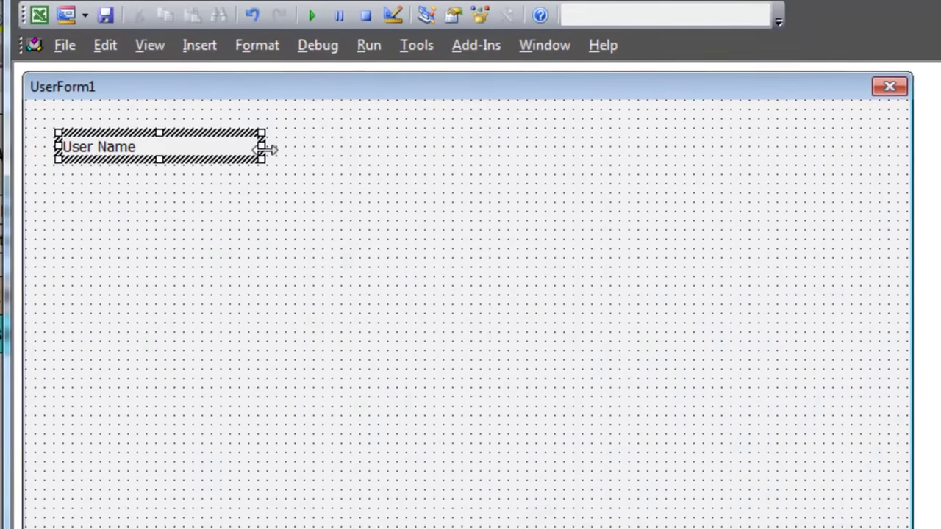
mouse_move(210, 150)
left_mouse_down()
mouse_move(200, 148)
mouse_move(229, 149)
left_mouse_up()
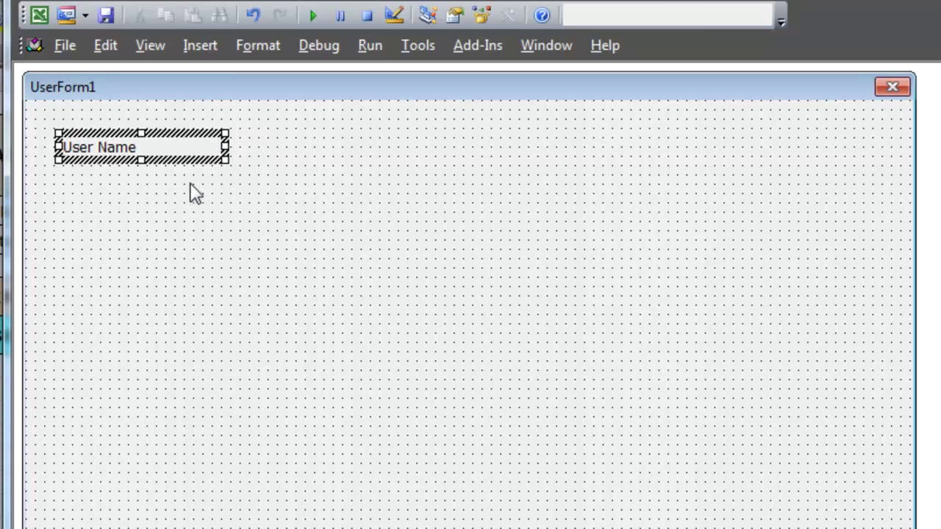
left_click(189, 219)
- Copy the User Name label and turn a pasted copy into a 'Password' label below it
right_click(187, 152)
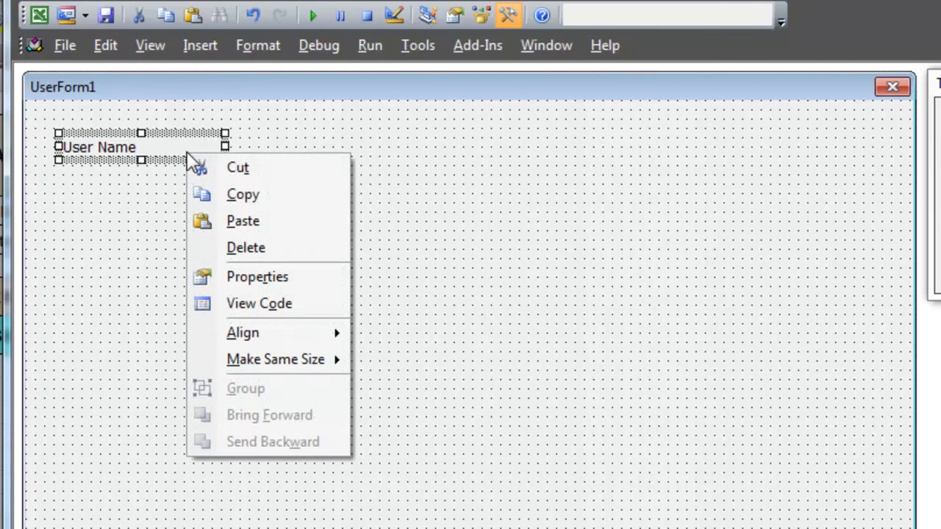
left_click(249, 192)
right_click(250, 194)
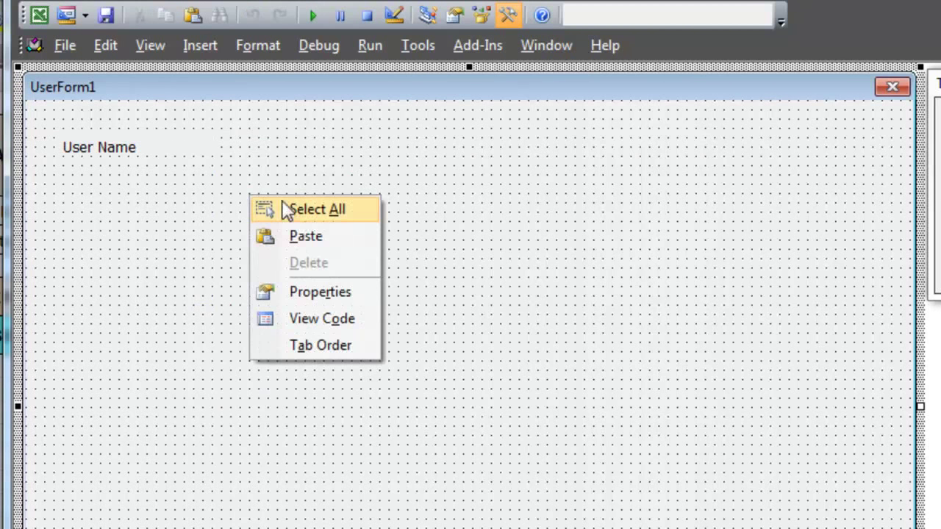
left_click(314, 236)
mouse_move(485, 403)
left_mouse_down()
mouse_move(145, 224)
mouse_move(165, 208)
mouse_move(51, 216)
left_mouse_up()
left_click(167, 212)
type("Pa")
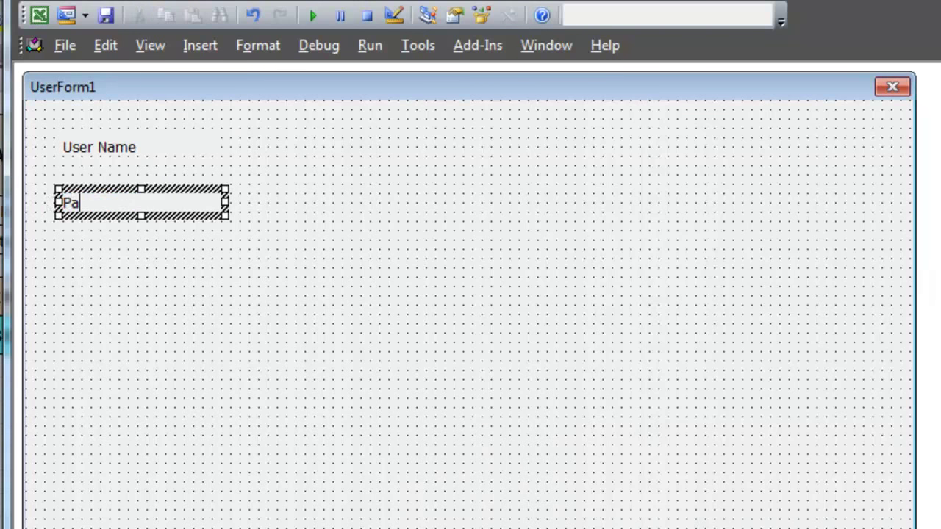
type("ssword")
left_click(161, 262)
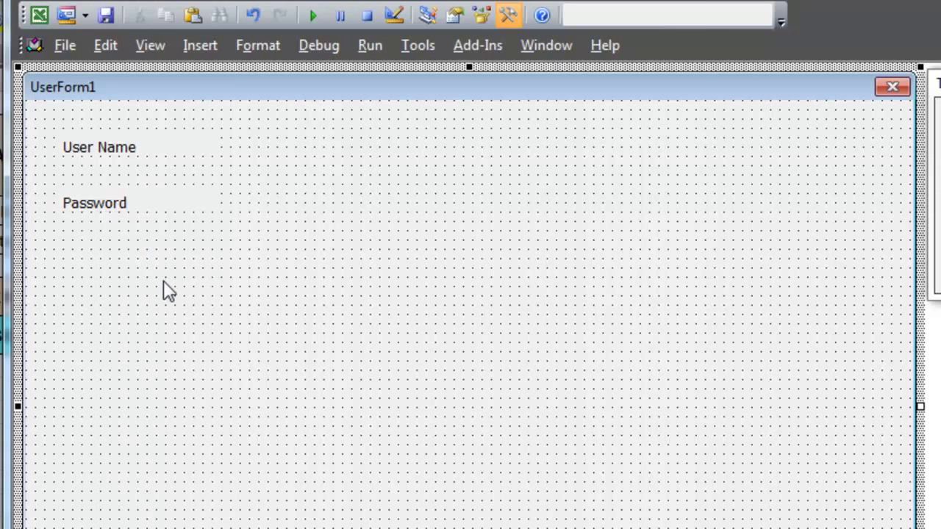
- Paste another label copy below Password and caption it 'Kata Bantuan'
right_click(164, 282)
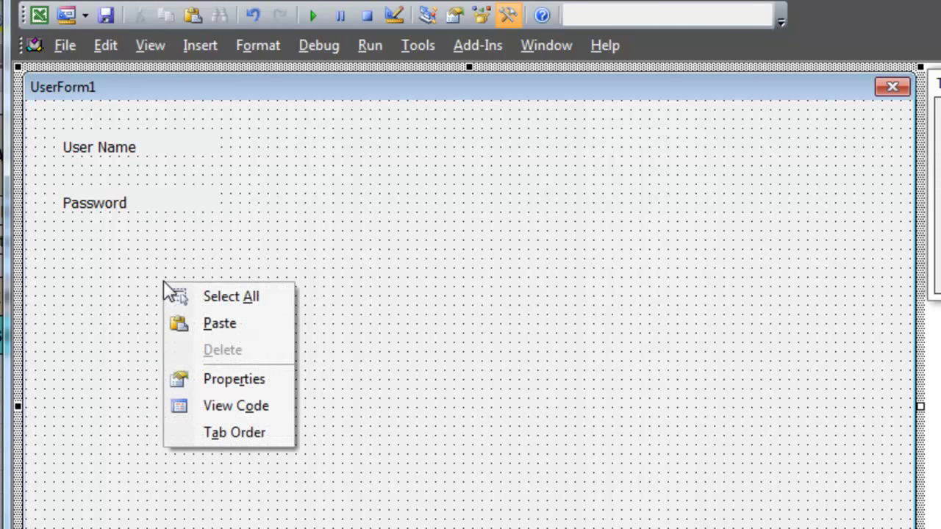
left_click(220, 323)
left_click_drag(502, 405, 286, 368)
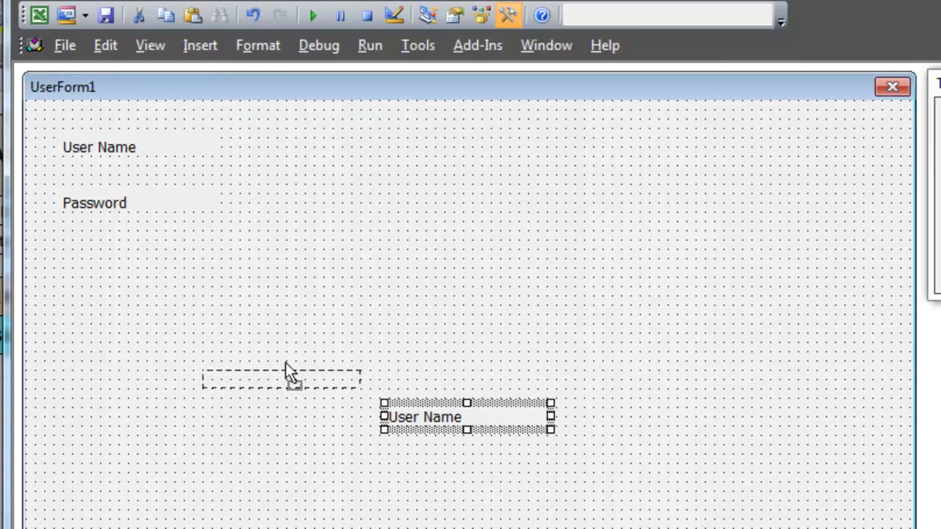
left_click_drag(182, 293, 173, 272)
left_click(176, 293)
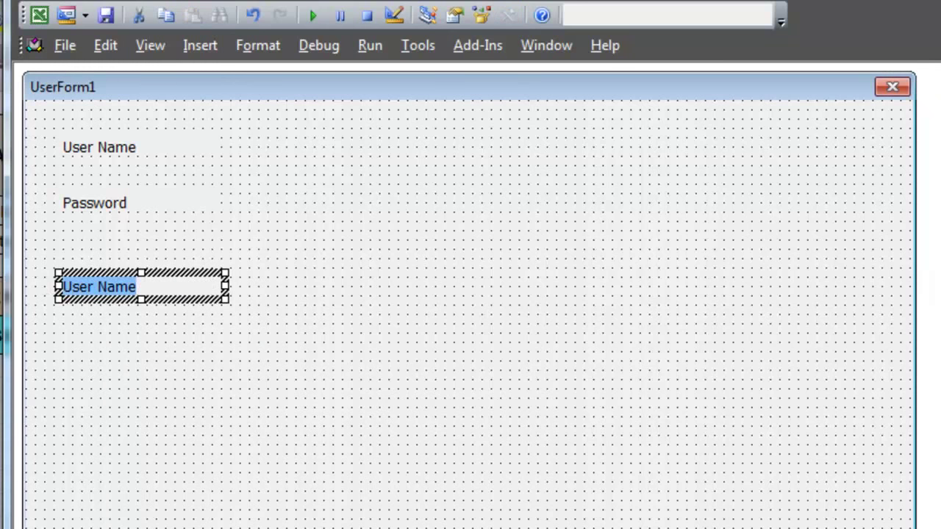
type("Kata B")
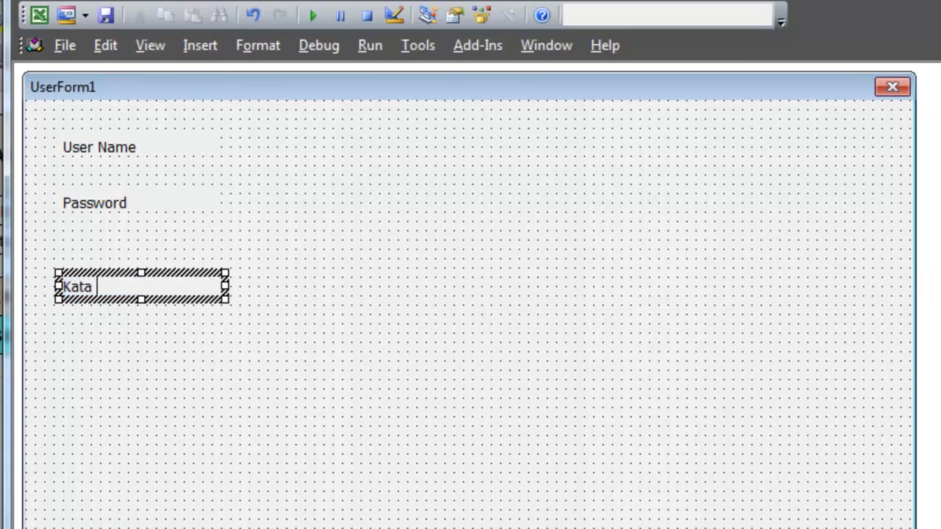
type("ant")
type("uan")
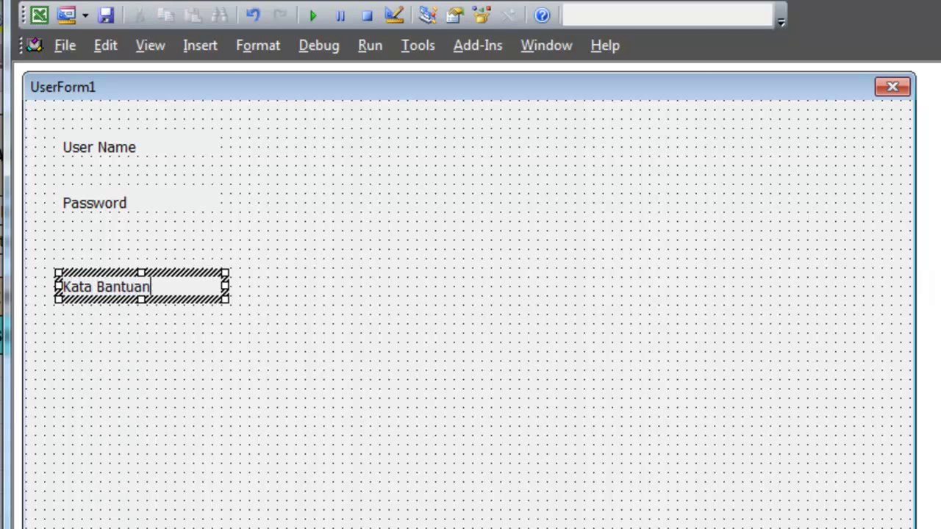
- Paste a third User Name label copy below Kata Bantuan
right_click(169, 364)
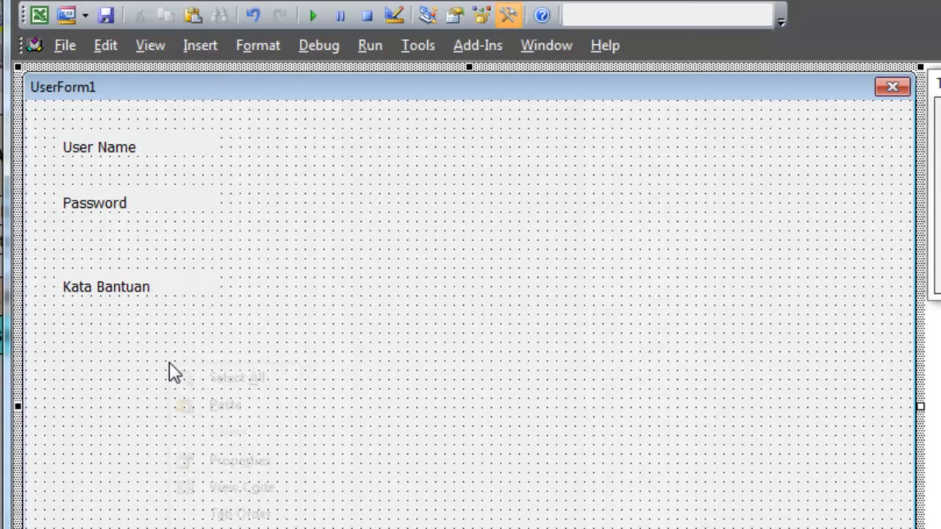
left_click(221, 404)
left_click_drag(481, 416, 181, 363)
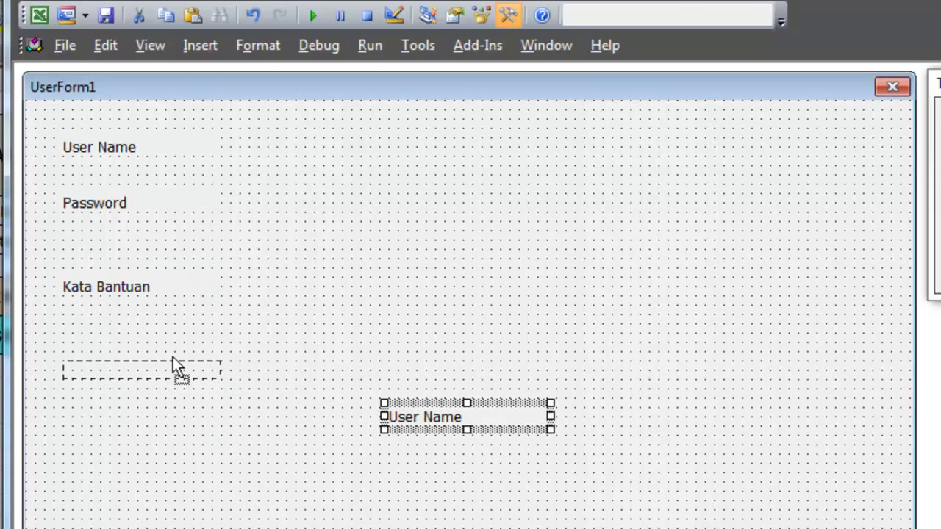
left_click_drag(180, 359, 172, 360)
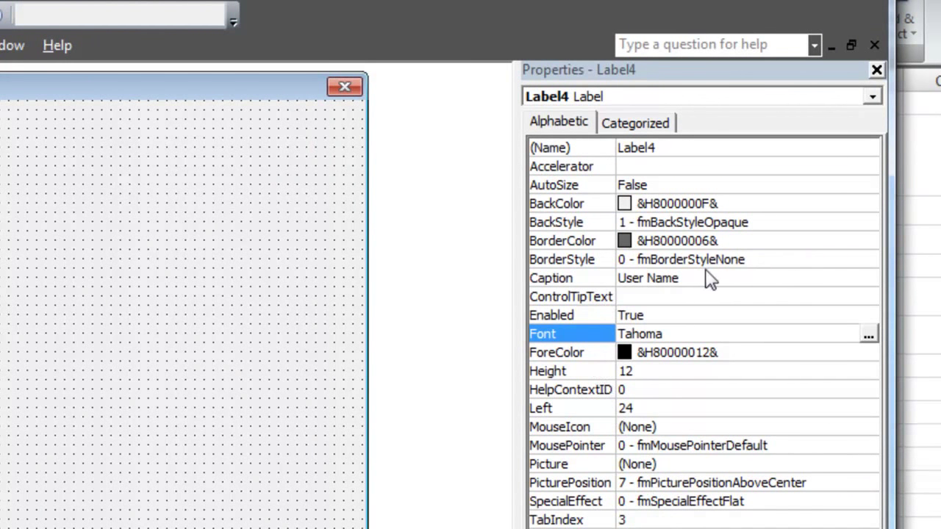
- Change Label4's Caption to 'User Name Anda'
left_click(704, 278)
double_click(704, 278)
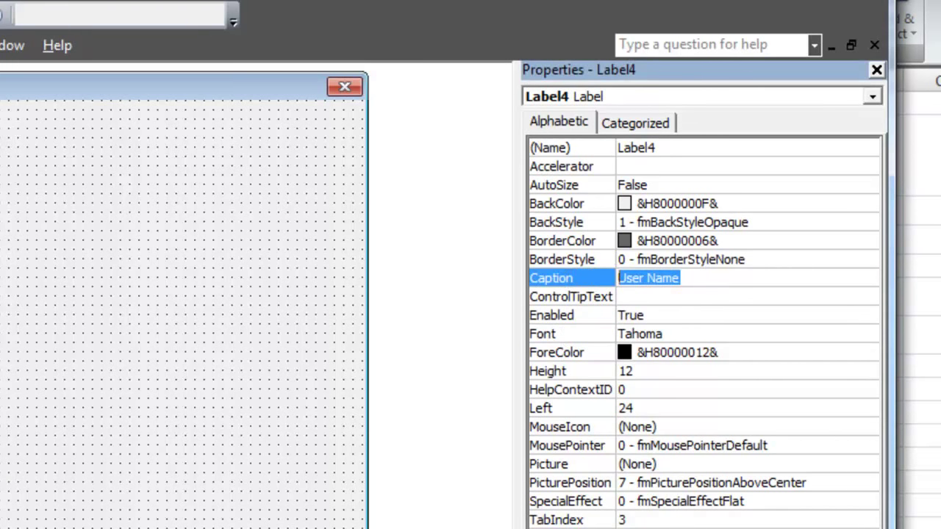
type("Us")
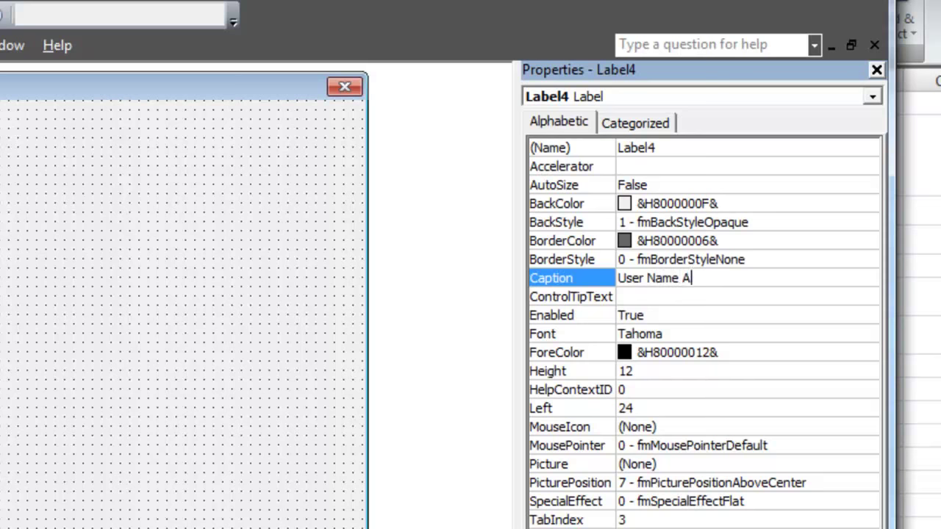
type("n")
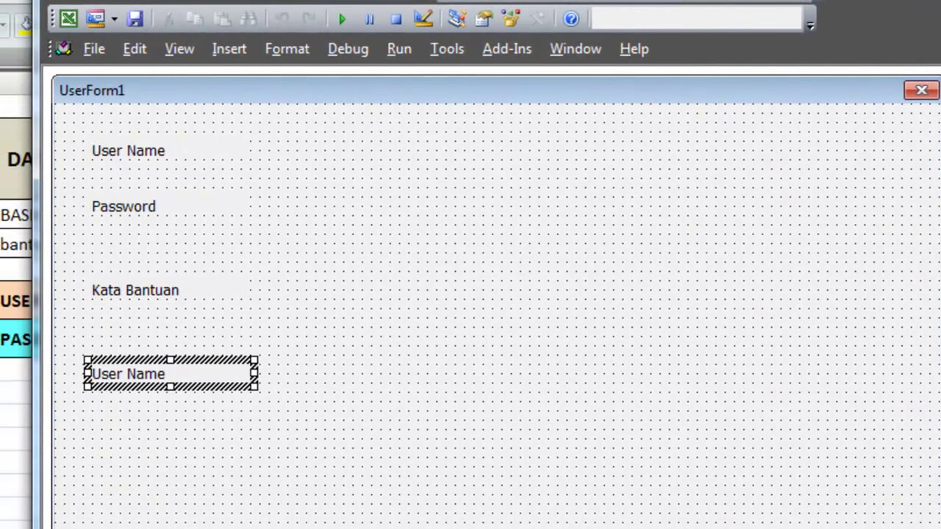
left_click(428, 510)
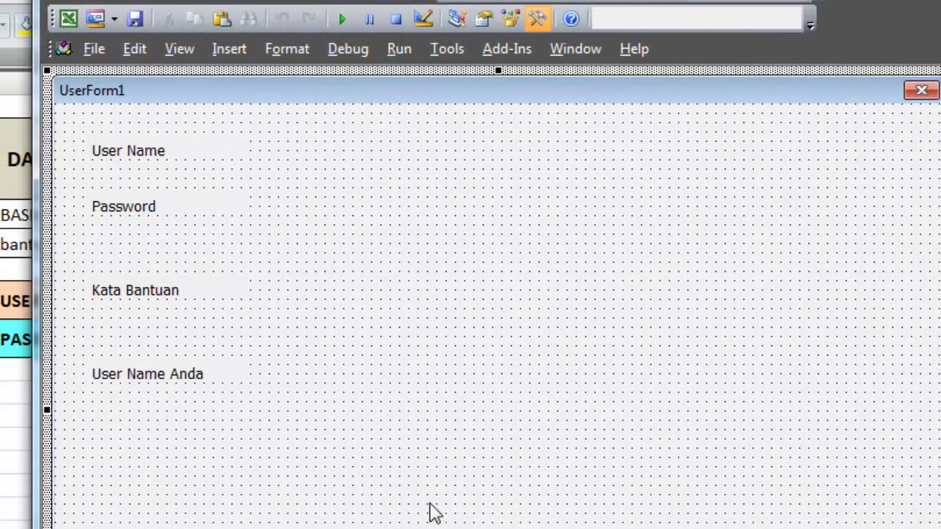
- Paste another label below User Name Anda and caption it 'Password Anda'
right_click(195, 426)
left_click(246, 468)
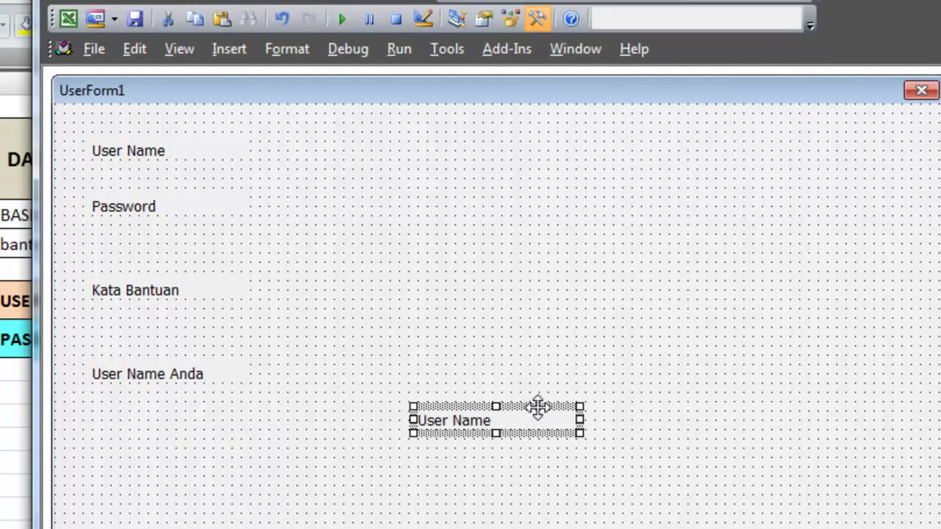
left_click_drag(537, 407, 268, 421)
left_click_drag(212, 405, 214, 403)
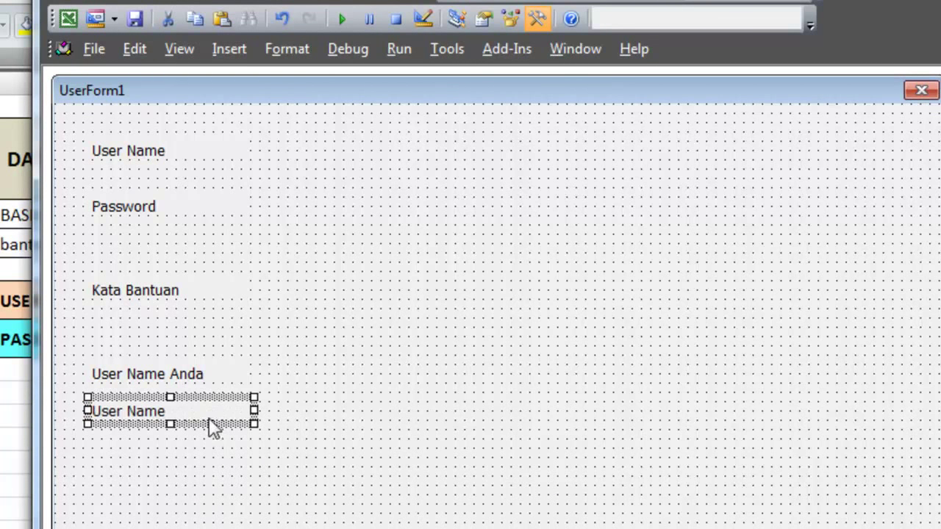
left_click(210, 424)
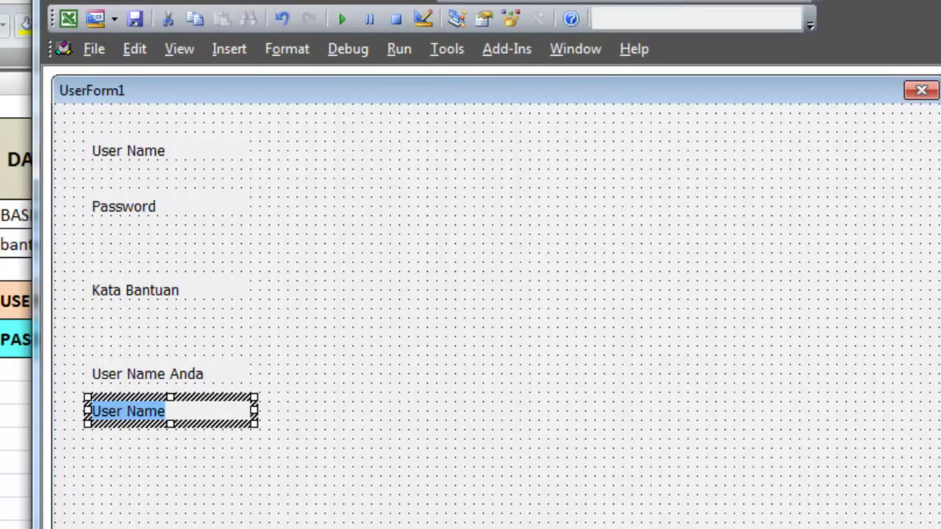
type("Password")
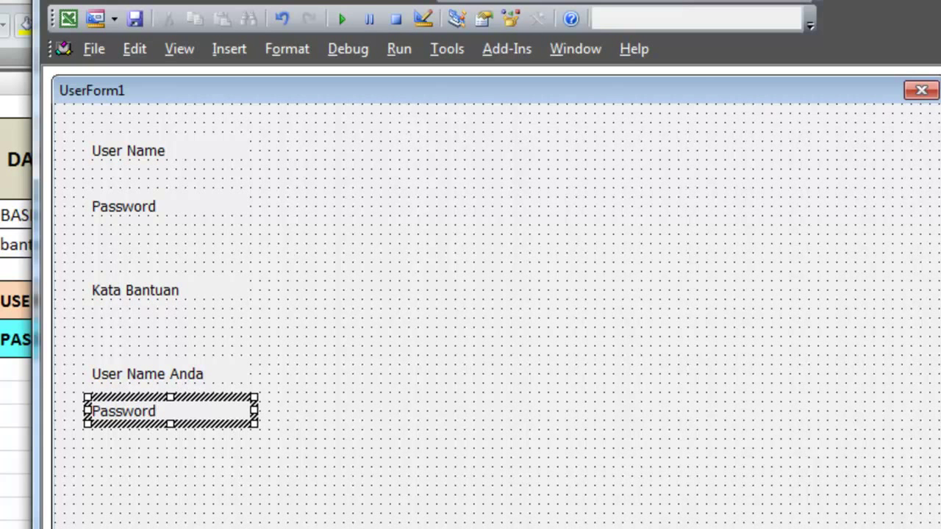
type("a")
left_click(470, 308)
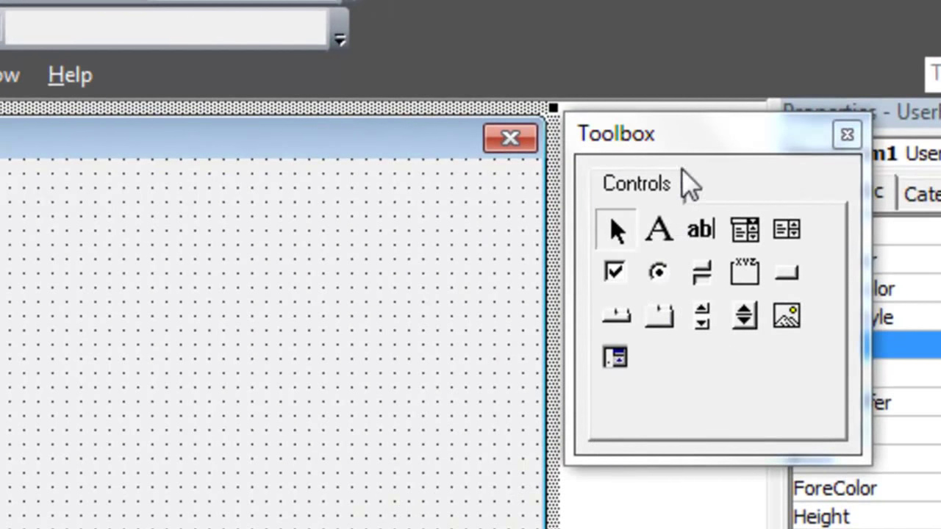
- Draw TextBox1 beside the User Name label and set its font size to 10
left_click(691, 143)
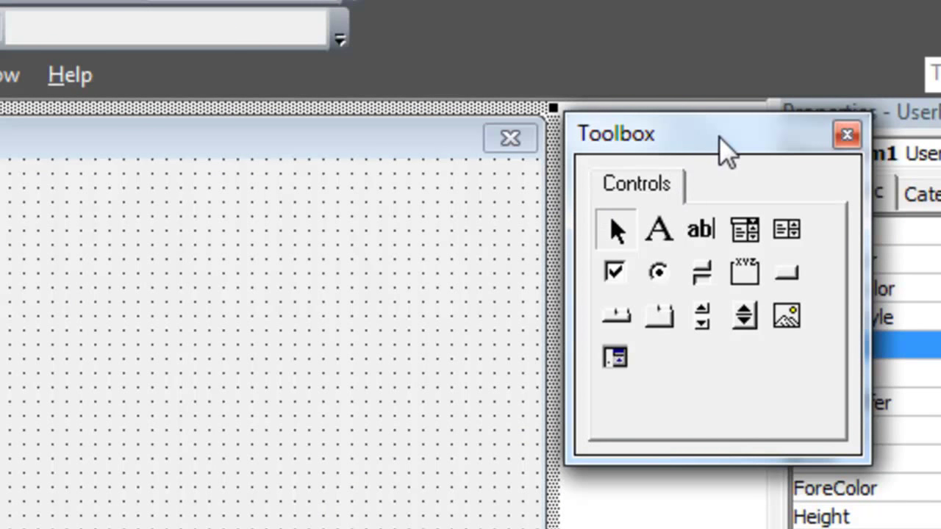
left_click(692, 230)
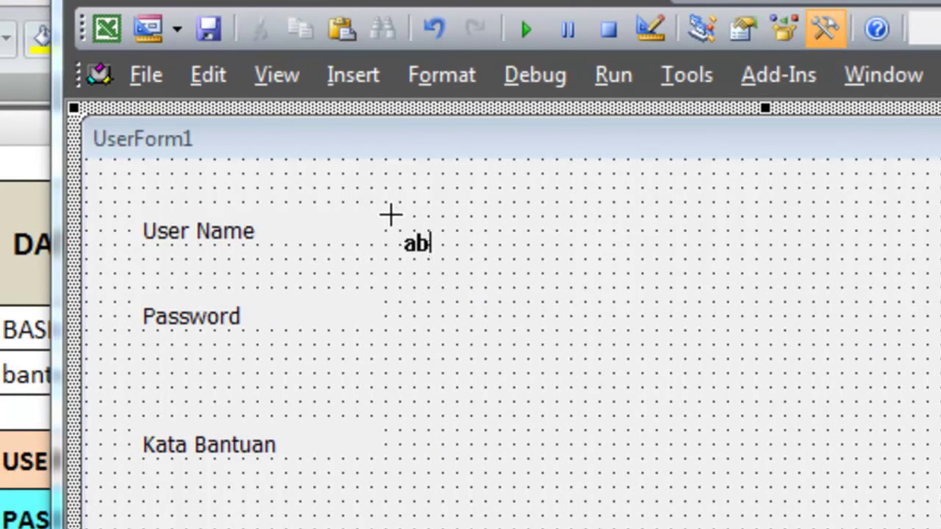
mouse_move(394, 209)
left_mouse_down()
mouse_move(803, 235)
mouse_move(804, 248)
left_mouse_up()
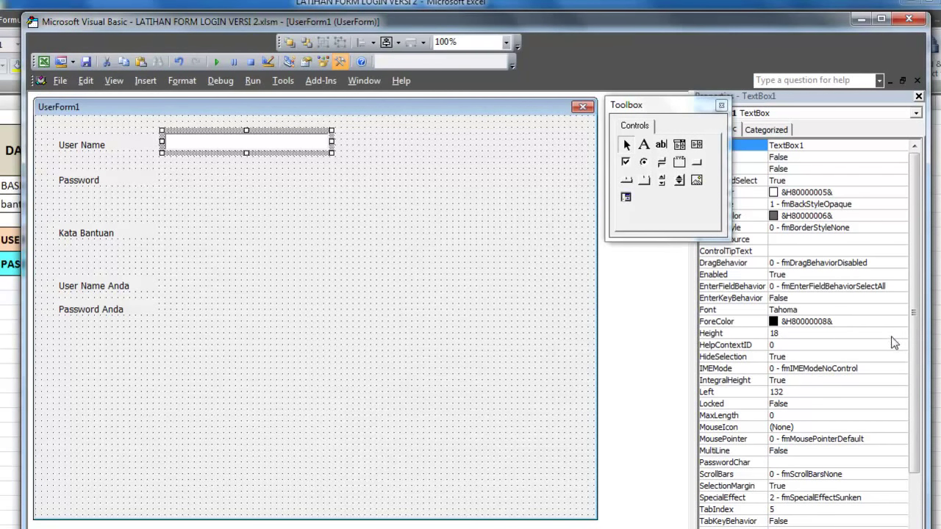
left_click(898, 310)
left_click(901, 310)
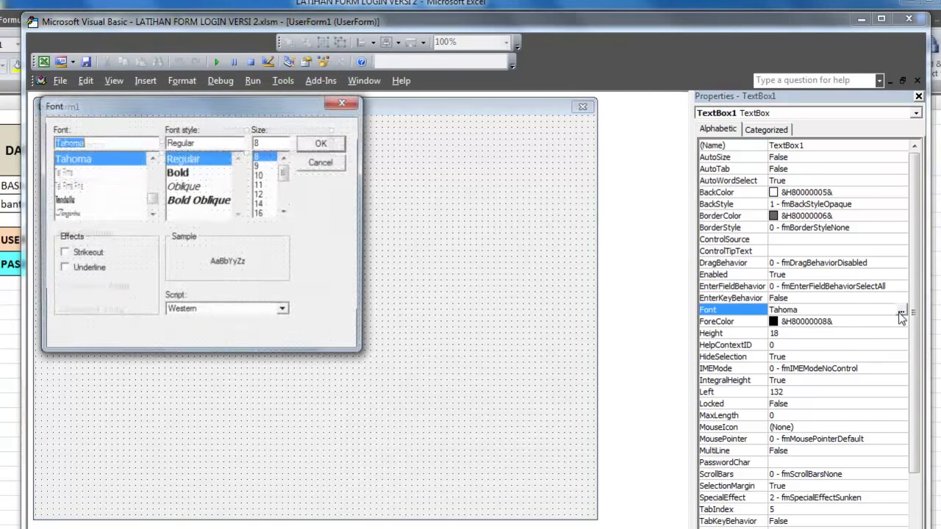
left_click(261, 176)
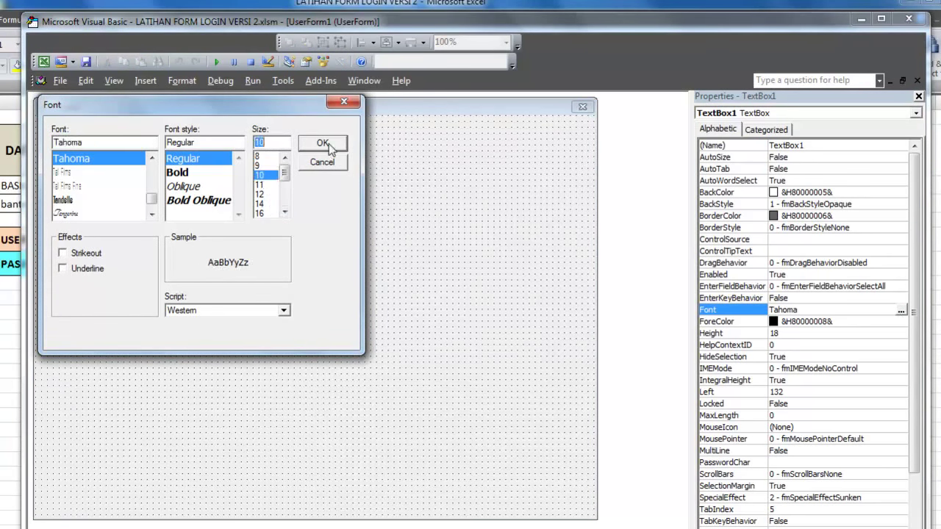
left_click(324, 145)
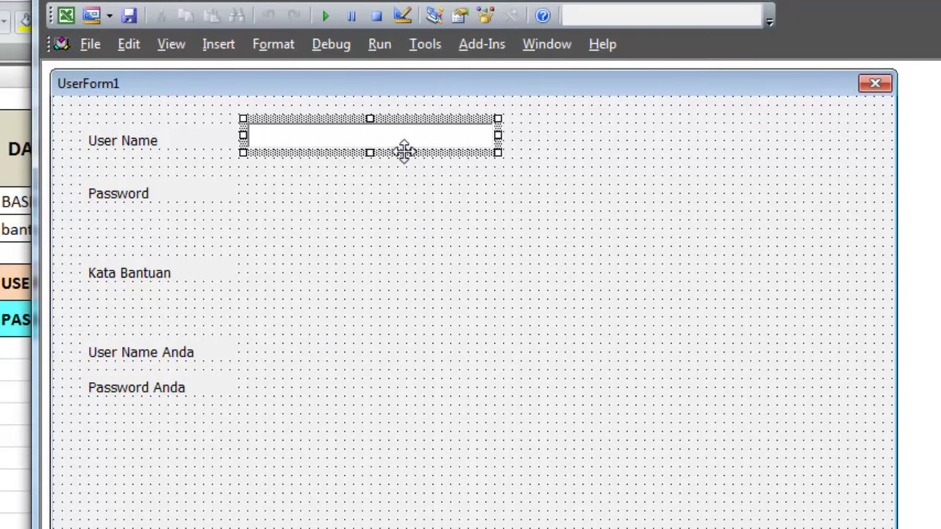
- Align the User Name textbox and delete an accidentally pasted label copy
left_click_drag(405, 151, 404, 160)
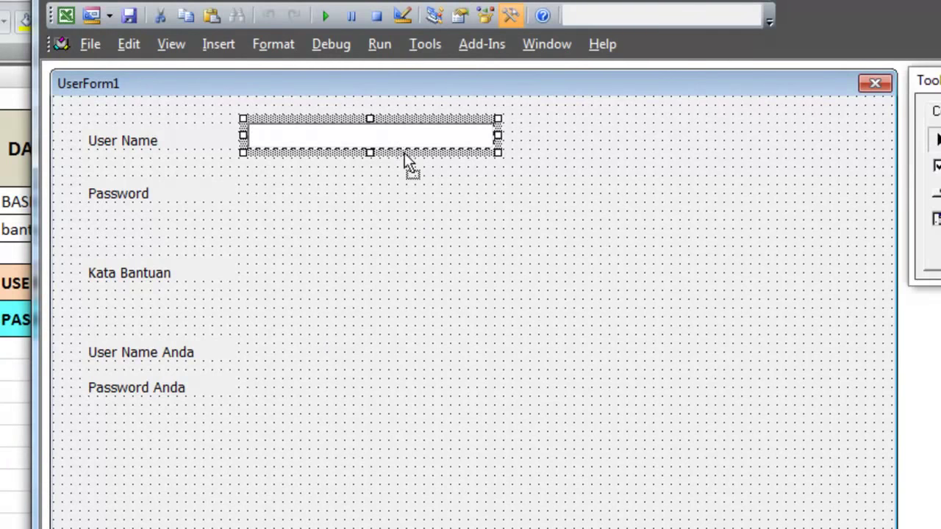
right_click(405, 194)
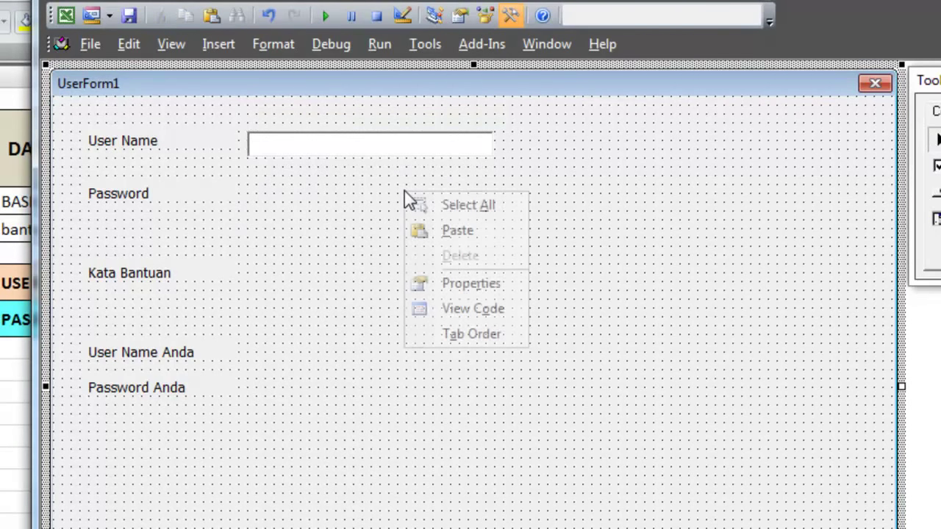
left_click(466, 233)
left_click_drag(493, 385, 439, 274)
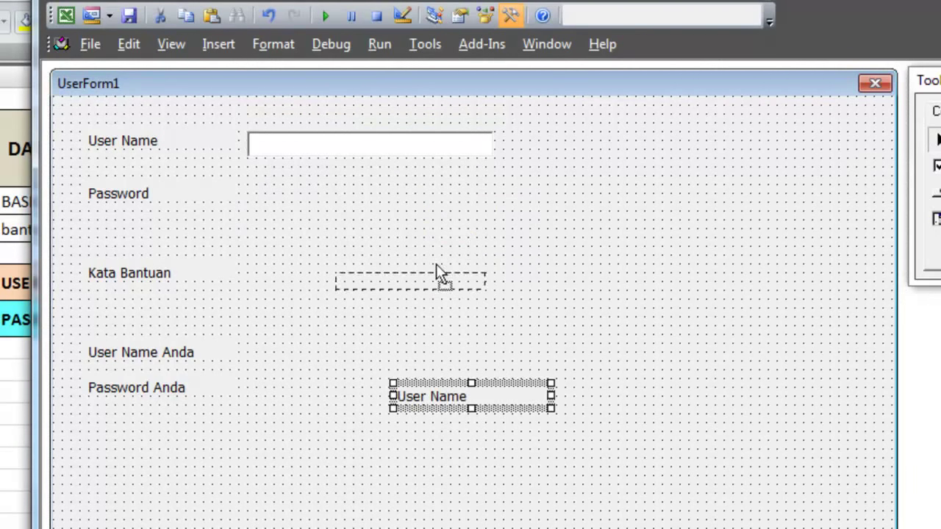
left_click_drag(399, 189, 411, 259)
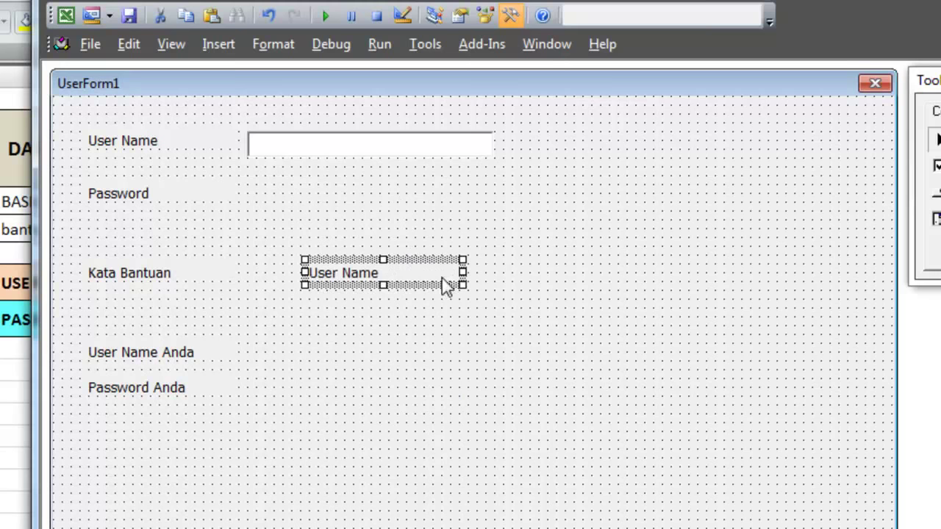
key("Delete")
- Copy the User Name textbox and place a copy on the Password row
left_click(405, 142)
right_click(405, 142)
left_click(453, 177)
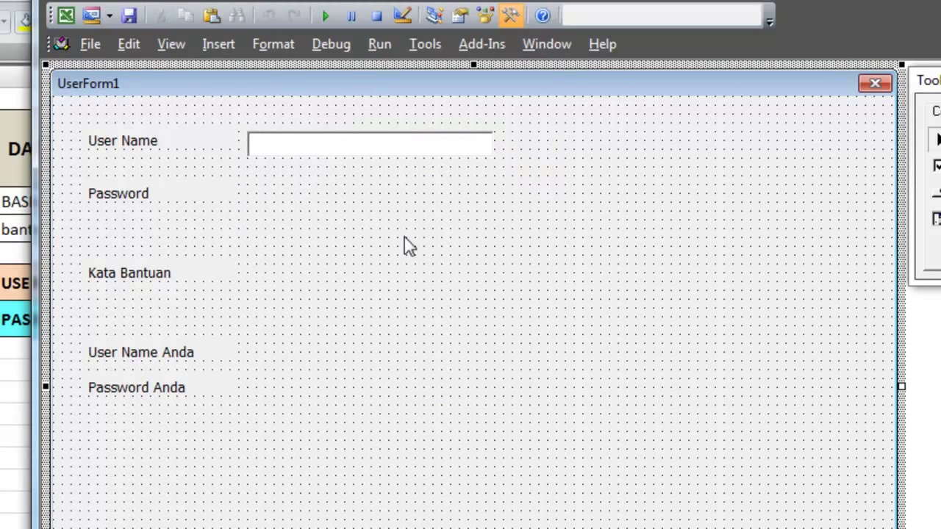
right_click(405, 245)
left_click(450, 280)
mouse_move(502, 388)
left_mouse_down()
mouse_move(402, 267)
mouse_move(389, 184)
mouse_move(399, 184)
left_mouse_up()
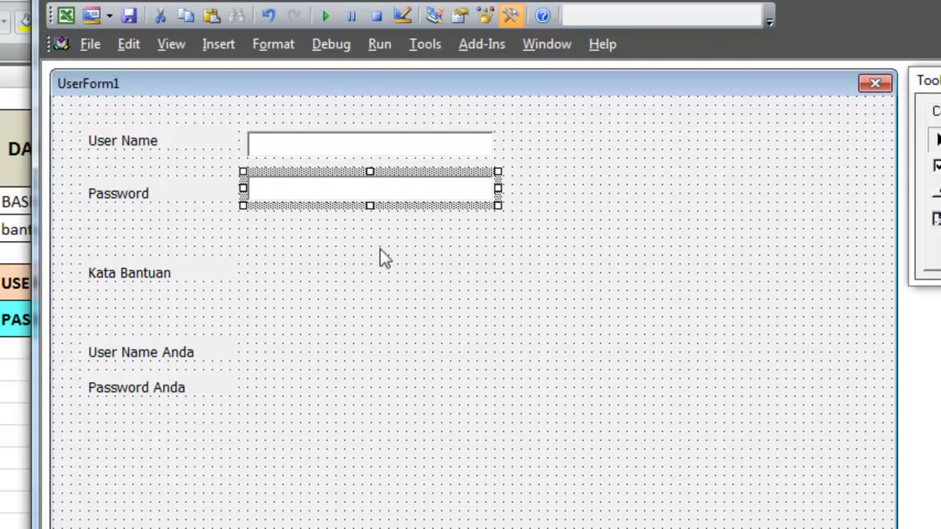
- Paste textbox copies beside the Kata Bantuan and User Name Anda labels
right_click(366, 292)
left_click(415, 325)
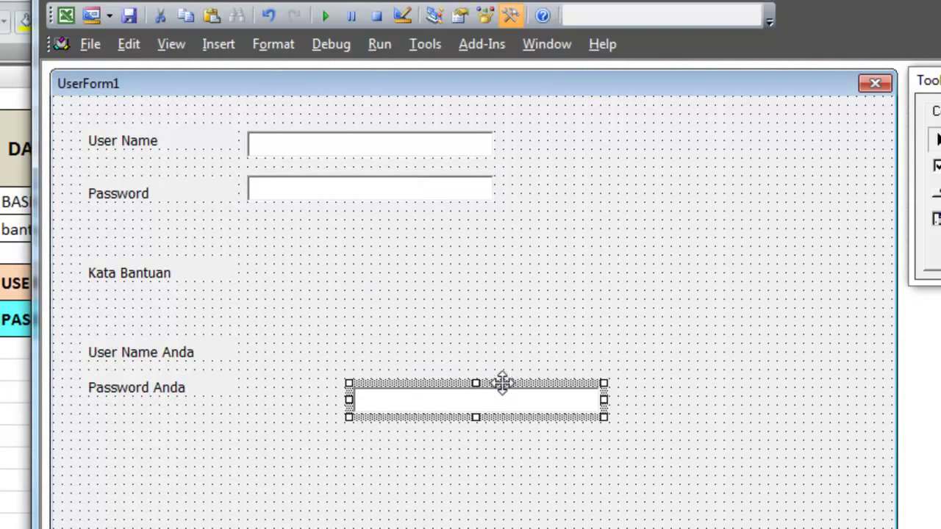
left_click_drag(504, 383, 400, 249)
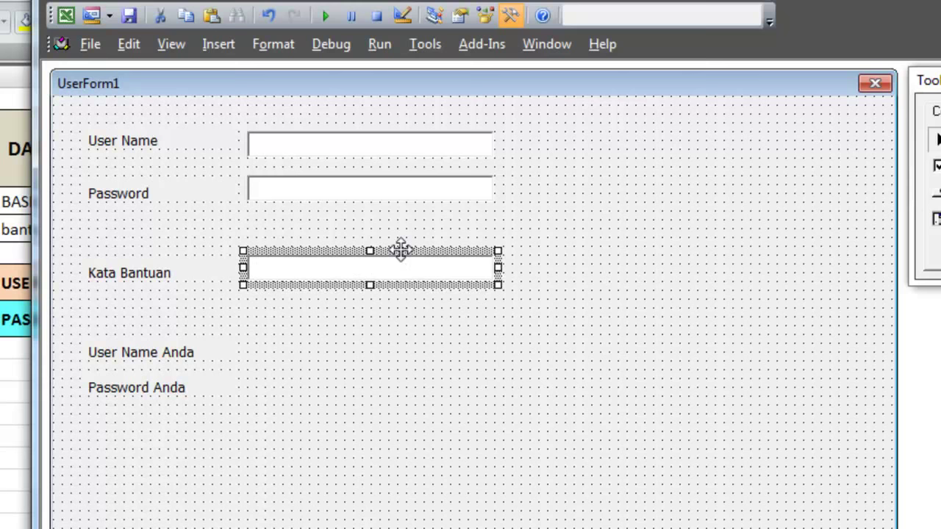
right_click(420, 329)
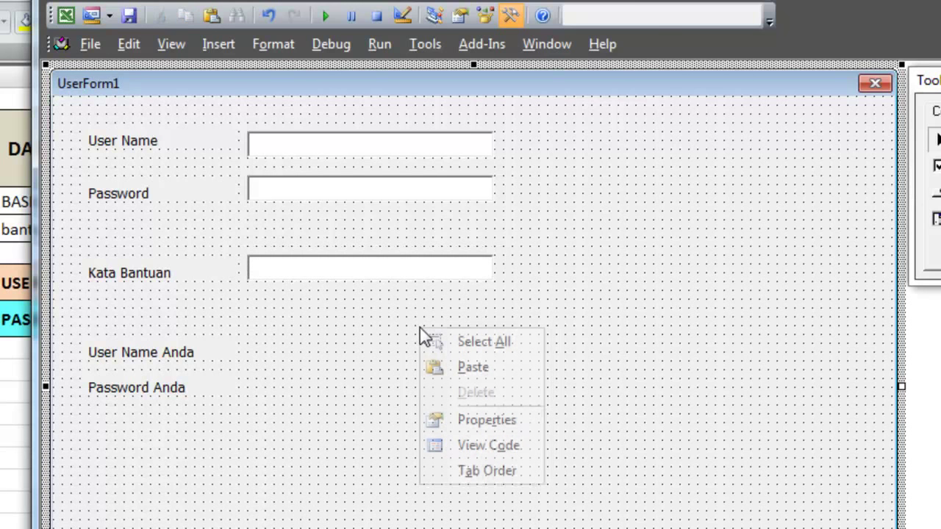
left_click(473, 370)
mouse_move(515, 380)
left_mouse_down()
mouse_move(412, 352)
mouse_move(408, 334)
left_mouse_up()
- Line up the User Name label and add the last textbox beside Password Anda
left_click(202, 150)
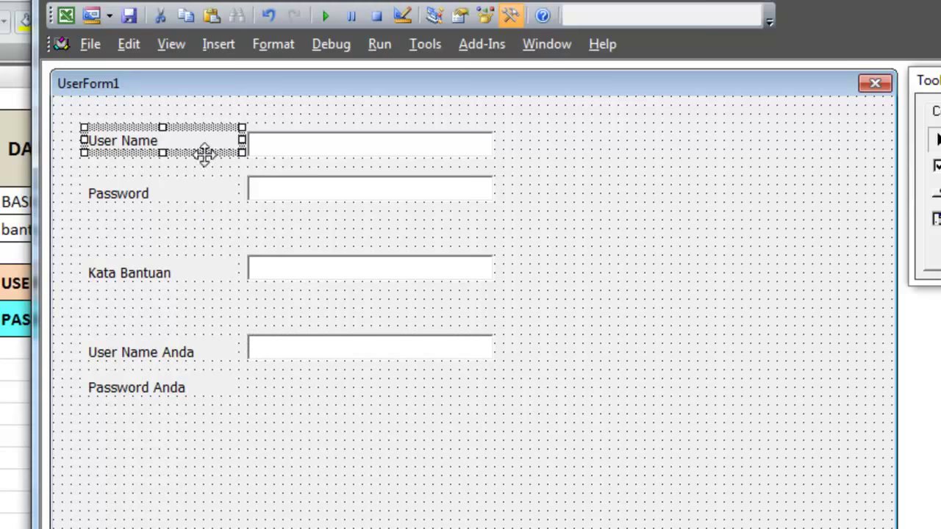
left_click_drag(208, 165, 210, 174)
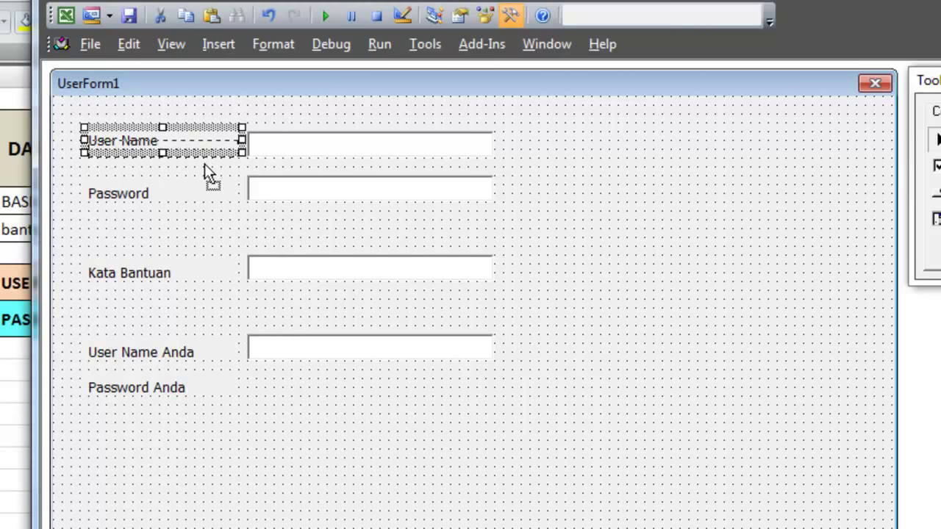
left_click(375, 417)
right_click(375, 417)
left_click(351, 420)
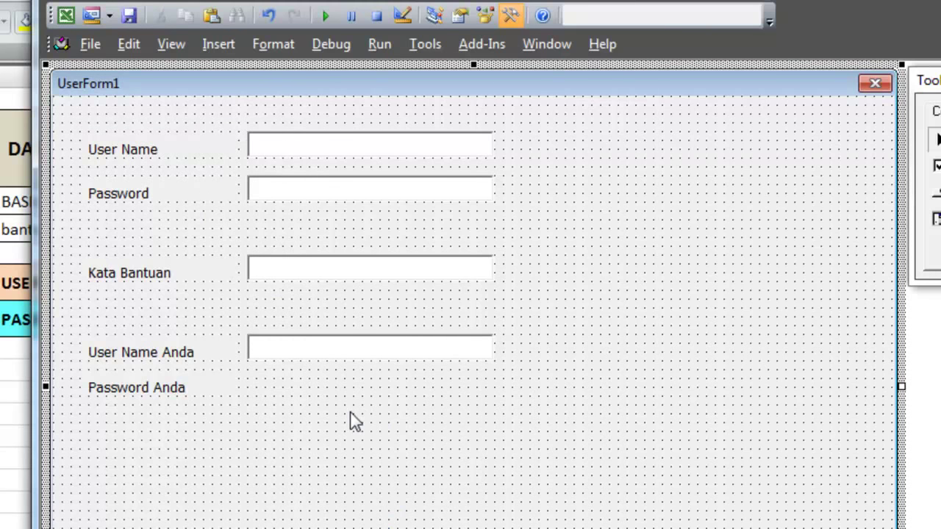
right_click(353, 420)
left_click(408, 453)
mouse_move(507, 395)
left_mouse_down()
mouse_move(450, 393)
mouse_move(402, 376)
left_mouse_up()
left_click(419, 436)
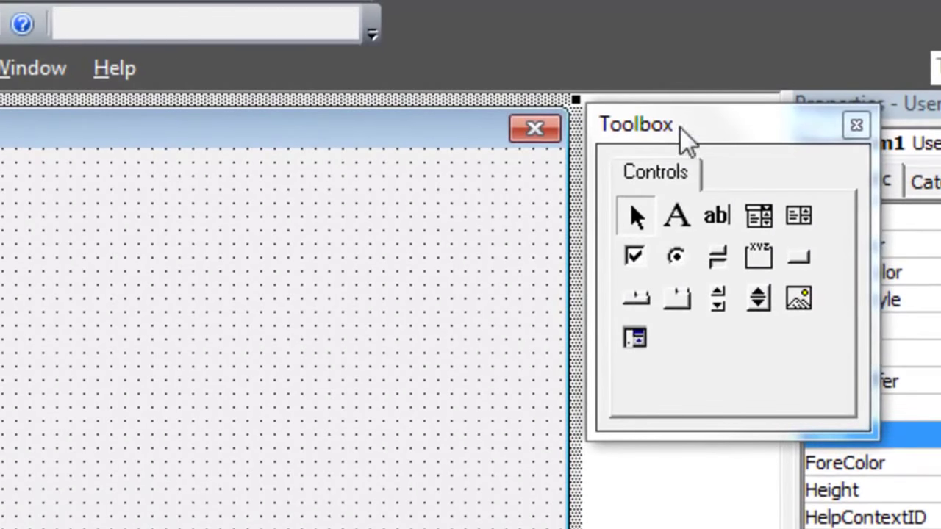
- Draw a large Frame1 to the right of the textboxes
left_click(724, 136)
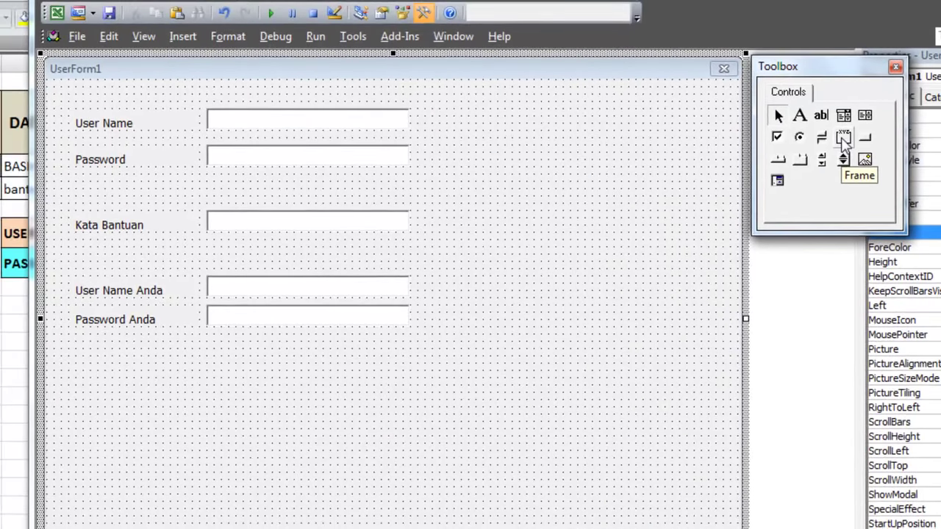
left_click(844, 138)
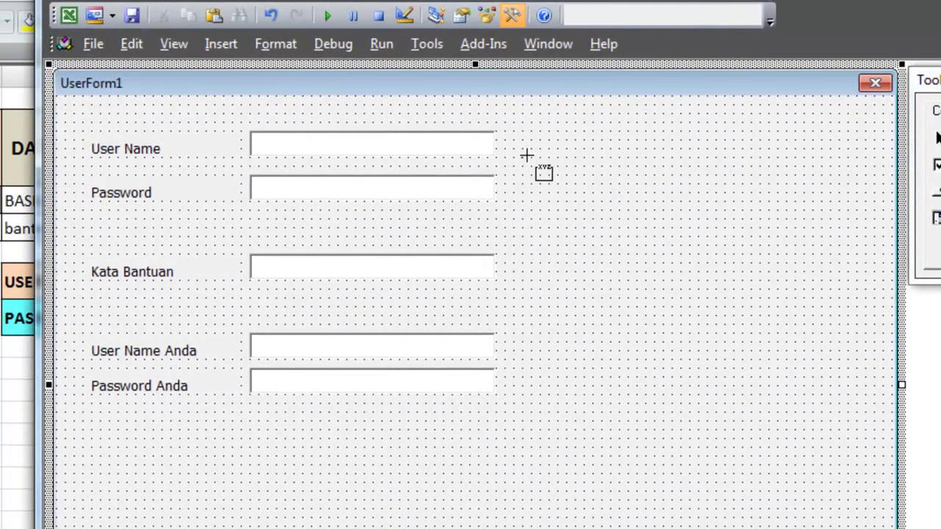
mouse_move(504, 151)
left_mouse_down()
mouse_move(826, 281)
mouse_move(867, 508)
mouse_move(881, 514)
left_mouse_up()
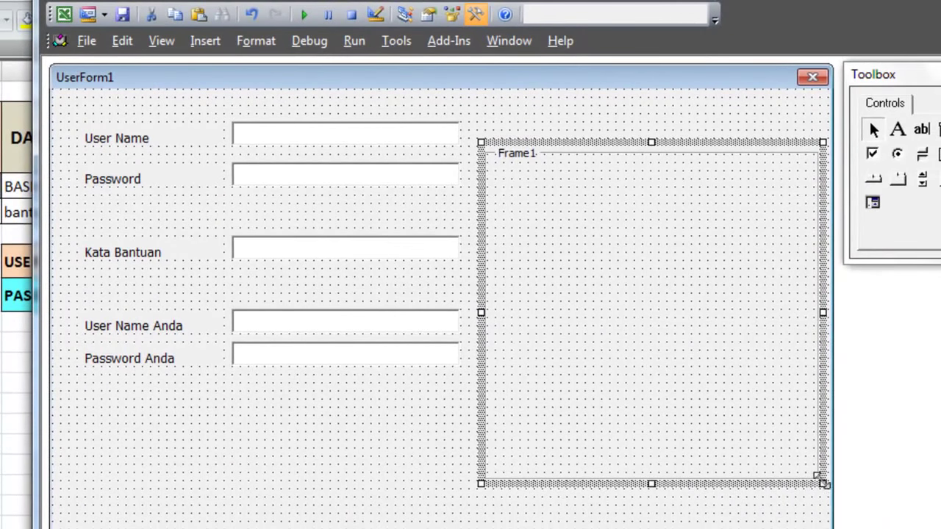
- Widen the UserForm and the frame to the right, and move the Toolbox aside
left_click(863, 439)
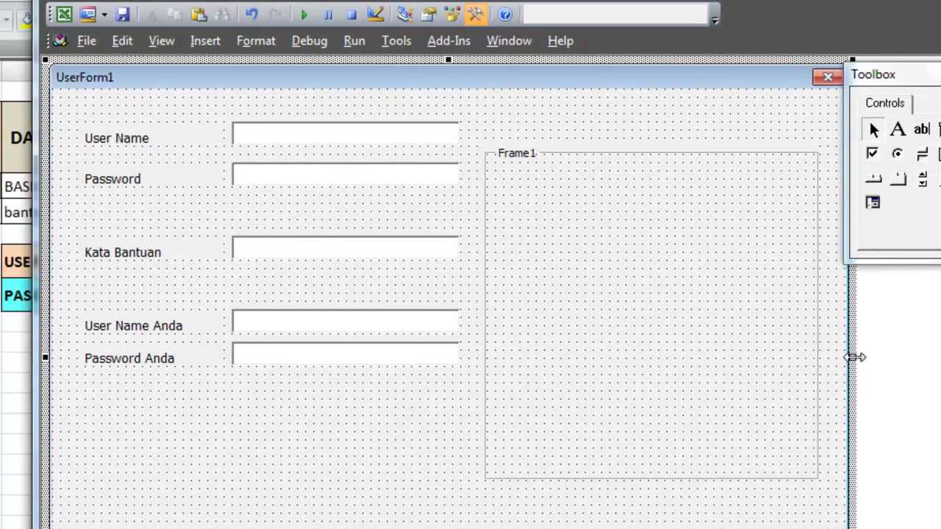
left_click_drag(836, 359, 860, 358)
left_click(935, 75)
left_click(789, 283)
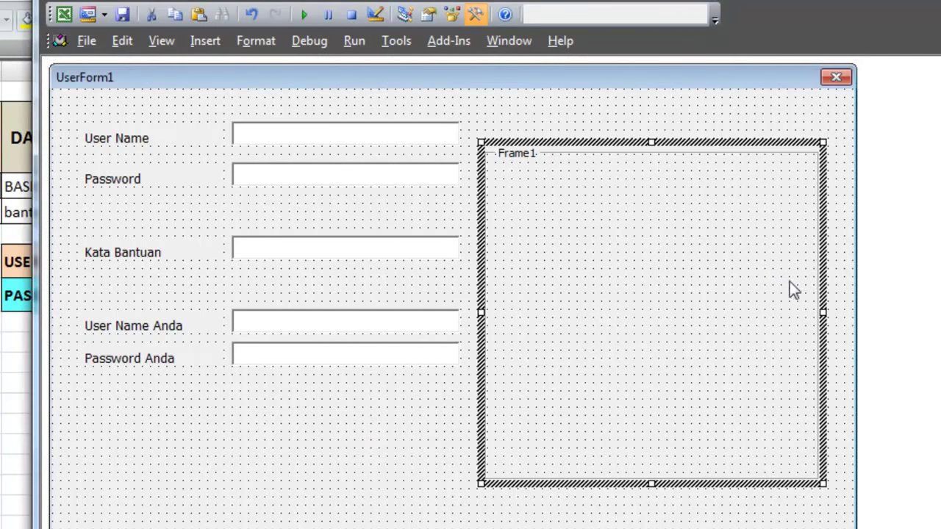
left_click_drag(831, 314, 840, 314)
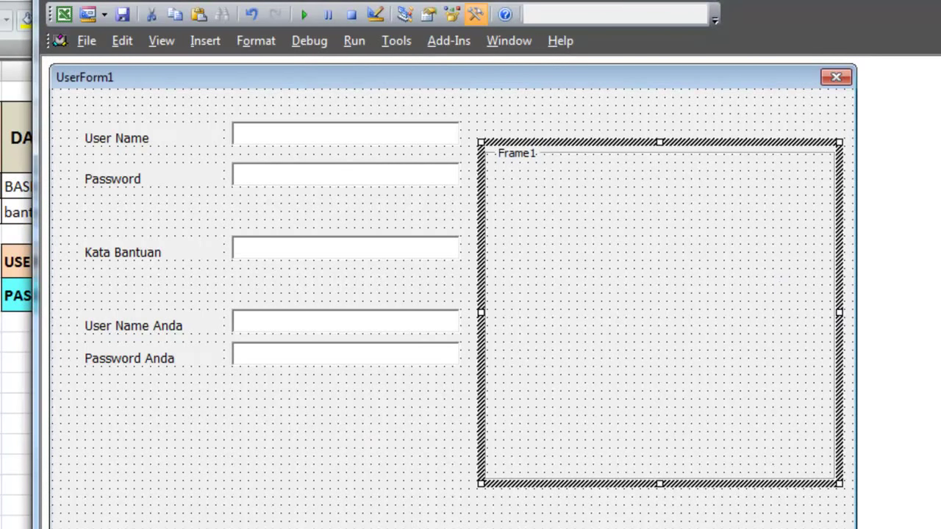
left_click(475, 14)
left_click_drag(245, 434, 163, 408)
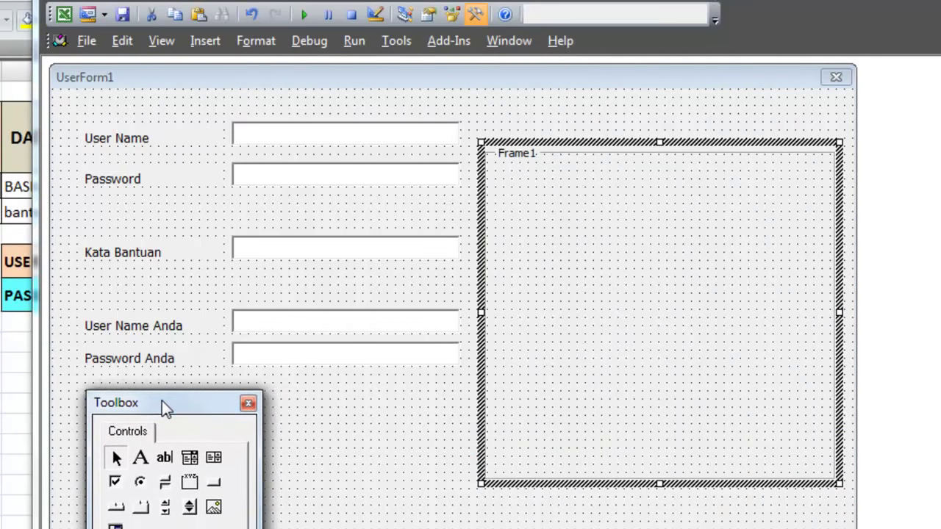
- Name the frame frmUPDATE and type its caption as 'FORM A UPDATE DATA'
left_click(673, 165)
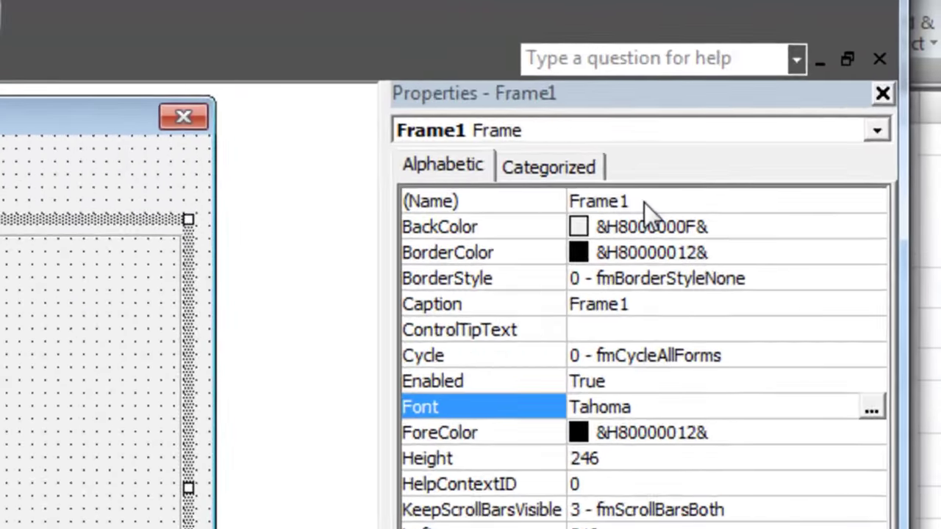
left_click(548, 274)
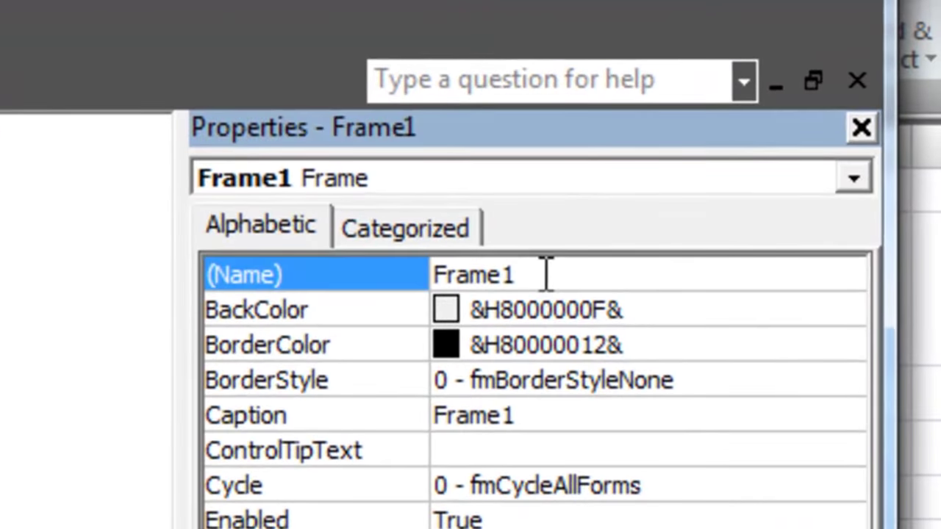
key("shift+Home")
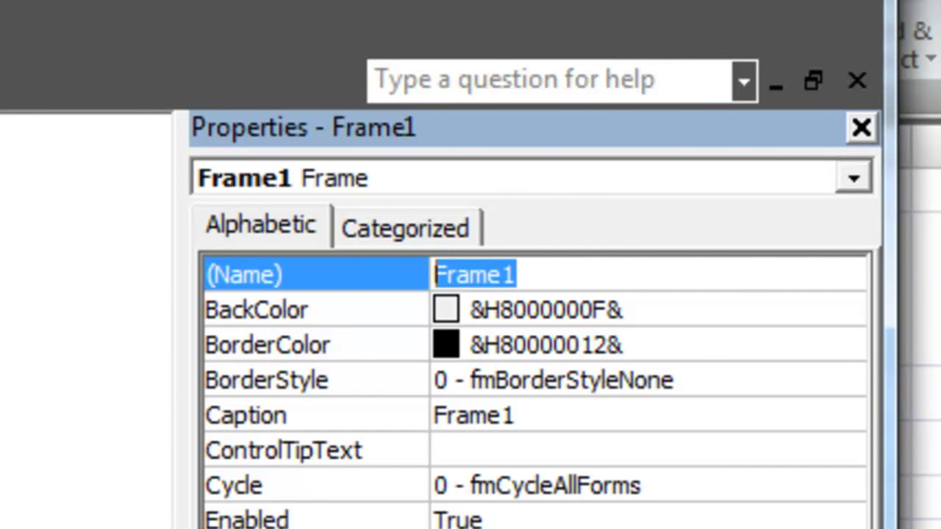
type("f")
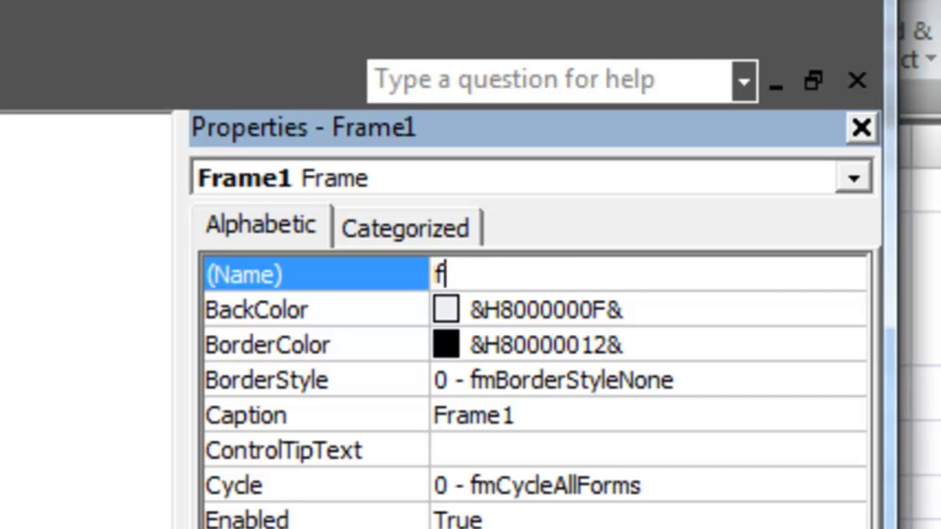
type("rm")
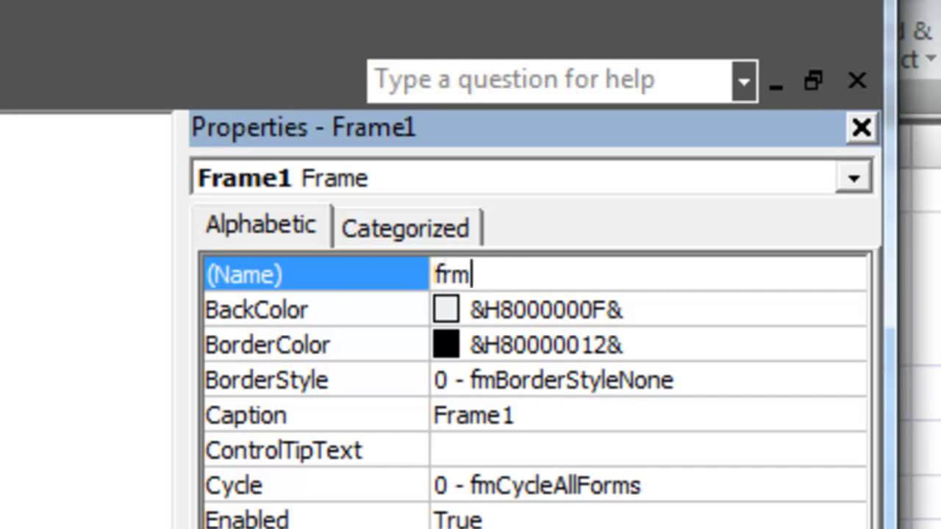
type("UPDATE")
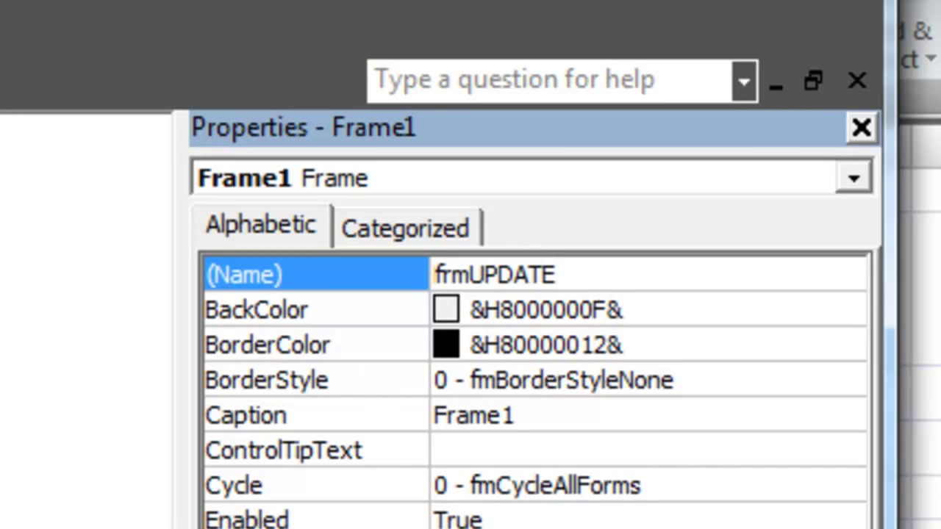
left_click(95, 436)
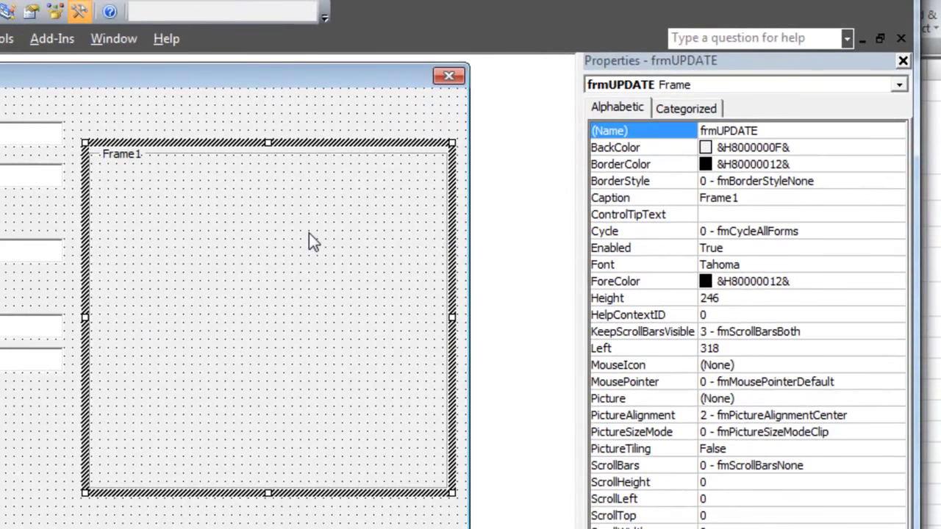
left_click(636, 195)
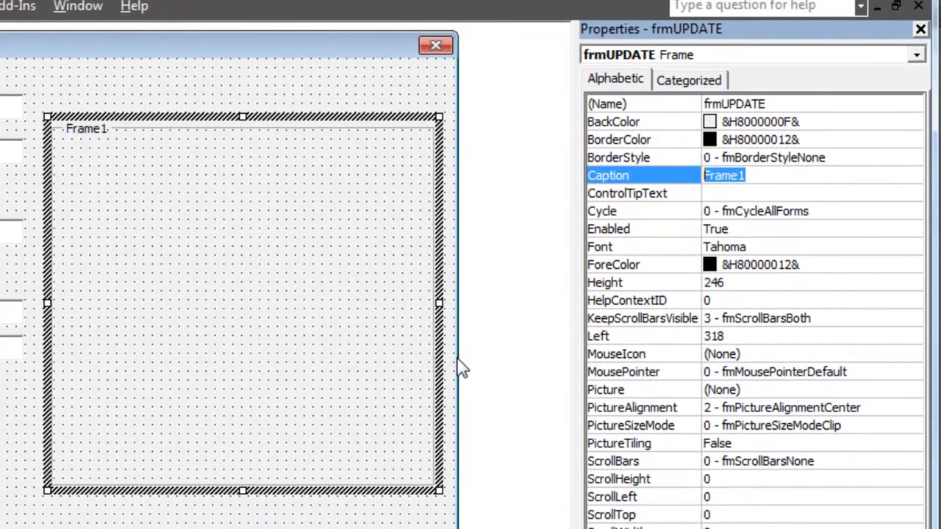
type("FO")
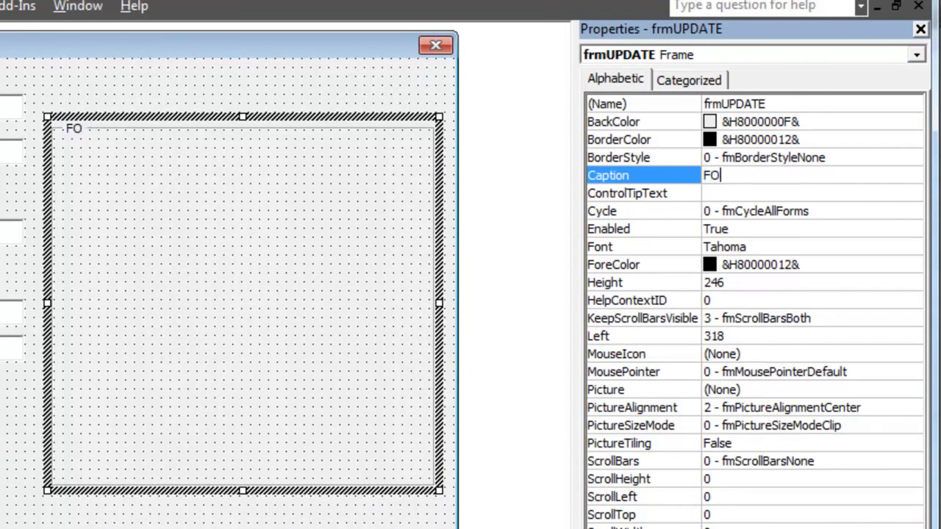
type("RM")
type(" A")
type(" UPDATE DA")
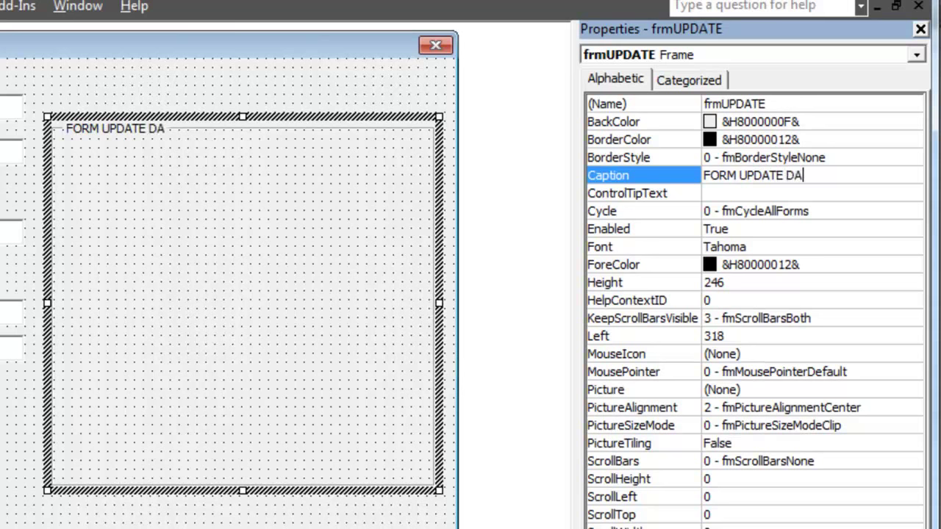
type("T")
type("A")
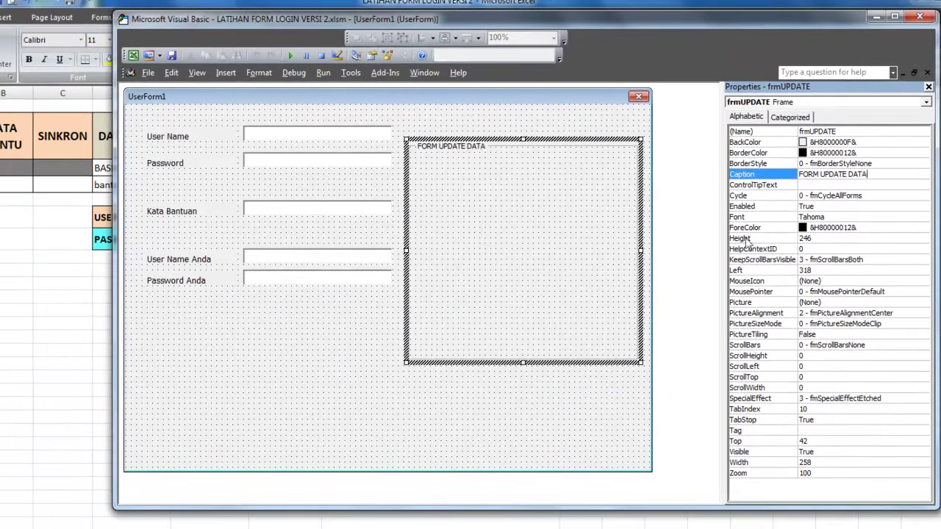
- Draw a label at the top of the frame, caption it 'User Name Lama', and shorten it
left_click(555, 264)
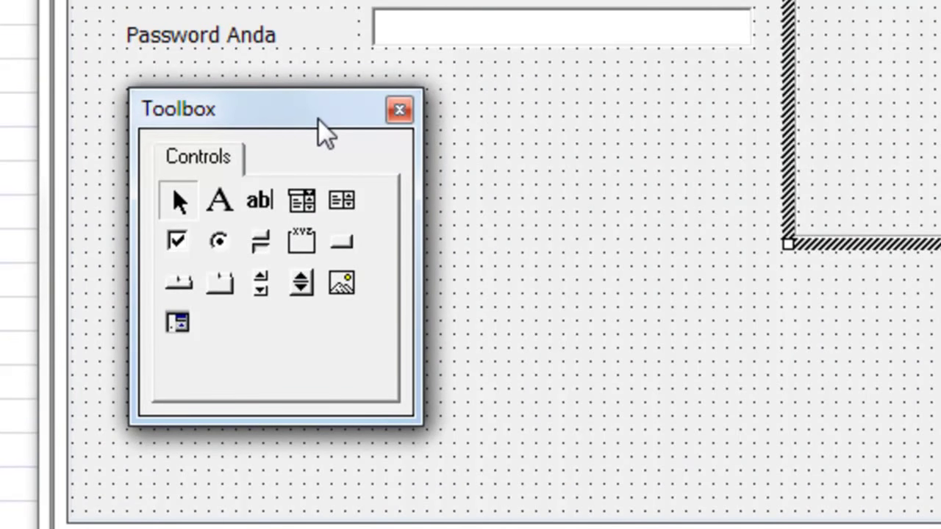
left_click(220, 200)
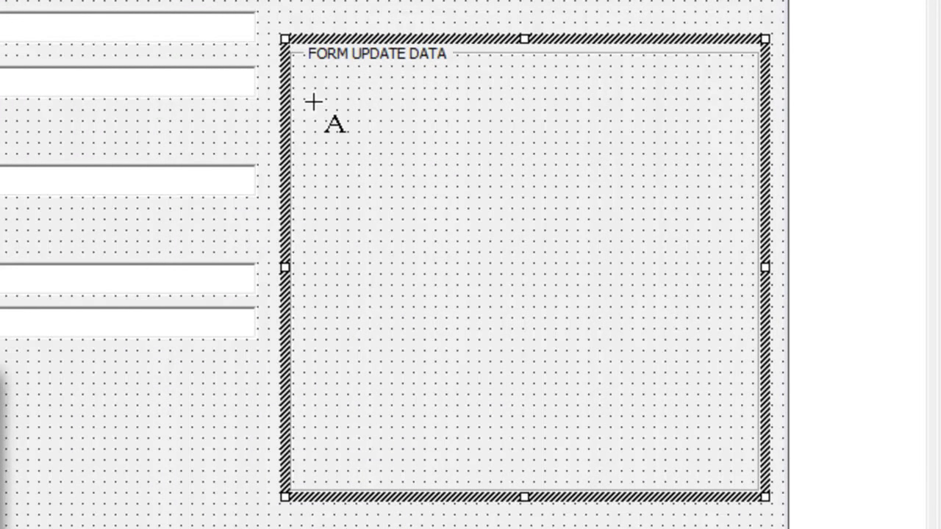
left_click_drag(314, 99, 516, 129)
left_click(397, 110)
double_click(347, 108)
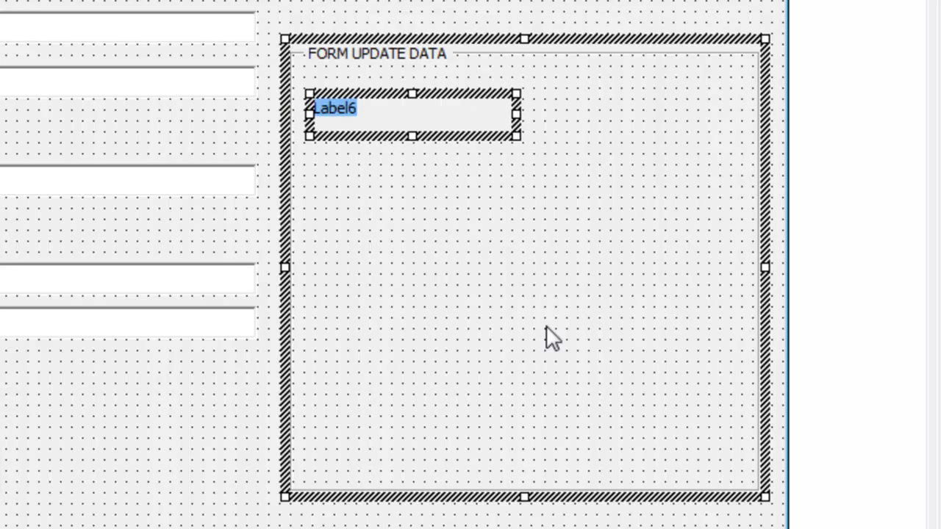
type("User N")
type("ame Lama")
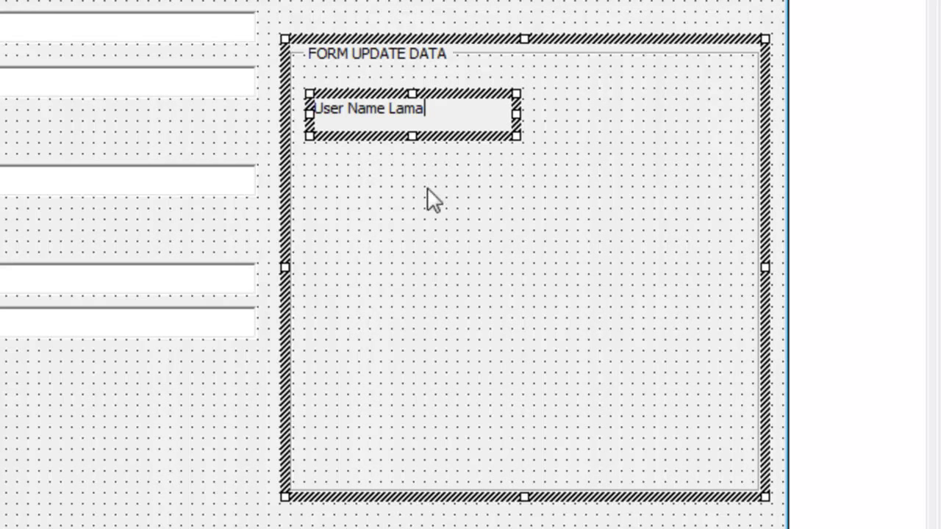
left_click_drag(412, 142, 412, 124)
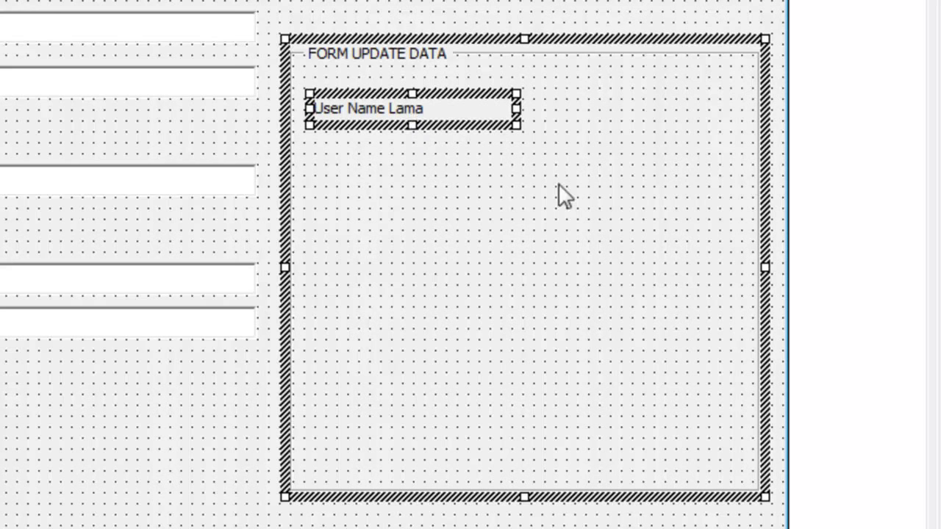
- Copy the label, paste it below the original, and caption the copy 'Password Lama'
right_click(481, 110)
left_click(550, 148)
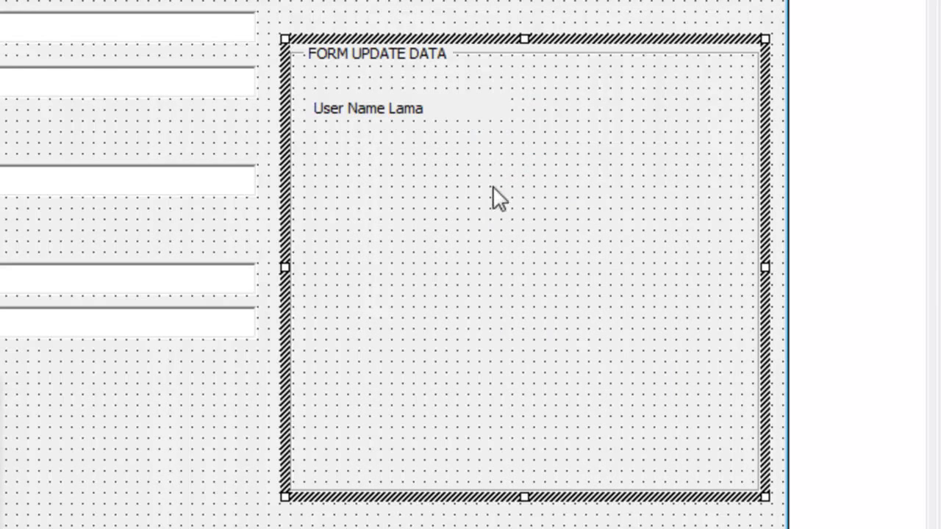
right_click(493, 187)
left_click(553, 235)
left_click_drag(546, 261, 429, 142)
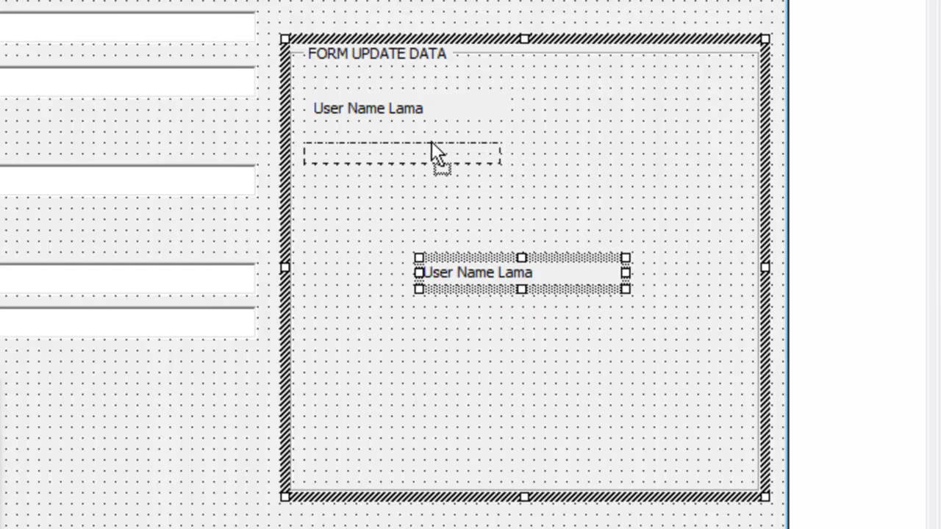
mouse_move(430, 141)
left_mouse_down()
mouse_move(430, 156)
mouse_move(296, 174)
left_mouse_up()
left_click(432, 155)
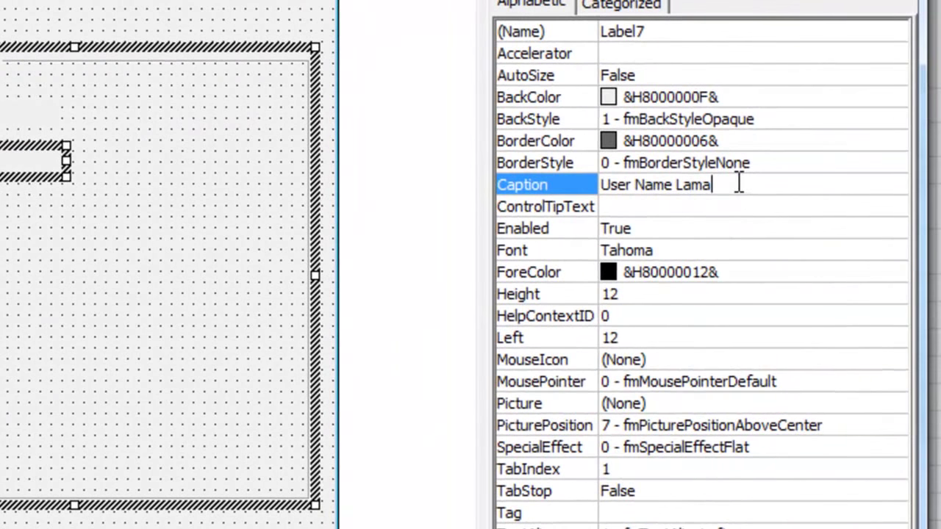
left_click_drag(737, 185, 473, 331)
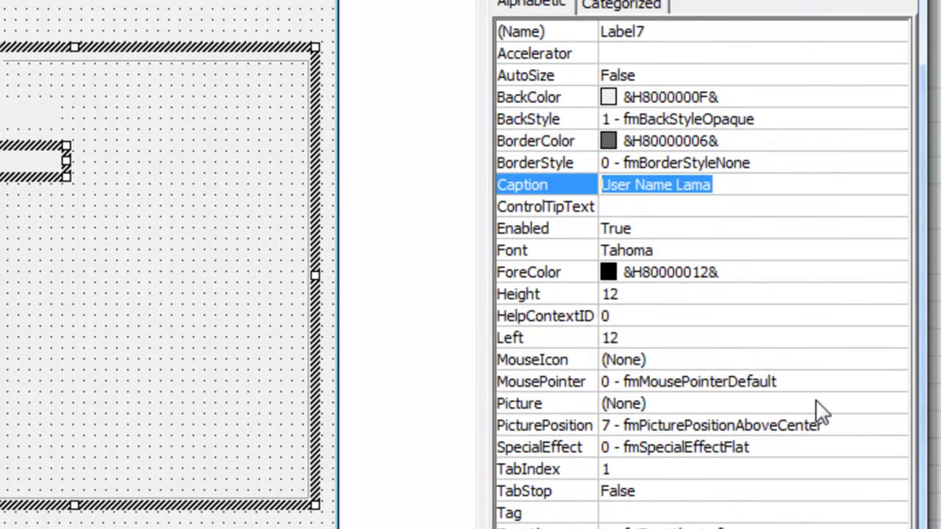
type("Passwor")
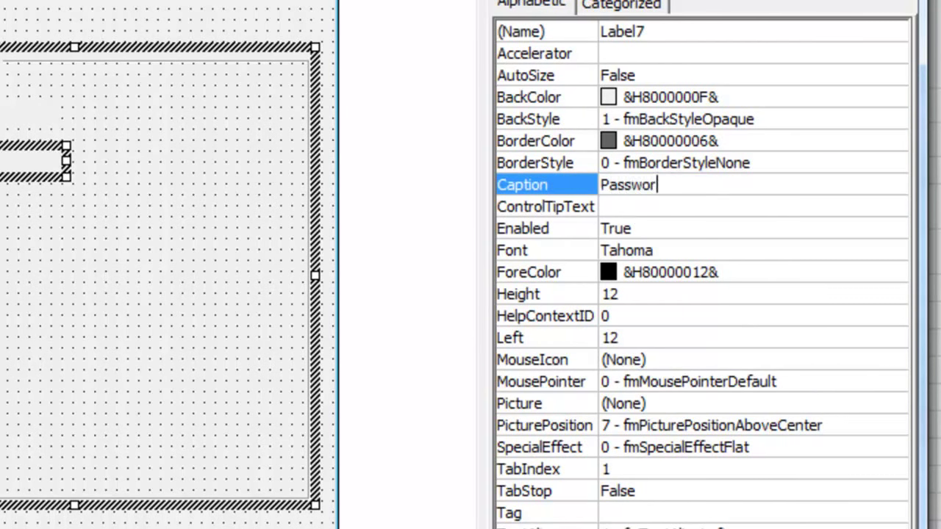
type(" Lama")
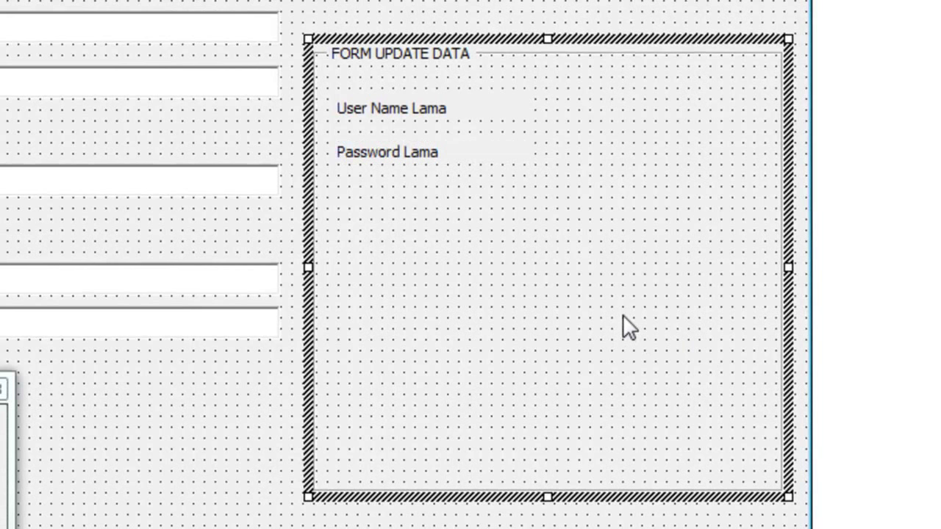
- Paste another label under Password Lama and caption it 'User Name Baru'
right_click(476, 202)
left_click(553, 254)
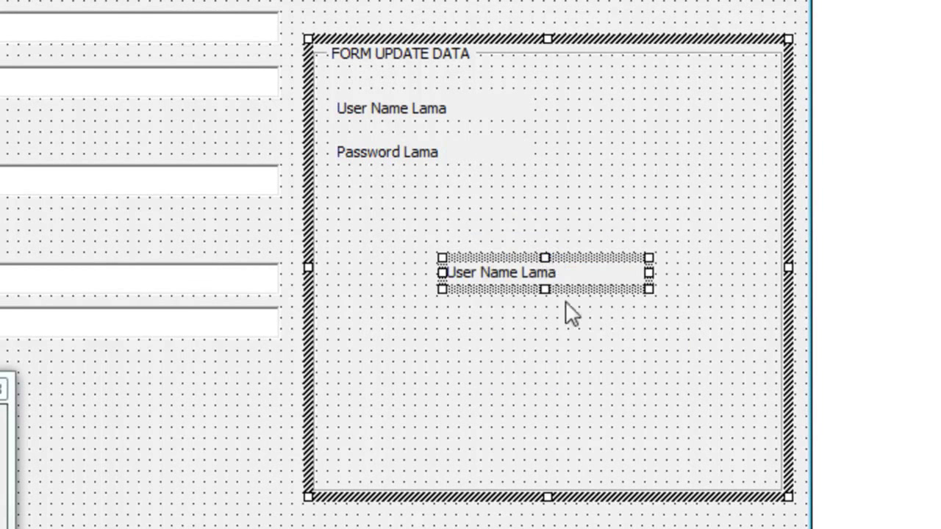
left_click_drag(588, 257, 483, 200)
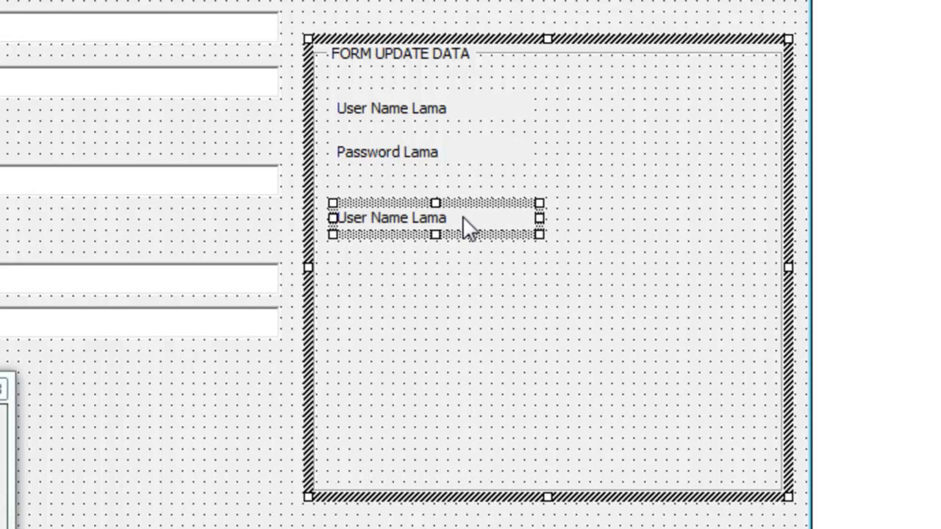
left_click(355, 217)
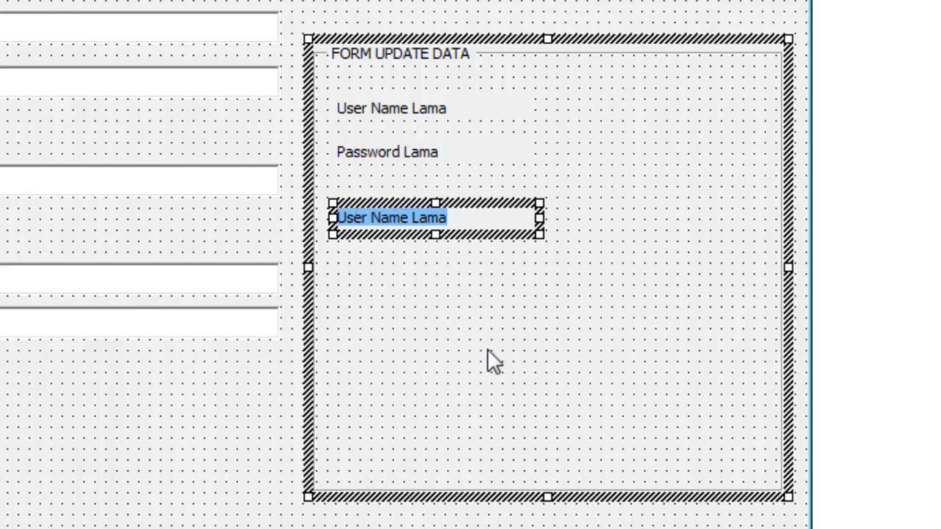
key("BackSpace")
type("User N")
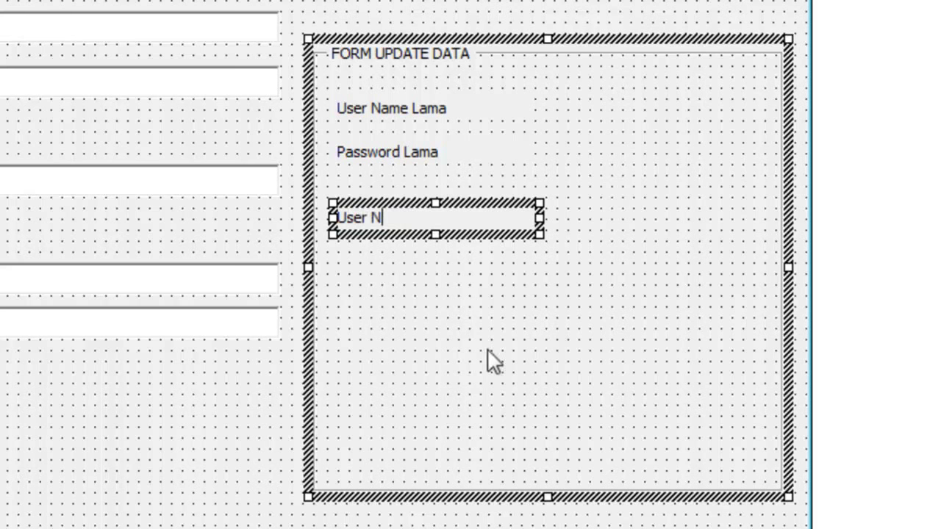
type("ame Baru")
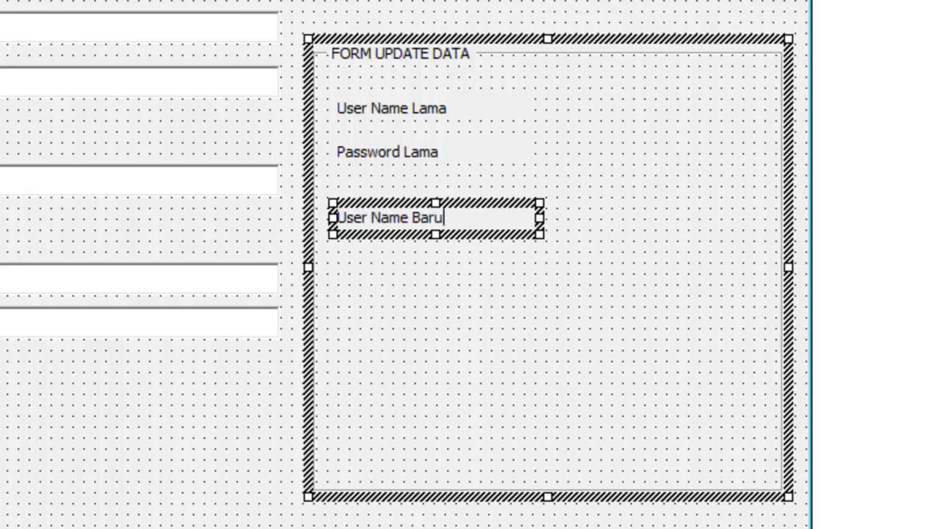
- Paste a fourth label under User Name Baru and caption it 'Password Baru'
right_click(460, 299)
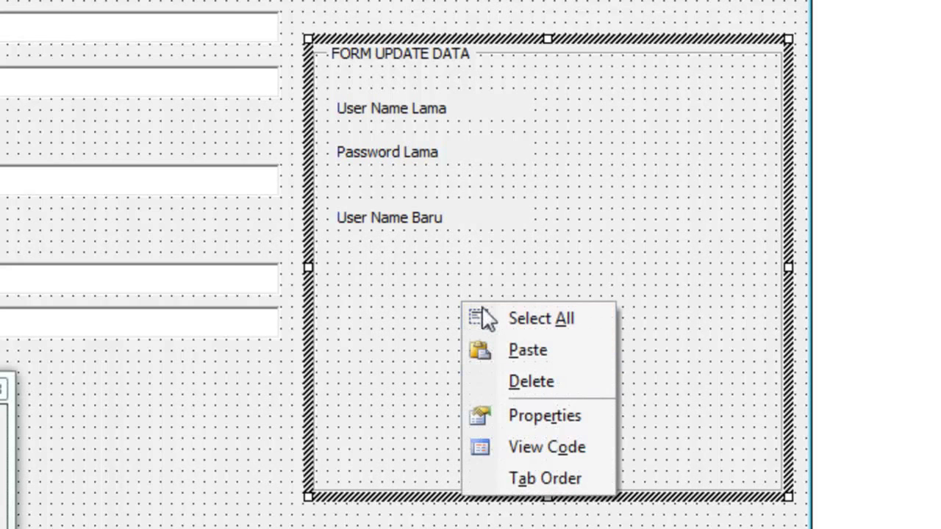
left_click(530, 351)
mouse_move(592, 265)
left_mouse_down()
mouse_move(485, 249)
mouse_move(332, 311)
left_mouse_up()
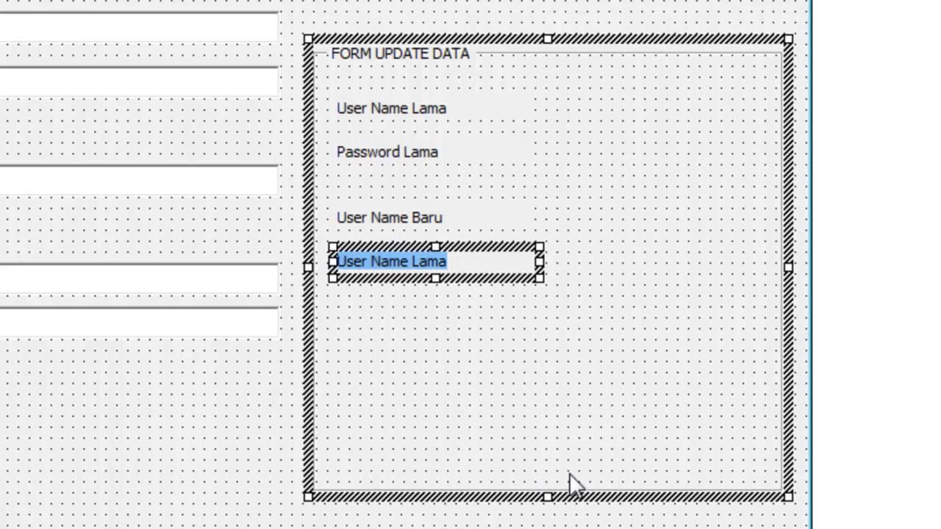
type("Passwor")
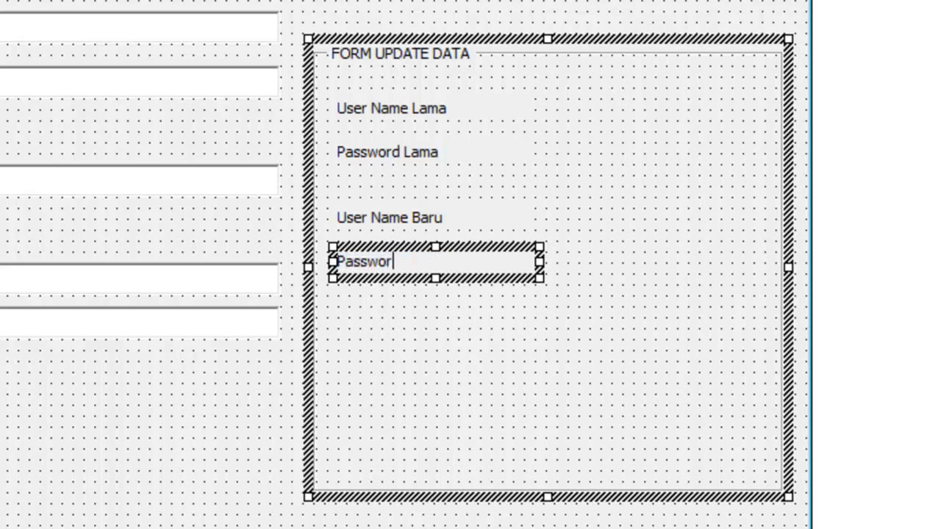
type("d Baru")
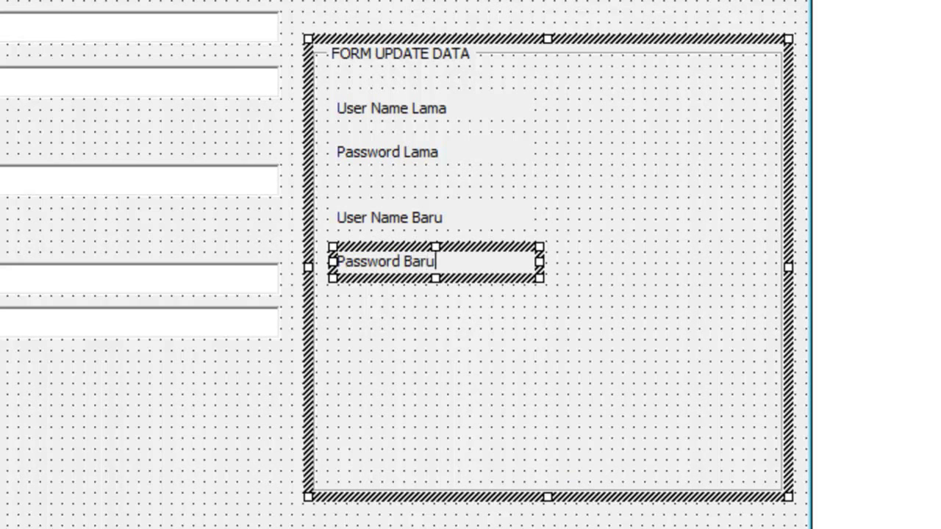
left_click(478, 304)
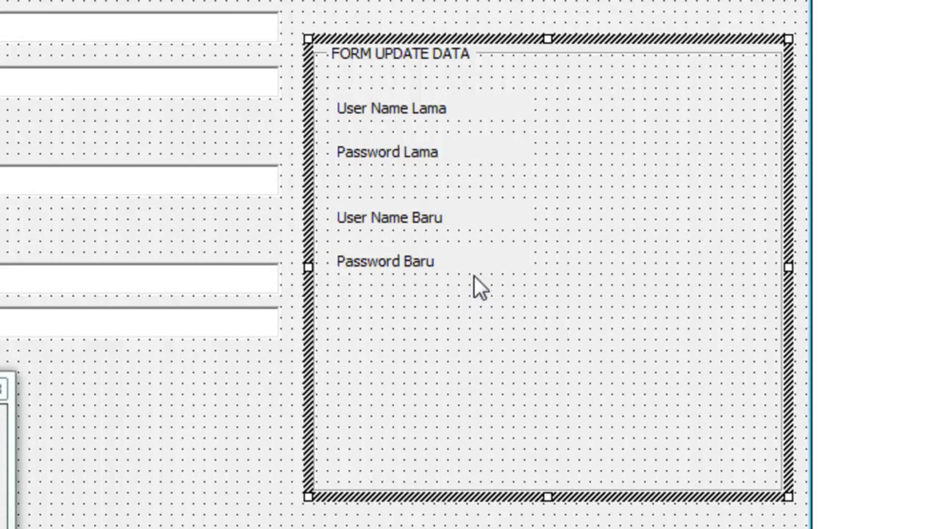
right_click(473, 266)
left_click(419, 311)
- Paste a fifth label below Password Baru and caption it 'Kata Bantuan'
right_click(454, 321)
left_click(464, 348)
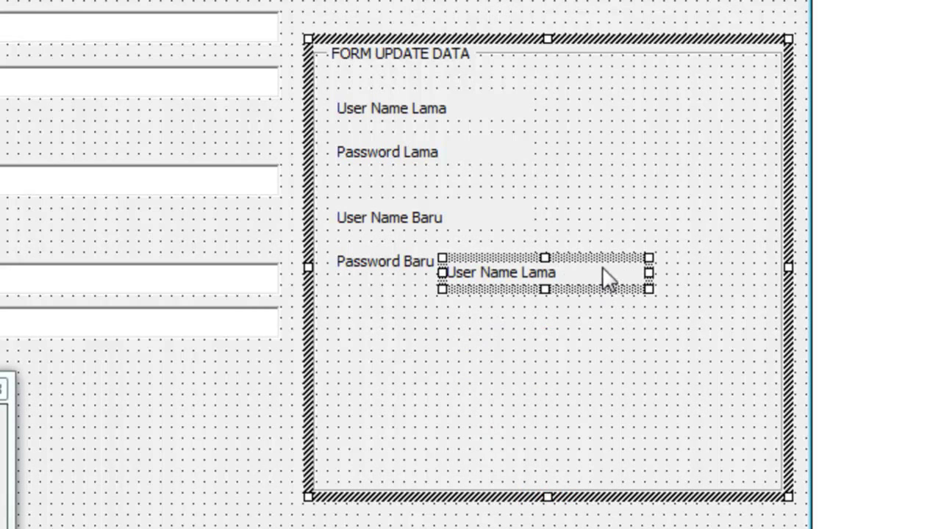
mouse_move(602, 268)
left_mouse_down()
mouse_move(491, 304)
mouse_move(316, 316)
left_mouse_up()
left_click(454, 317)
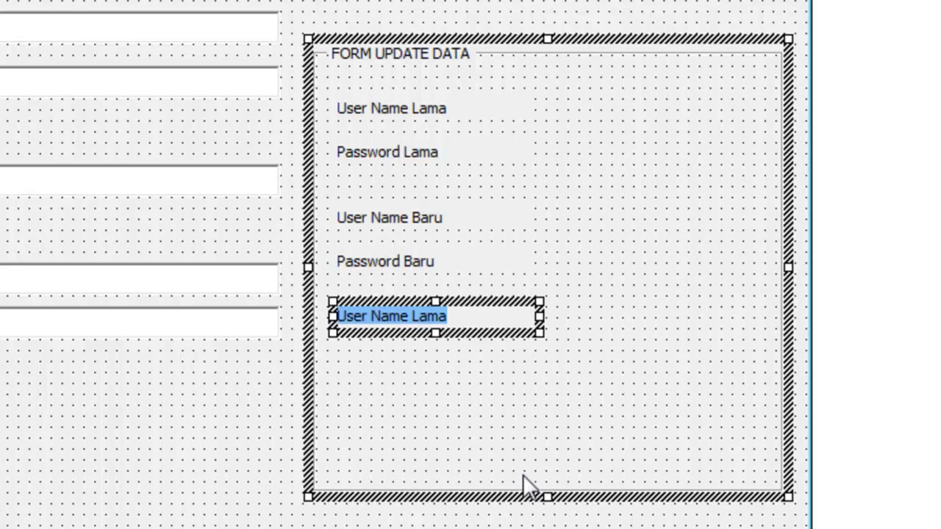
type("Kata")
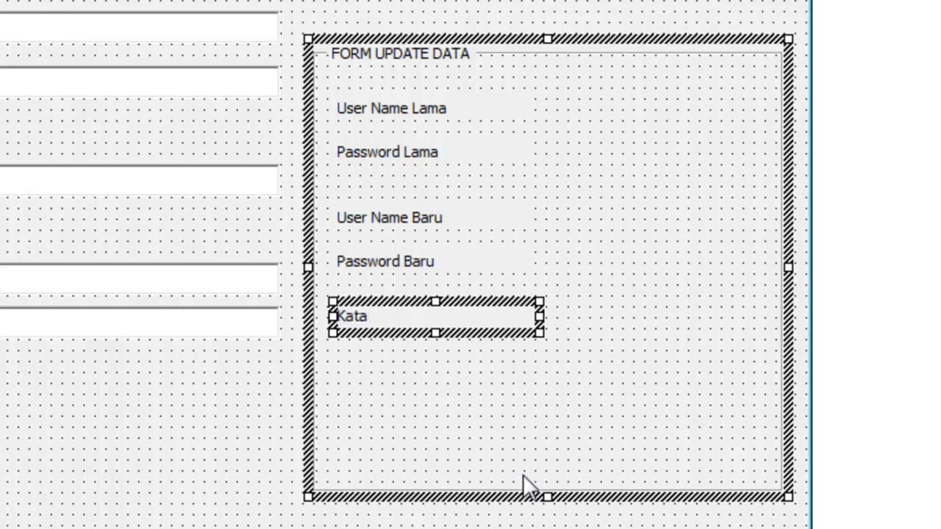
type(" Banr")
type("uam")
key("BackSpace")
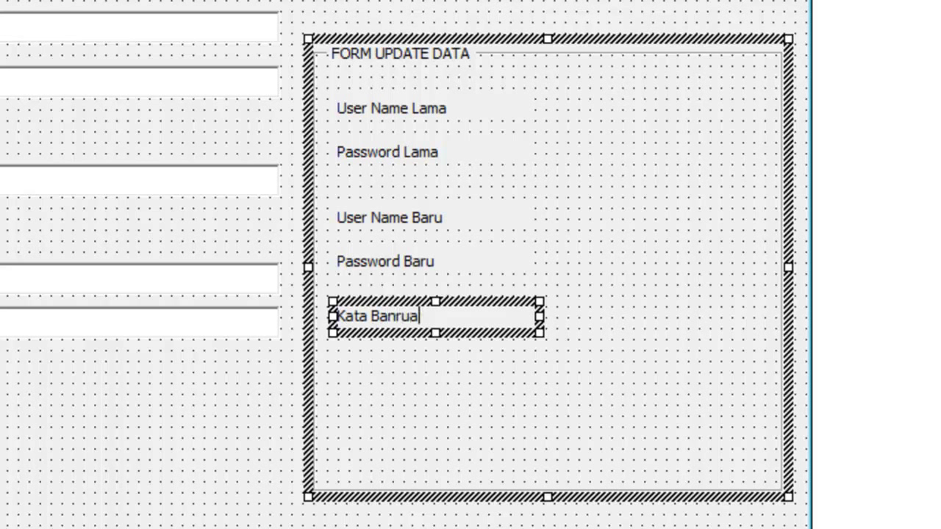
type("n")
key("BackSpace")
key("BackSpace")
key("BackSpace")
type("ua")
type("n")
left_click(457, 402)
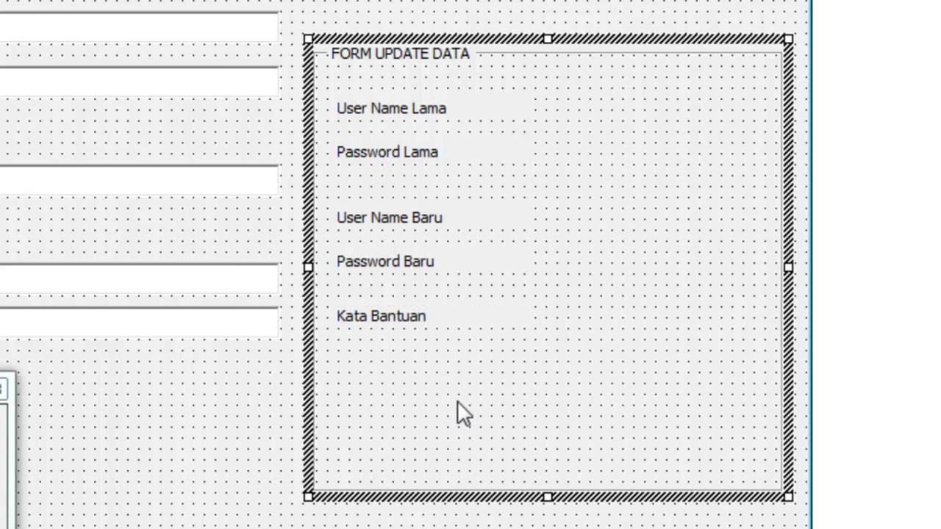
- Set the User Name Lama label's font size to 10 and draw an input box beside it
left_click(494, 116)
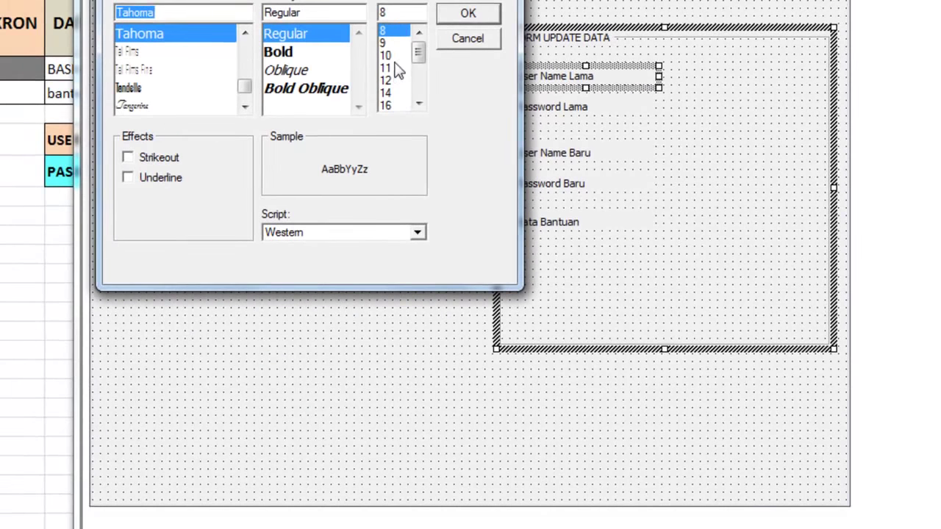
left_click(404, 56)
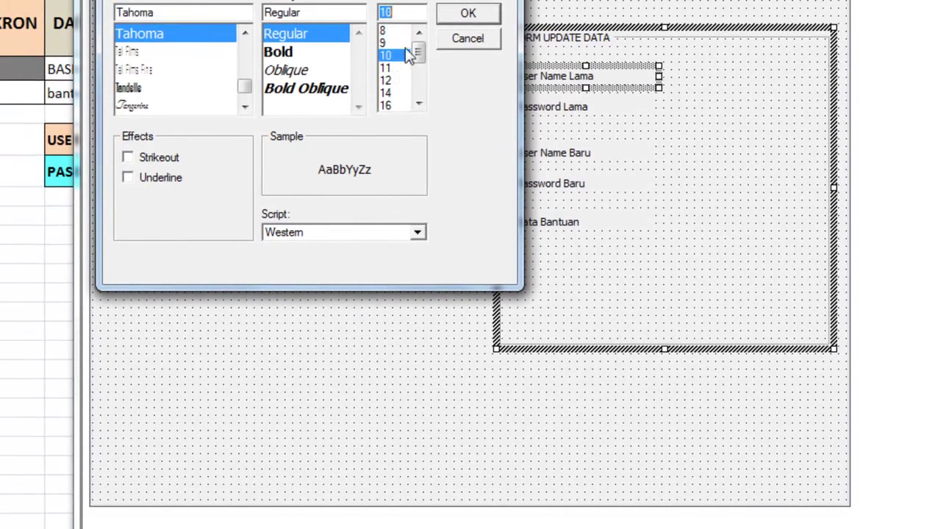
left_click(460, 22)
left_click(676, 169)
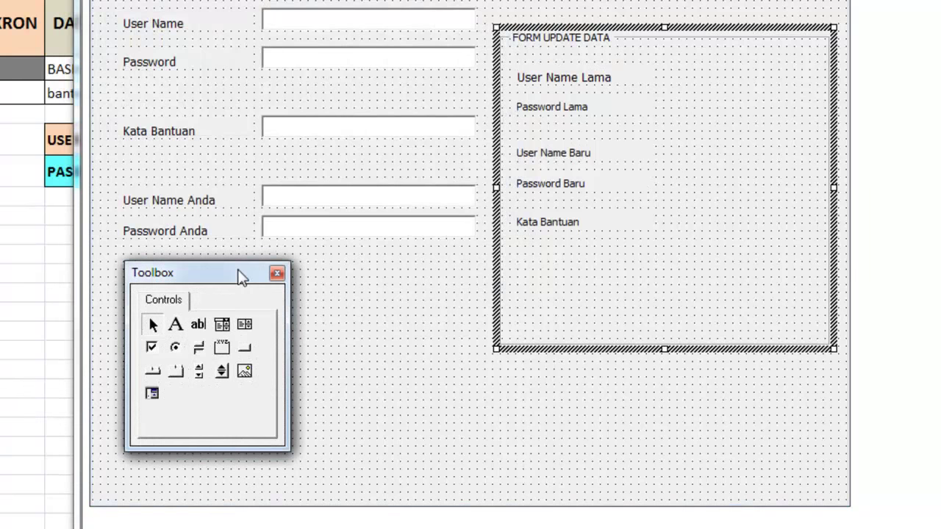
left_click(198, 327)
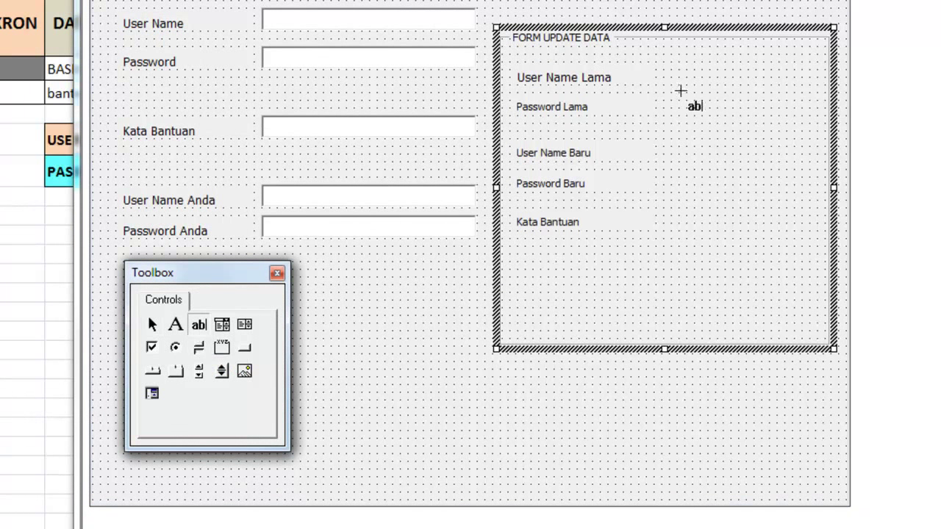
mouse_move(613, 74)
left_mouse_down()
mouse_move(793, 100)
mouse_move(769, 119)
left_mouse_up()
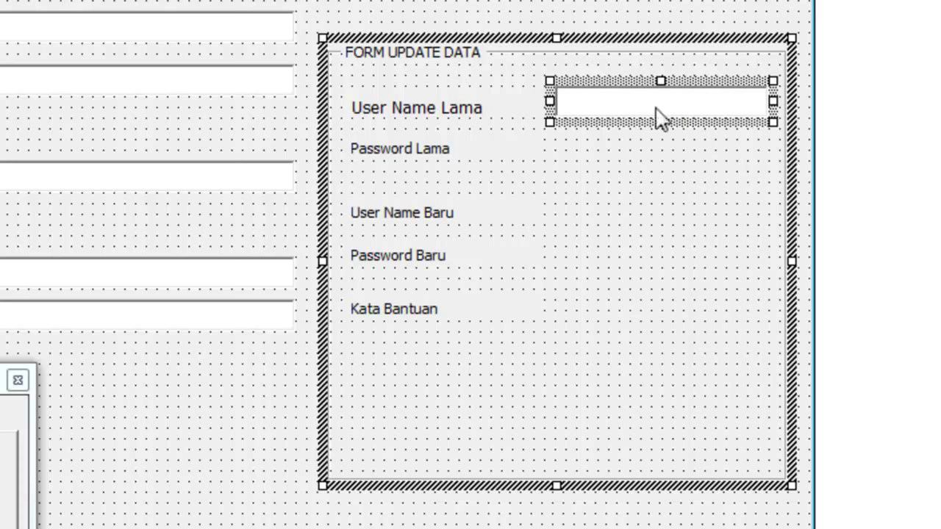
- Set font size 10 for the Password Lama label and the new input box
left_click(445, 151)
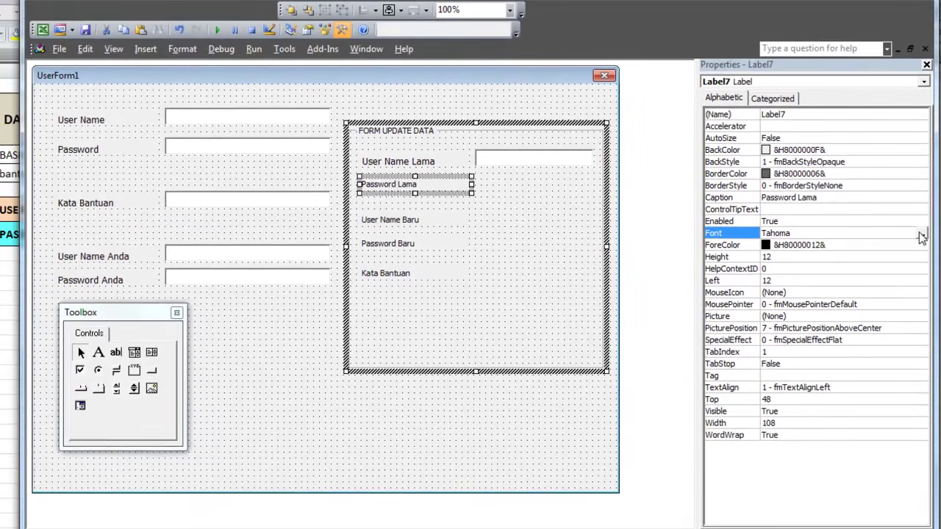
left_click(932, 233)
left_click(262, 145)
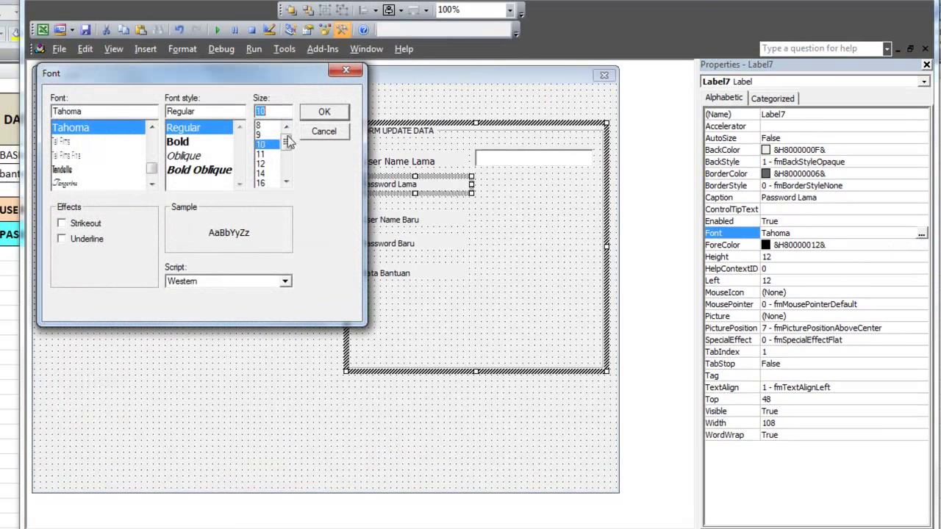
left_click(324, 111)
left_click(503, 169)
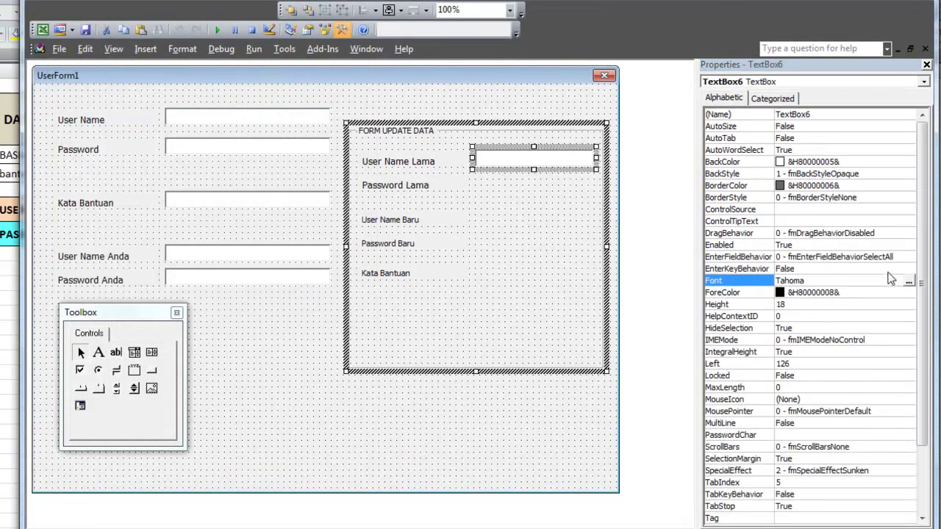
left_click(536, 163)
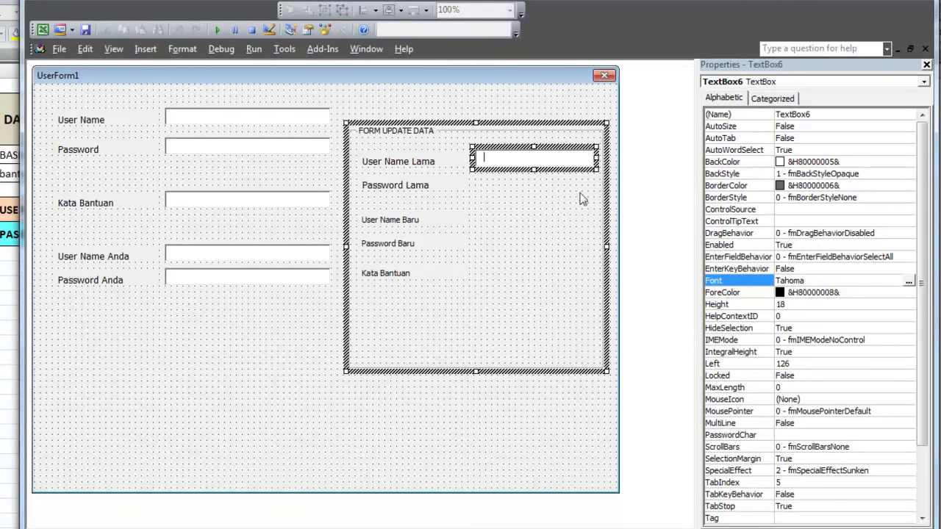
left_click(908, 283)
left_click(908, 282)
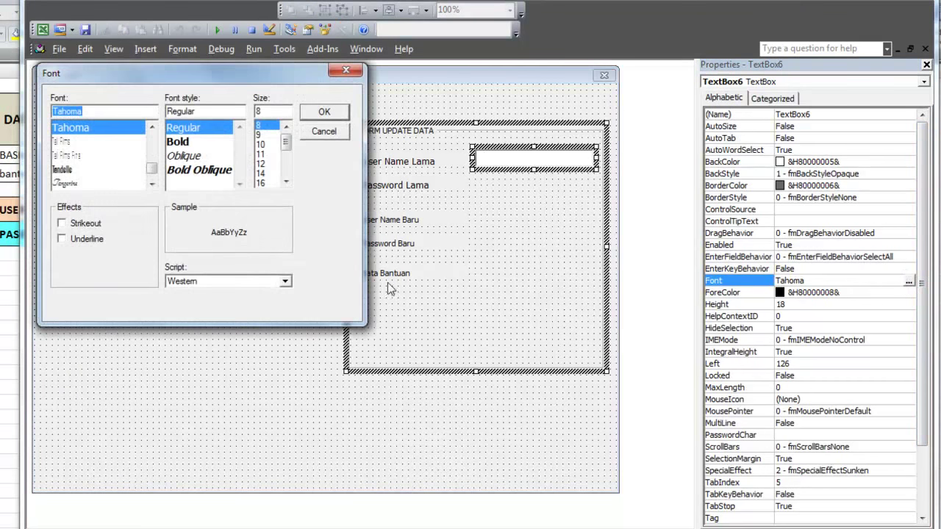
left_click(261, 145)
left_click(320, 114)
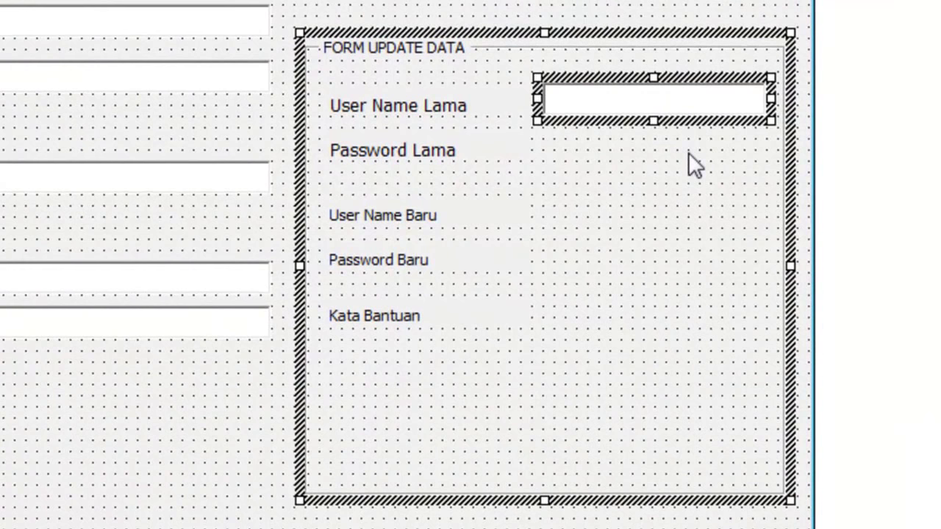
- Copy the User Name Lama input box and place a copy beside Password Lama
left_click(695, 165)
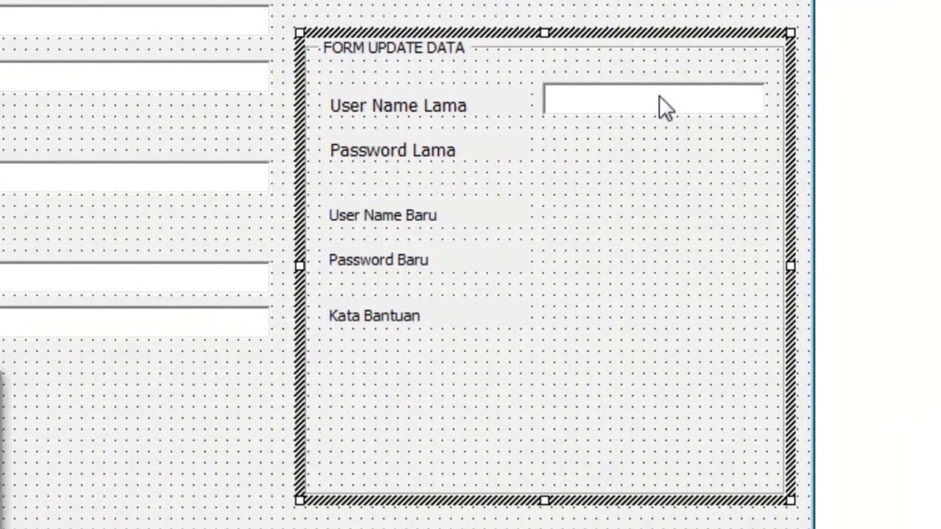
right_click(659, 95)
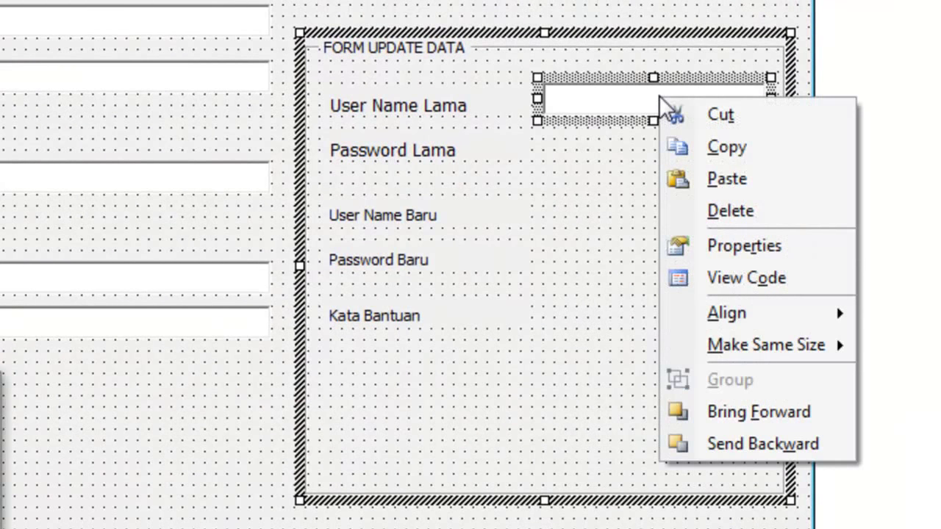
left_click(724, 148)
right_click(573, 162)
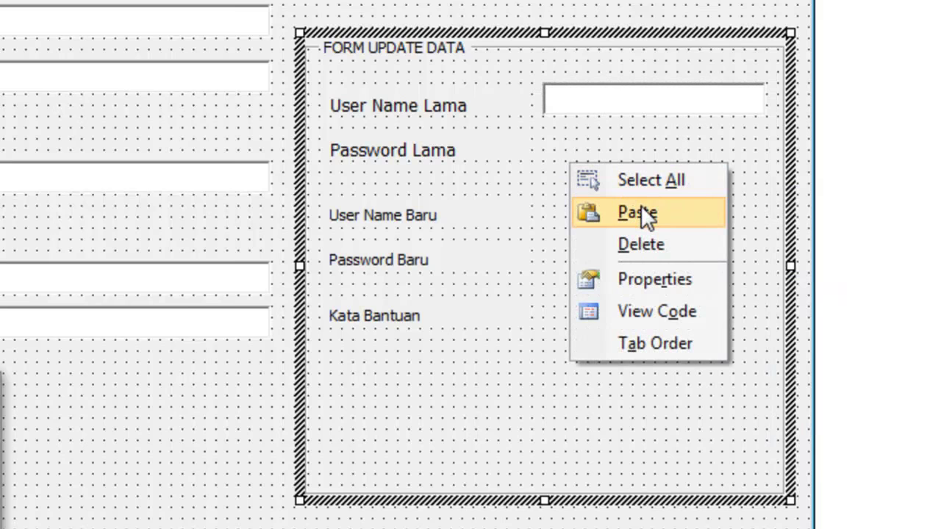
left_click(641, 212)
left_click_drag(587, 250, 705, 136)
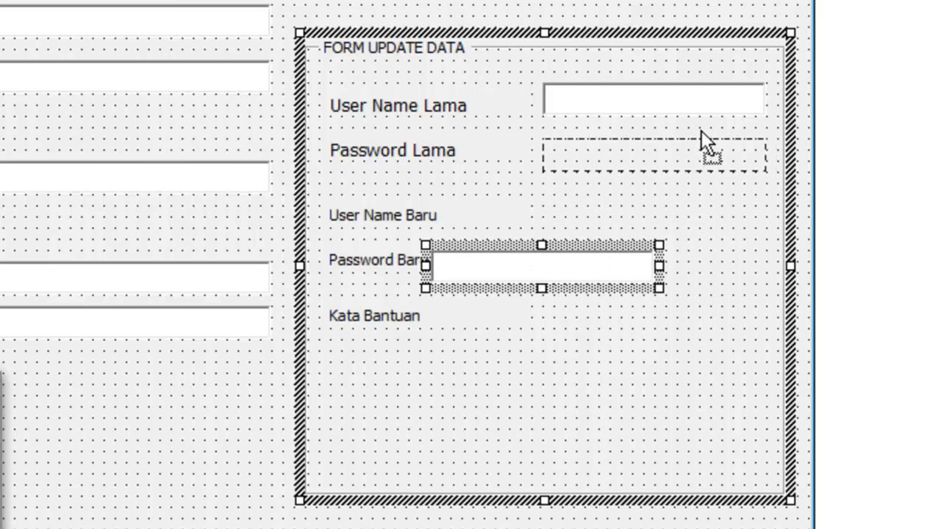
left_click_drag(705, 136, 700, 126)
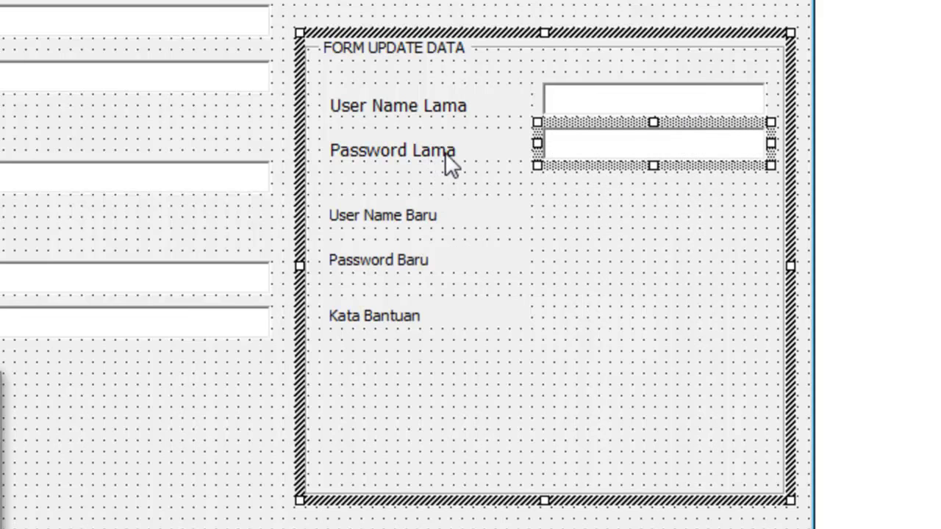
- Paste an input box beside User Name Baru and set that label's font size to 10
right_click(582, 214)
left_click(641, 258)
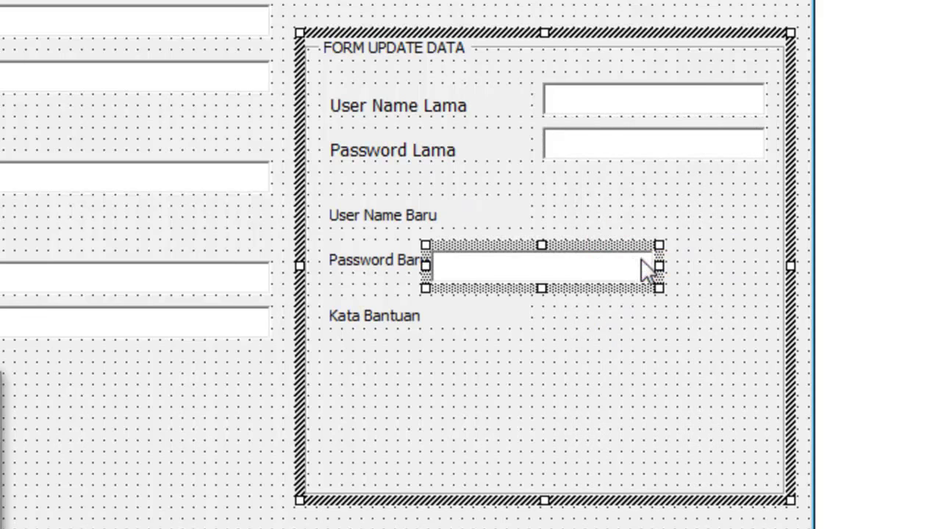
mouse_move(553, 250)
left_mouse_down()
mouse_move(676, 209)
mouse_move(671, 195)
left_mouse_up()
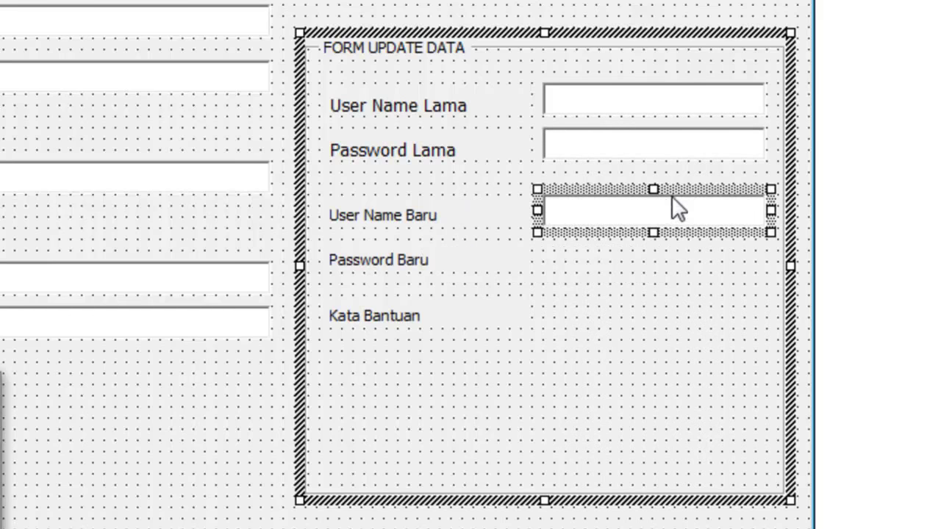
left_click(469, 219)
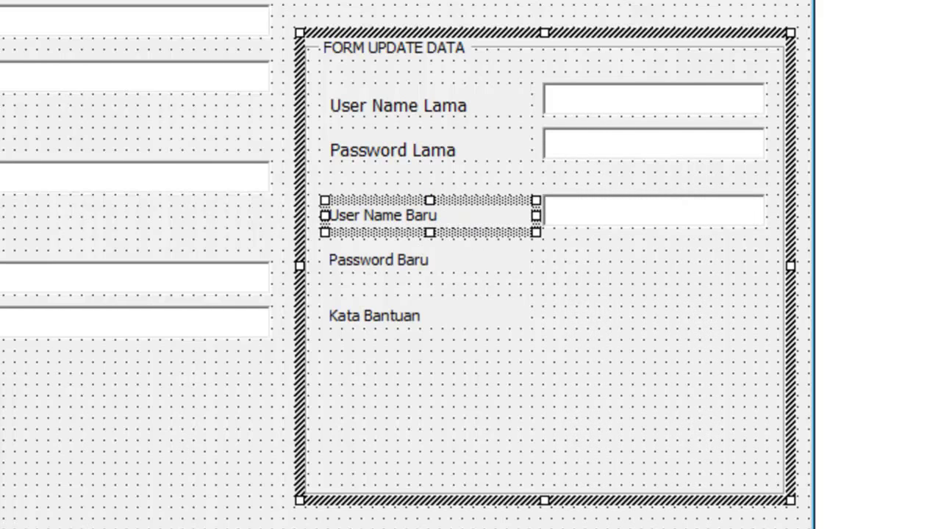
left_click(147, 75)
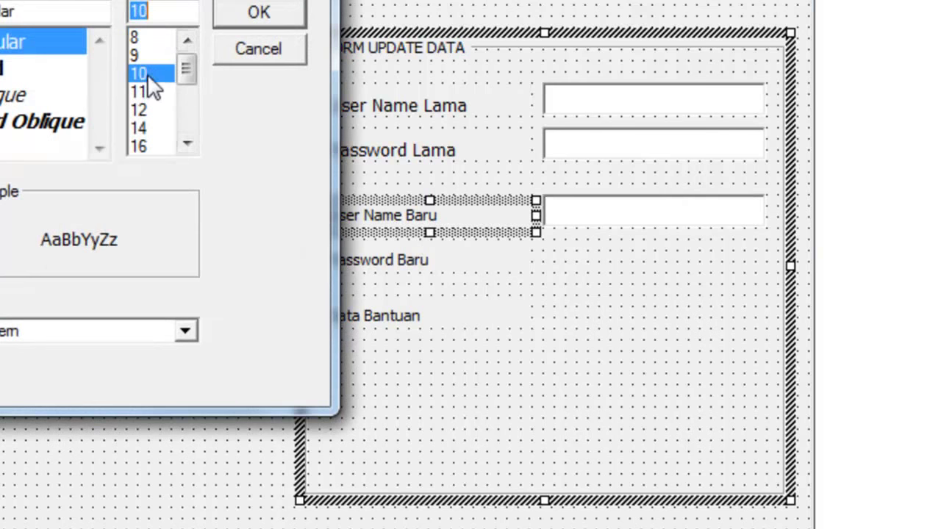
left_click(250, 19)
- Paste two more input boxes beside Password Baru and Kata Bantuan
right_click(579, 273)
left_click(630, 316)
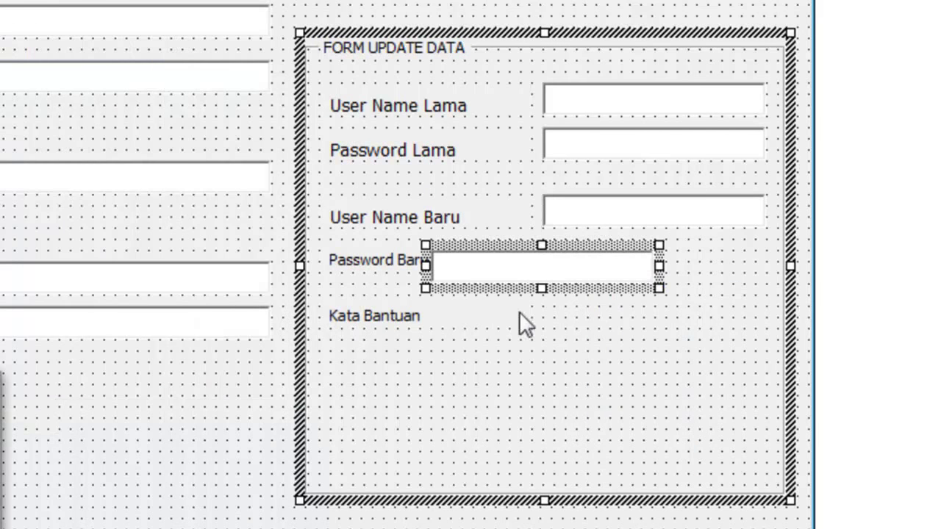
mouse_move(519, 243)
left_mouse_down()
mouse_move(643, 295)
mouse_move(630, 249)
left_mouse_up()
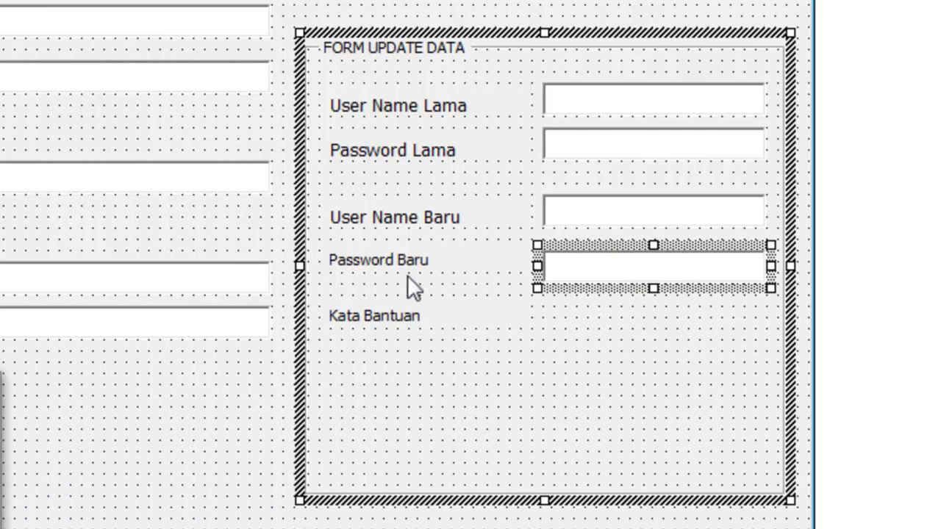
right_click(556, 334)
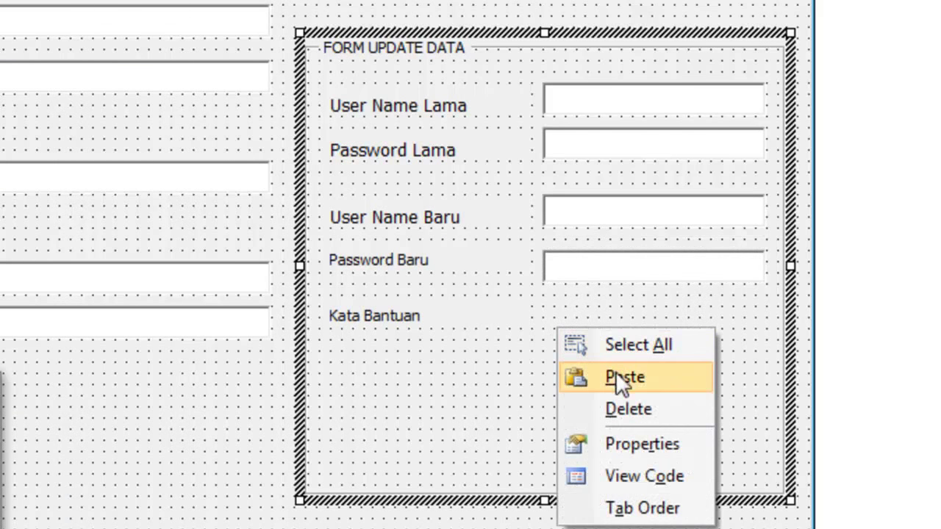
left_click(615, 376)
left_click_drag(503, 252, 618, 295)
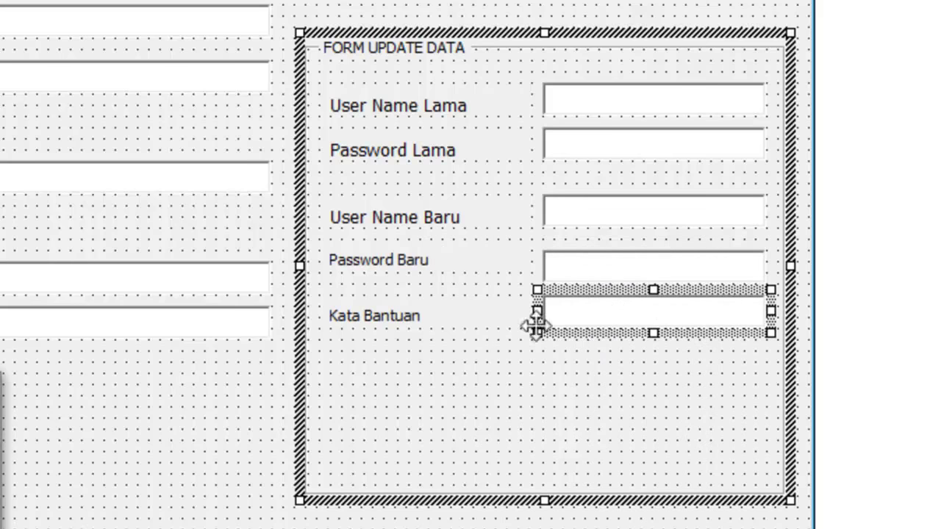
left_click(444, 261)
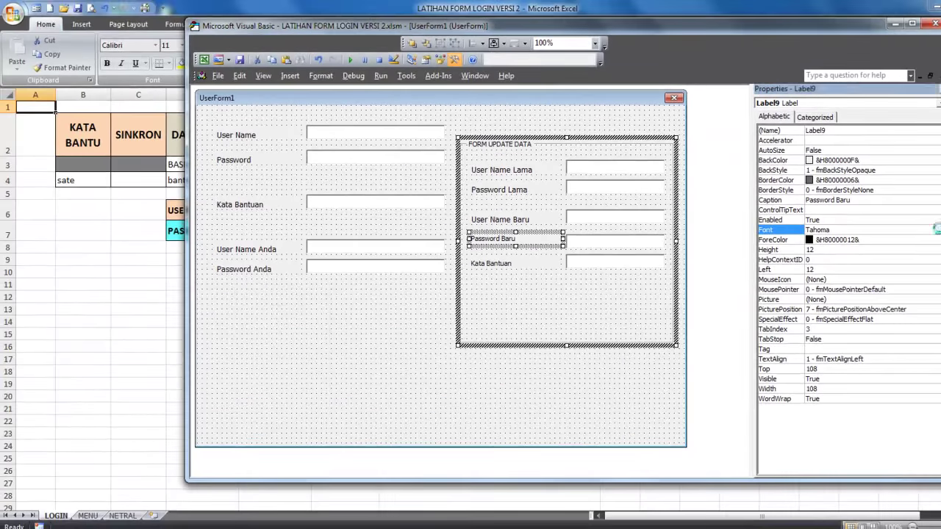
- Set font size 10 for the Password Baru and Kata Bantuan labels
left_click(937, 230)
left_click(387, 156)
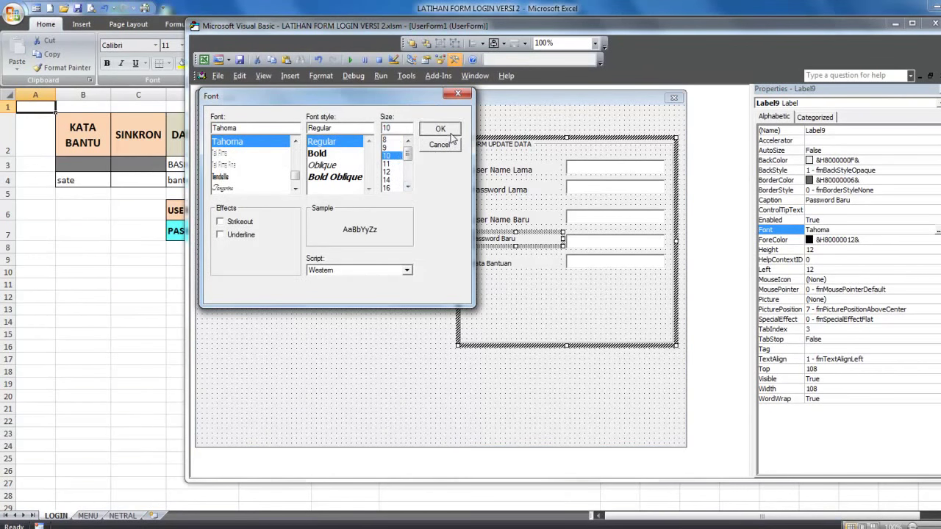
left_click(440, 128)
left_click(514, 266)
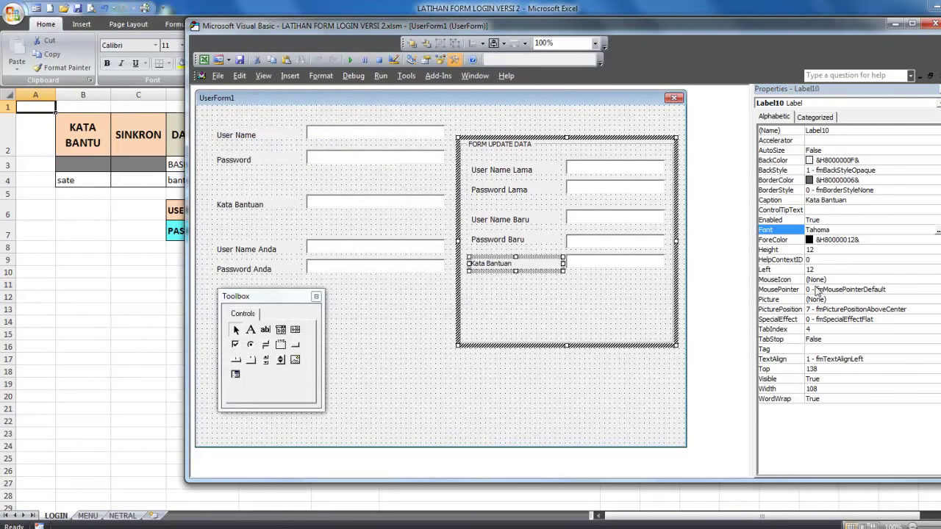
left_click(938, 230)
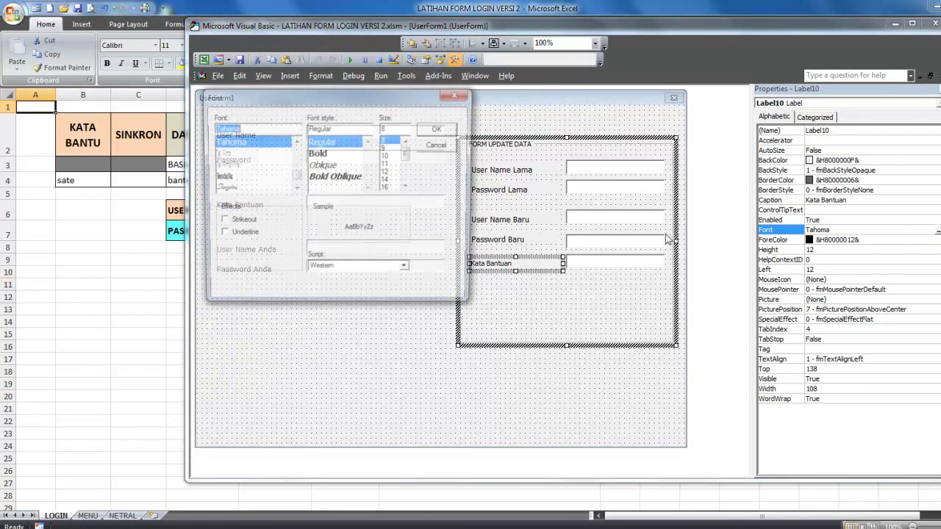
left_click(388, 156)
left_click(440, 128)
- Select the whole user form and move the Toolbox palette aside
left_click(519, 312)
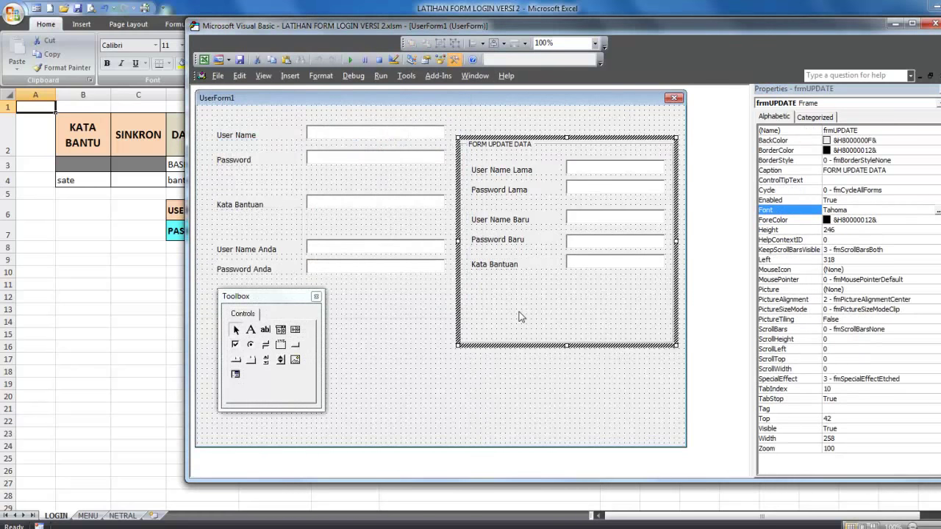
left_click(509, 403)
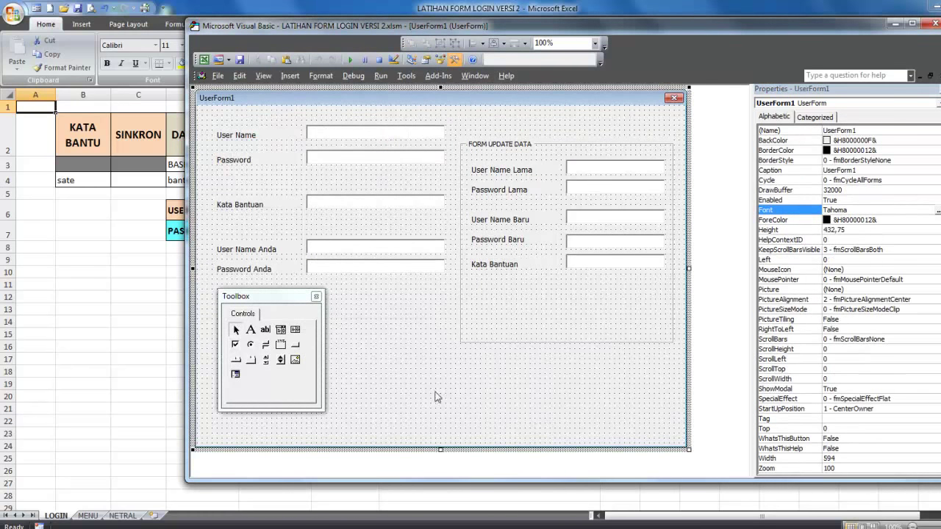
left_click_drag(278, 298, 402, 297)
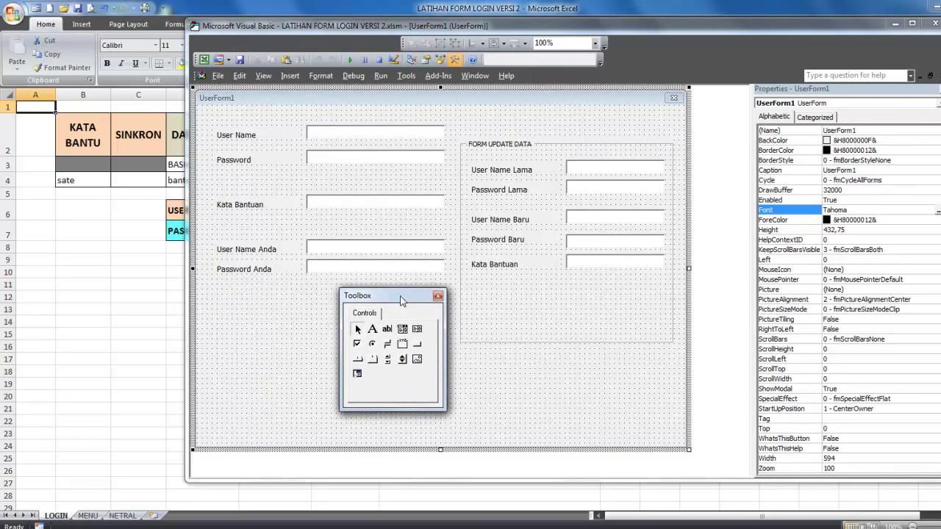
mouse_move(402, 299)
left_mouse_down()
mouse_move(259, 303)
mouse_move(400, 298)
left_mouse_up()
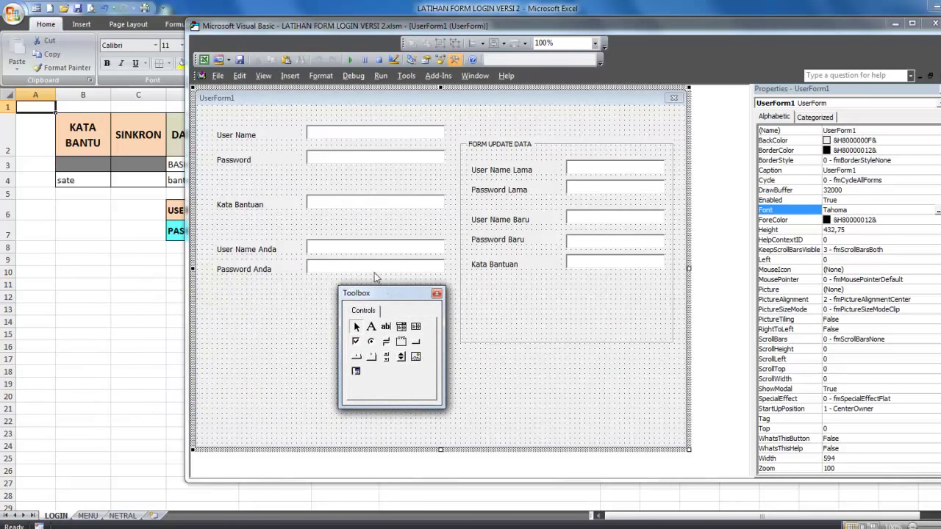
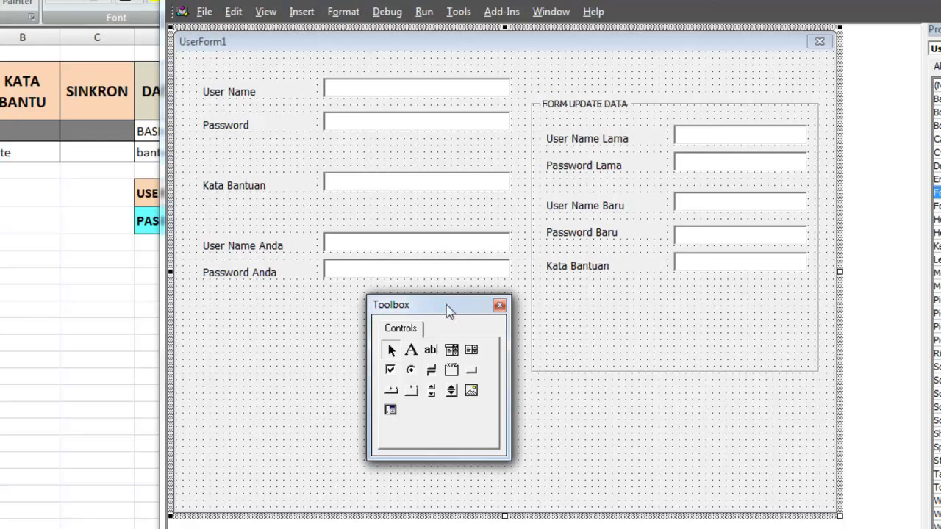
- Rename the User Name textbox from TextBox1 to txtUSER
left_click_drag(447, 308, 246, 311)
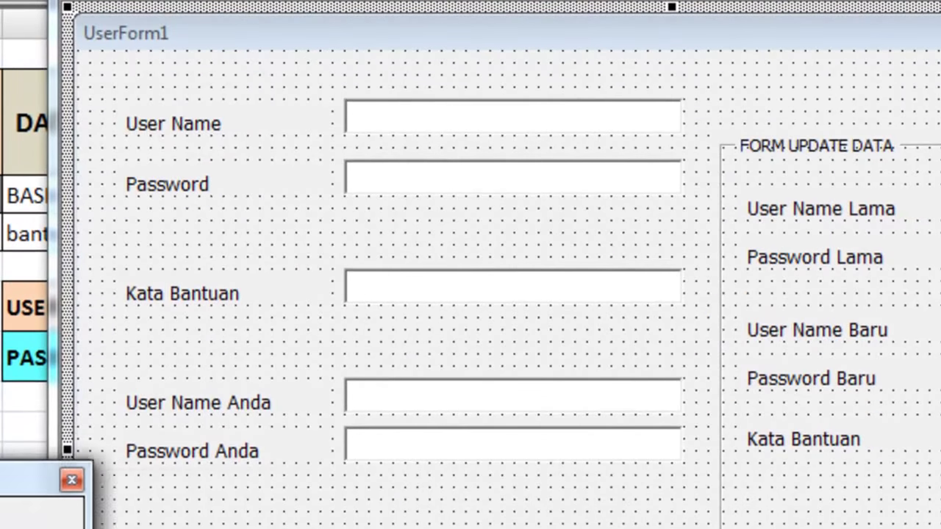
left_click(551, 124)
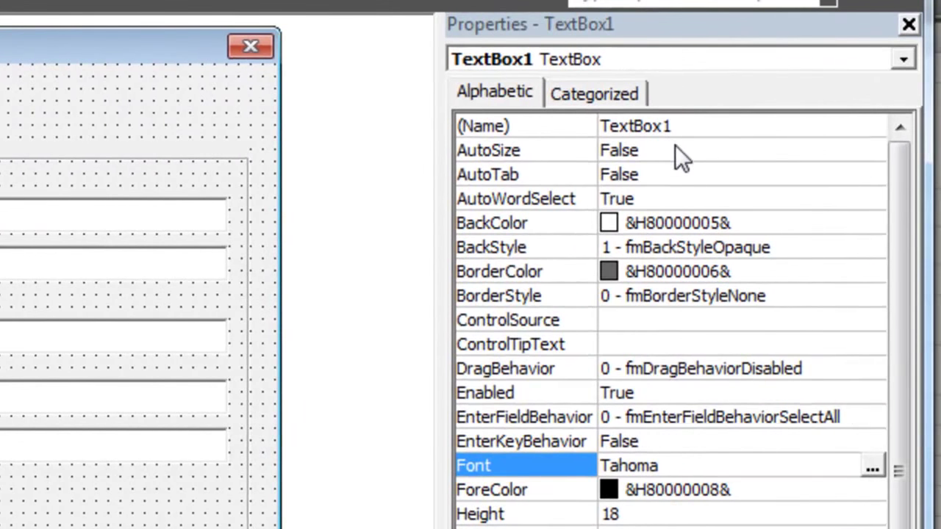
left_click(693, 127)
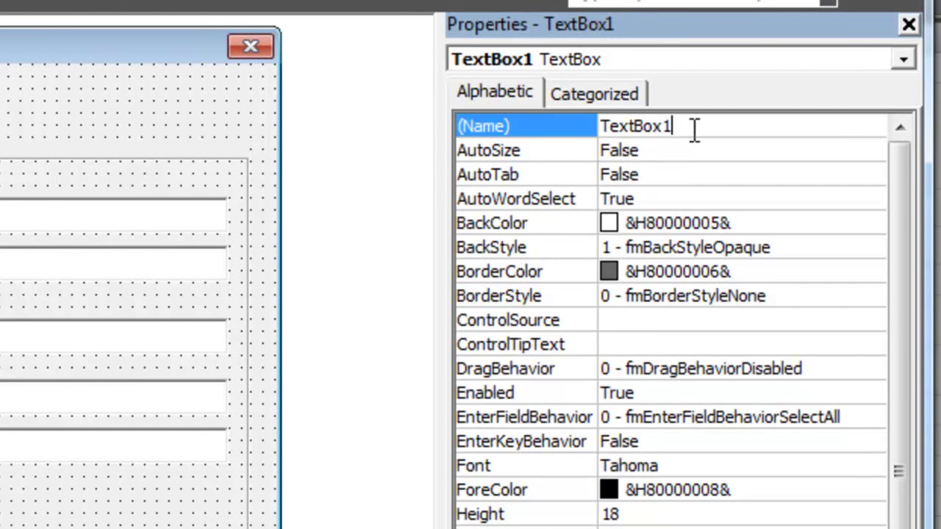
double_click(693, 127)
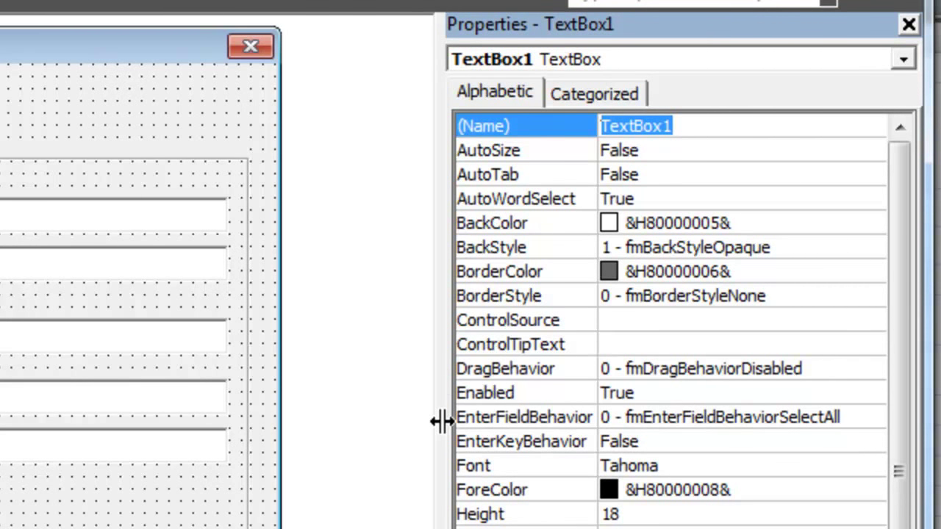
type("t")
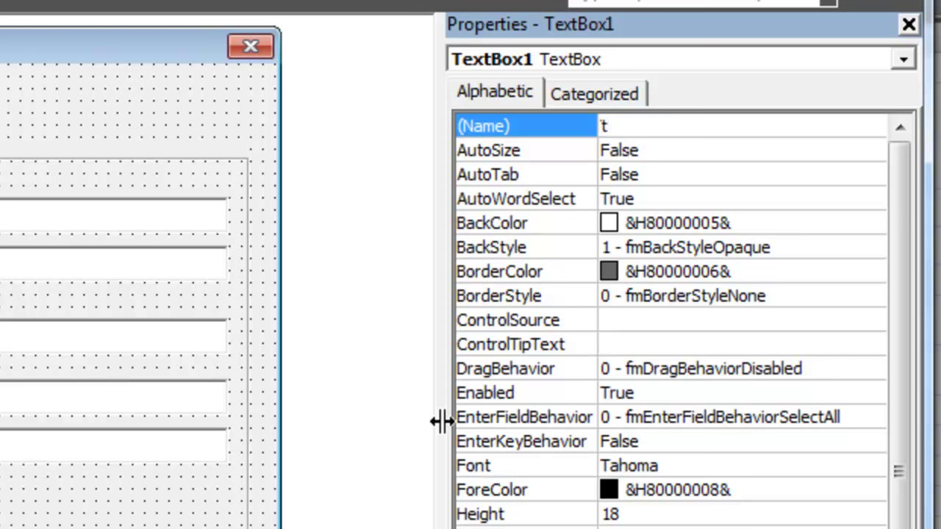
type("xt")
type("USE")
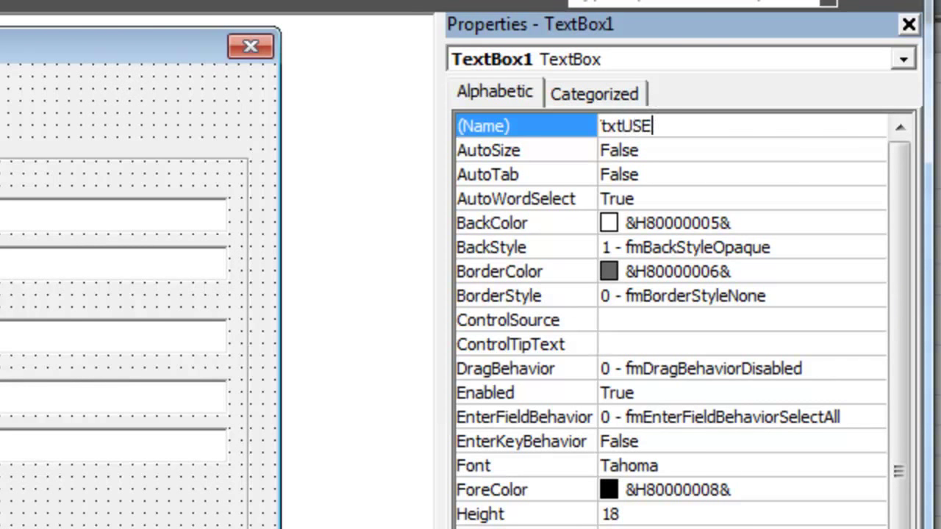
type("R")
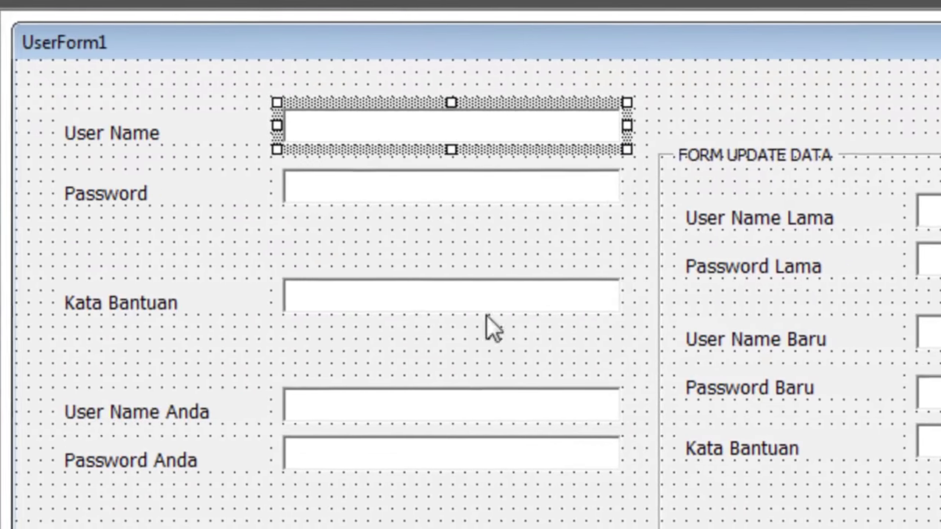
- Rename the Password and Kata Bantuan textboxes to txtPASS and txtHELP
left_click(458, 188)
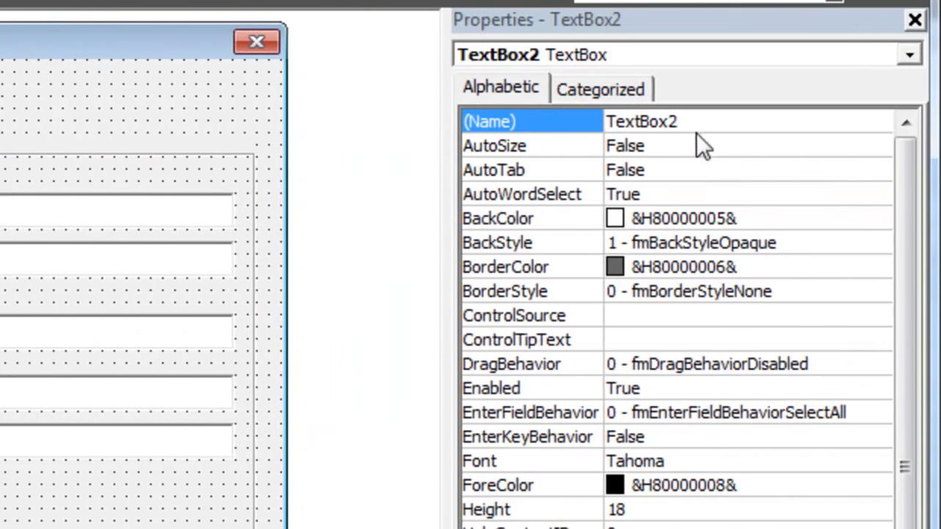
double_click(651, 121)
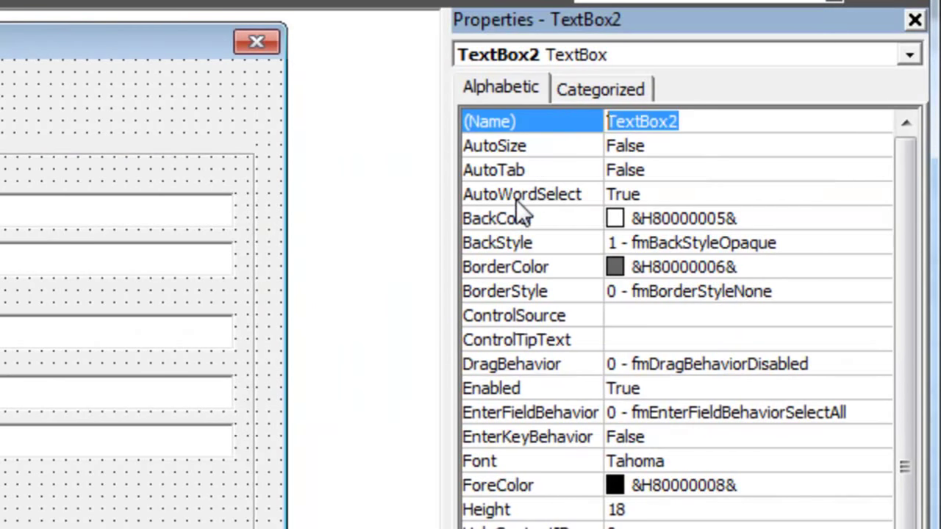
type("txt")
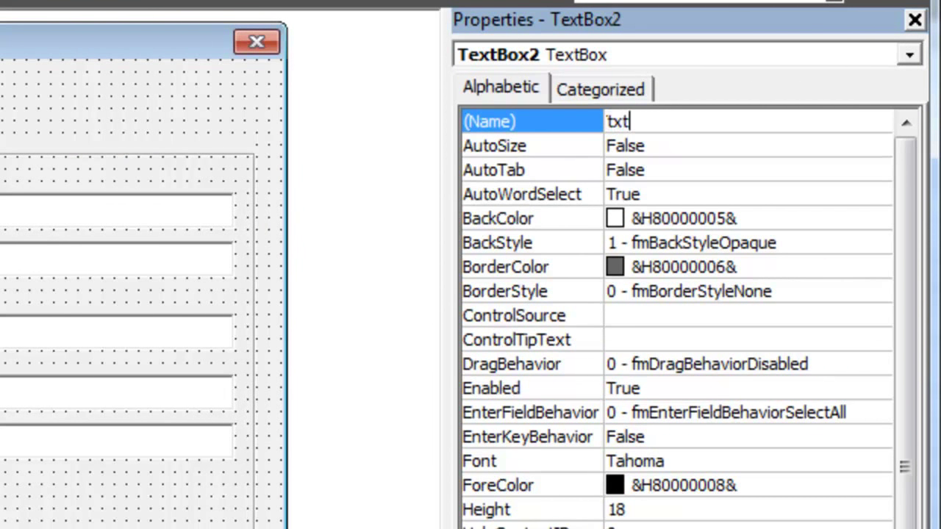
type("PASS")
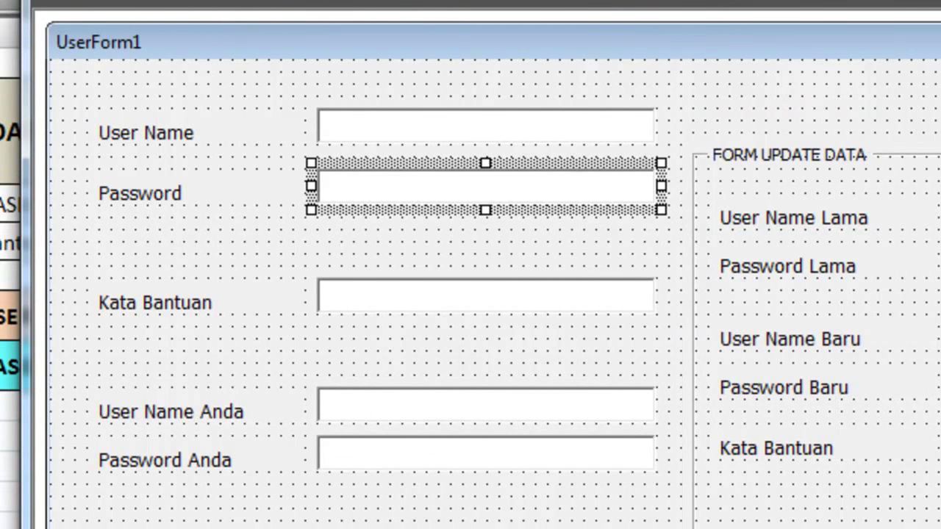
left_click(616, 305)
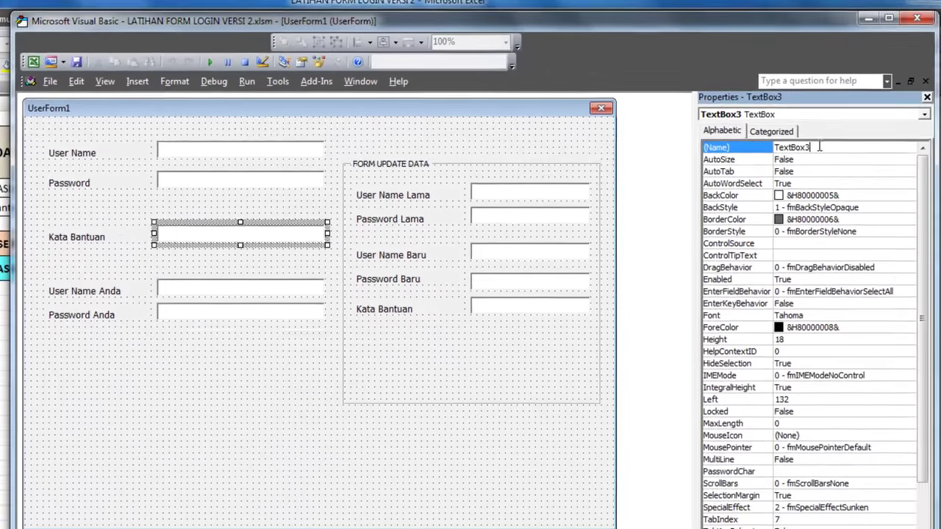
left_click(745, 148)
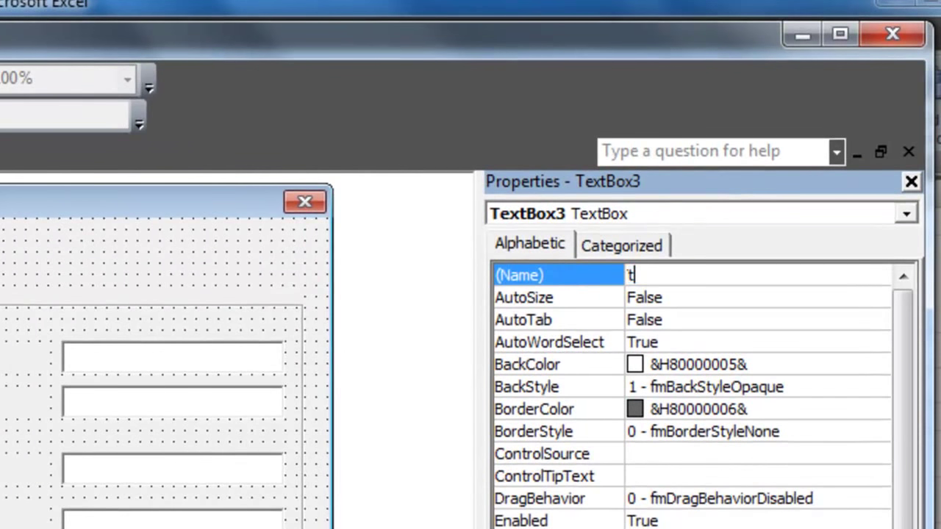
type("tx")
type("t")
type("HELP")
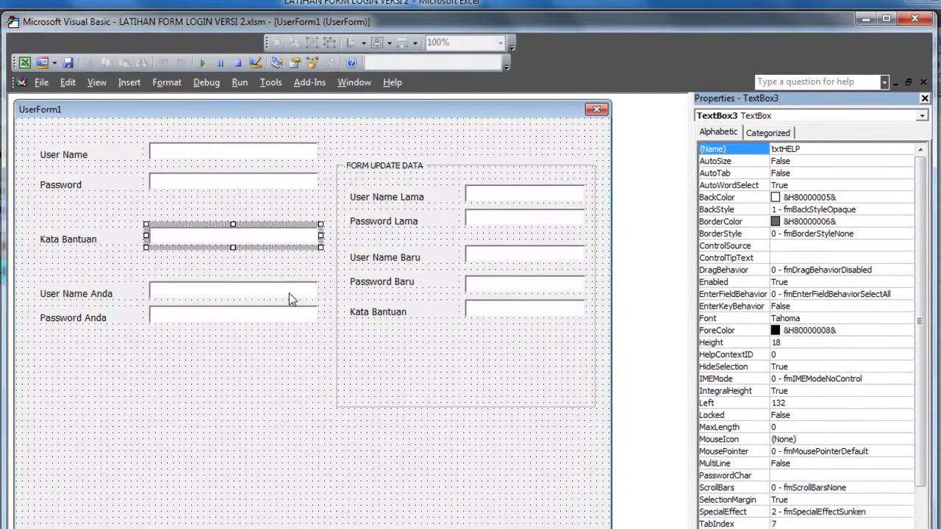
- Change TextBox4 to txtFNDUSER and name the Password Anda textbox txtFNDPASS
left_click(288, 293)
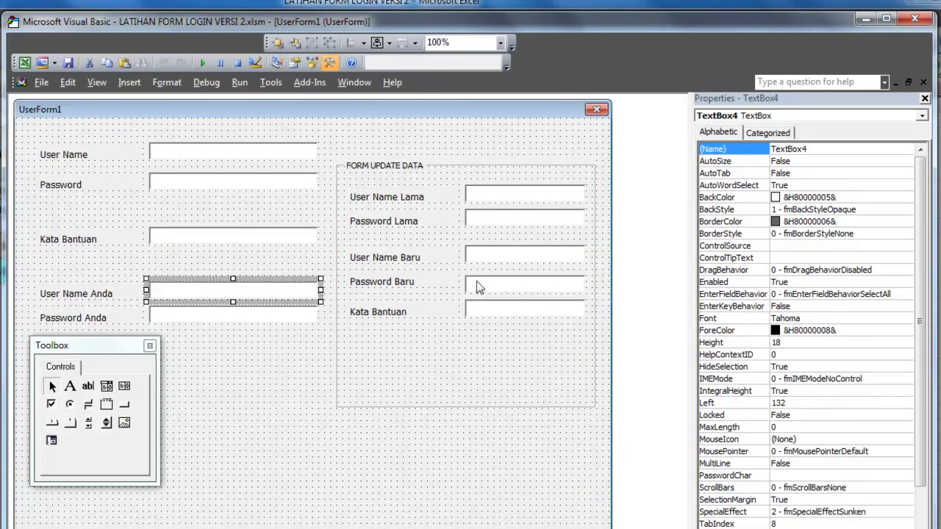
double_click(819, 150)
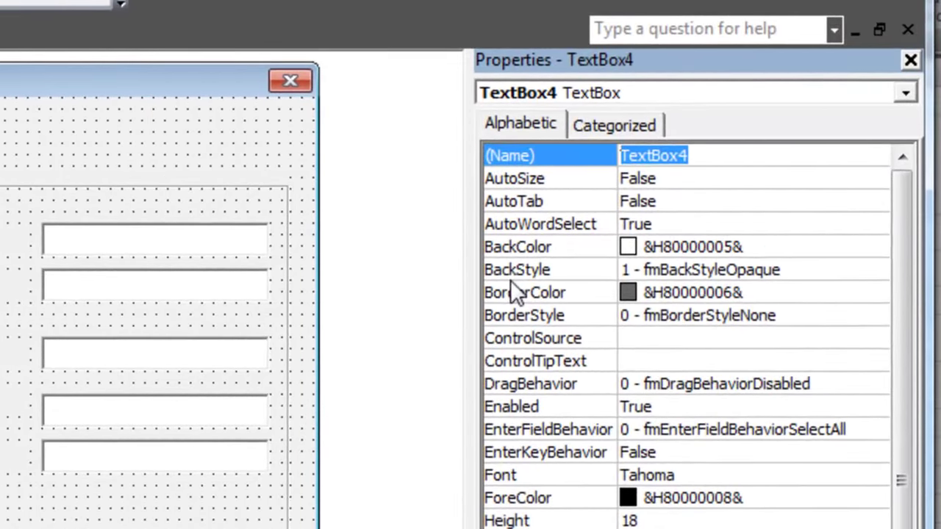
type("txt")
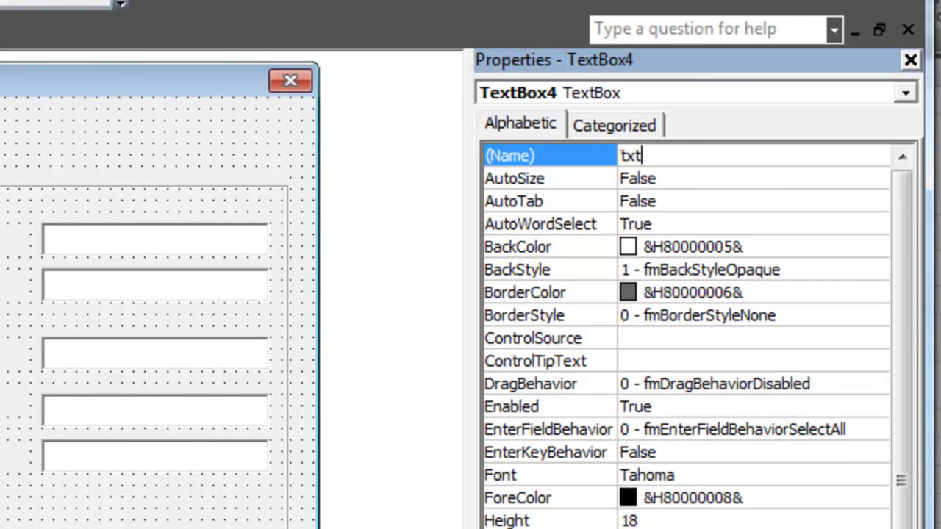
type("F")
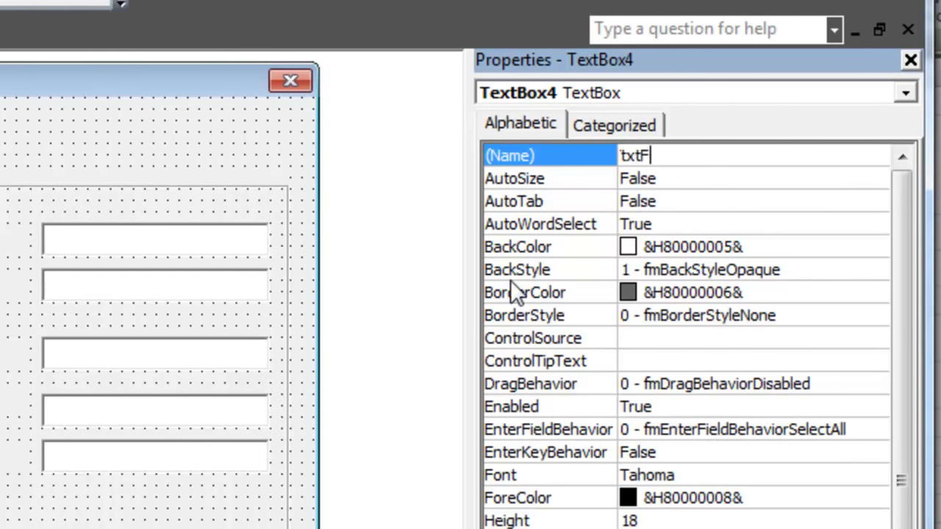
type("ND")
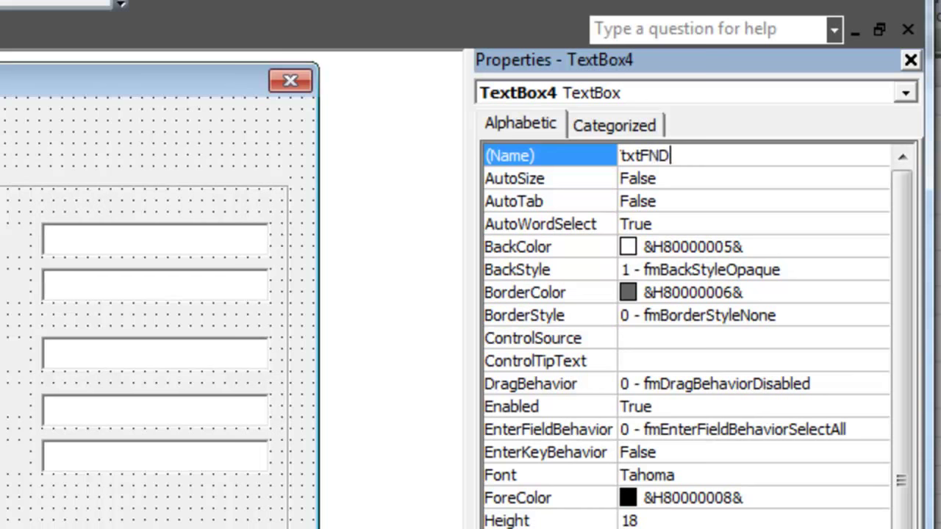
type("USER")
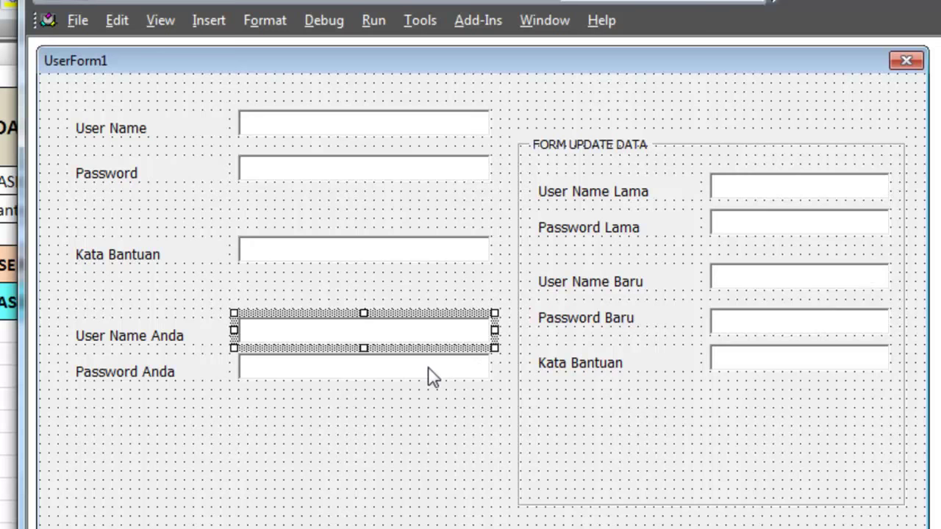
left_click(430, 376)
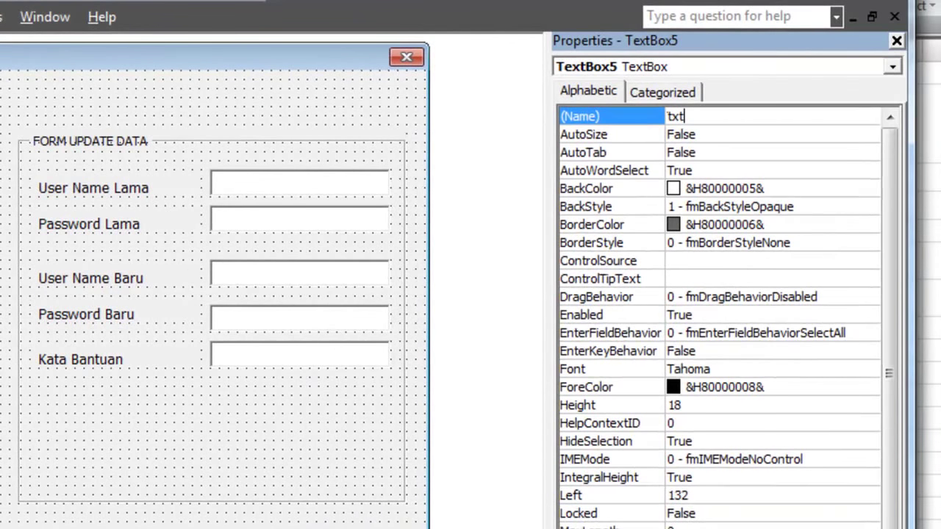
type("txtF")
type("ND")
type("PA")
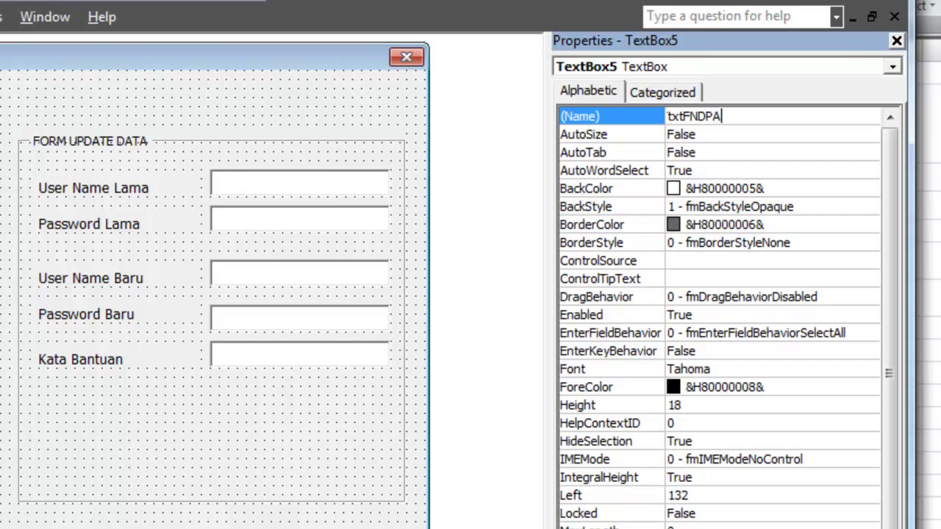
type("SS")
- In the FORM UPDATE DATA frame, name the two old-data textboxes txtOLDUSER and txtOLDPASS
left_click(122, 151)
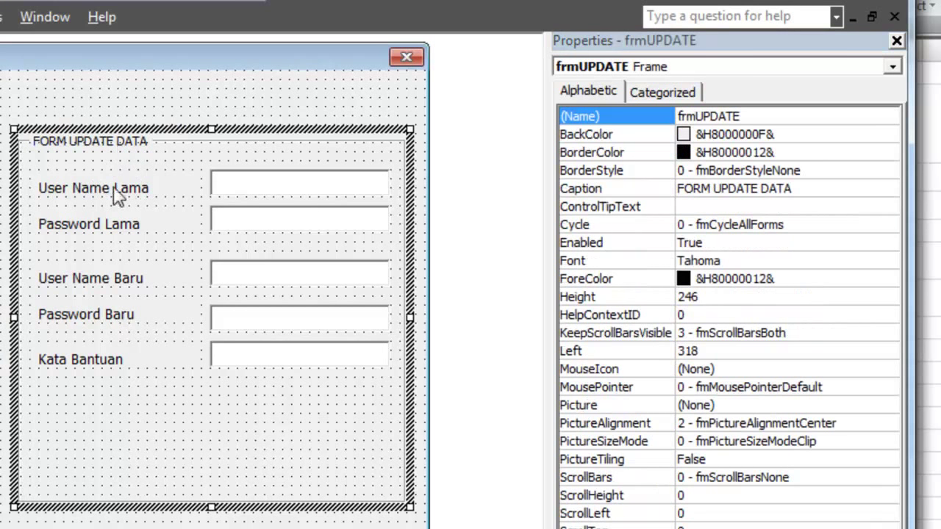
left_click(268, 190)
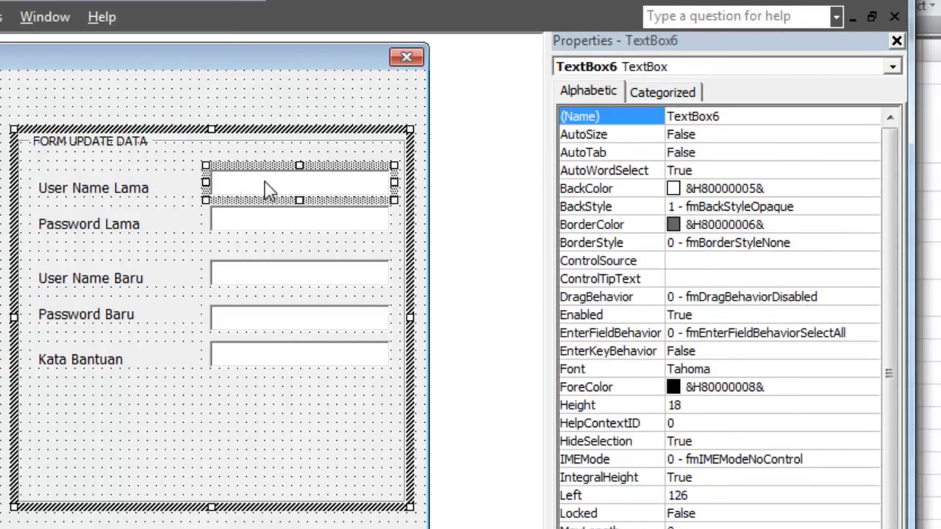
left_click(731, 118)
double_click(732, 118)
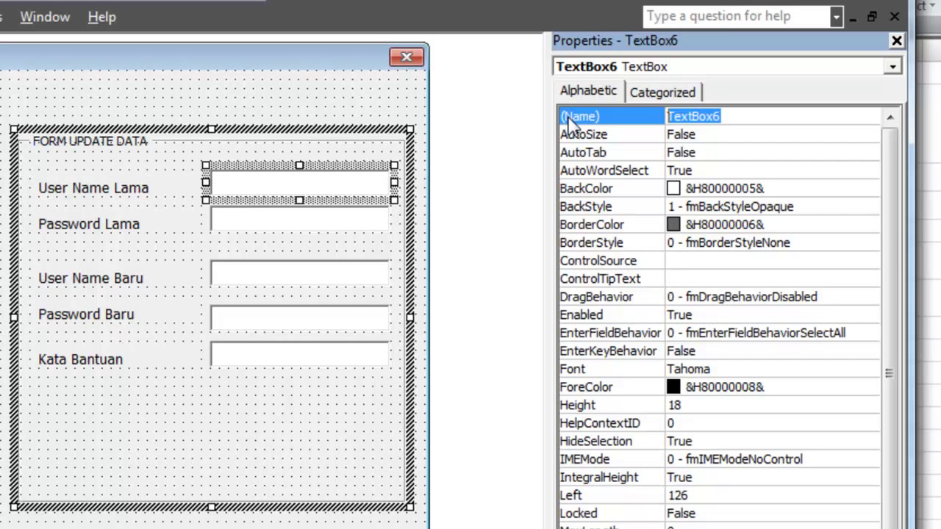
type("txt")
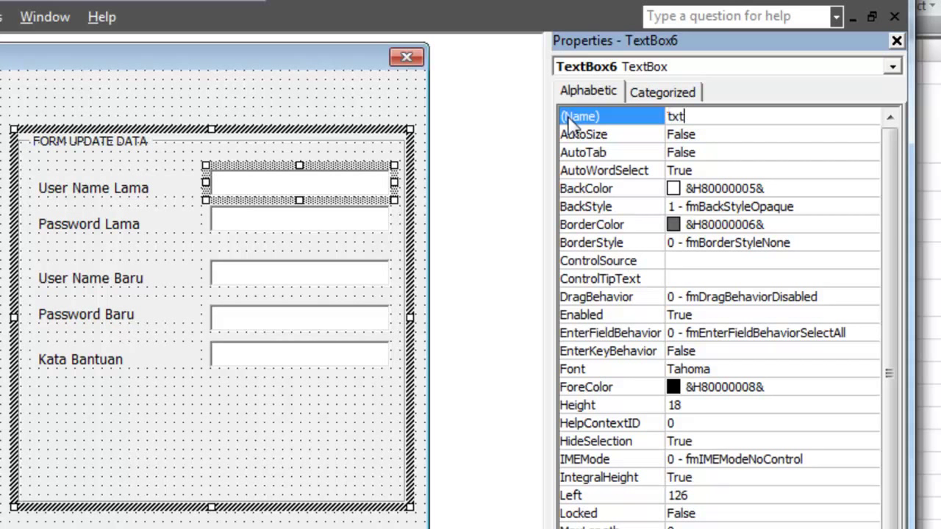
type("OLDUS")
type("ER")
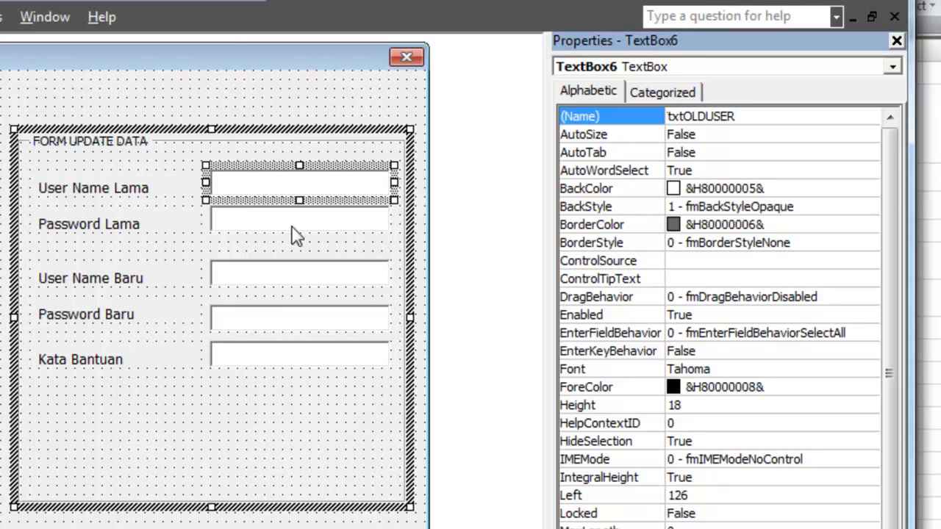
left_click(294, 231)
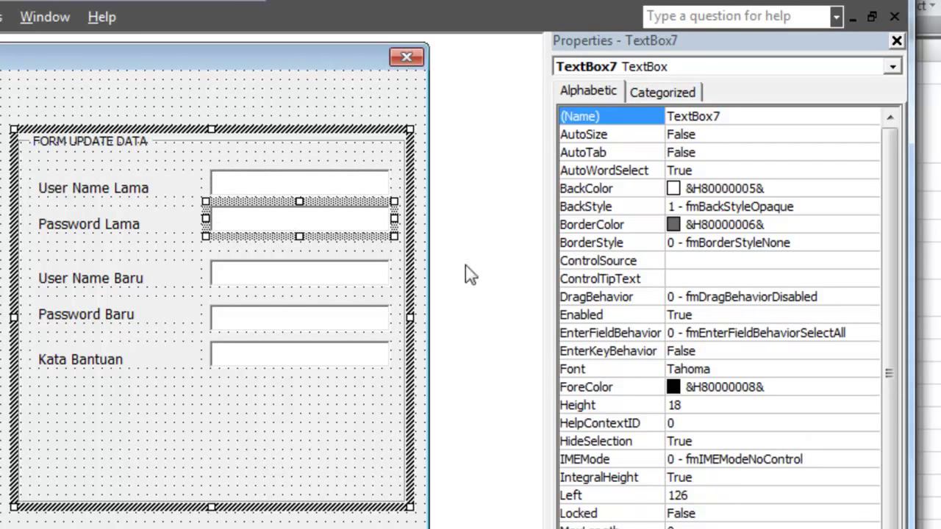
double_click(724, 116)
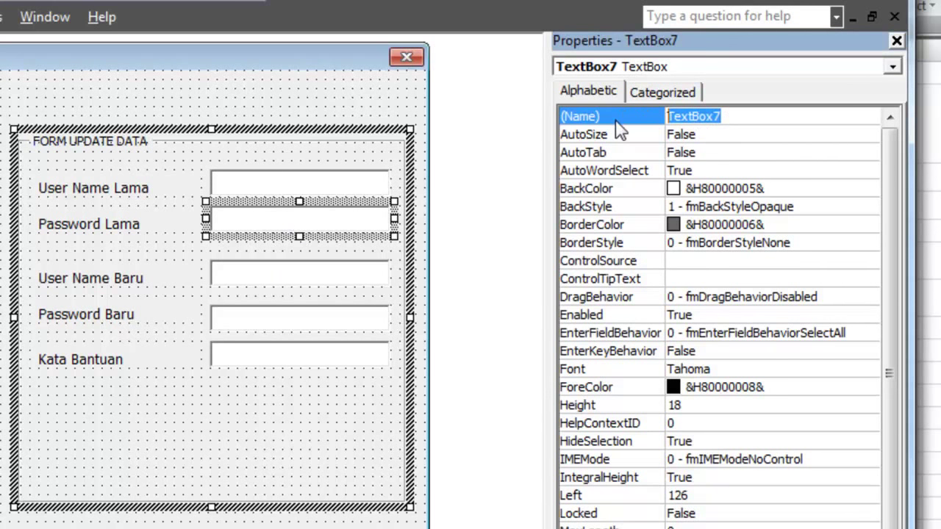
type("tx")
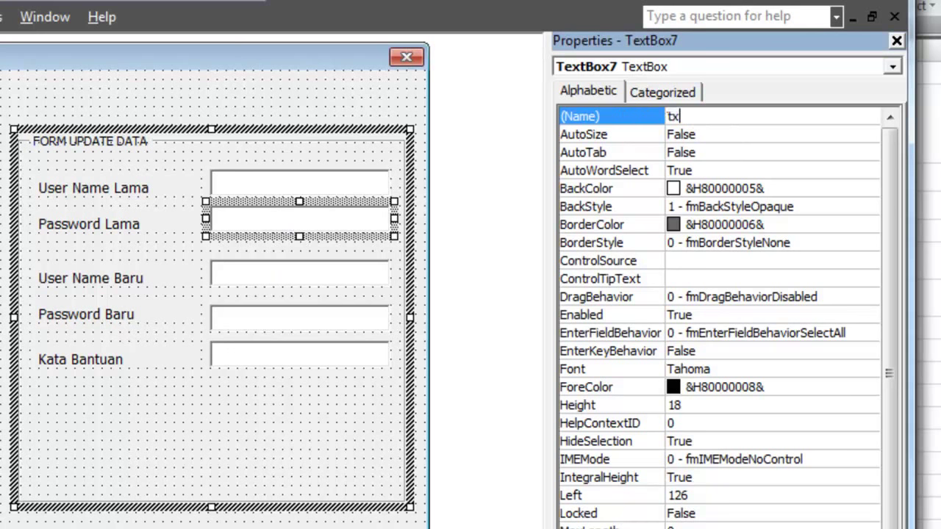
type("tOLD")
type("PASS")
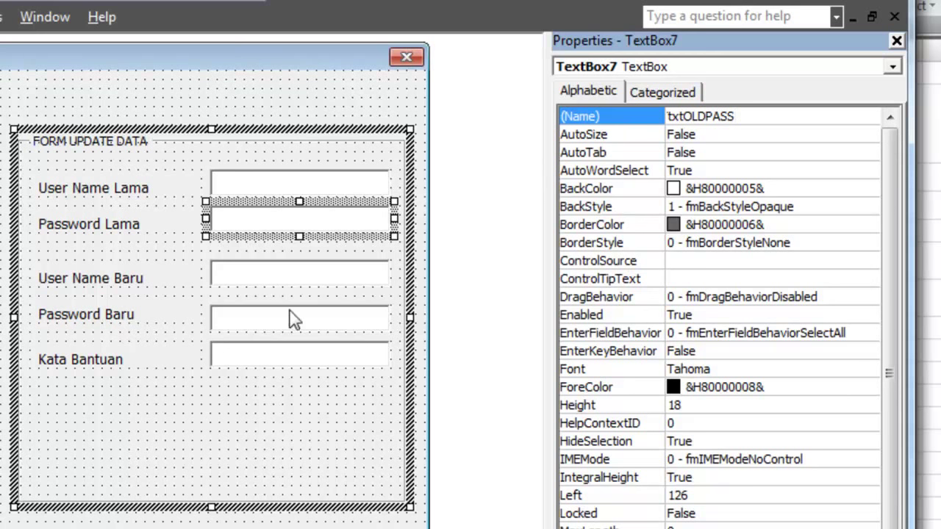
- Name the User Name Baru, Password Baru and Kata Bantuan textboxes txtNEWUSER, txtNEWPASS, txtNEWHELP
left_click(286, 286)
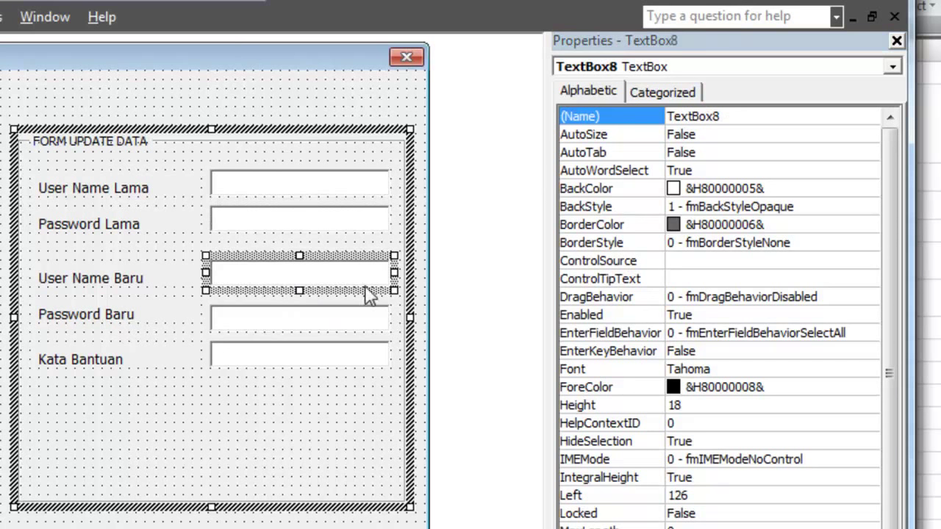
double_click(727, 116)
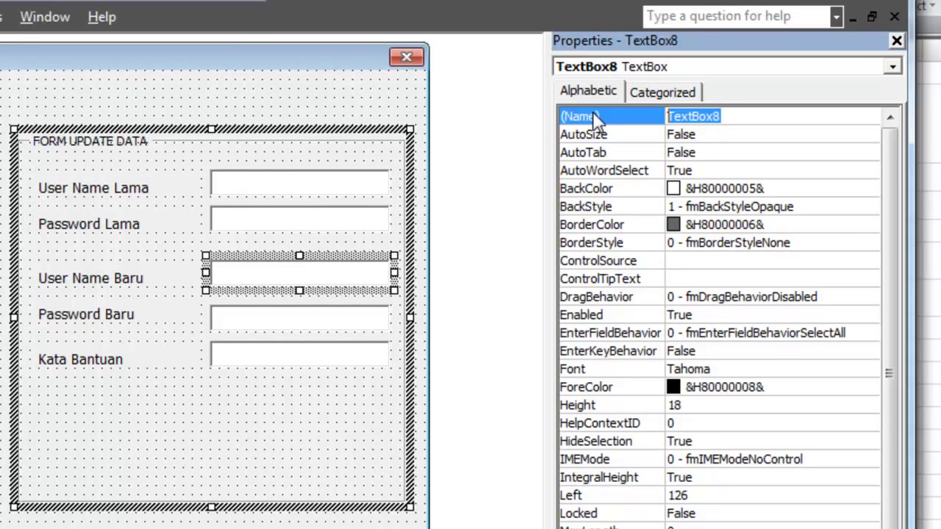
type("txtN")
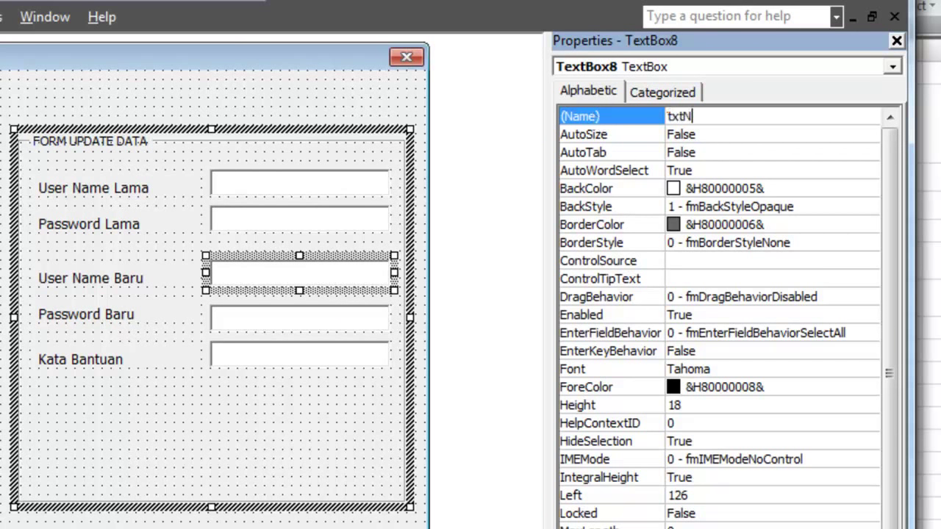
type("EWUS")
type("ER")
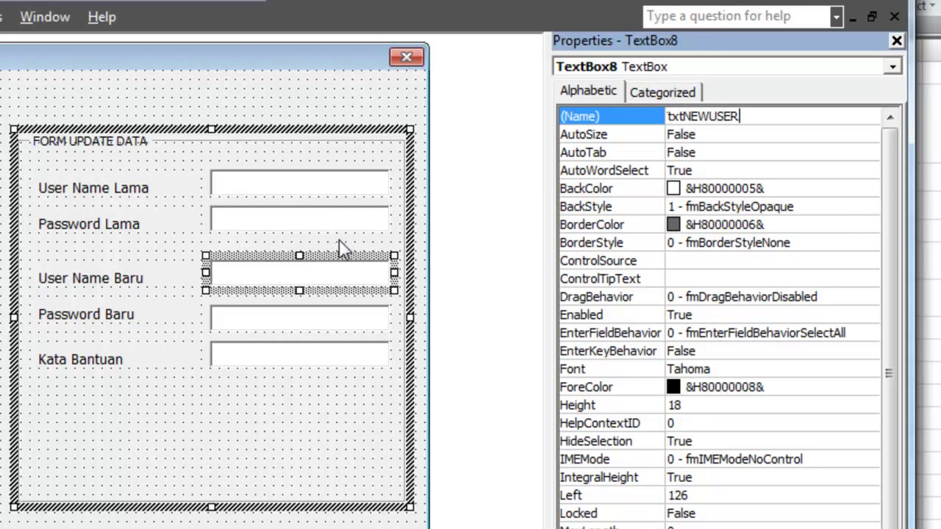
left_click(325, 313)
double_click(745, 116)
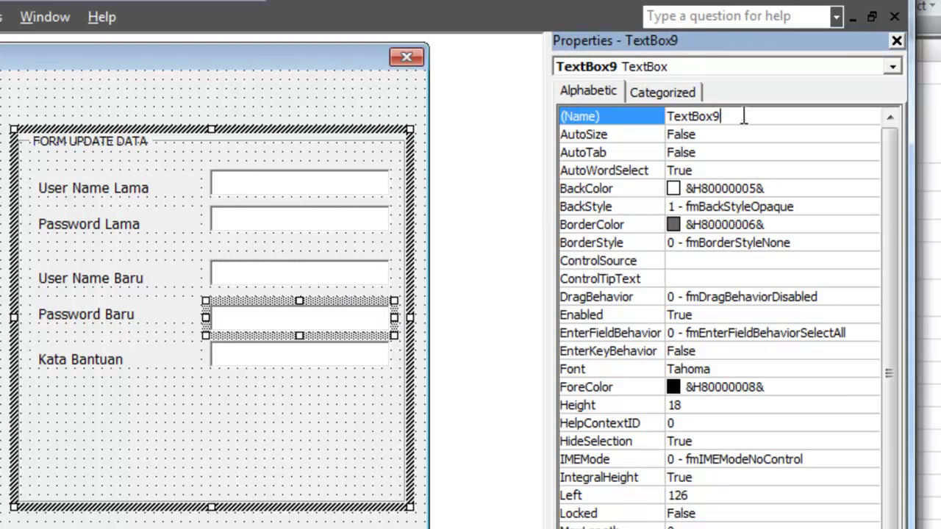
type("t")
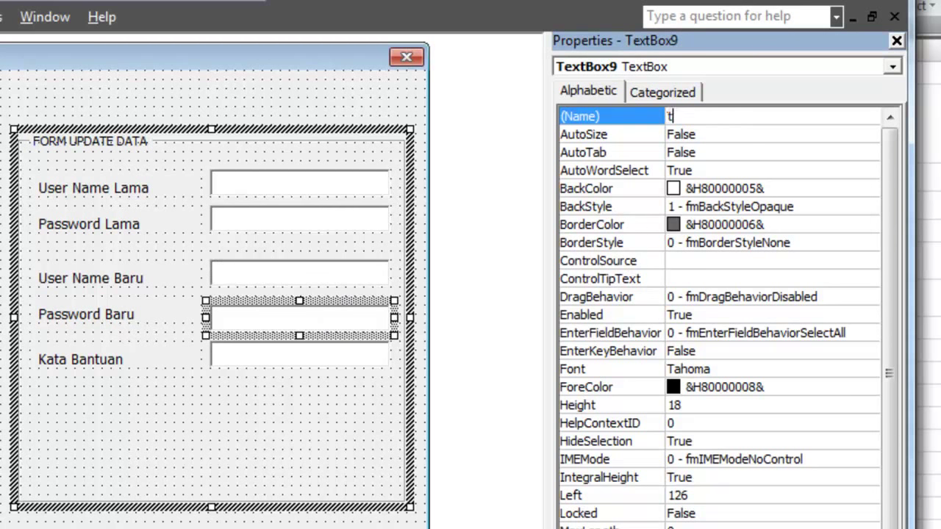
type("xt")
type("NEWPA")
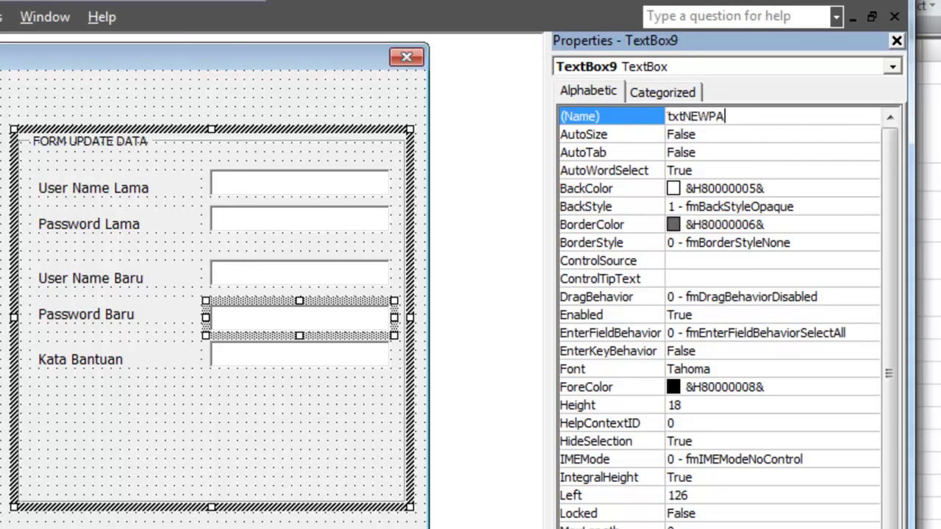
type("SS")
left_click(298, 365)
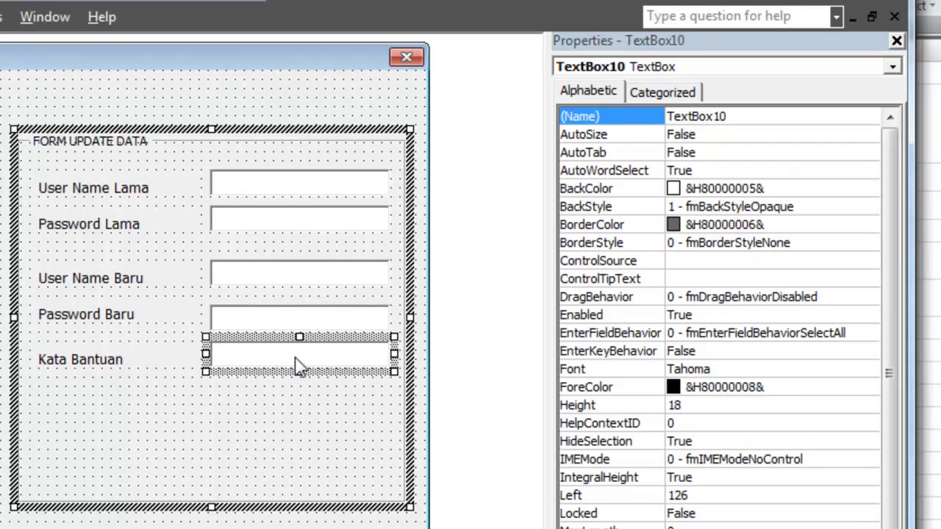
double_click(777, 116)
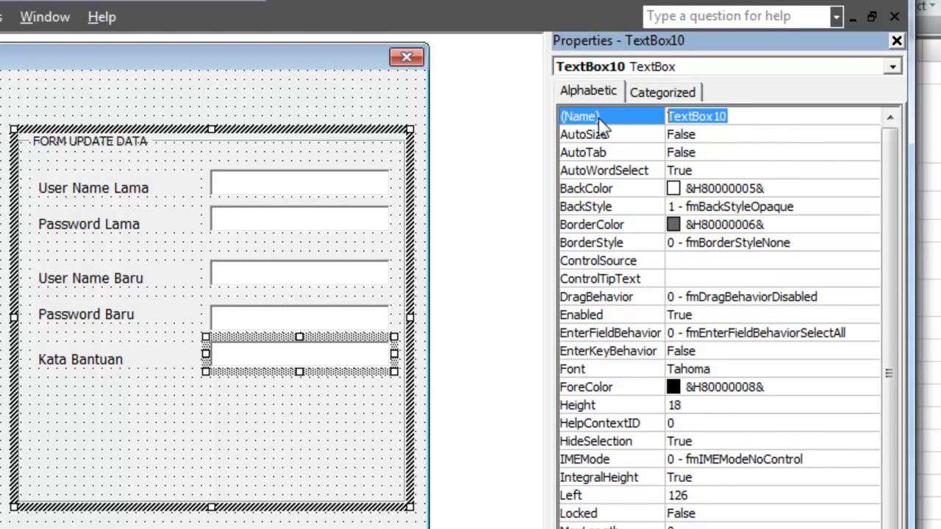
type("txt")
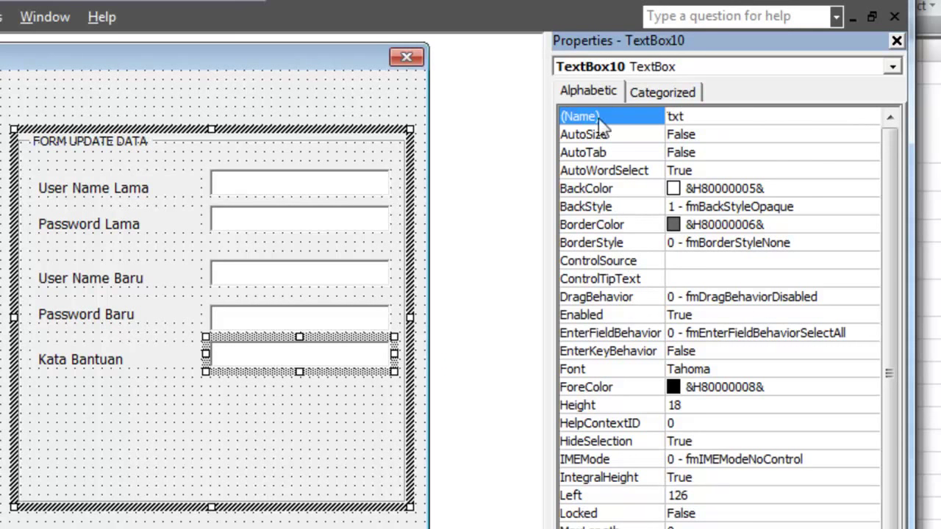
type("NE")
type("WHELP")
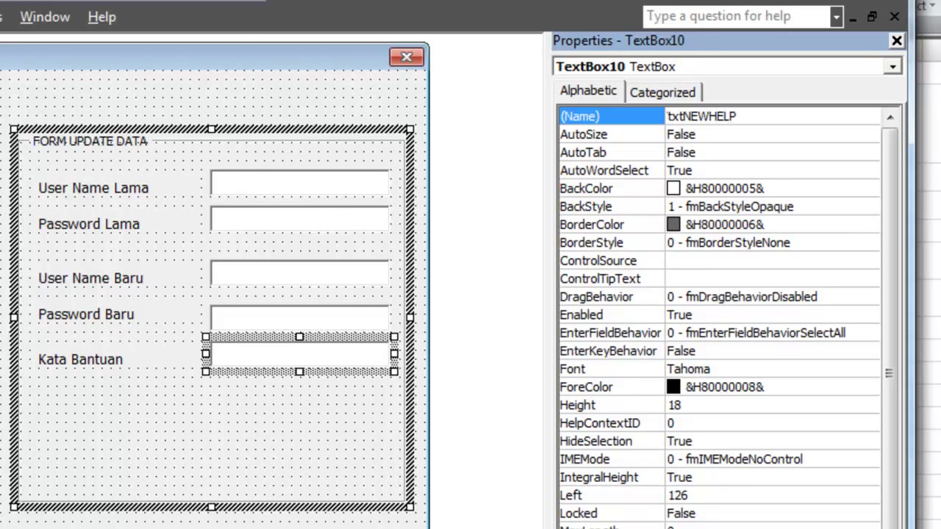
left_click(338, 279)
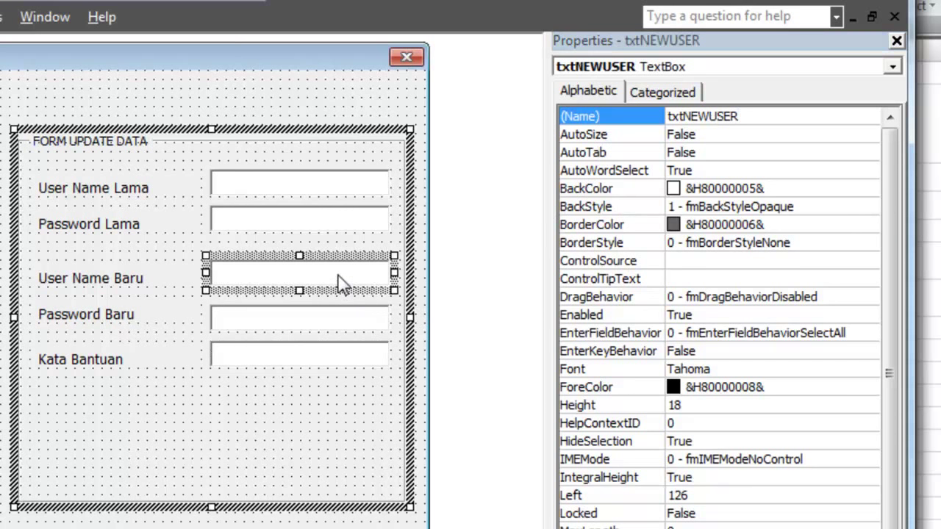
left_click(342, 328)
left_click(332, 358)
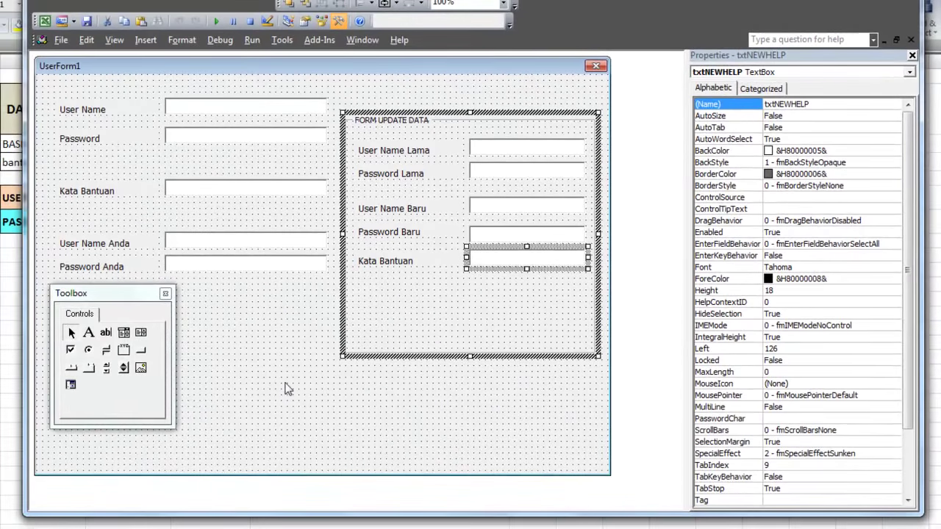
- Draw a new command button below the Password field using the Toolbox
left_click(287, 388)
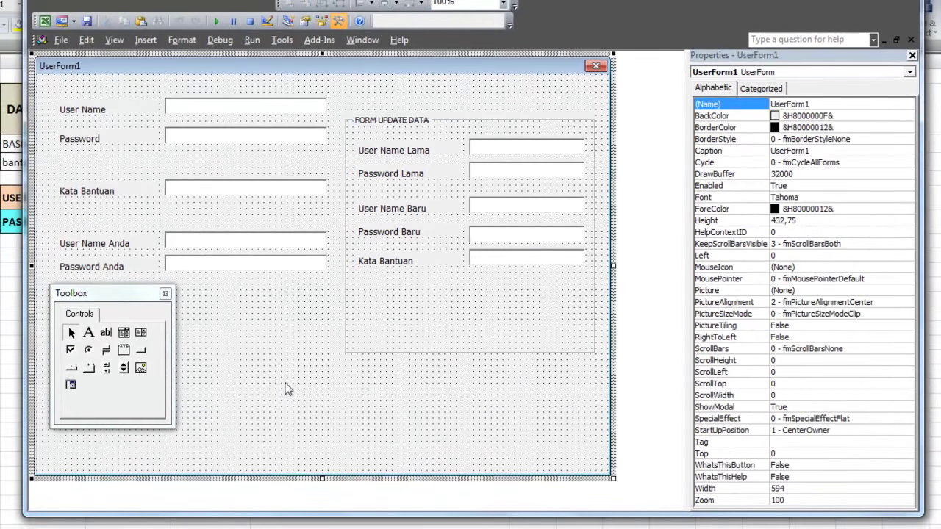
left_click(121, 295)
left_click_drag(121, 295, 107, 293)
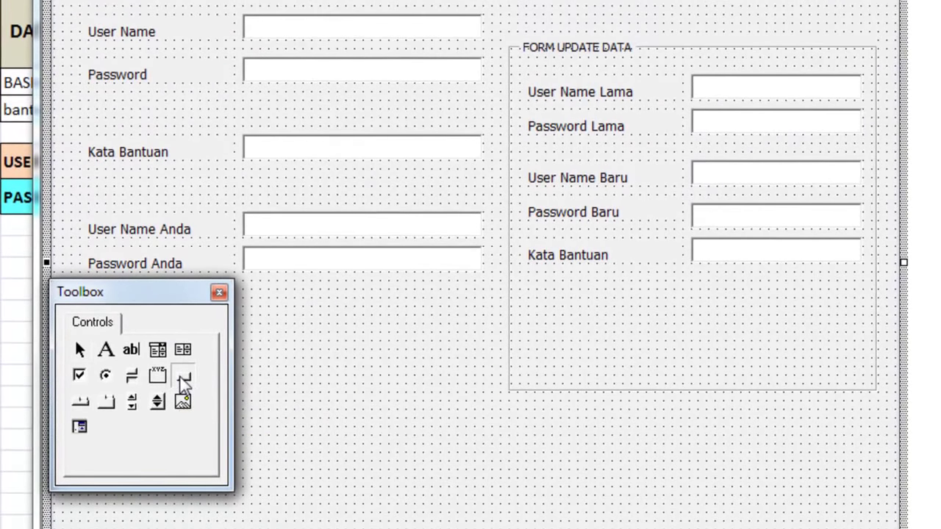
left_click(182, 379)
mouse_move(400, 92)
left_mouse_down()
mouse_move(469, 119)
mouse_move(458, 122)
left_mouse_up()
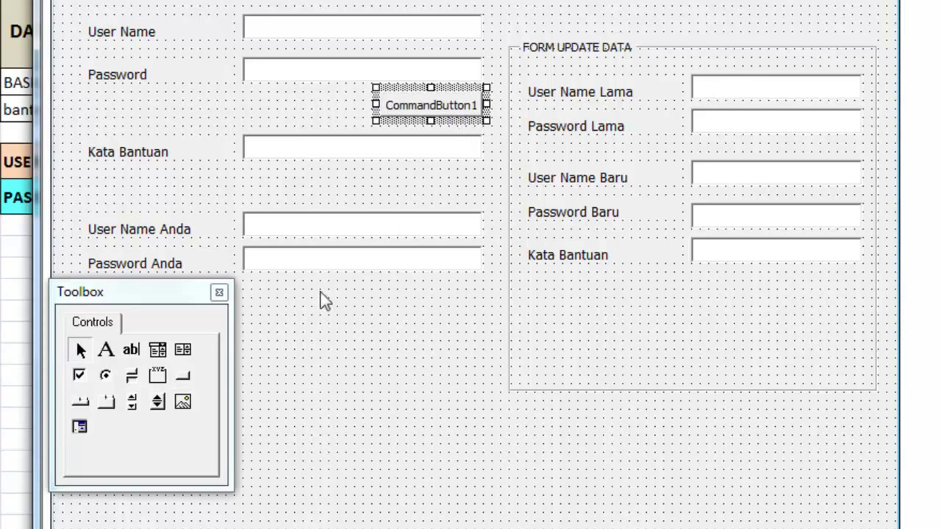
mouse_move(187, 294)
left_mouse_down()
mouse_move(24, 281)
mouse_move(0, 240)
left_mouse_up()
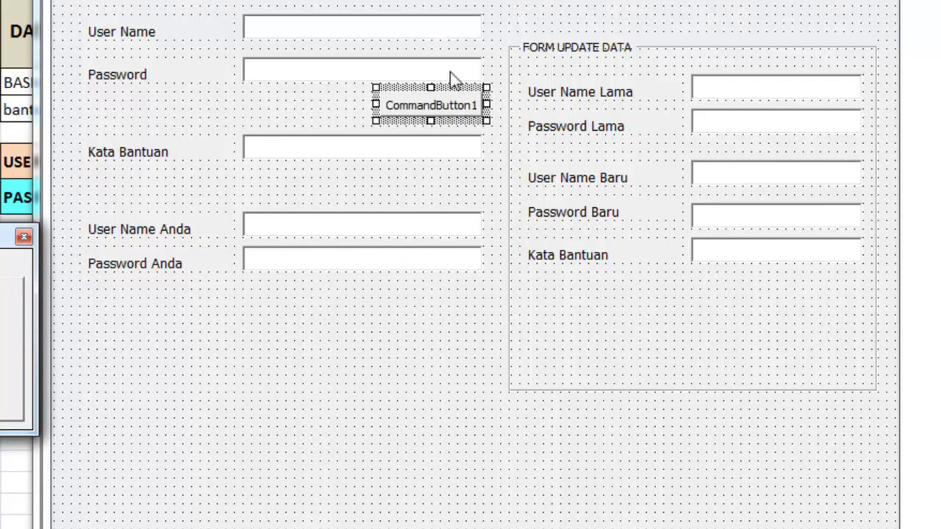
left_click(473, 112)
left_click(473, 110)
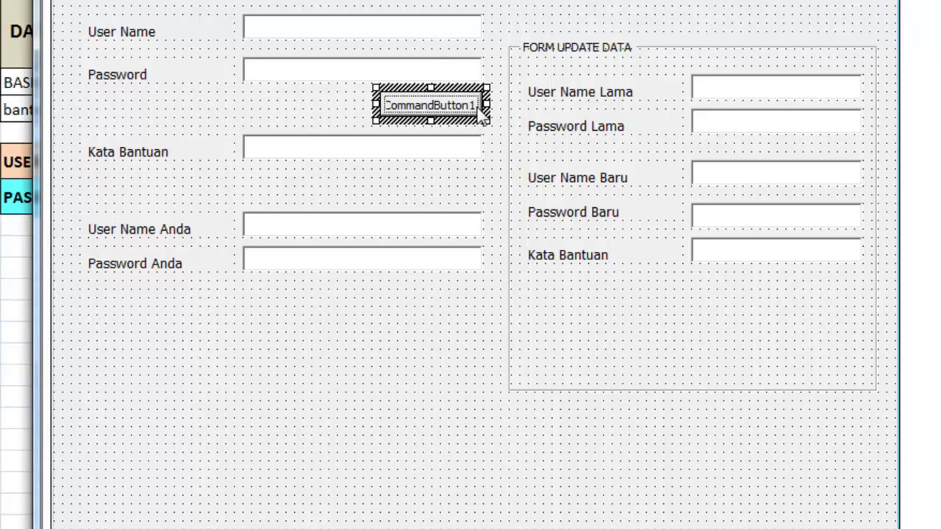
- Move the five login textboxes and the new button slightly down together
left_click(429, 31)
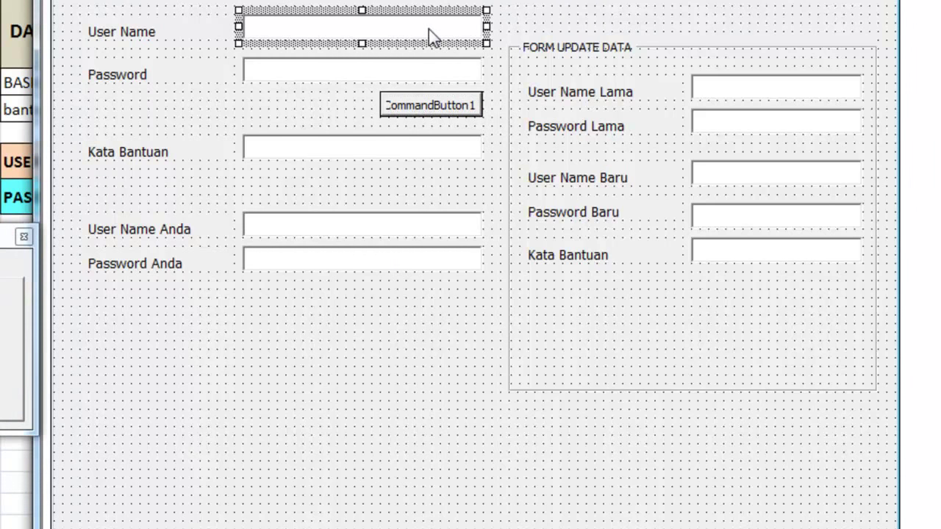
left_click(426, 69, "ctrl")
left_click(428, 106, "ctrl")
left_click(426, 147, "ctrl")
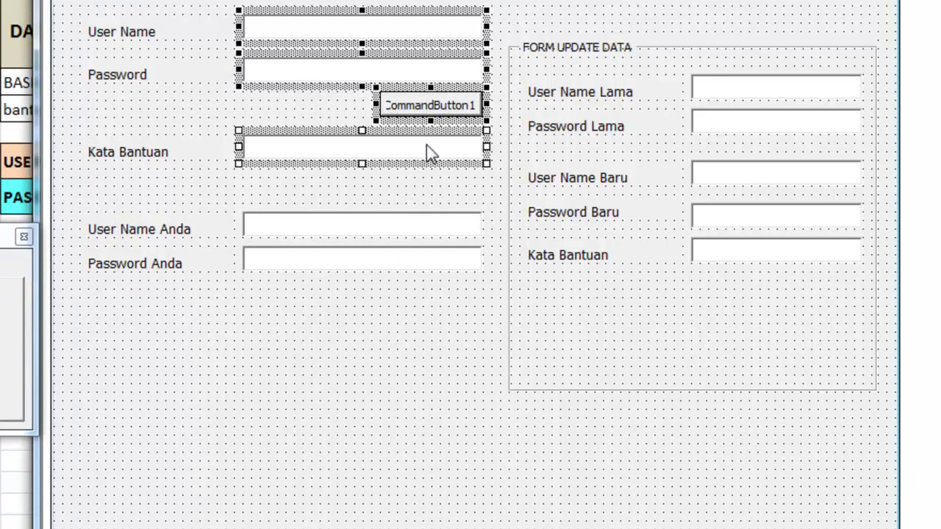
left_click(420, 225, "ctrl")
left_click(420, 261, "ctrl")
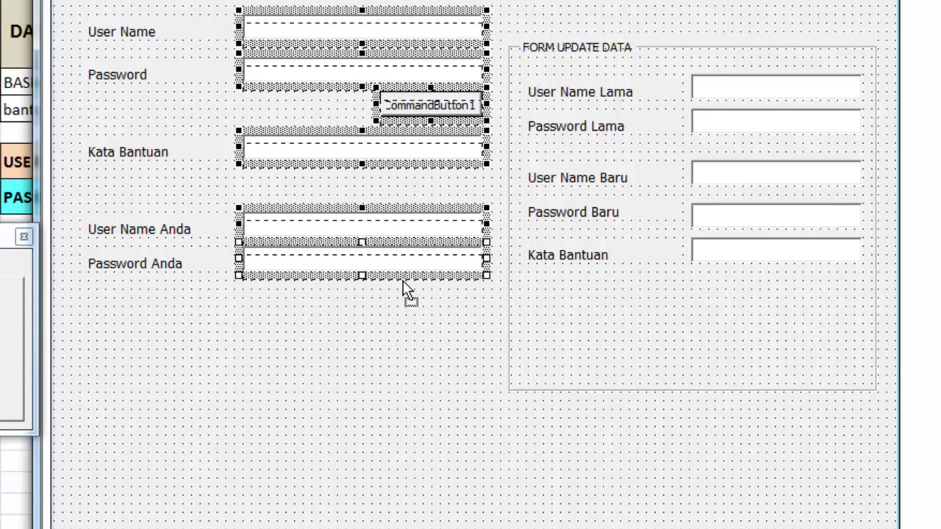
left_click_drag(403, 275, 405, 299)
left_click(414, 349)
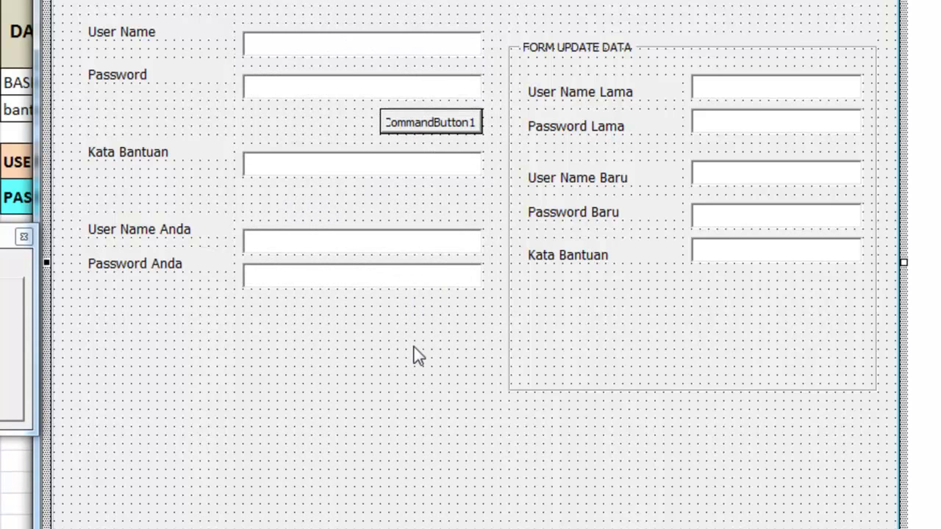
left_click(456, 136)
- Change the button caption from CommandButton1 to MASUK and make the button taller
left_click(481, 130)
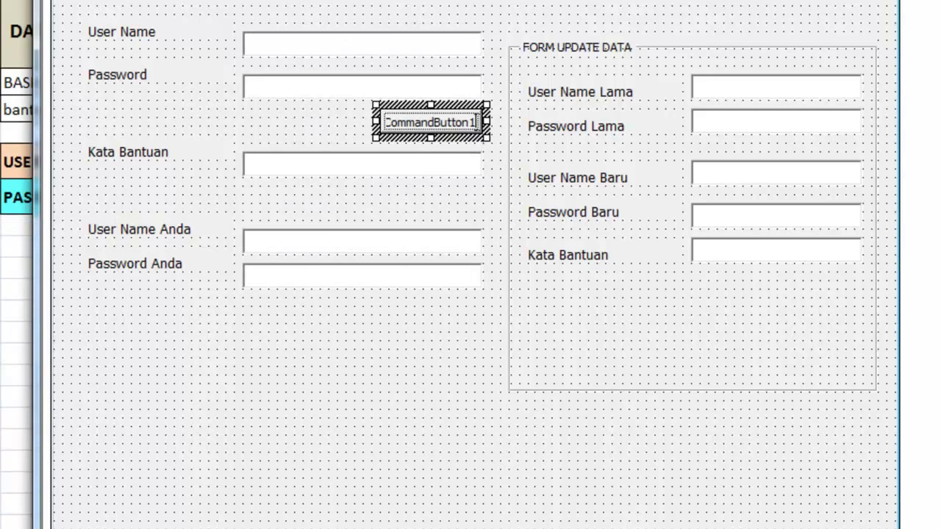
left_click_drag(478, 122, 322, 127)
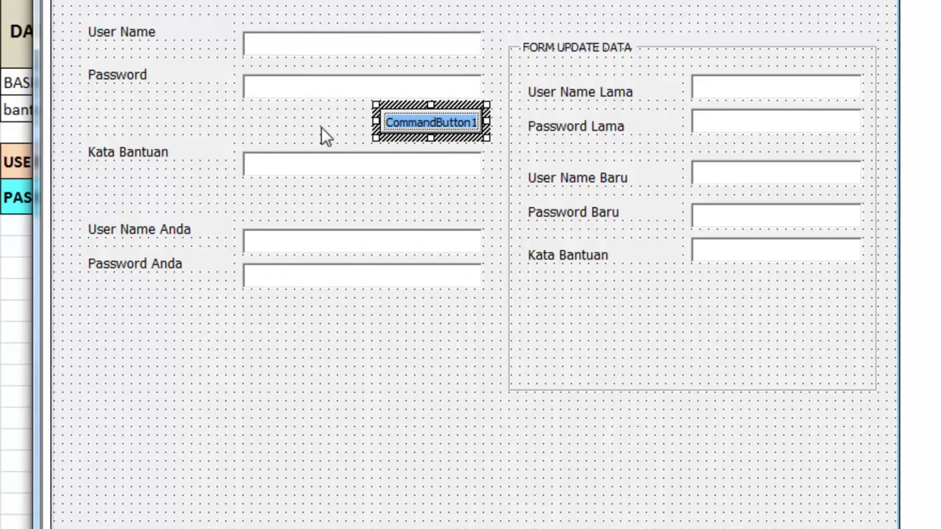
type("MASUK")
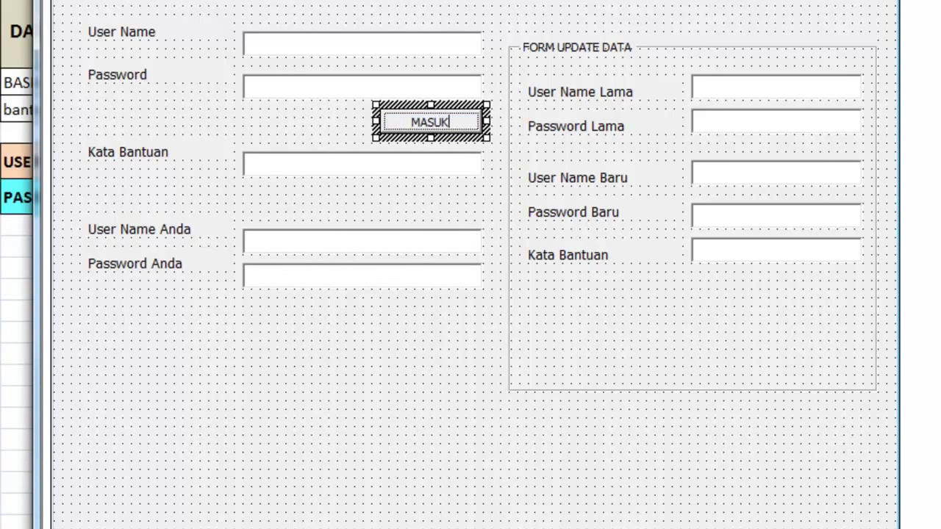
left_click_drag(430, 138, 427, 150)
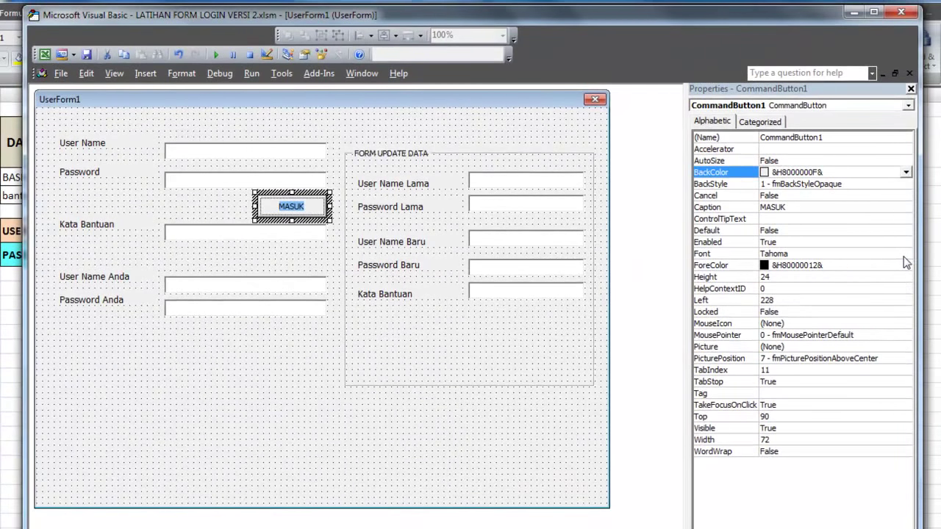
- Set the MASUK caption font to bold, size 10
left_click(904, 257)
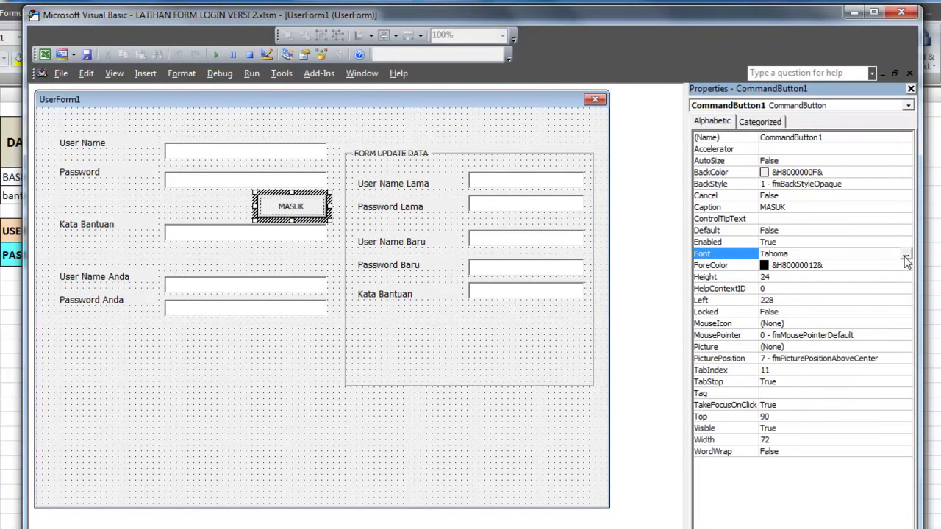
left_click(905, 256)
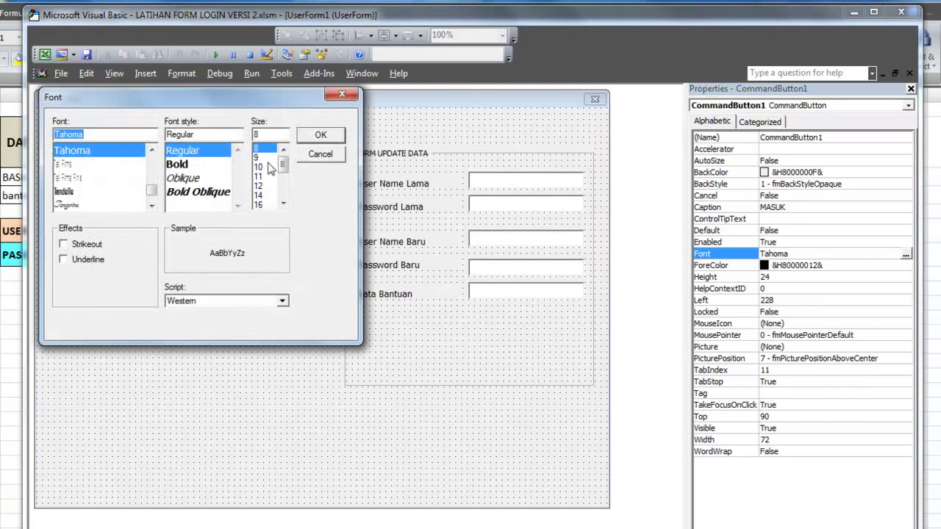
left_click(262, 168)
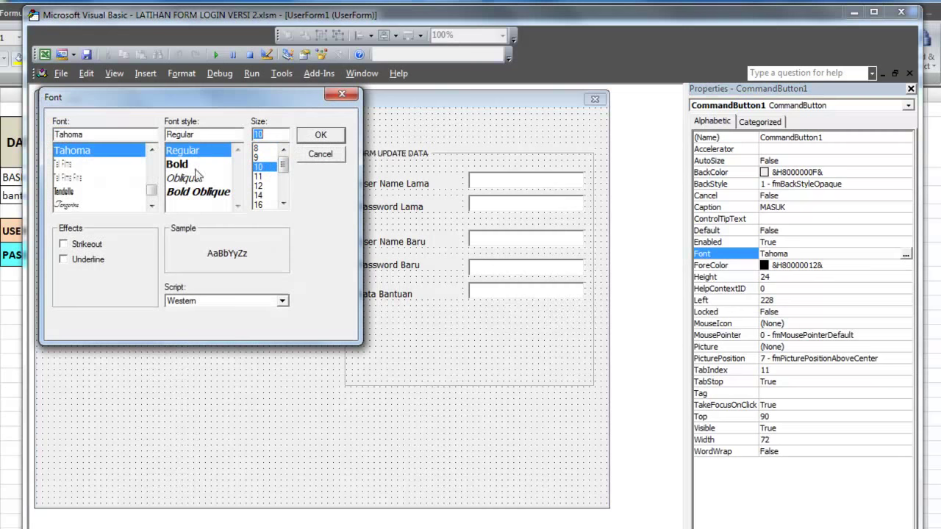
left_click(178, 163)
left_click(320, 134)
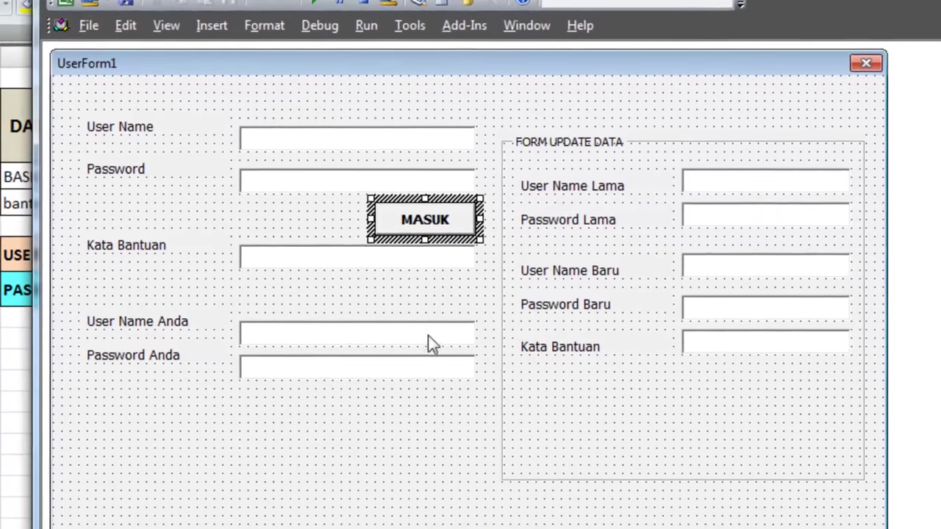
left_click(301, 296)
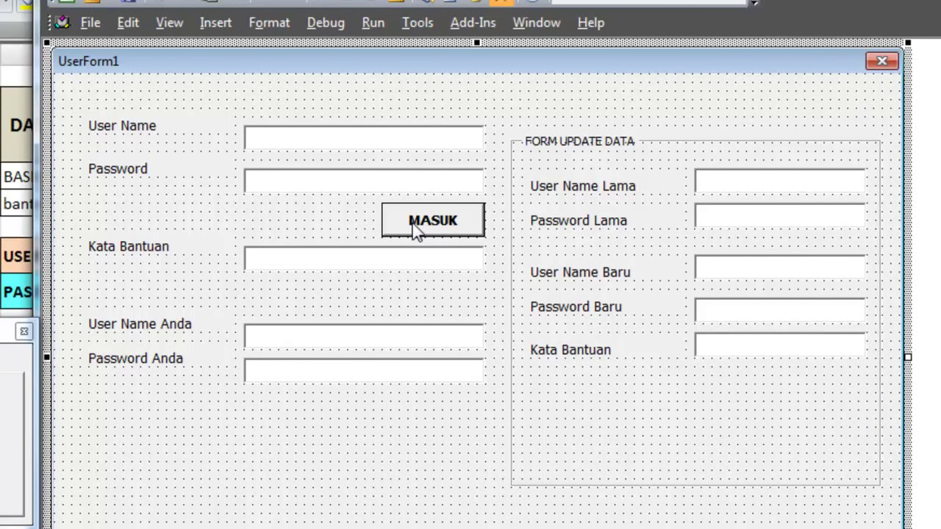
- Copy the MASUK button, place the copy to its left, and caption it KELUAR
right_click(438, 227)
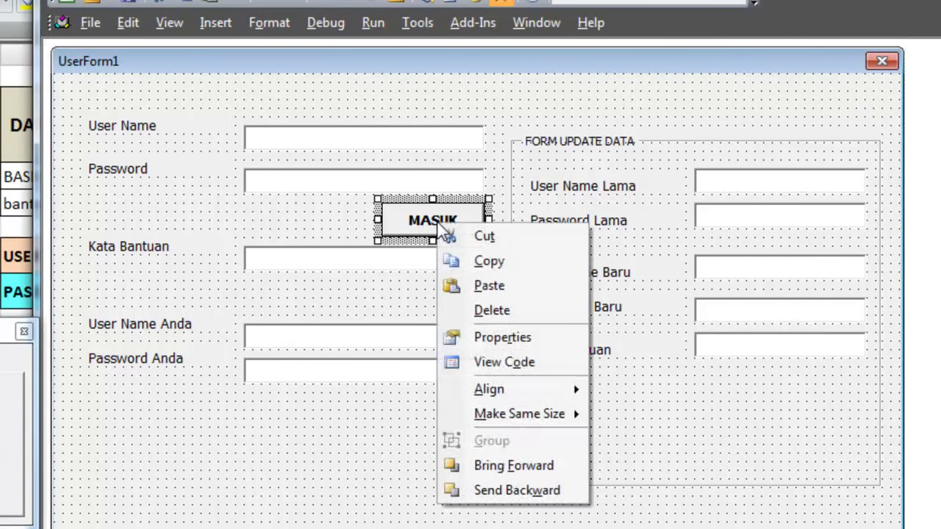
left_click(485, 261)
right_click(246, 213)
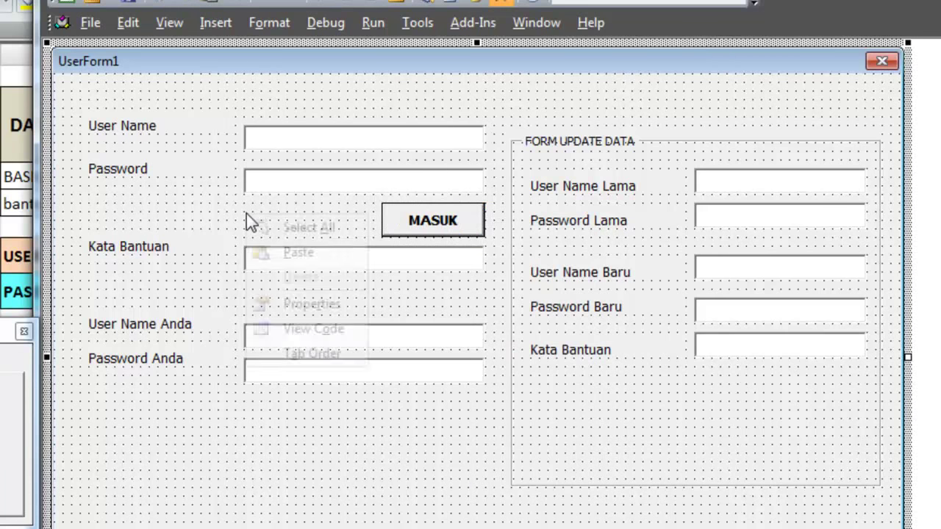
left_click(304, 252)
left_click_drag(453, 342, 277, 204)
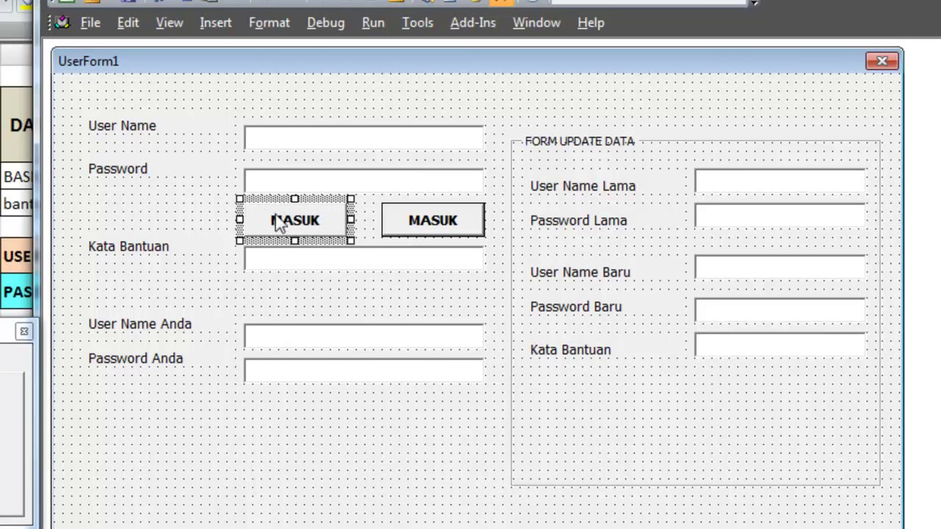
left_click(330, 221)
double_click(329, 220)
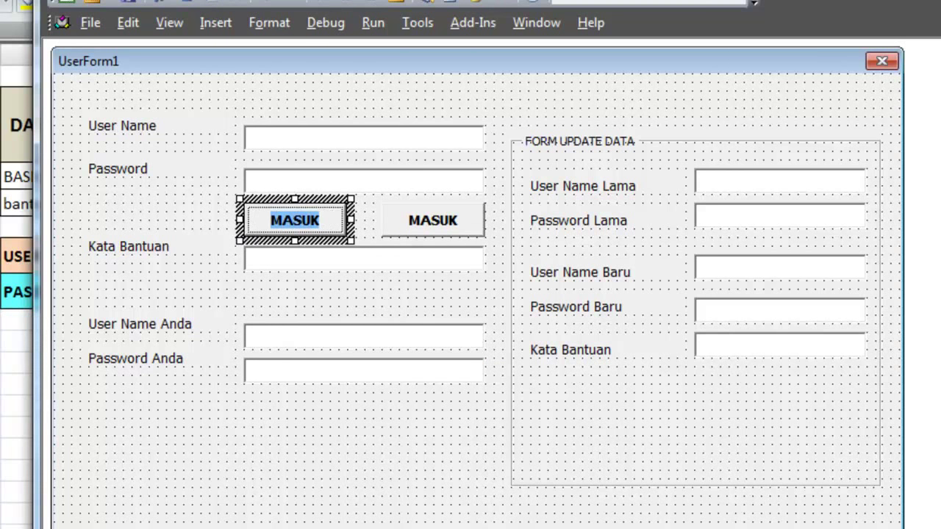
type("KELUAR")
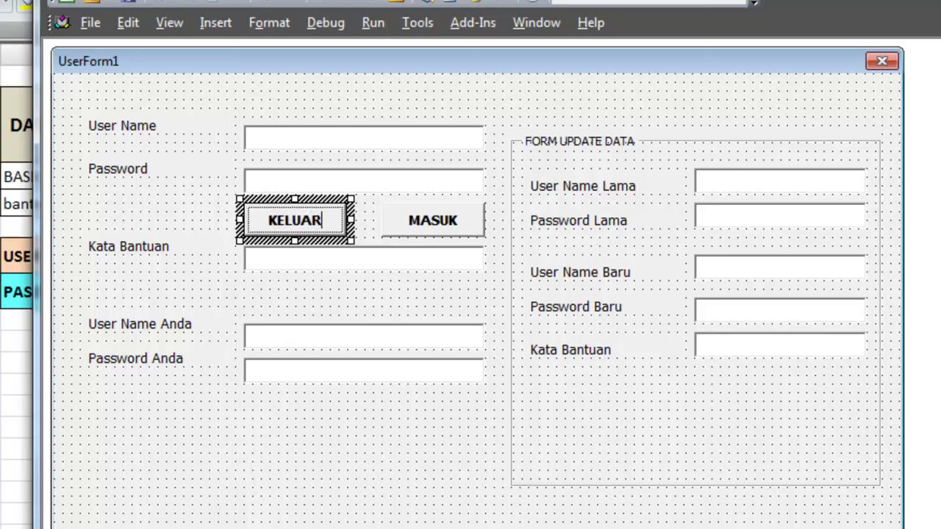
left_click(371, 448)
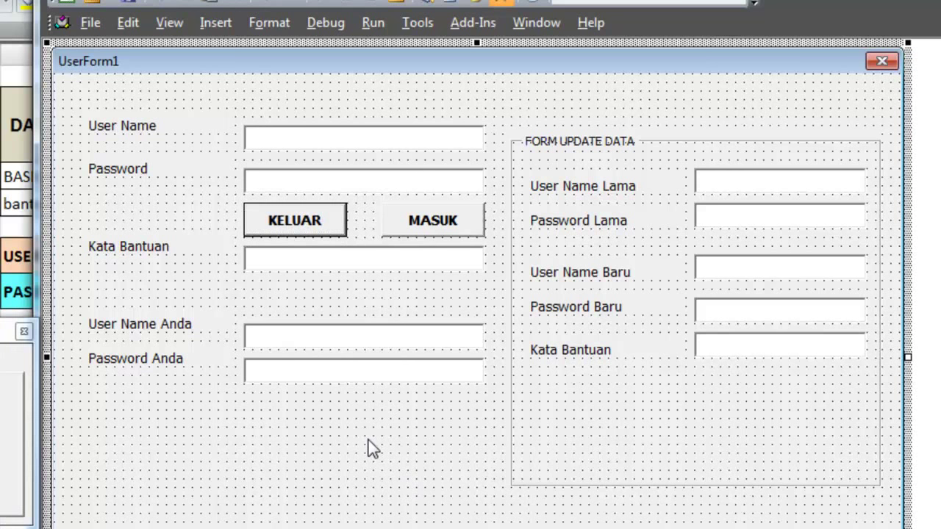
- Paste another copy below the Kata Bantuan box and caption it BUKA
right_click(367, 447)
left_click(430, 474)
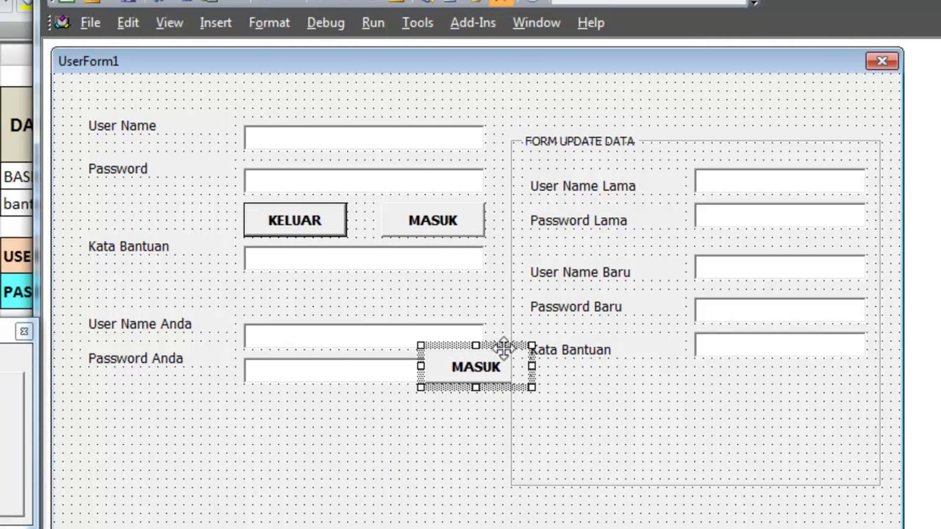
mouse_move(504, 346)
left_mouse_down()
mouse_move(459, 280)
mouse_move(385, 298)
left_mouse_up()
left_click(468, 295)
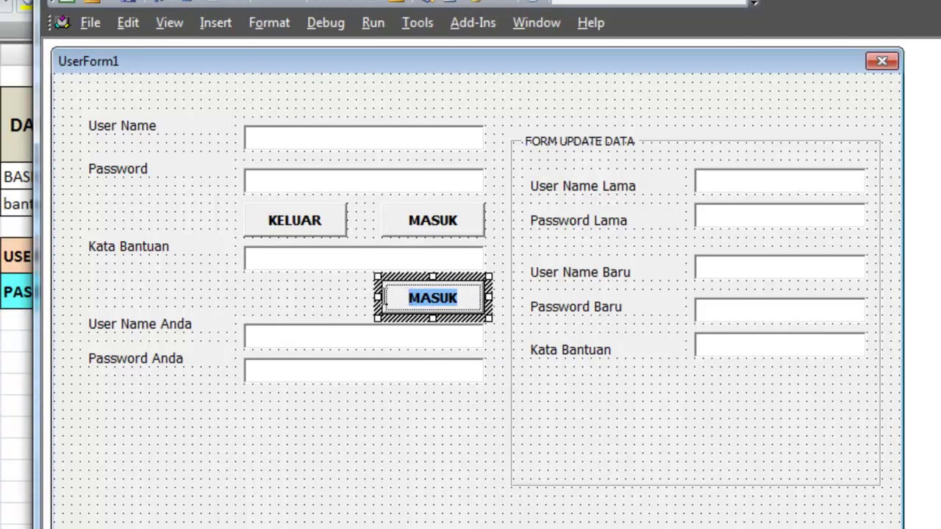
type("B")
type("A")
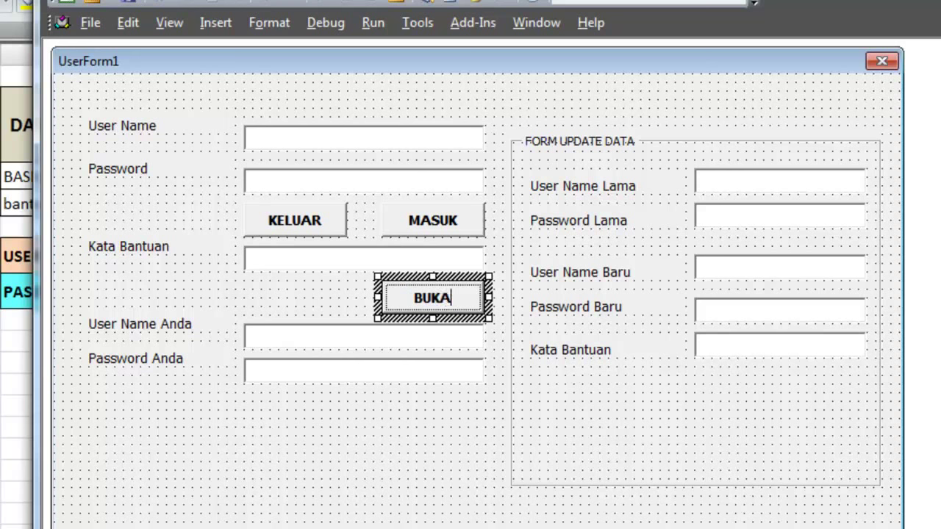
- Lower the five left-side labels to line up with their textboxes
left_click(161, 131)
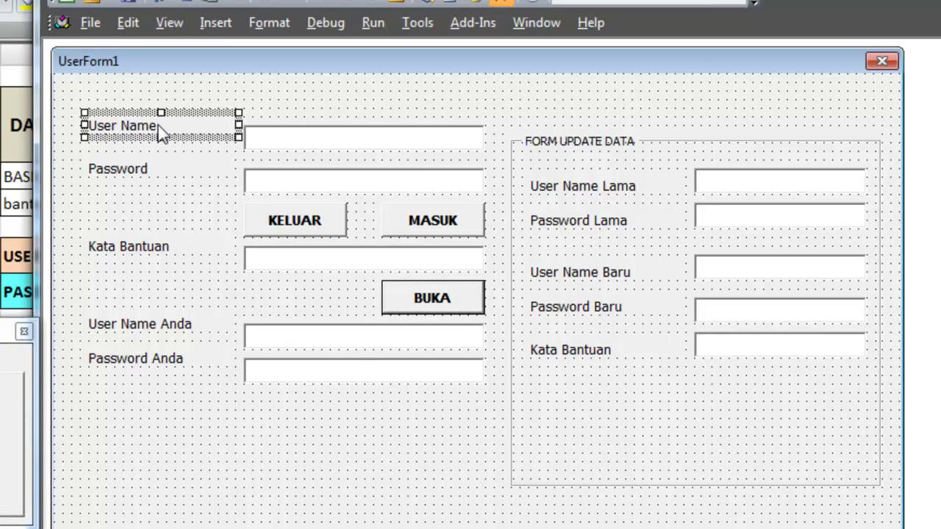
left_click(157, 167, "ctrl")
left_click(158, 247, "ctrl")
left_click(158, 328, "ctrl")
left_click(157, 367, "ctrl")
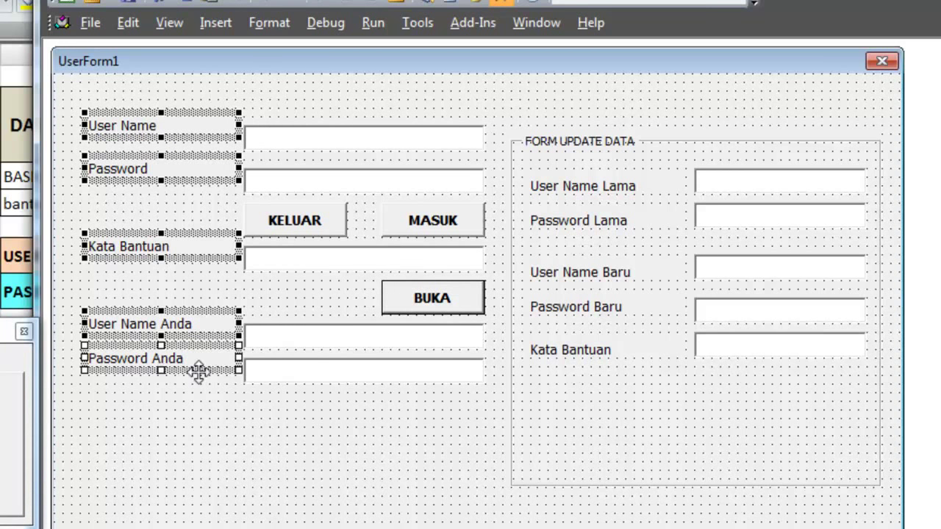
left_click_drag(198, 372, 197, 381)
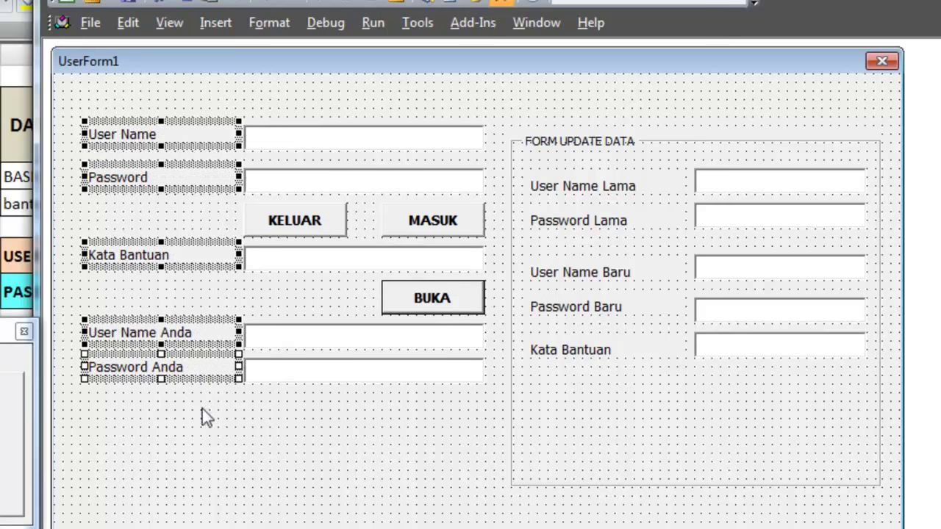
left_click(332, 485)
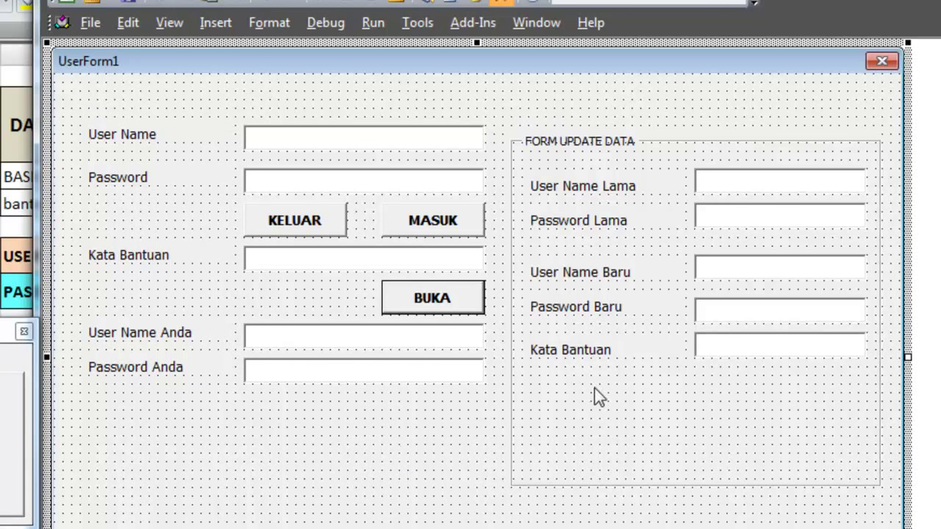
- Lower the FORM UPDATE DATA frame and place a pasted button captioned UPDATE above it
right_click(537, 107)
left_click(590, 139)
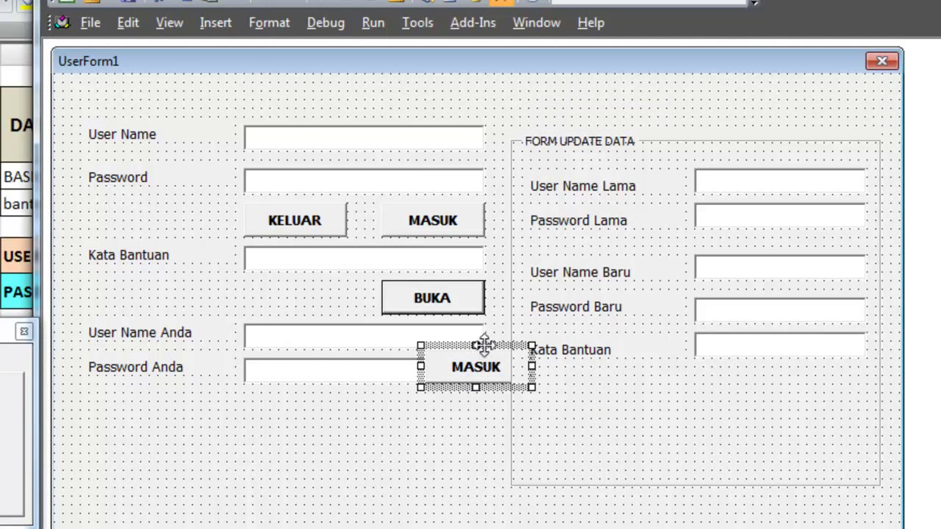
left_click_drag(483, 345, 571, 91)
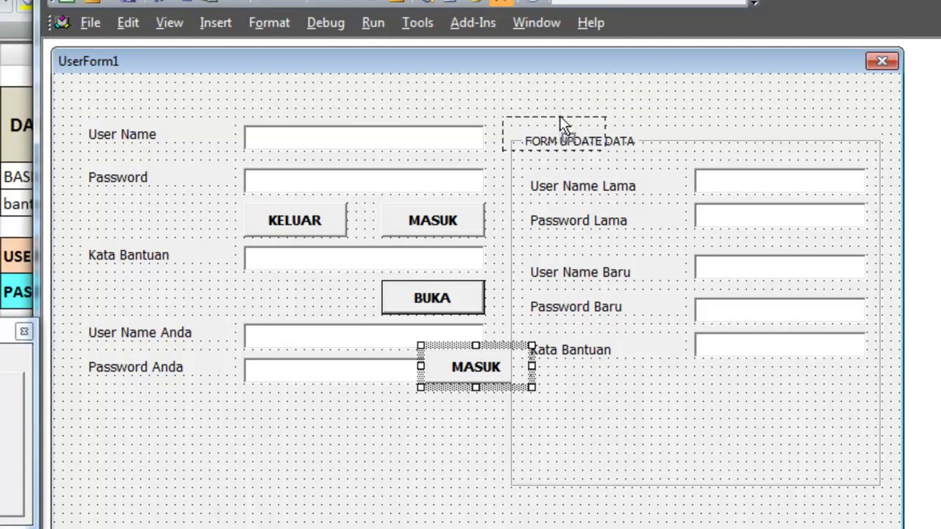
left_click(589, 153)
left_click_drag(629, 133, 626, 193)
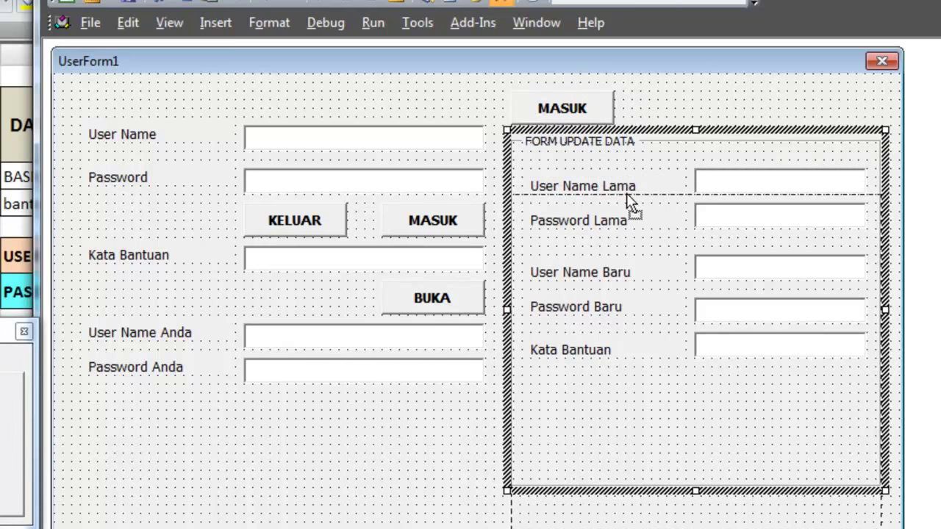
left_click(604, 118)
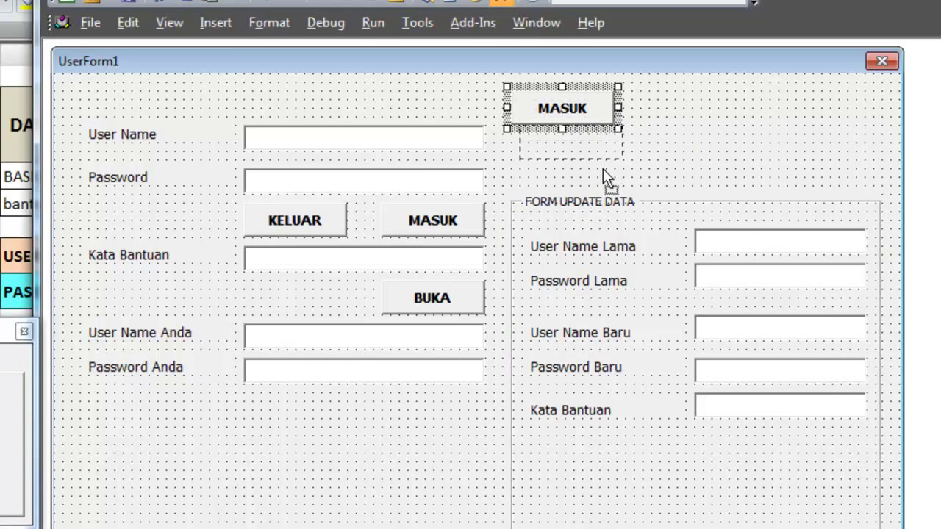
left_click_drag(602, 170, 611, 180)
left_click(614, 161)
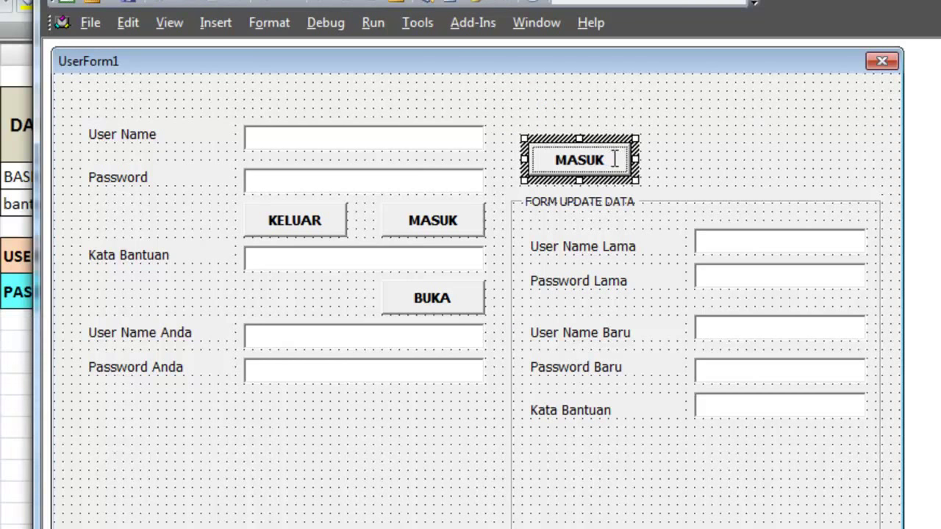
left_click_drag(614, 159, 545, 158)
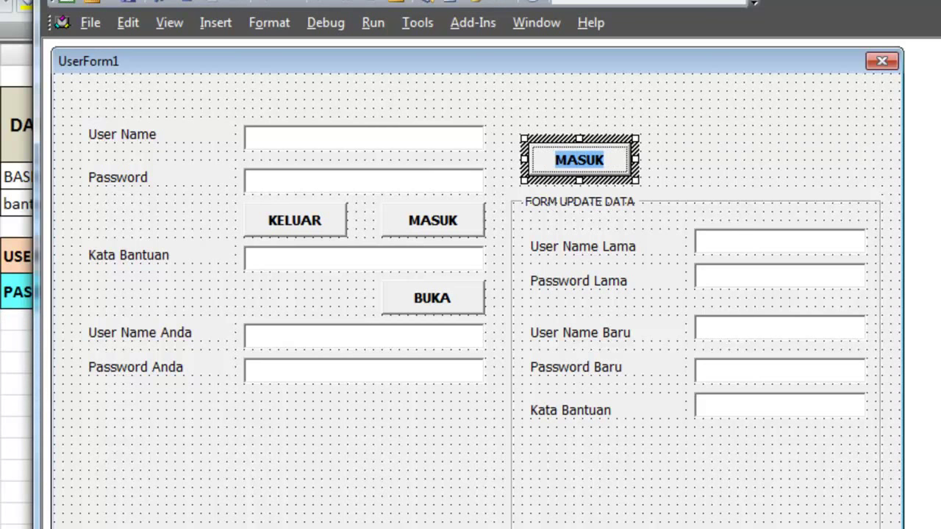
type("UPDATE")
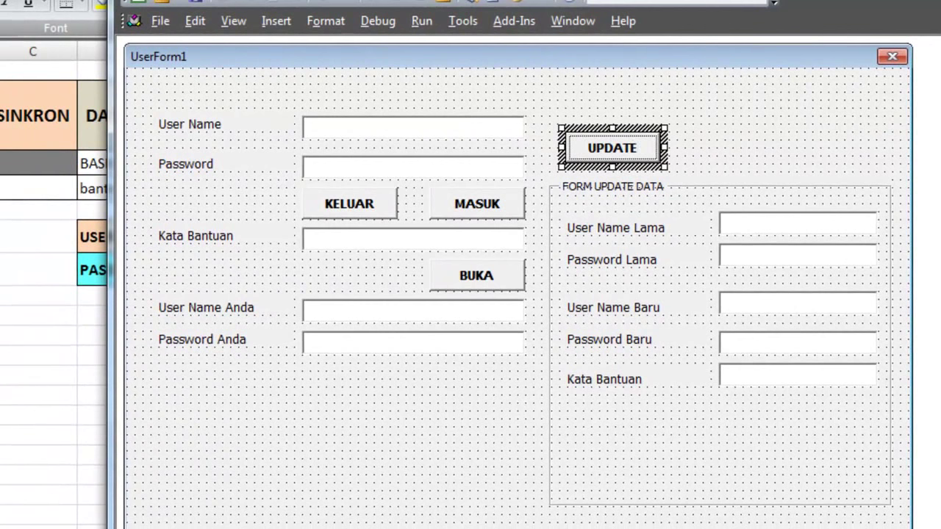
- Paste a button into the frame's bottom-right corner and caption it GANTI
left_click(626, 413)
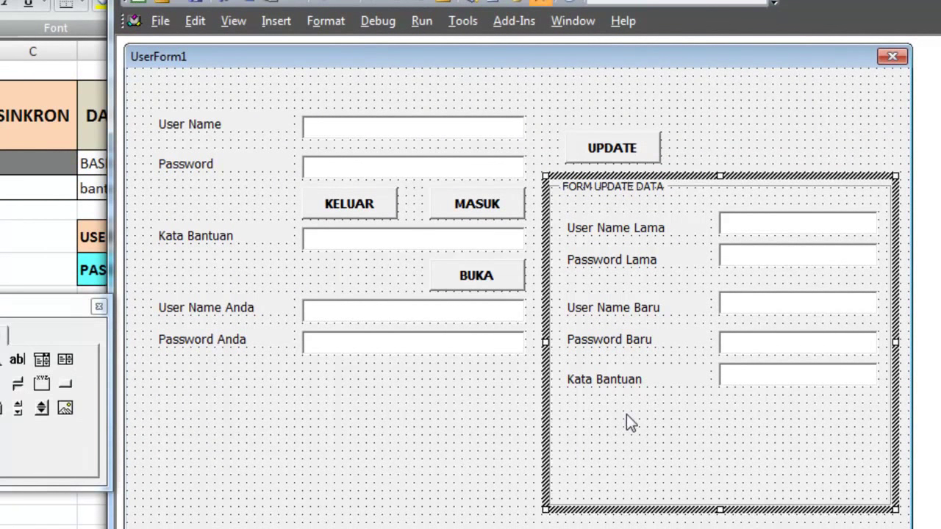
right_click(626, 414)
left_click(686, 451)
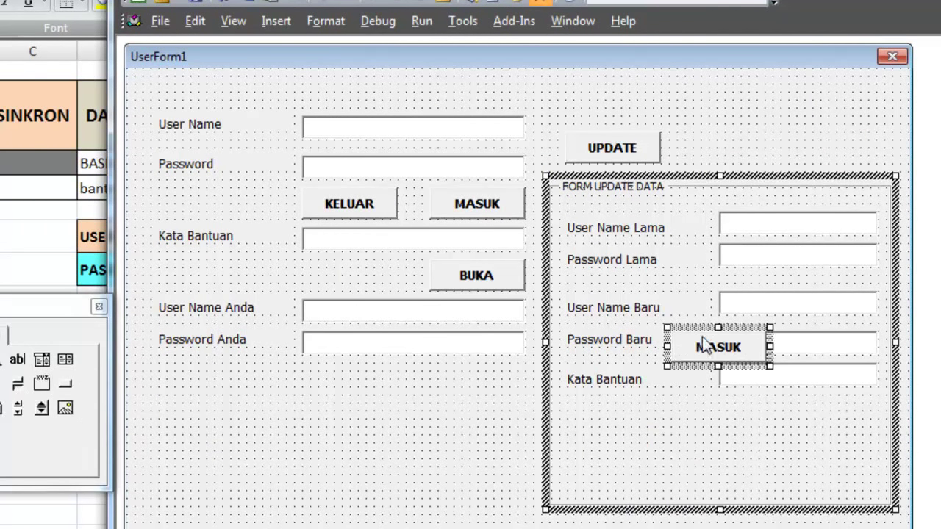
mouse_move(700, 332)
left_mouse_down()
mouse_move(720, 394)
mouse_move(810, 412)
left_mouse_up()
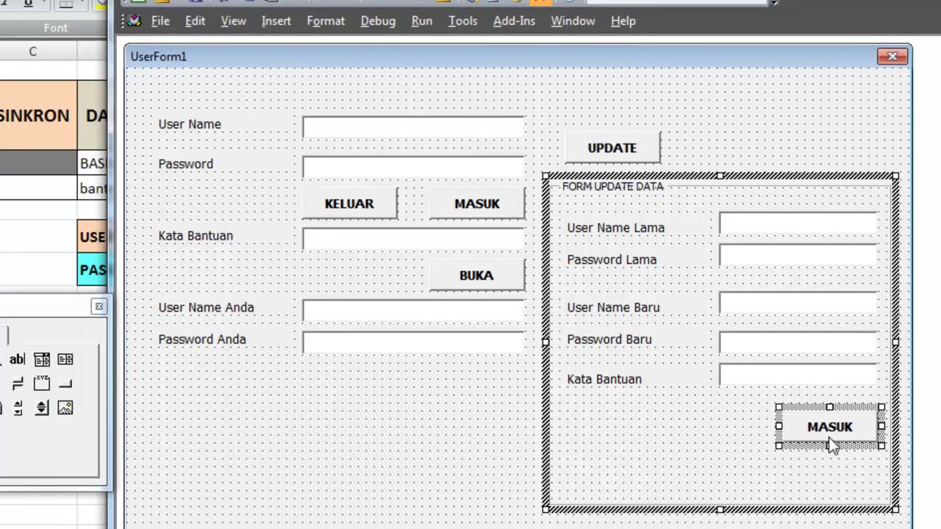
left_click(828, 437)
left_click_drag(855, 427, 808, 427)
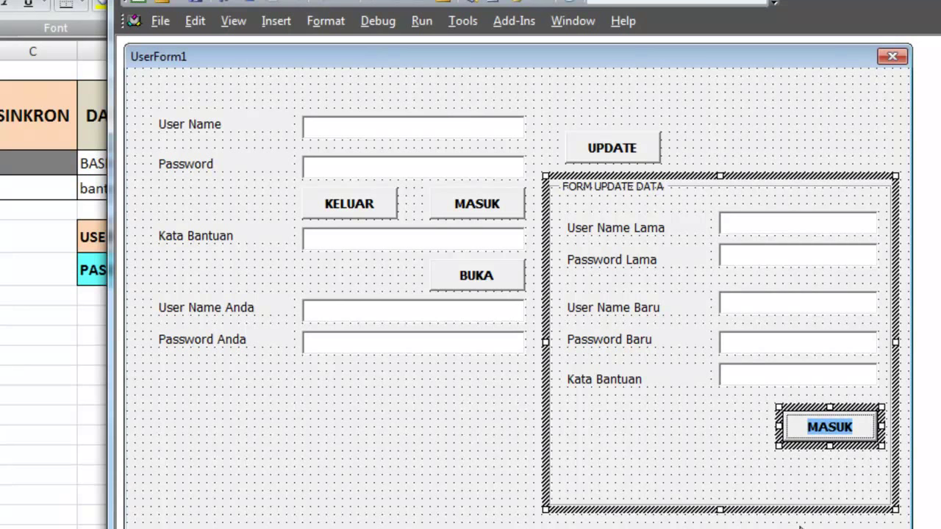
type("G")
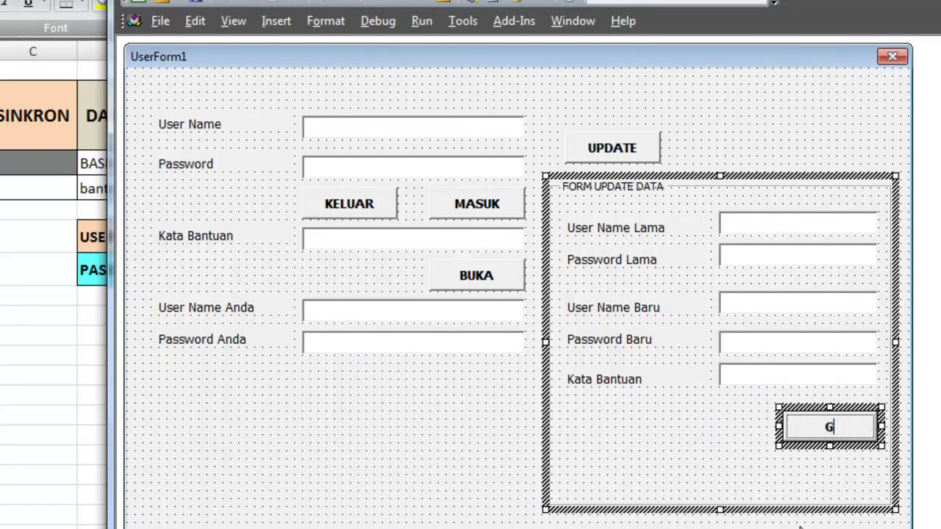
type("ANTI")
left_click(635, 410)
- Paste another button at the frame's bottom left and caption it SEMBUNYI
right_click(635, 410)
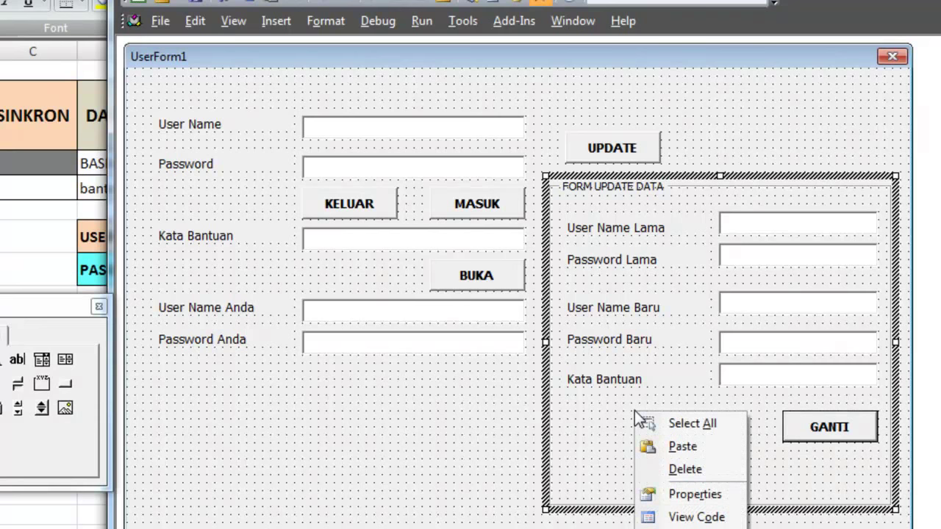
left_click(680, 446)
mouse_move(707, 328)
left_mouse_down()
mouse_move(698, 404)
mouse_move(624, 433)
mouse_move(601, 420)
left_mouse_up()
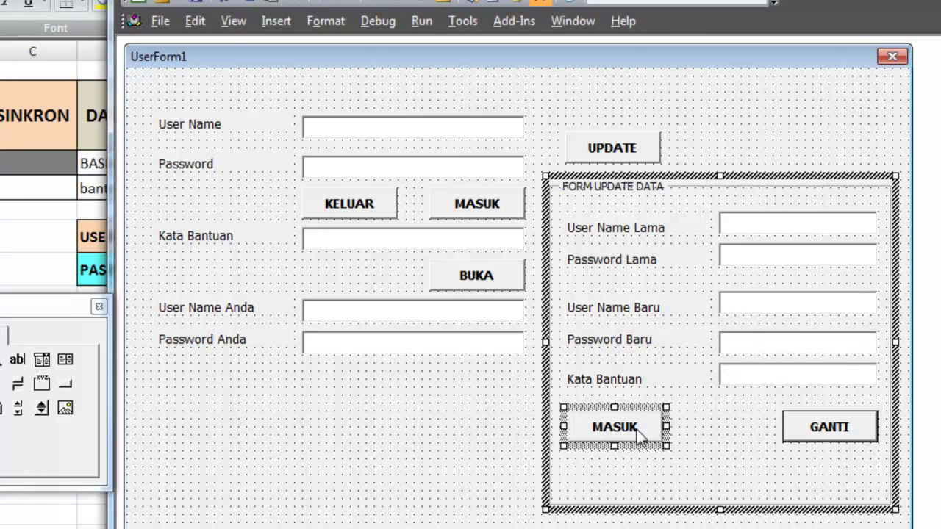
left_click(636, 429)
double_click(626, 427)
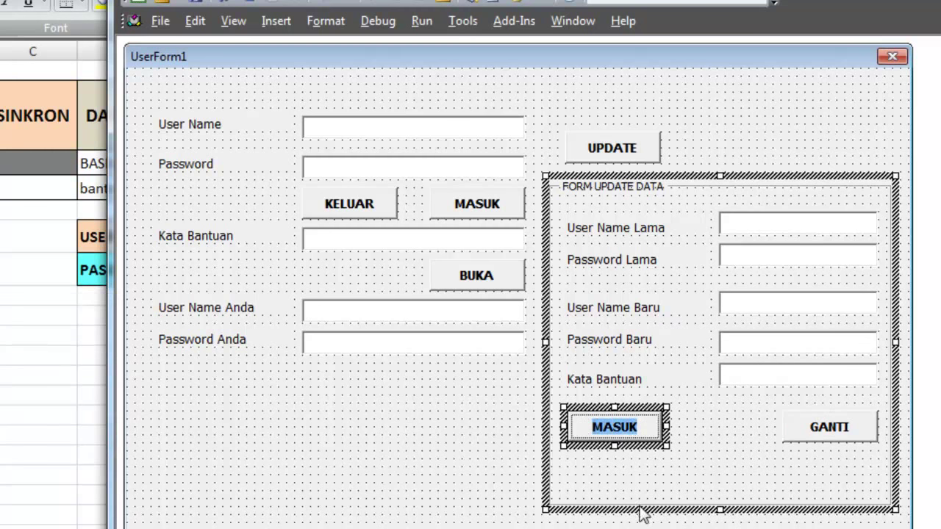
type("SEMBU")
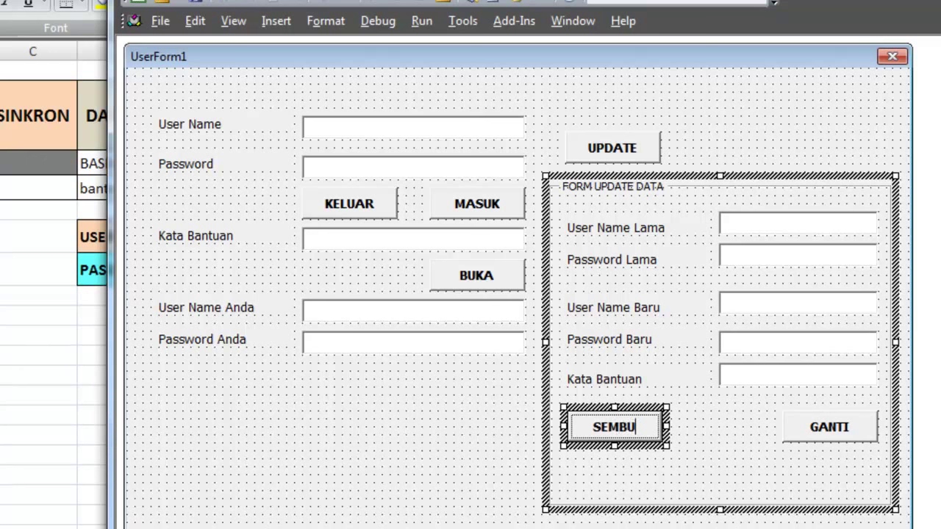
type("NYI")
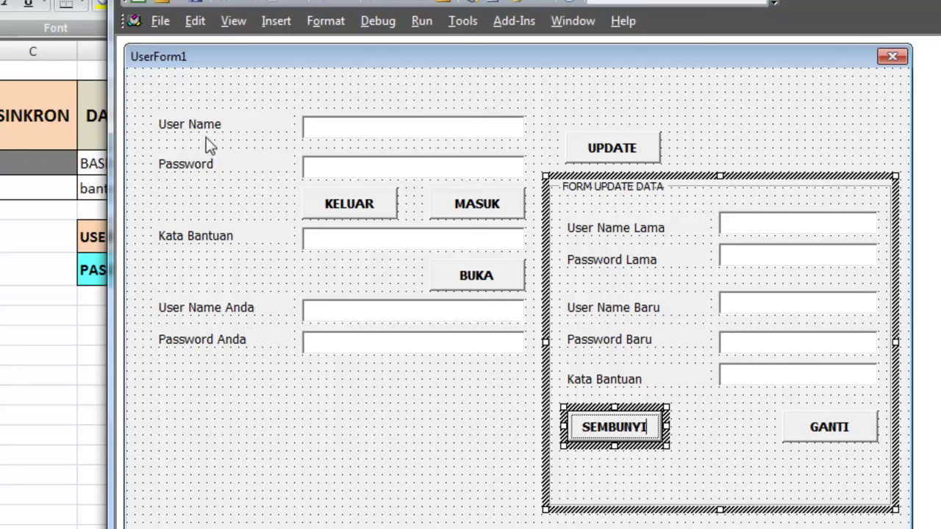
left_click(210, 130)
- Move the User Name, Password, Kata Bantuan and Anda labels down to align with their boxes
left_click(223, 170, "ctrl")
left_click(220, 239, "ctrl")
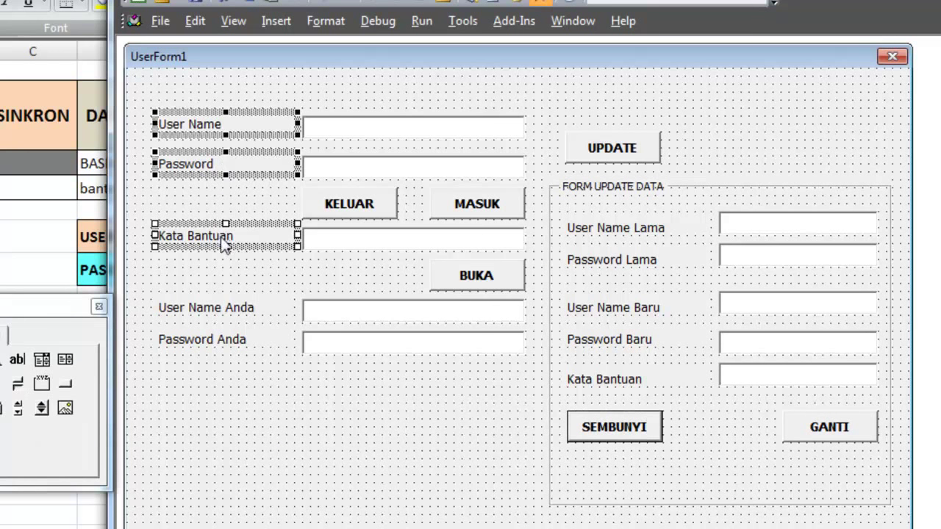
left_click(222, 311, "ctrl")
left_click(224, 343, "ctrl")
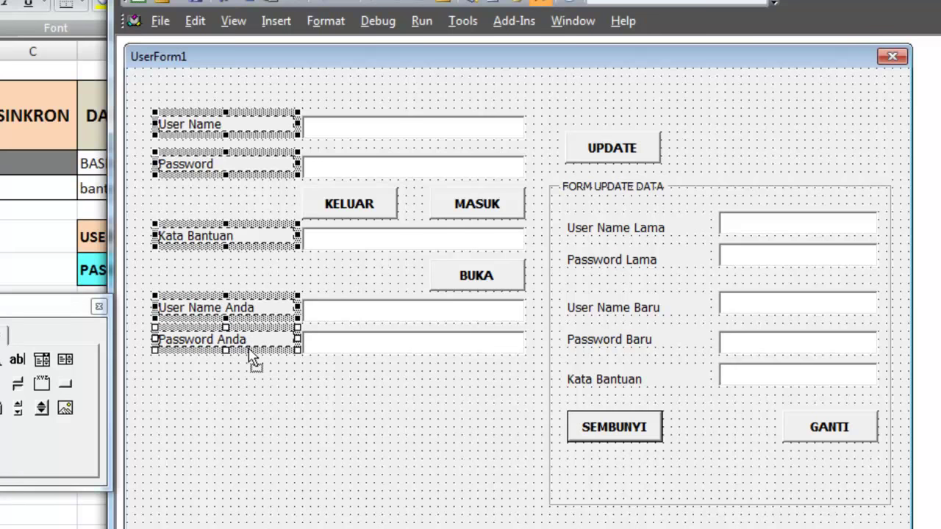
left_click_drag(250, 351, 250, 359)
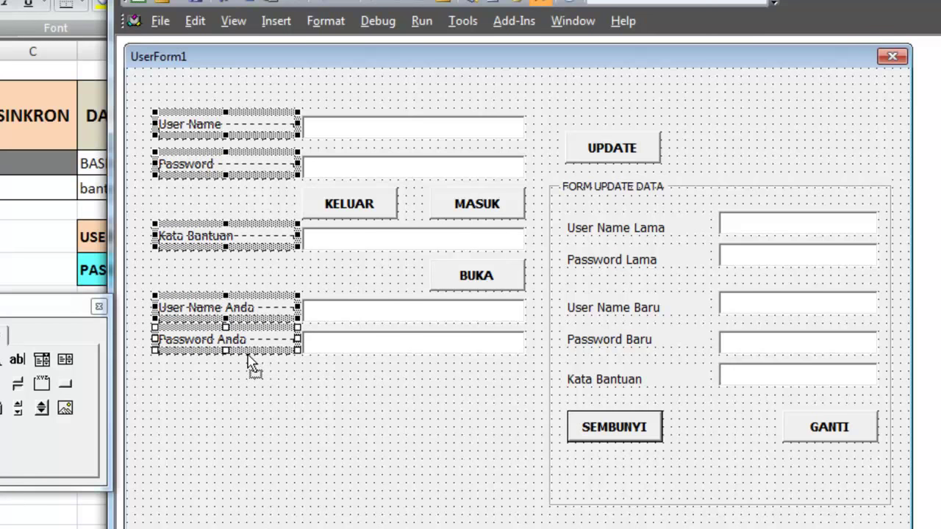
left_click(341, 442)
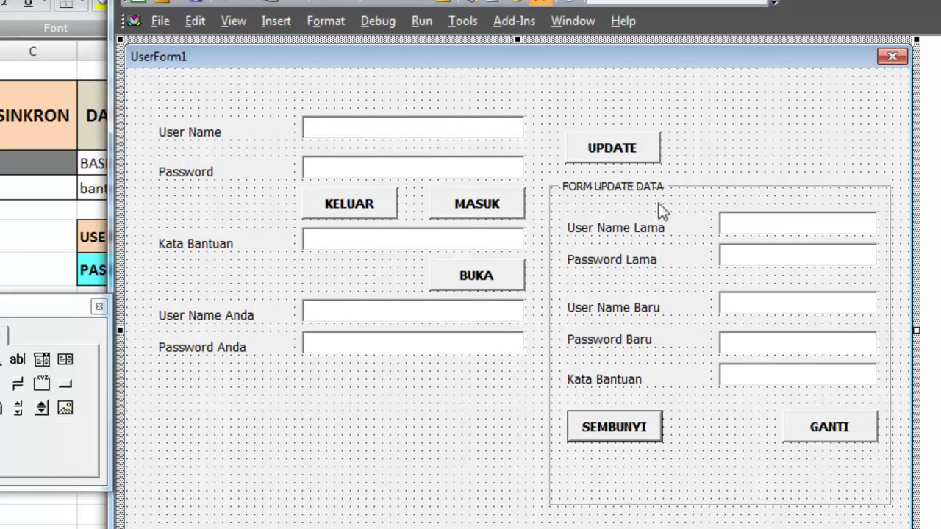
- Check the UPDATE button, then select the MASUK button to show its properties
left_click(642, 150)
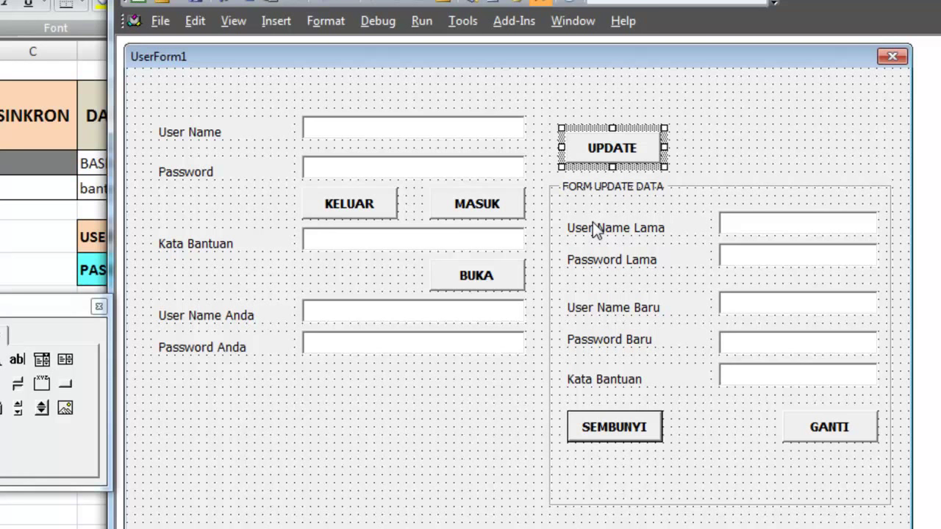
left_click(483, 400)
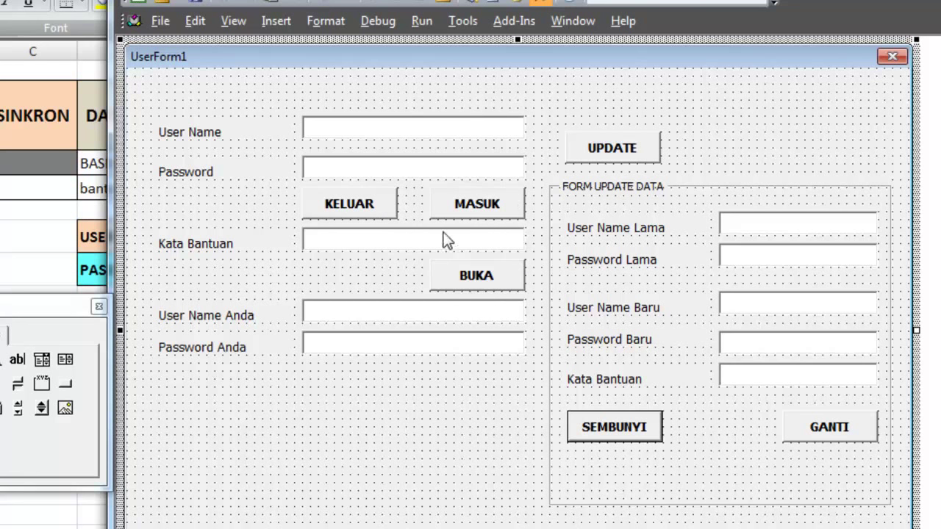
left_click(506, 215)
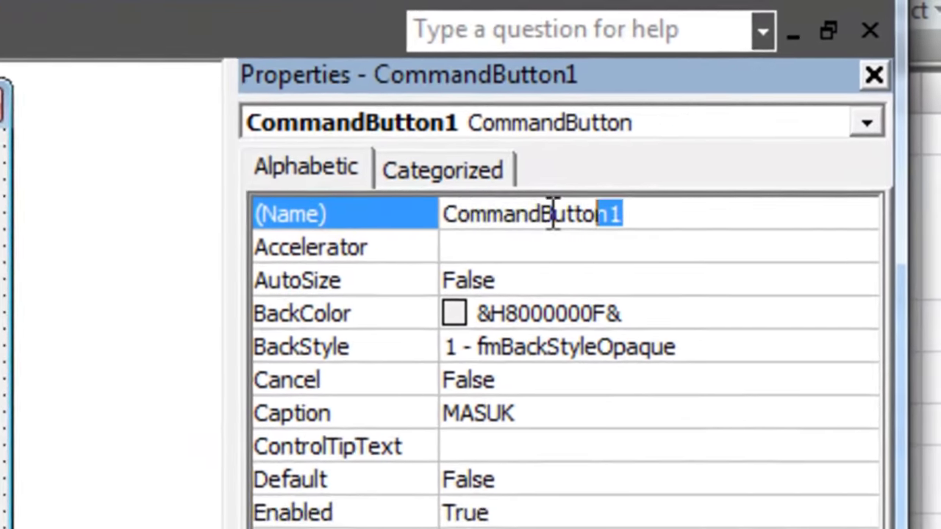
- Rename the MASUK button from CommandButton1 to cmdMASUK, fixing the mistyped cmdUSER
left_click_drag(805, 103, 702, 103)
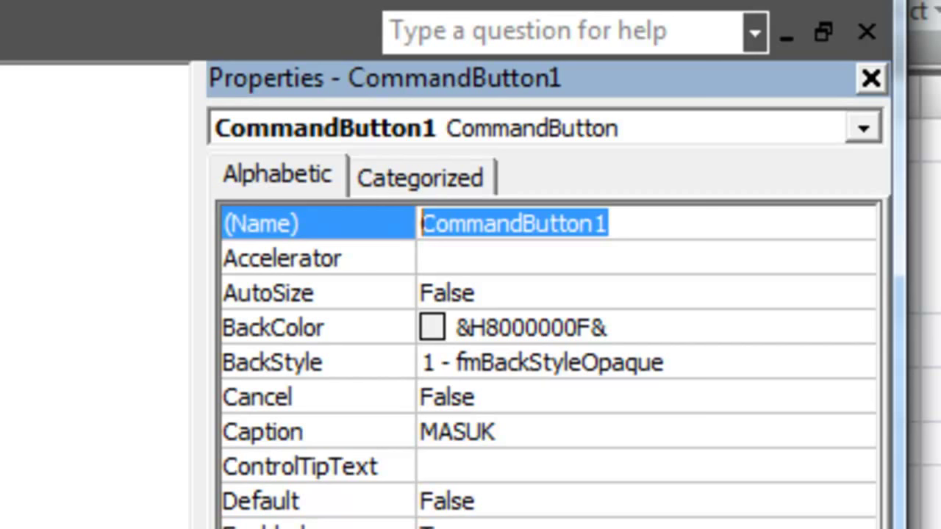
type("cmd")
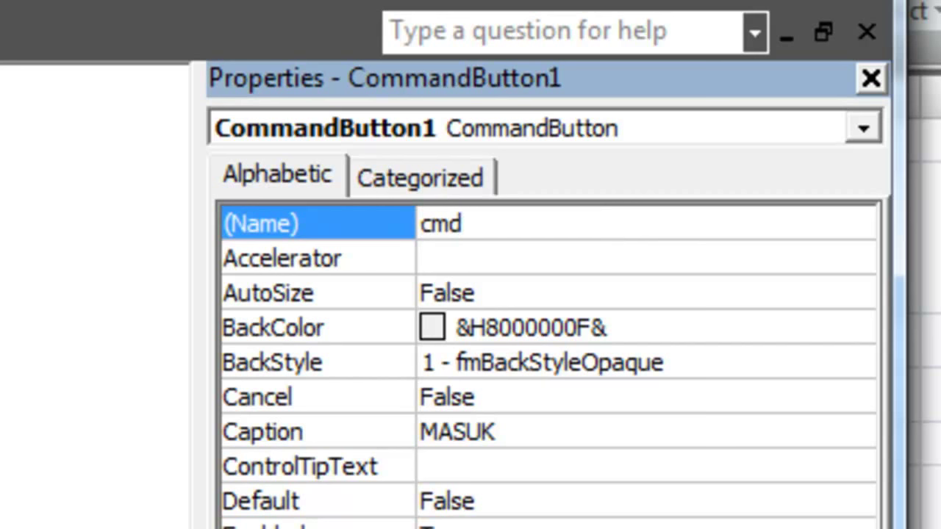
type("USER")
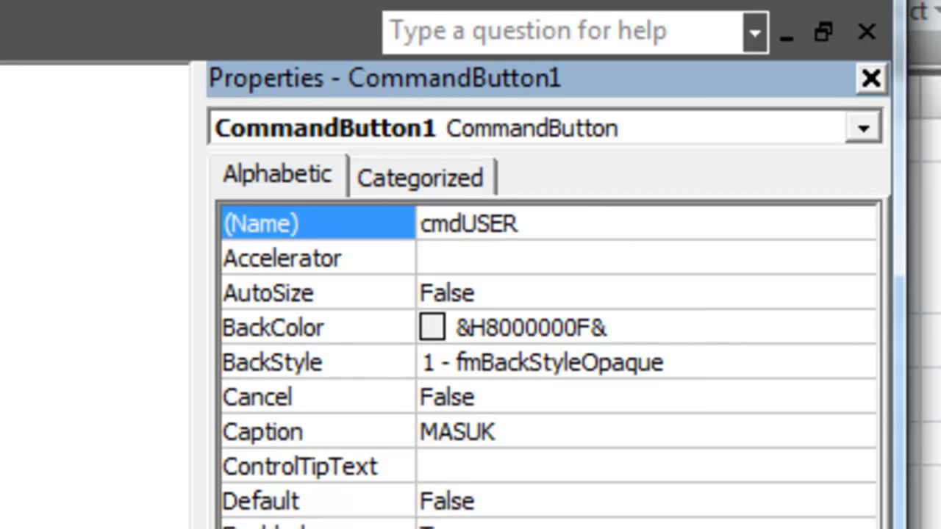
key("BackSpace")
key("BackSpace")
key("BackSpace")
key("BackSpace")
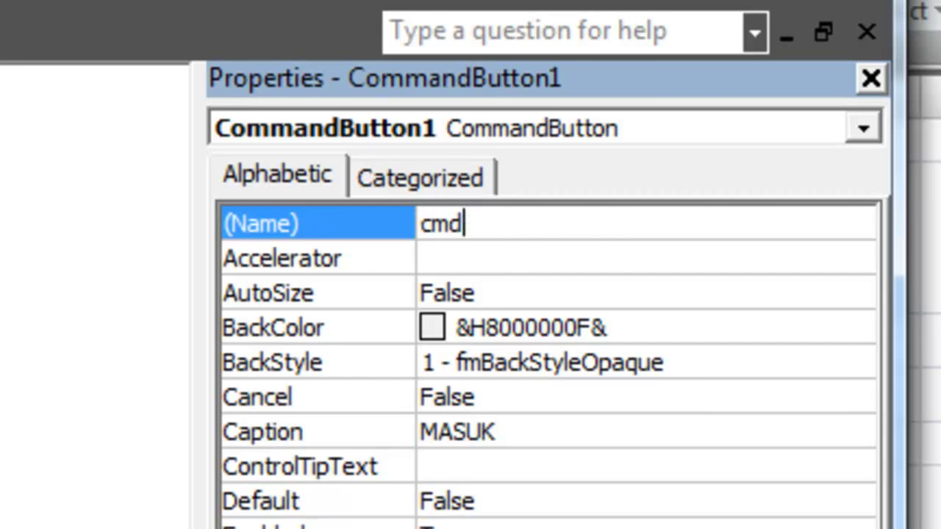
type("MASUK")
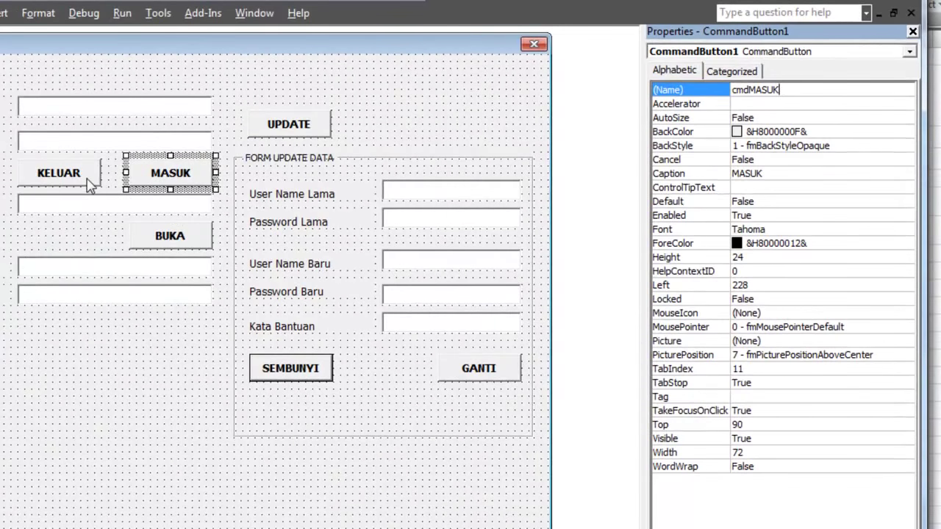
- Rename the KELUAR and BUKA buttons to cmdKELUAR and cmdBUKA
left_click(87, 180)
left_click(657, 90)
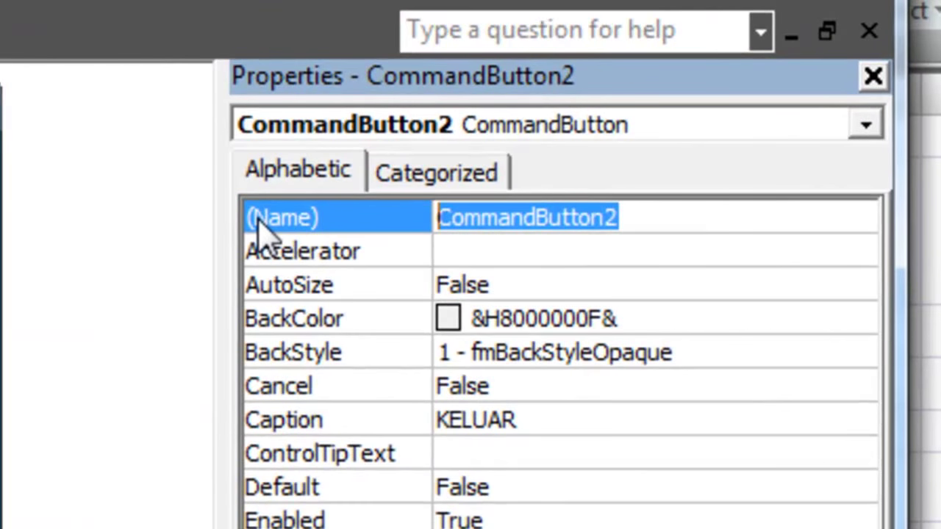
type("cmd")
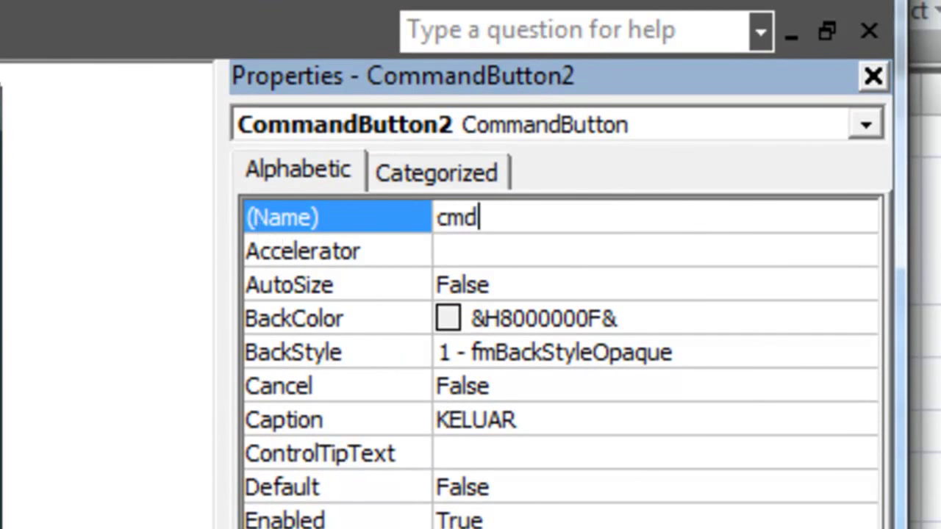
type("KEL")
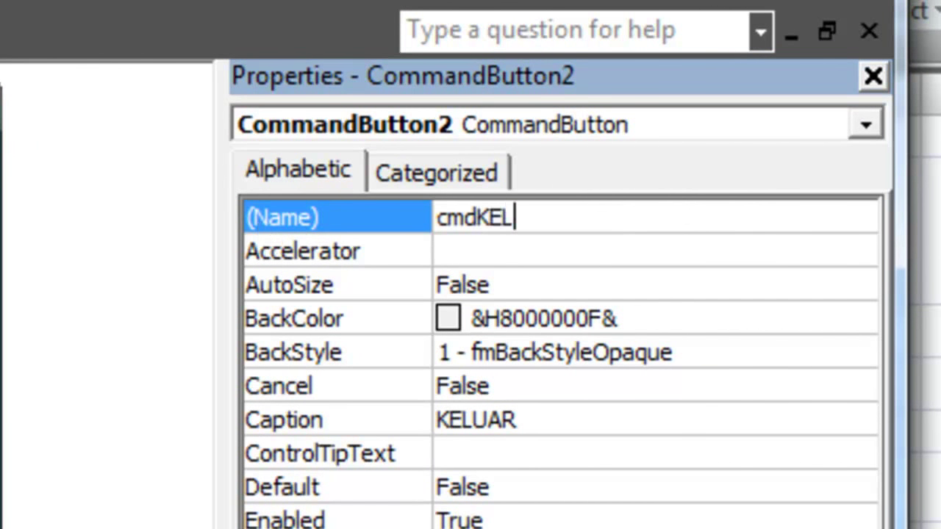
type("UAR")
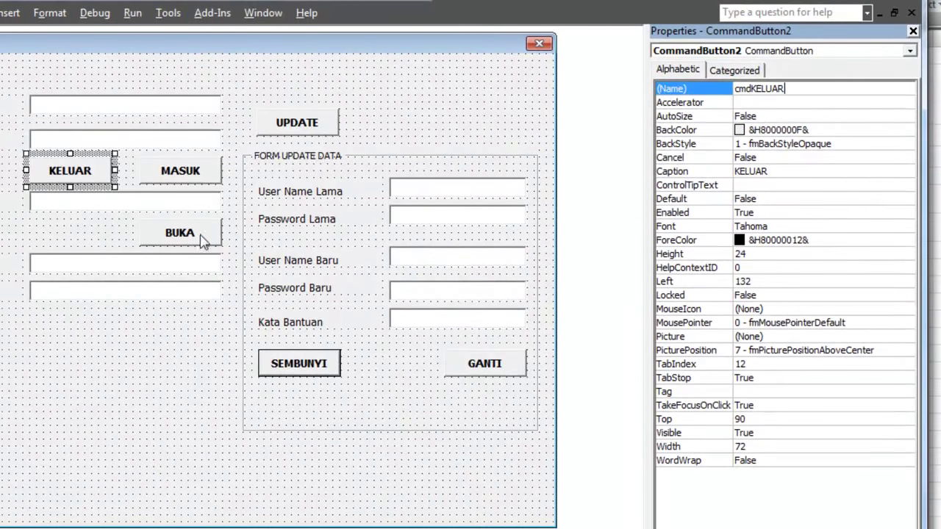
left_click(180, 232)
left_click(371, 219)
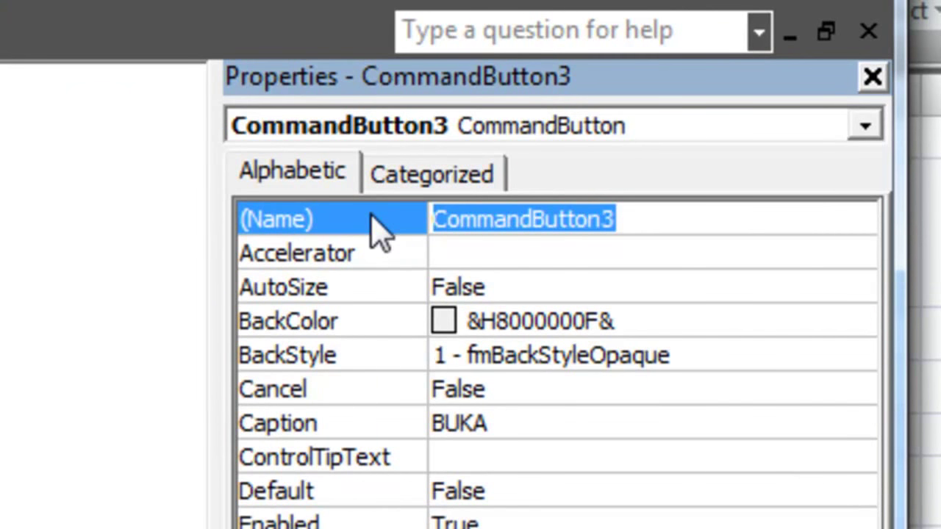
type("cmd")
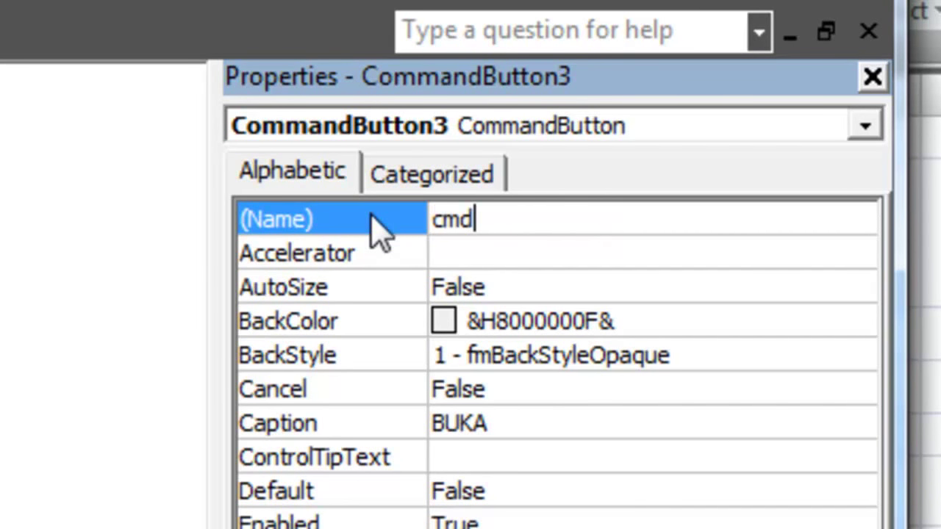
type("BUKA")
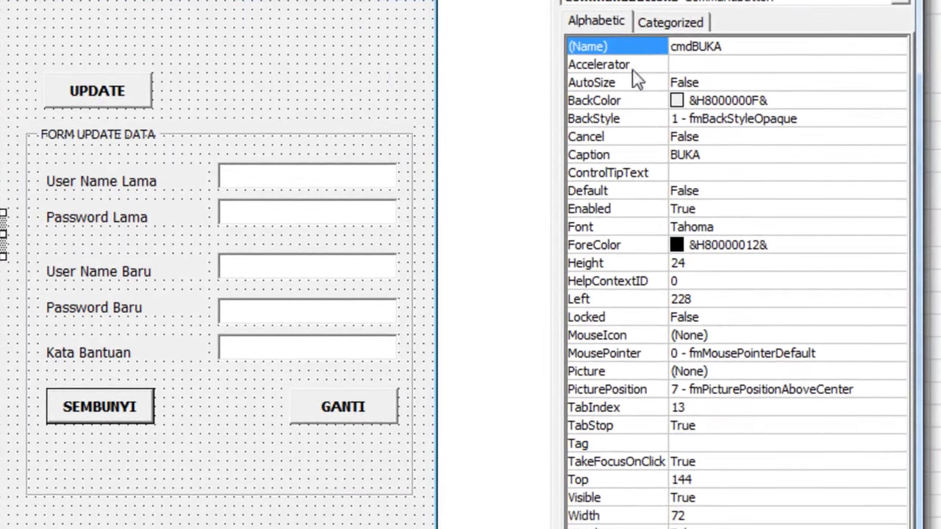
- Change the (Name) of CommandButton4, 5 and 6 to cmdUPDATE, cmdGANTI and cmdSEMBUNYI
left_click(146, 105)
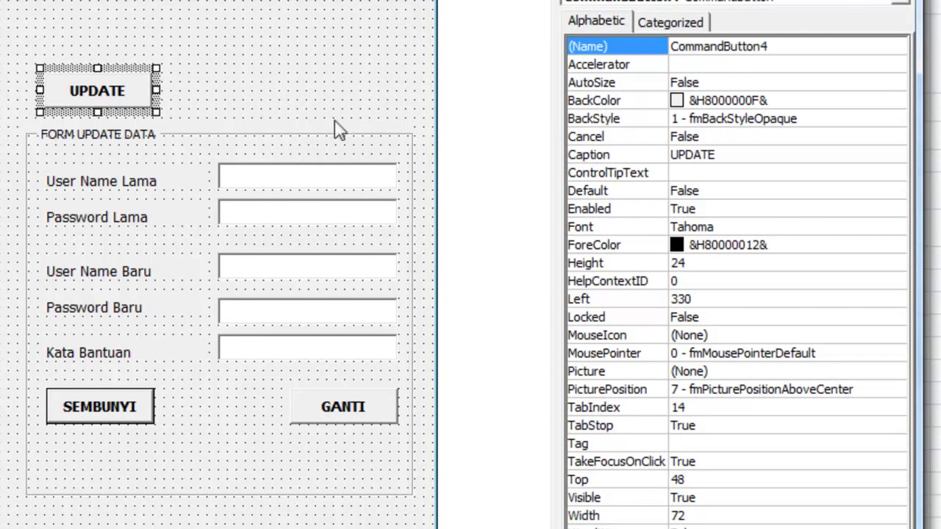
left_click(644, 47)
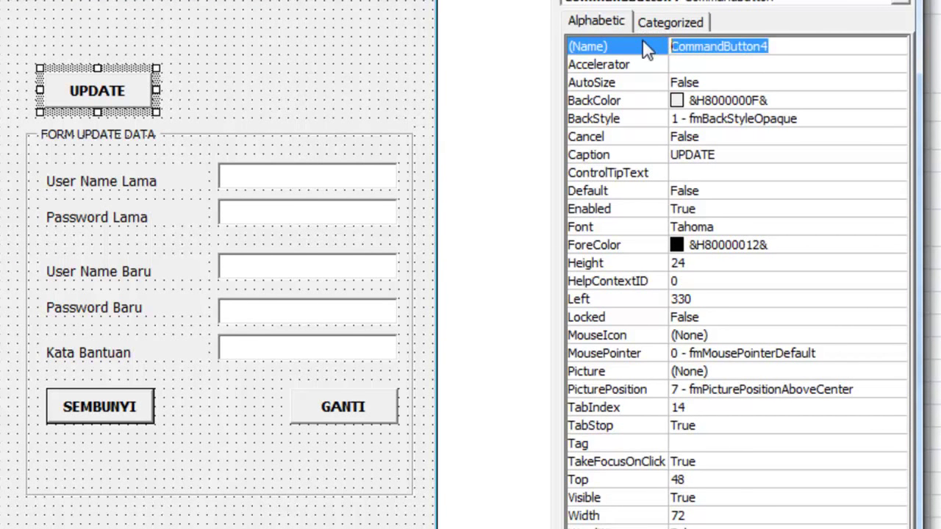
type("c")
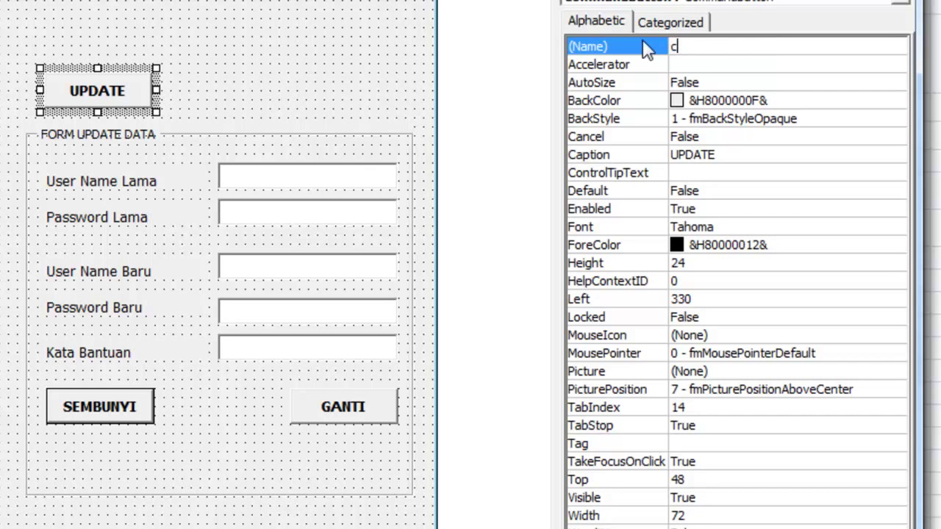
type("mdUP")
type("DATE")
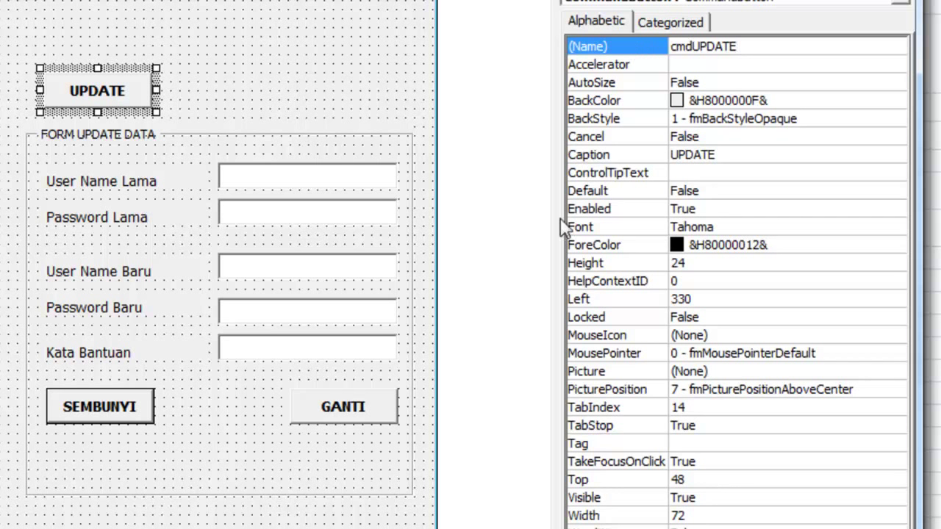
left_click(344, 425)
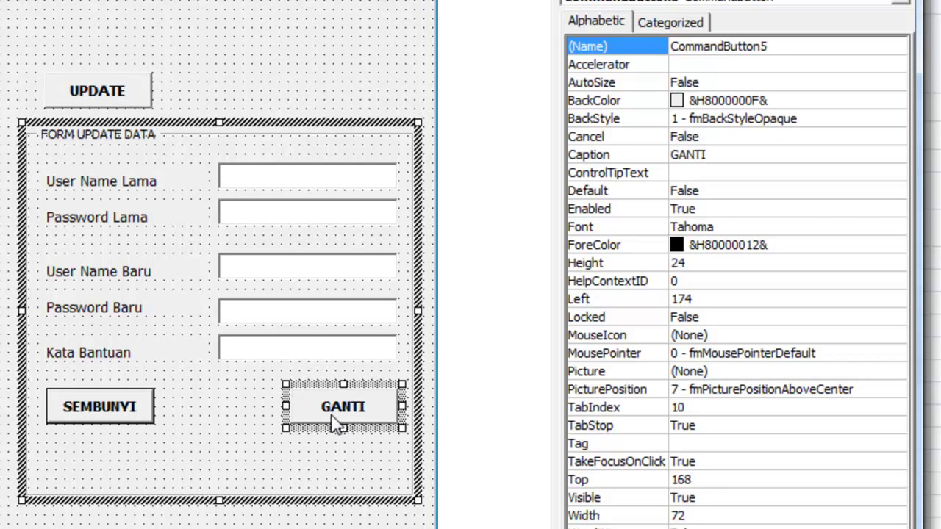
left_click(780, 47)
left_click(634, 52)
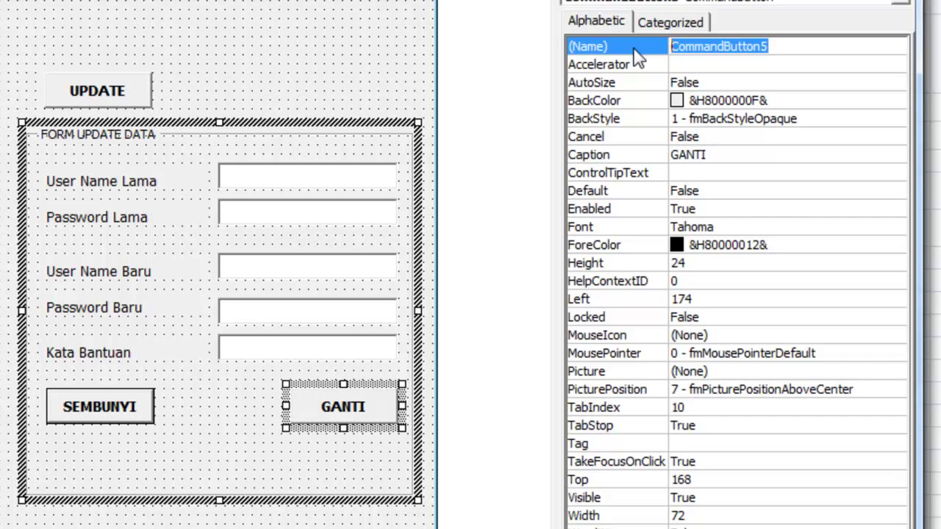
type("c")
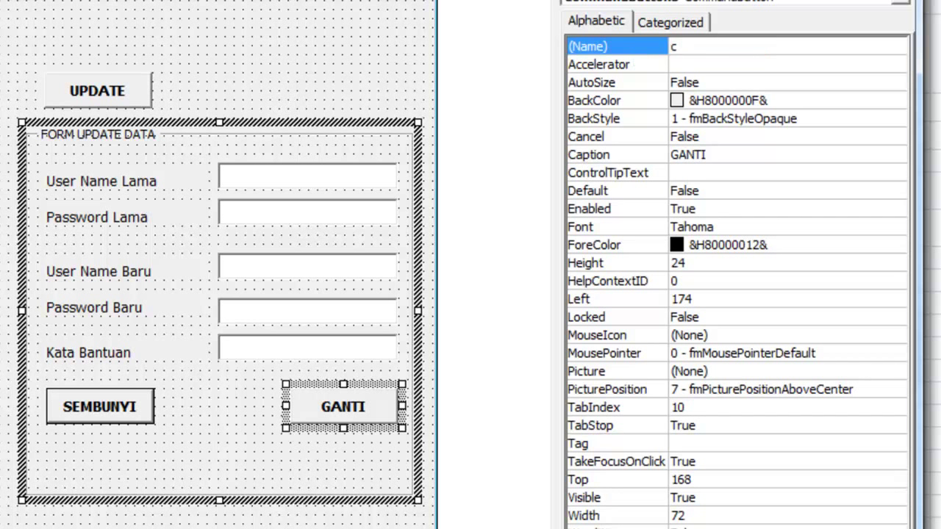
type("mdG")
type("ANTI")
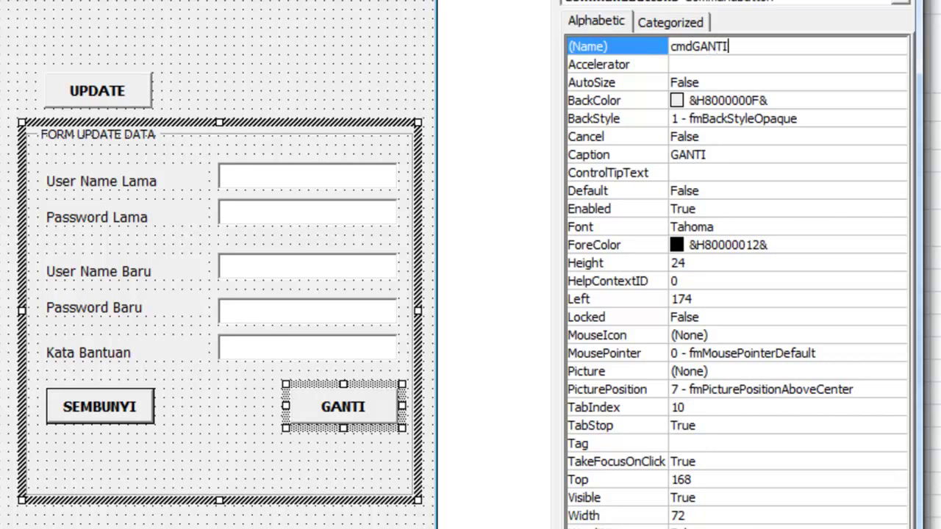
left_click(120, 427)
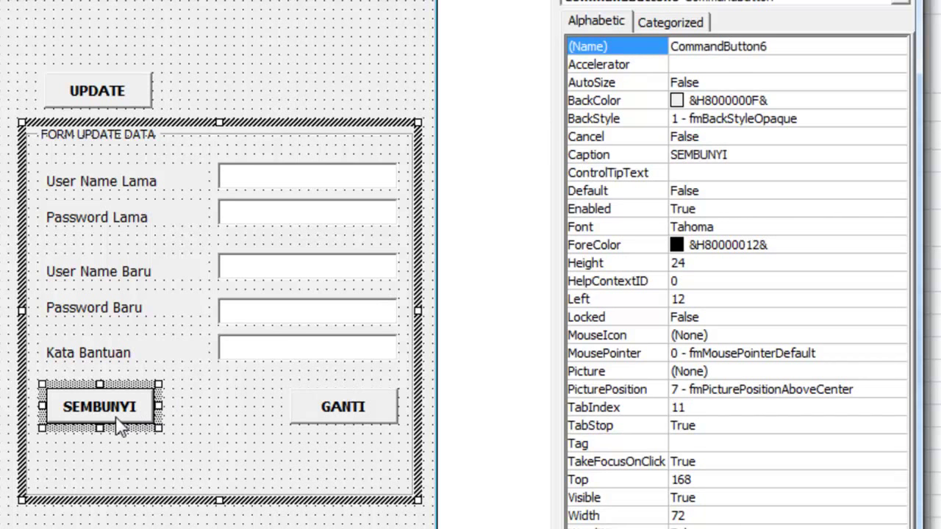
left_click_drag(776, 46, 609, 45)
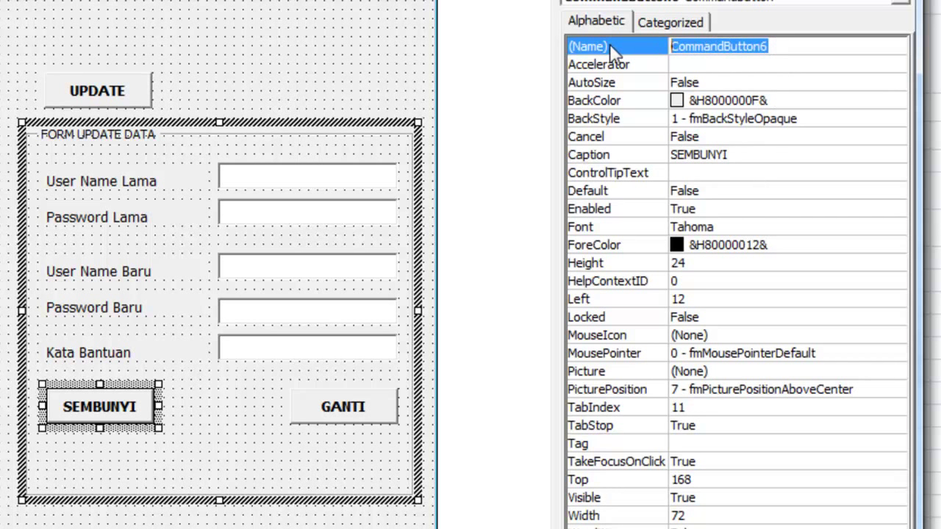
type("cmdS")
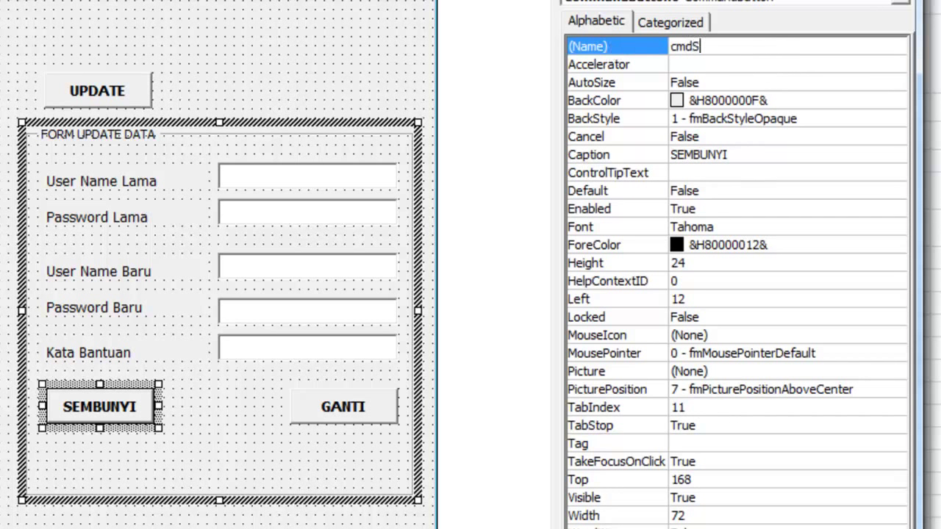
type("EMBUNYI")
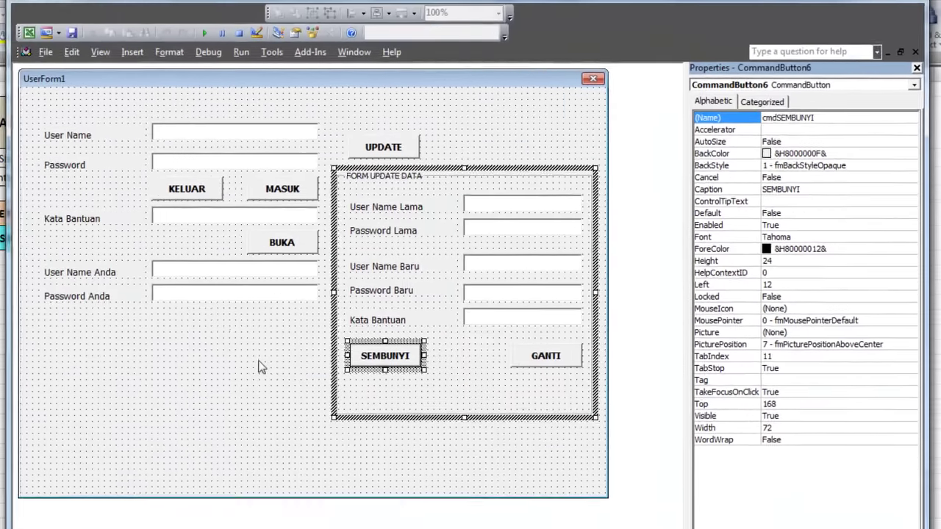
left_click(317, 358)
left_click(544, 211)
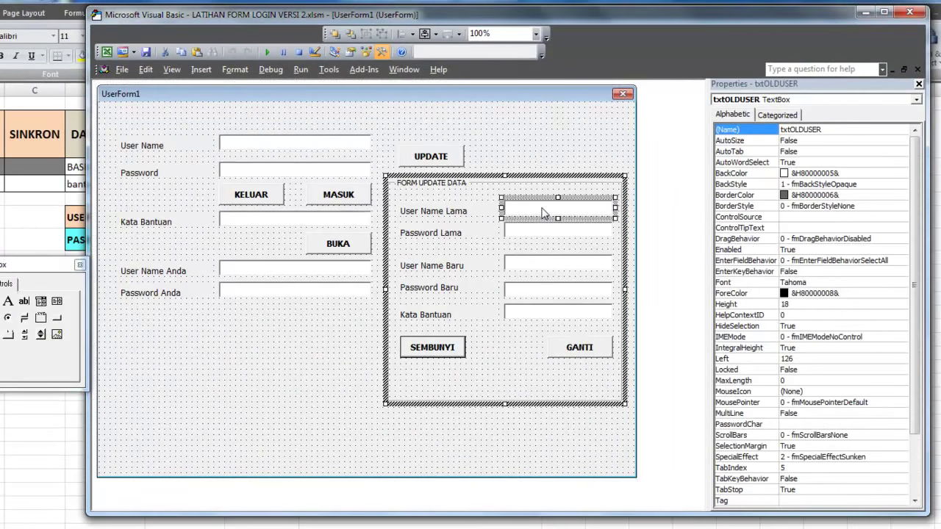
left_click(544, 235)
left_click(540, 268)
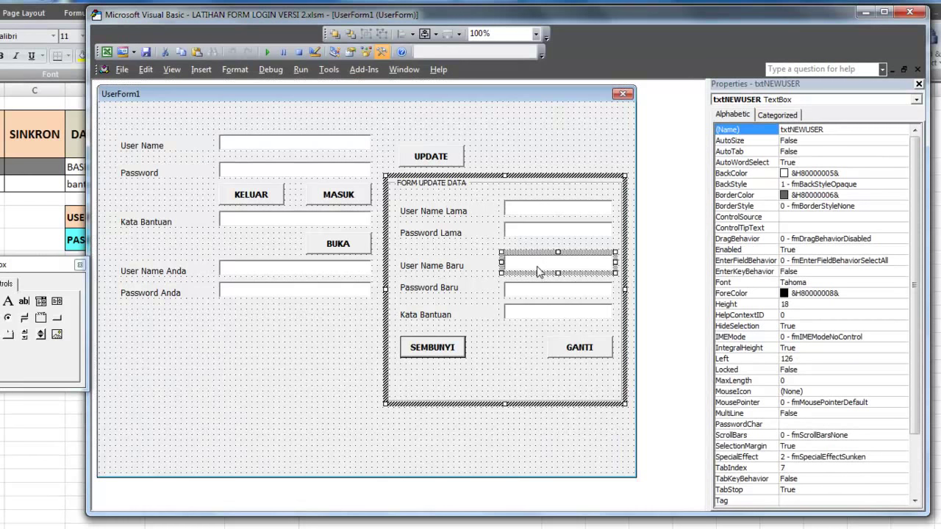
left_click(539, 291)
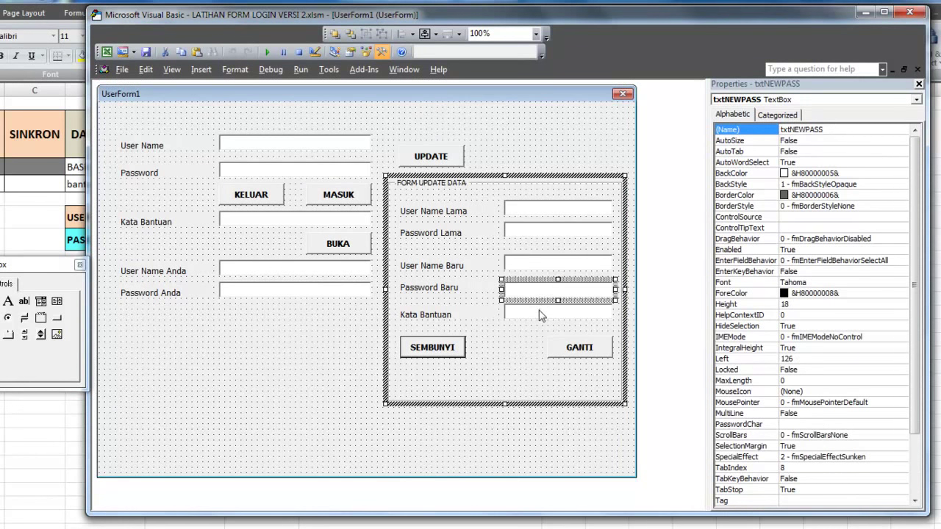
left_click(542, 312)
left_click(324, 145)
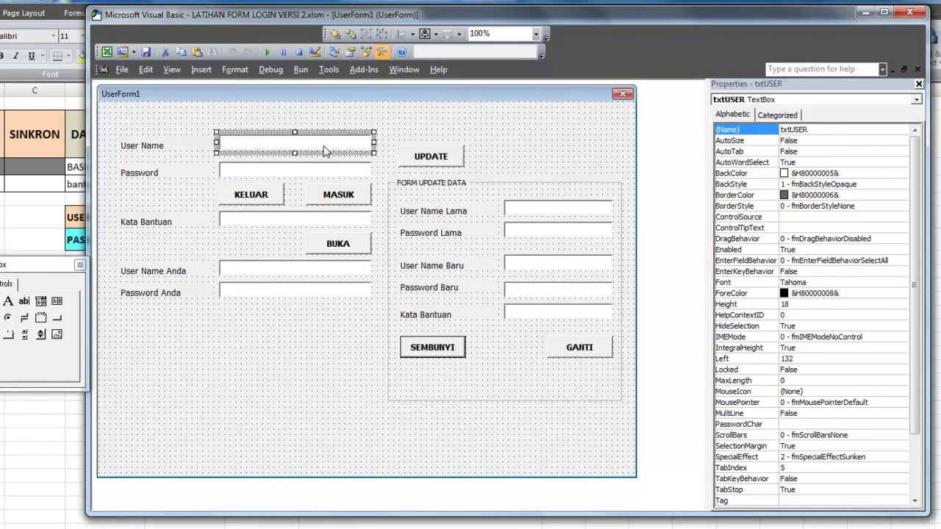
left_click(321, 175)
left_click(314, 219)
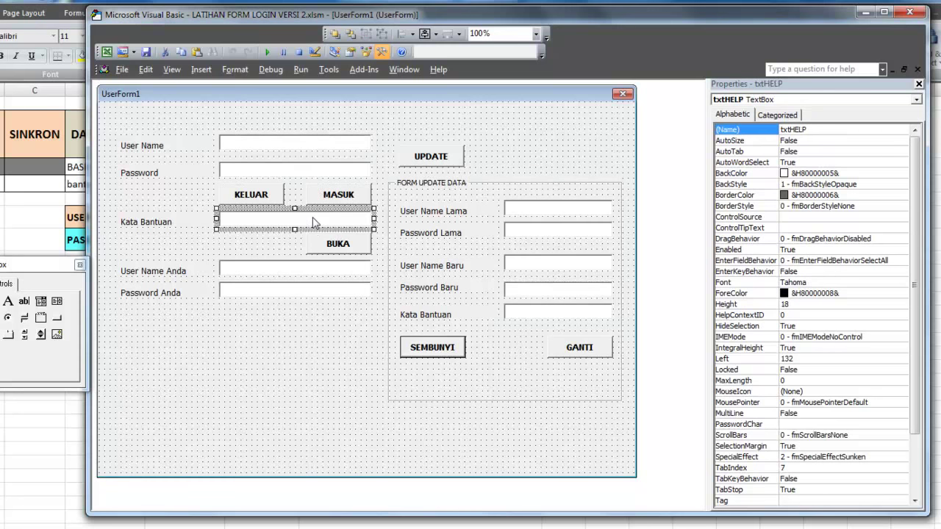
left_click(312, 270)
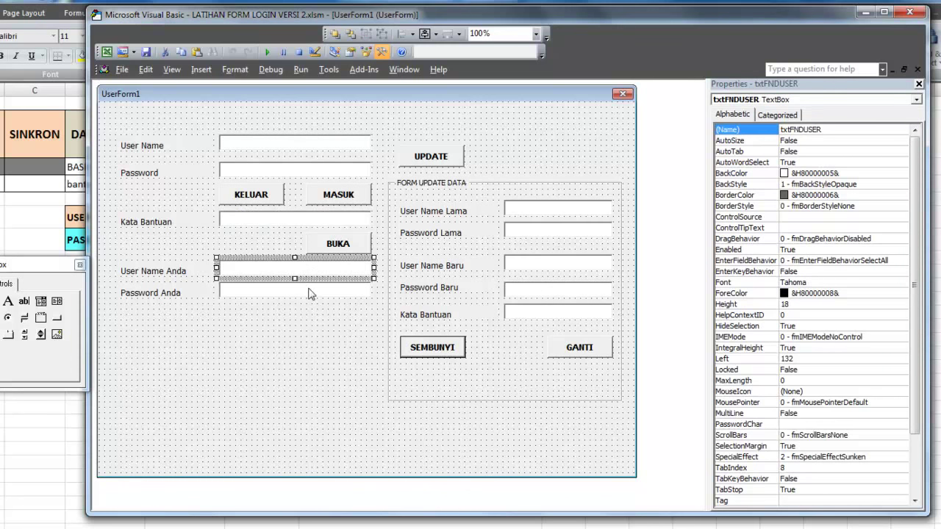
left_click(309, 293)
left_click(320, 351)
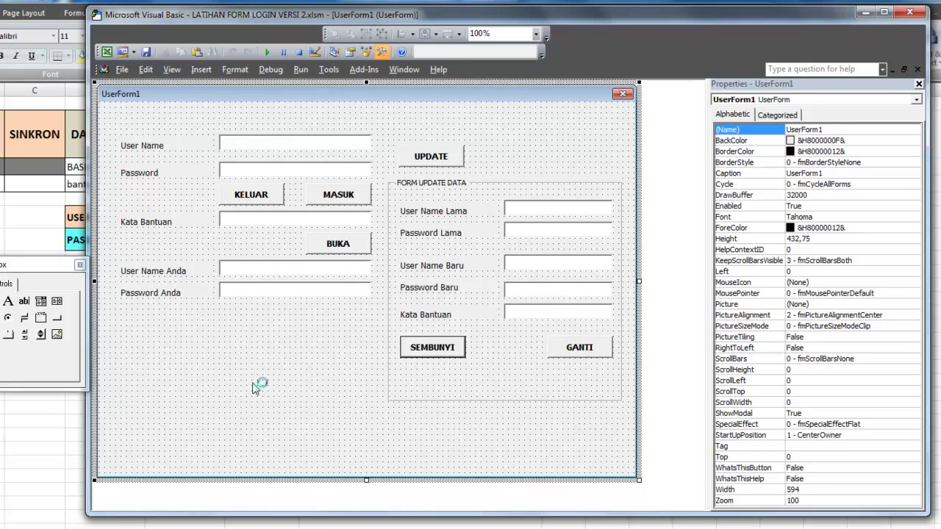
- Set UserForm1's BackColor to dark maroon from the Palette
left_click(299, 354)
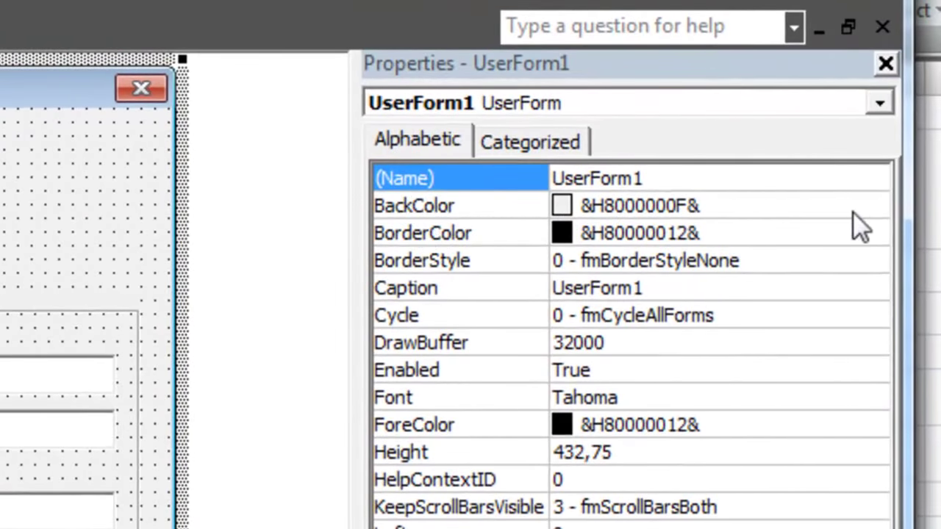
left_click(852, 212)
left_click(874, 206)
left_click(678, 243)
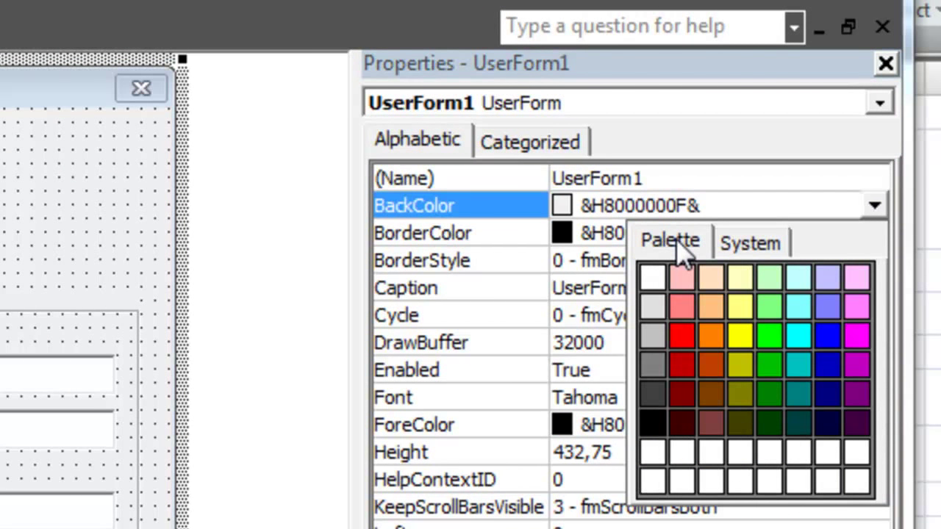
left_click(684, 424)
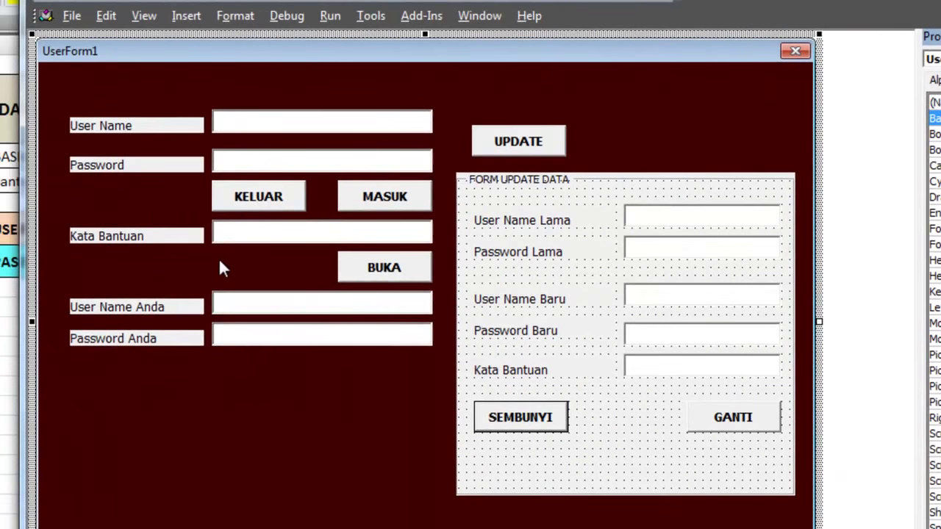
- Give the User Name, Password, Kata Bantuan, User Name Anda and Password Anda labels a maroon background
left_click(175, 131)
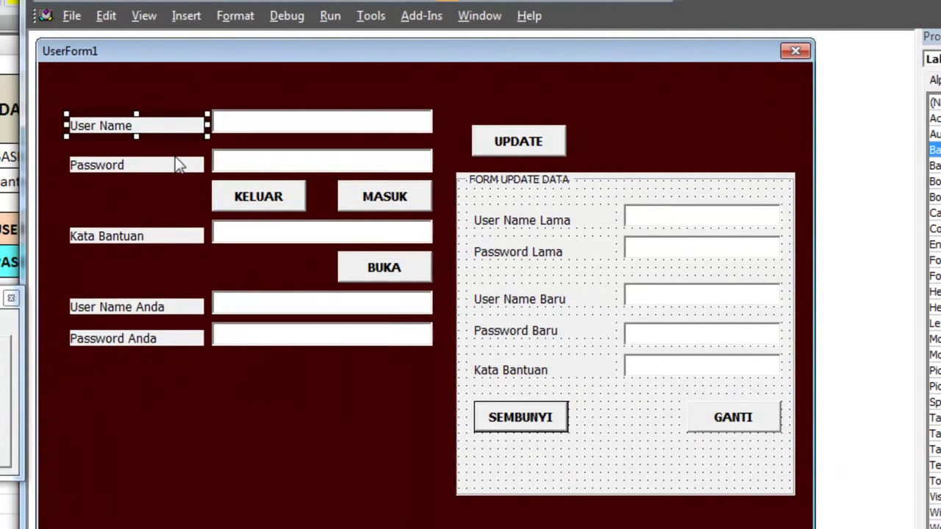
left_click(178, 163, "ctrl")
left_click(170, 231, "ctrl")
left_click(175, 304, "ctrl")
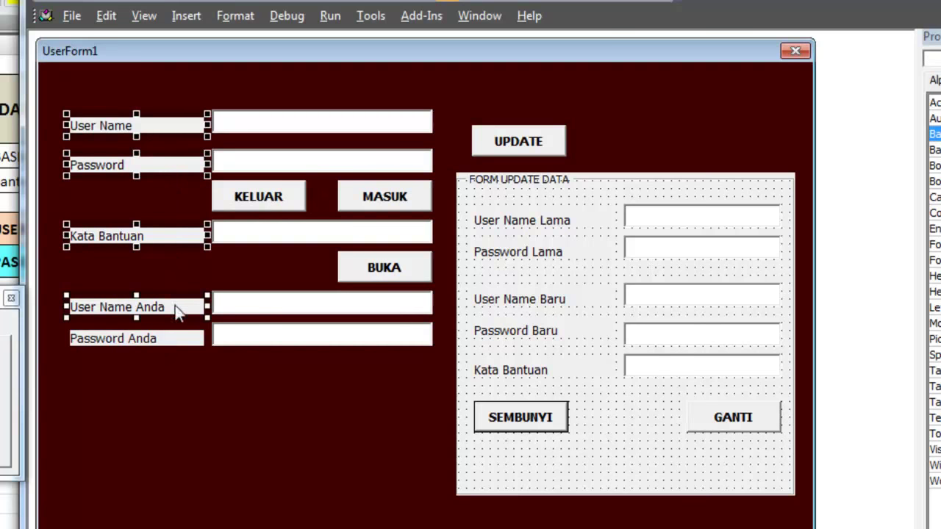
left_click(175, 336, "ctrl")
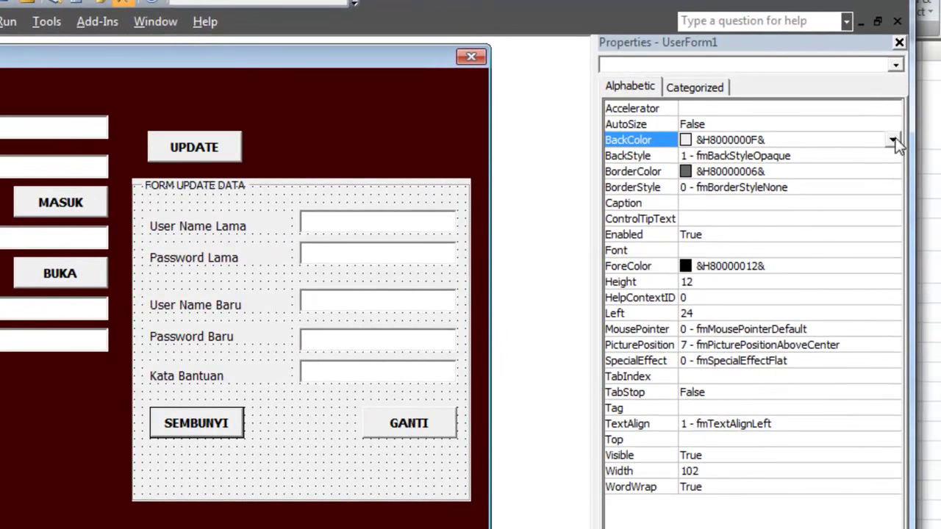
left_click(892, 141)
left_click(781, 162)
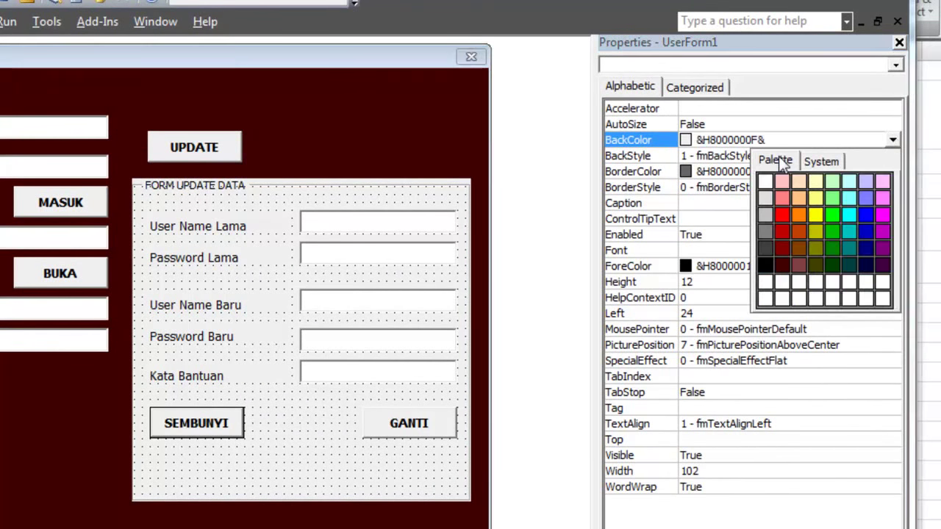
left_click(783, 268)
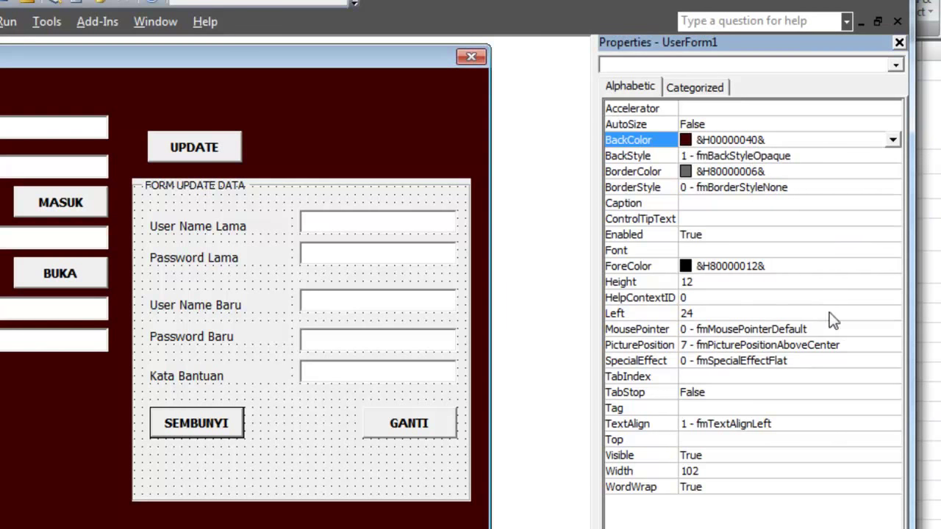
- Set those five labels' ForeColor to white
left_click(892, 266)
left_click(892, 266)
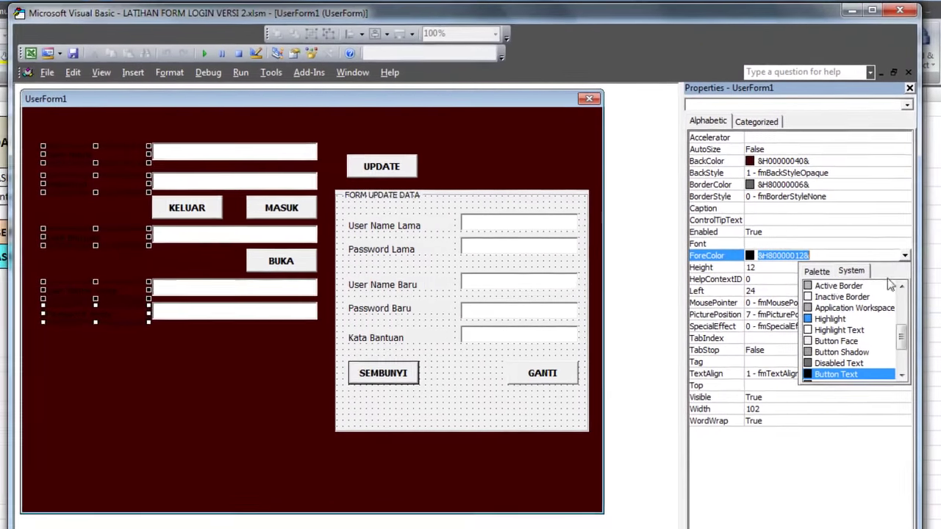
left_click(816, 271)
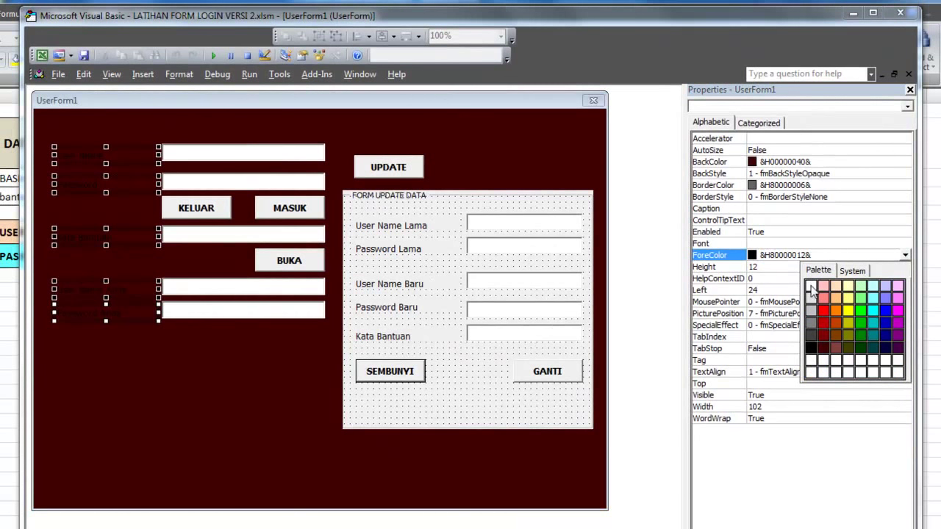
left_click(811, 287)
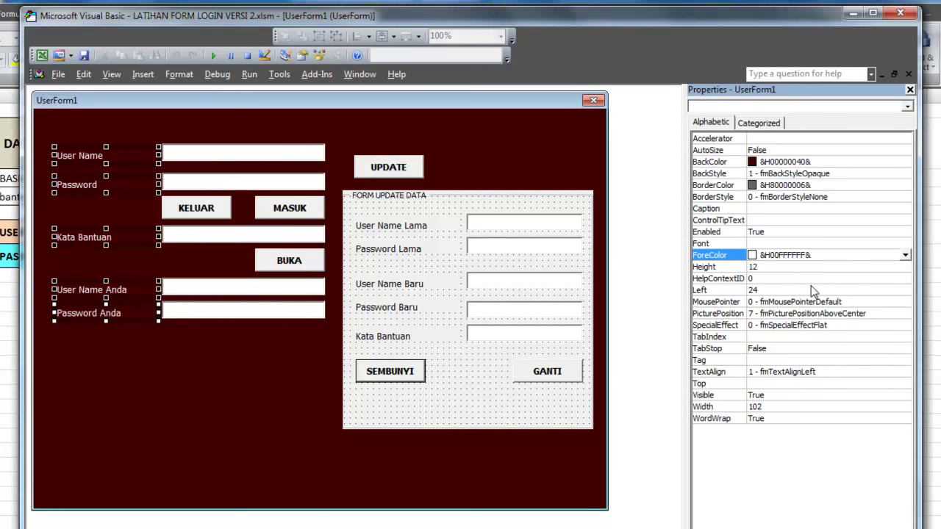
left_click(216, 385)
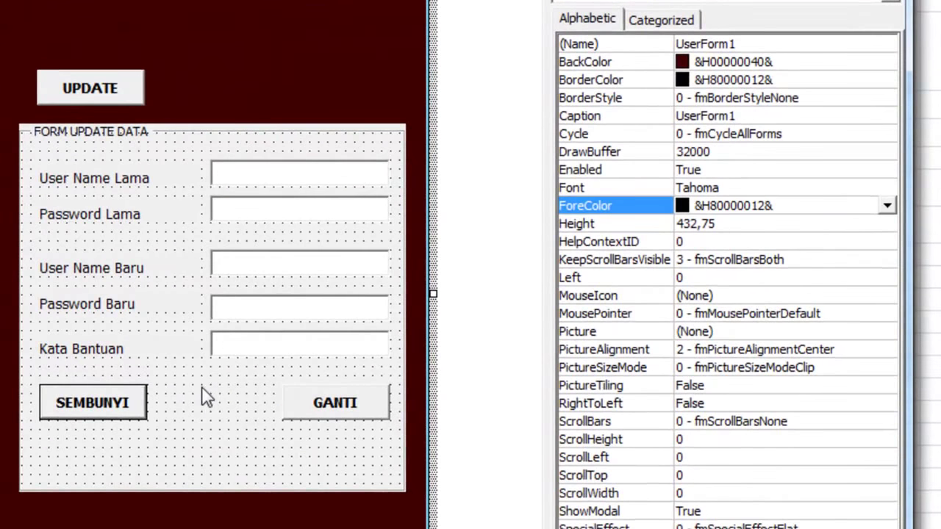
- Give the FORM UPDATE DATA frame a dark maroon background and a white caption
left_click(204, 393)
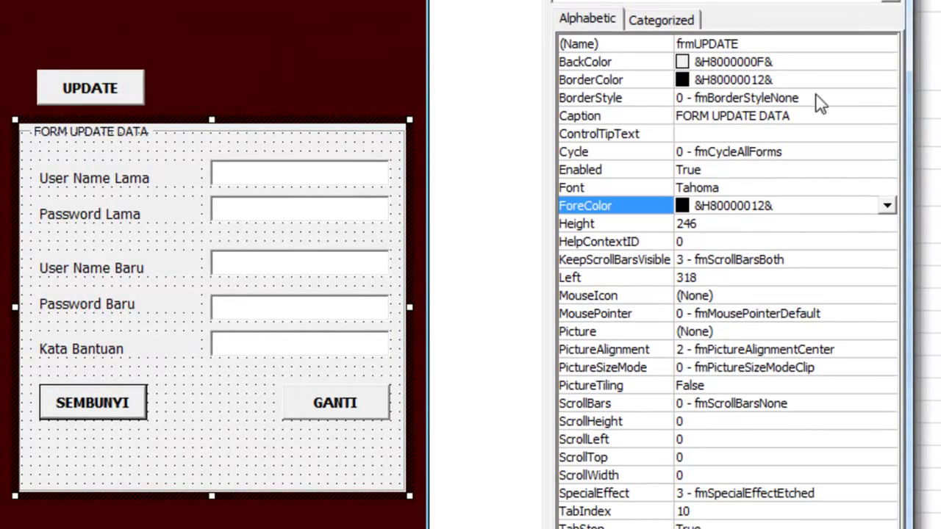
left_click(890, 63)
left_click(887, 62)
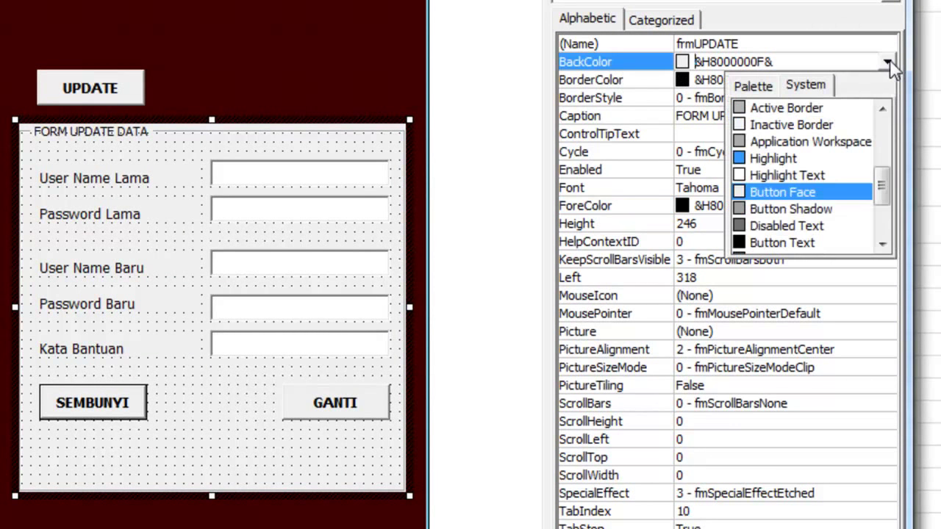
left_click(757, 90)
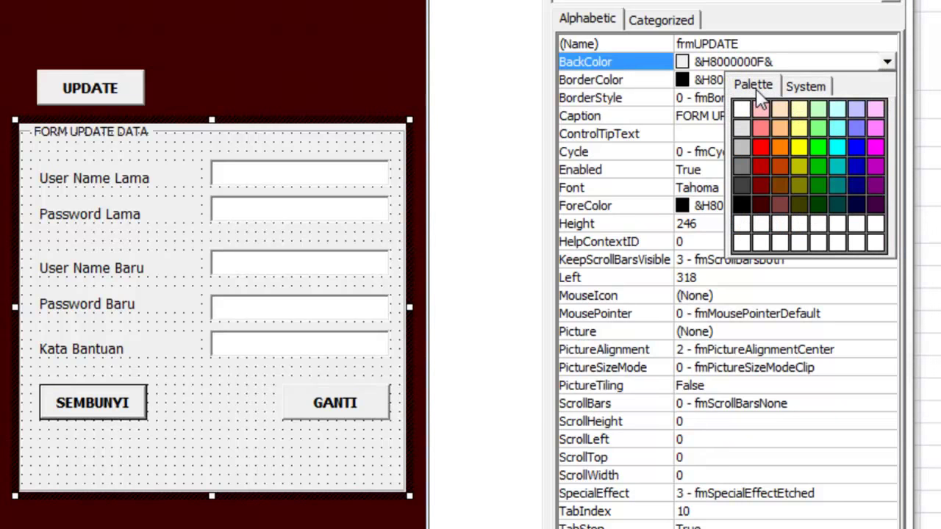
left_click(760, 205)
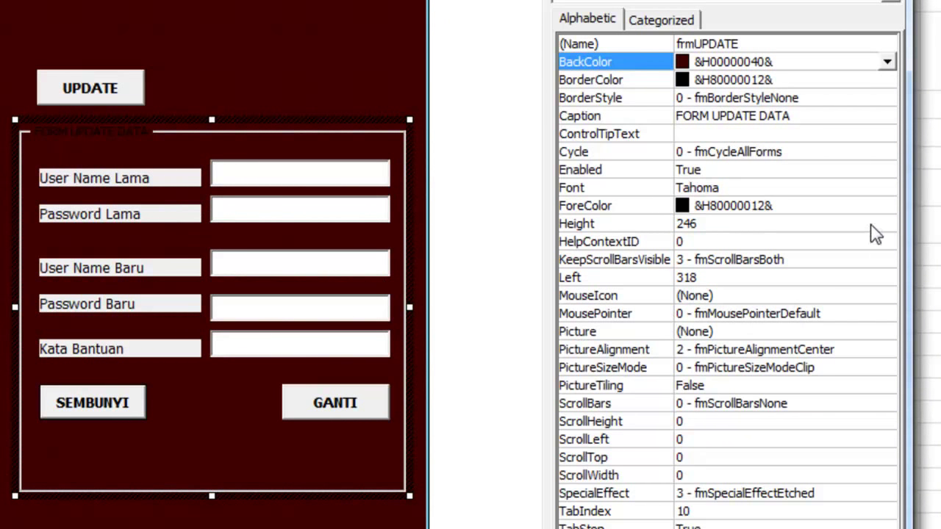
left_click(886, 209)
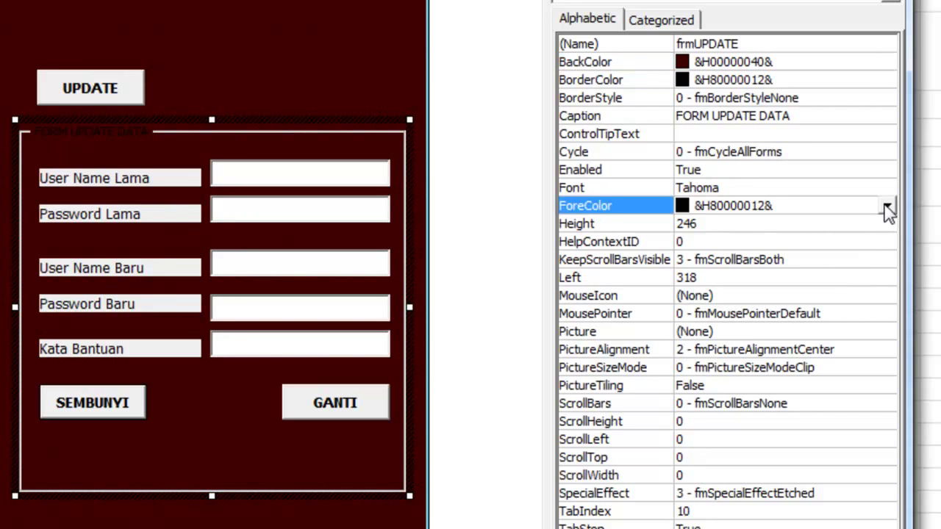
left_click(887, 208)
left_click(752, 230)
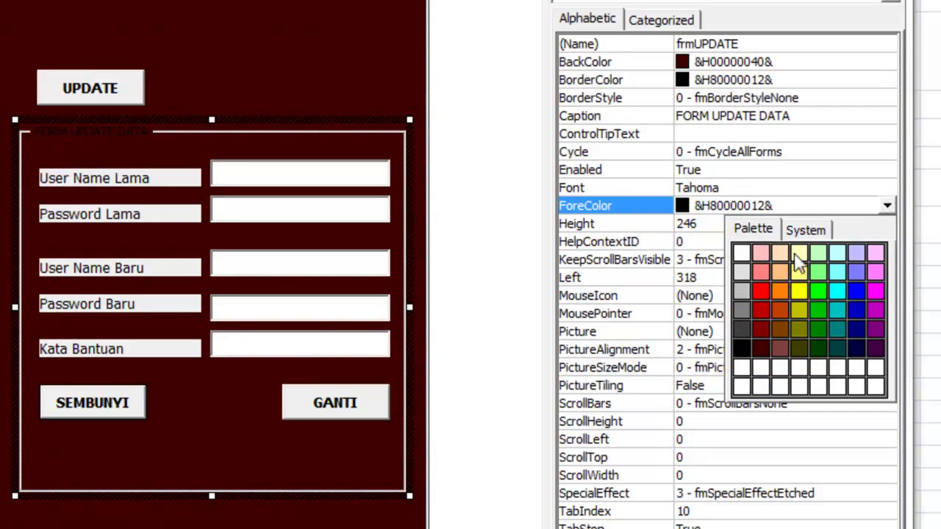
left_click(742, 254)
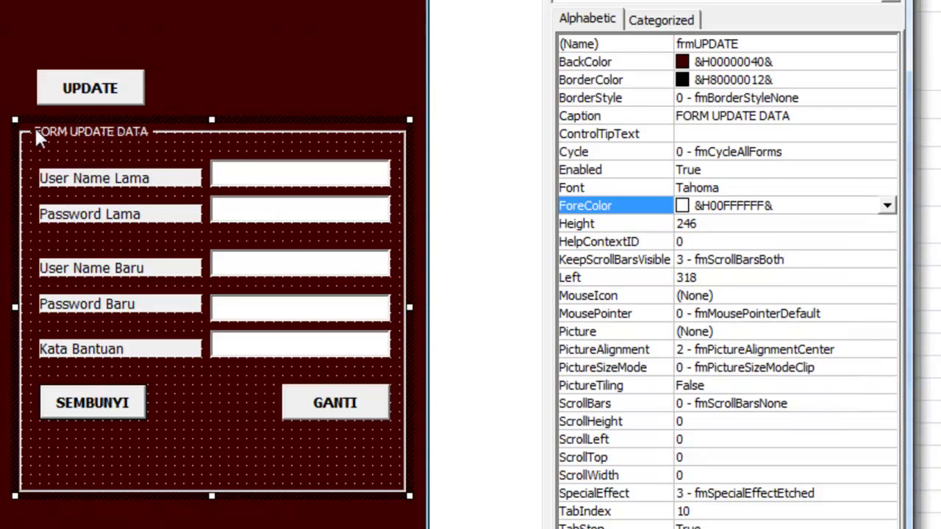
- Give the User Name Lama, Password Lama, User Name Baru, Password Baru and Kata Bantuan labels a maroon background
left_click(169, 188)
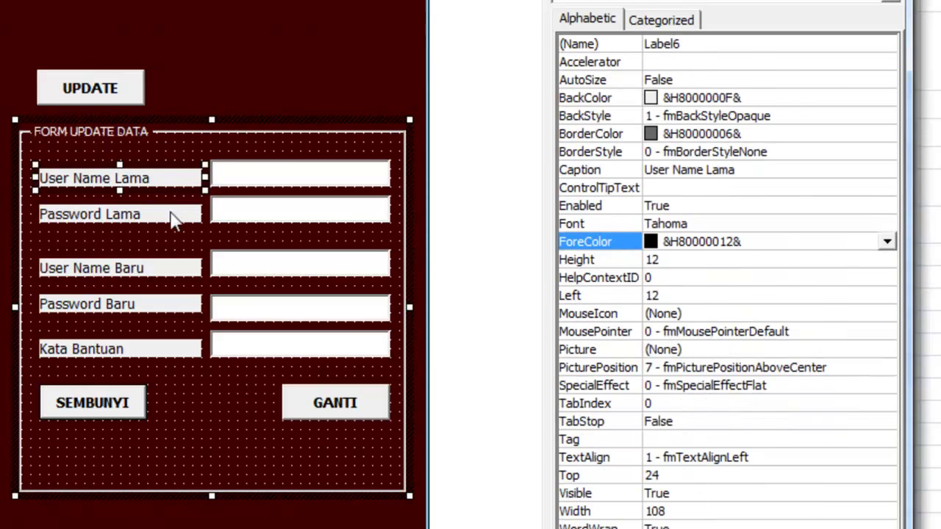
left_click(171, 219, "ctrl")
left_click(170, 271, "ctrl")
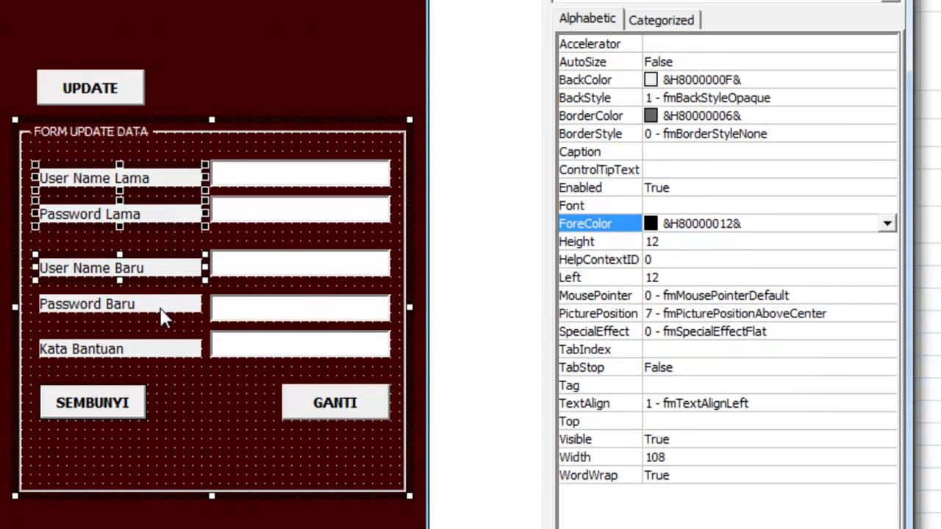
left_click(163, 311, "ctrl")
left_click(163, 351, "ctrl")
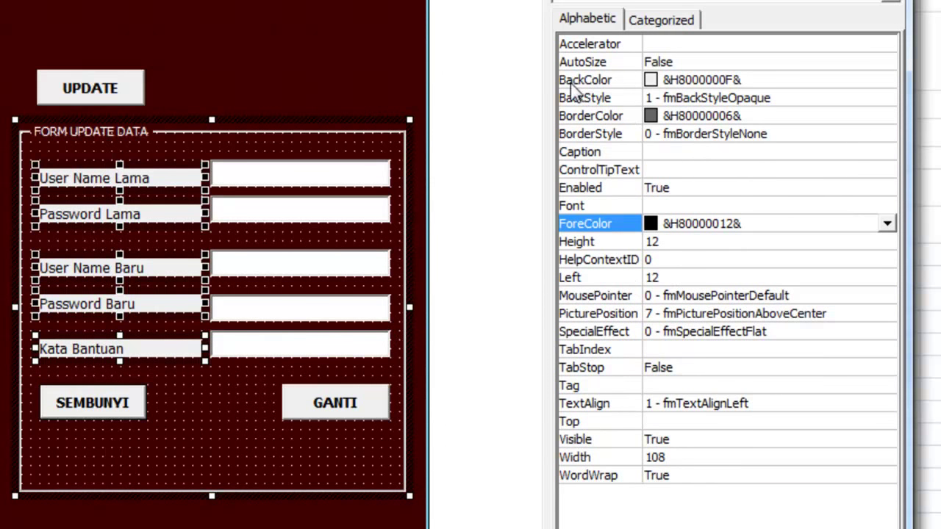
left_click(886, 80)
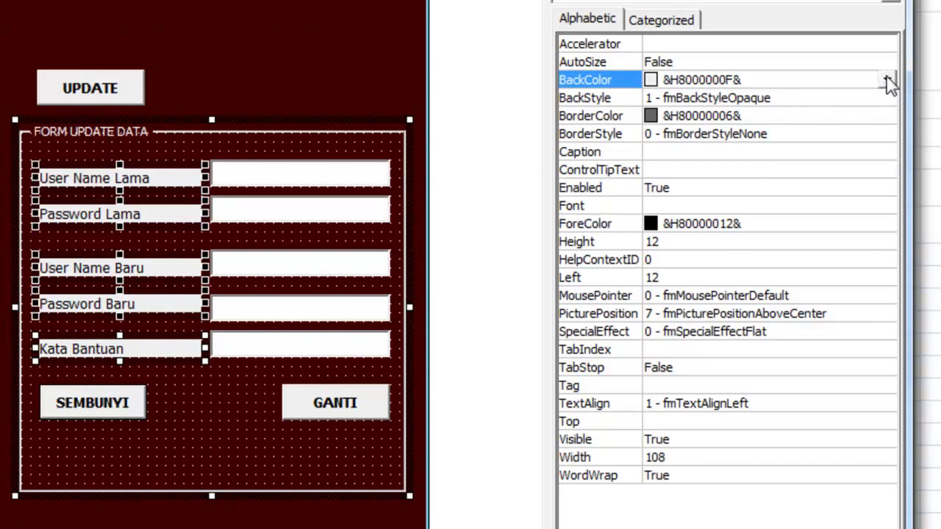
left_click(886, 80)
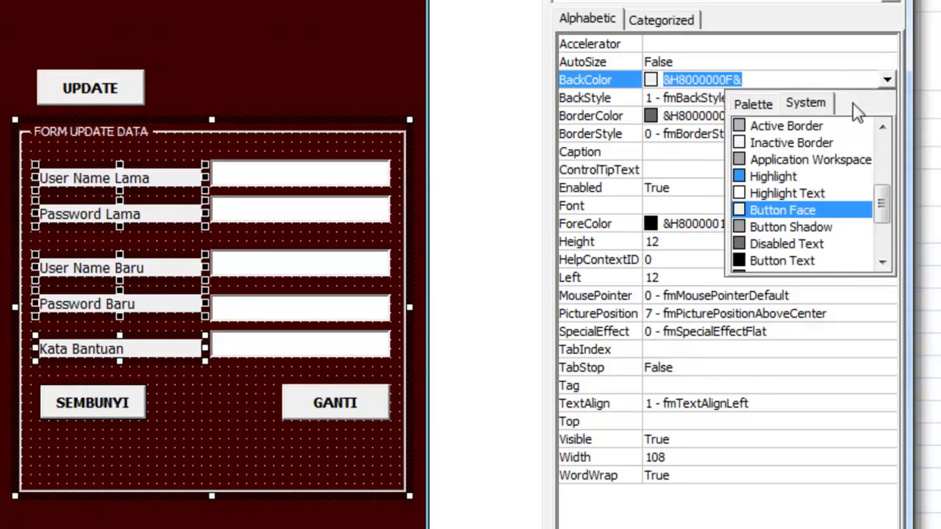
left_click(754, 104)
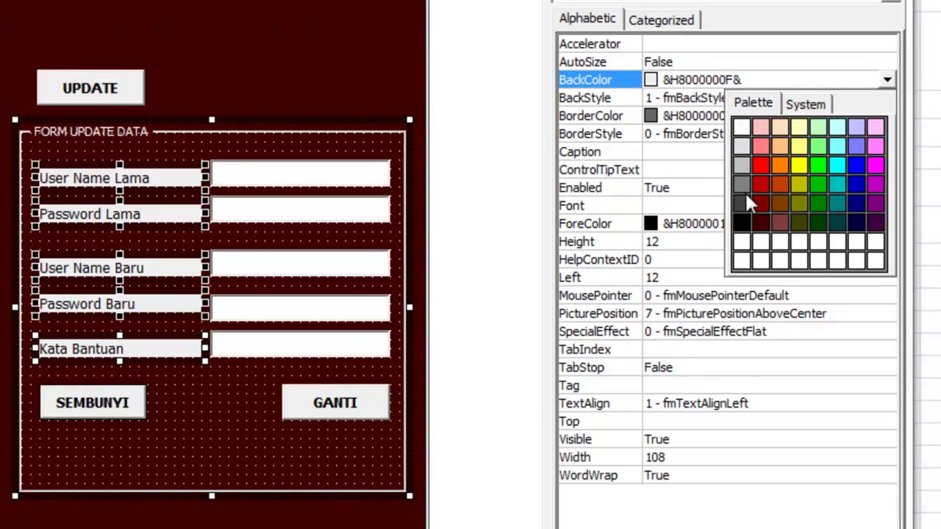
left_click(761, 223)
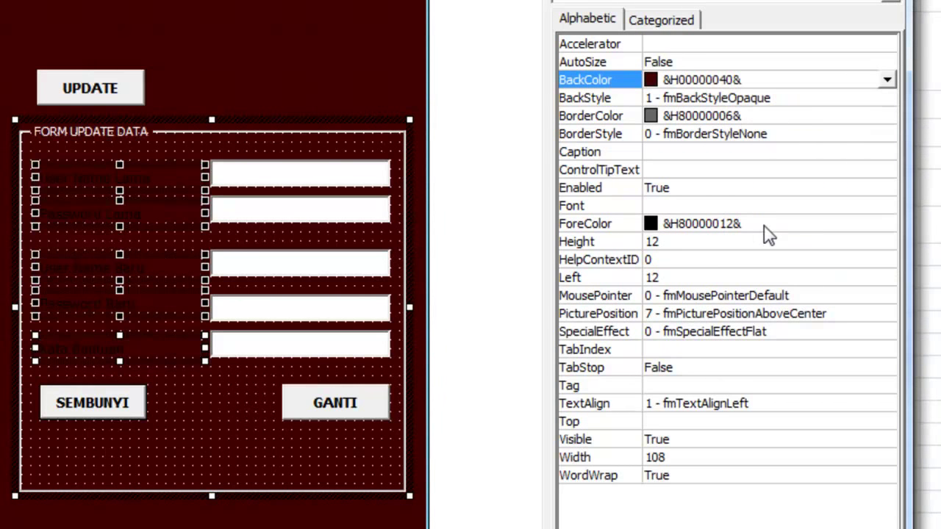
- Set those five frame labels' ForeColor to white
left_click(896, 225)
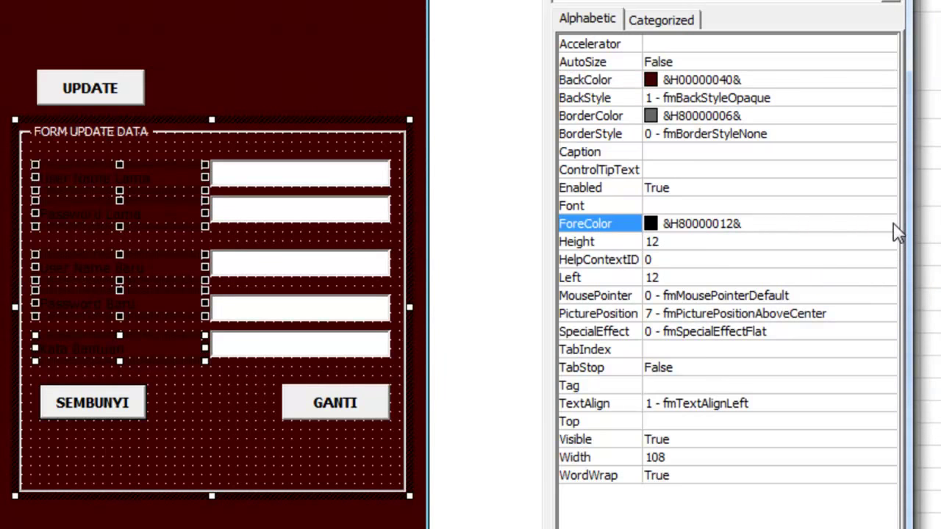
left_click(887, 224)
left_click(756, 248)
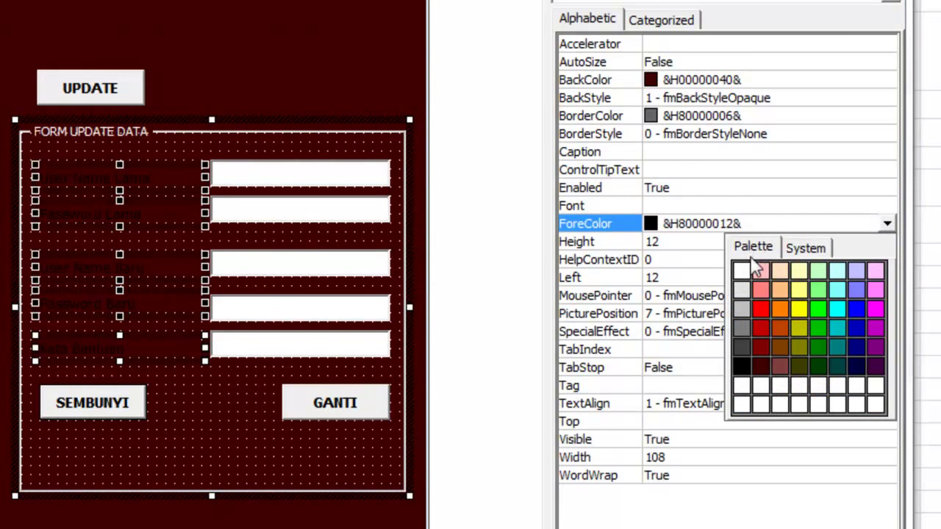
left_click(741, 270)
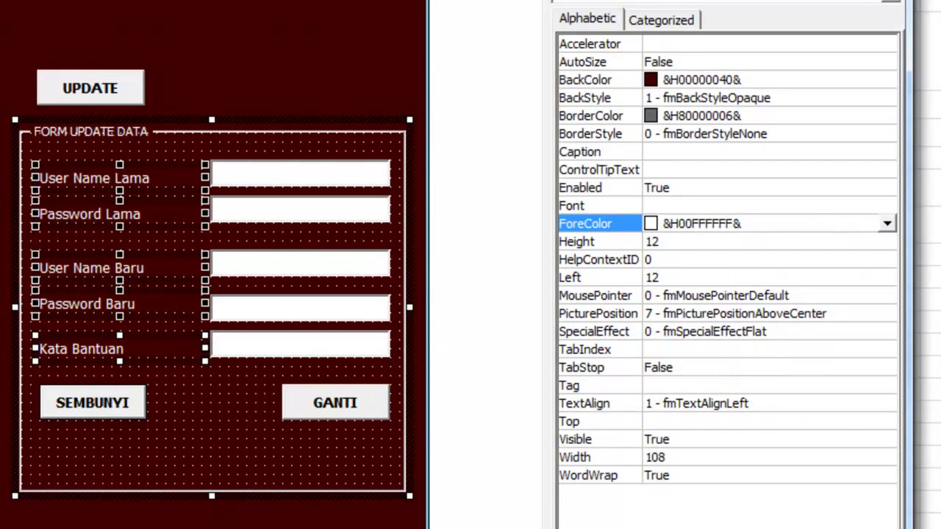
left_click(118, 507)
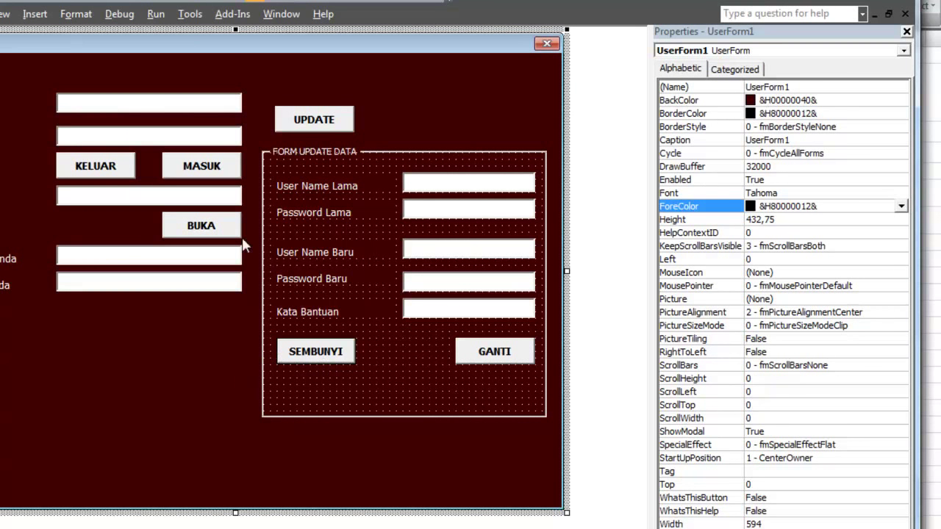
- Set the MASUK button's BackColor to dark green (&H00008000&) and ForeColor to yellow (&H0000FFFF&)
left_click(227, 175)
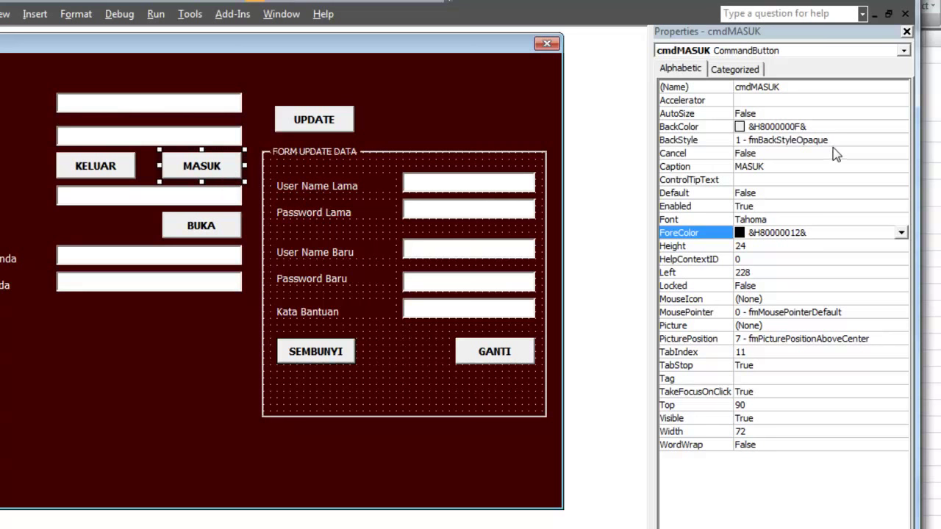
left_click(901, 127)
left_click(900, 126)
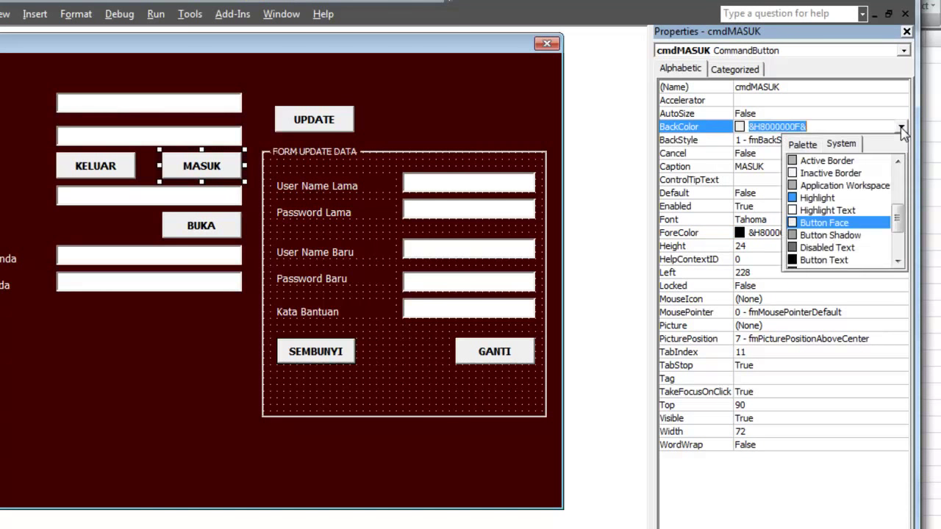
left_click(804, 144)
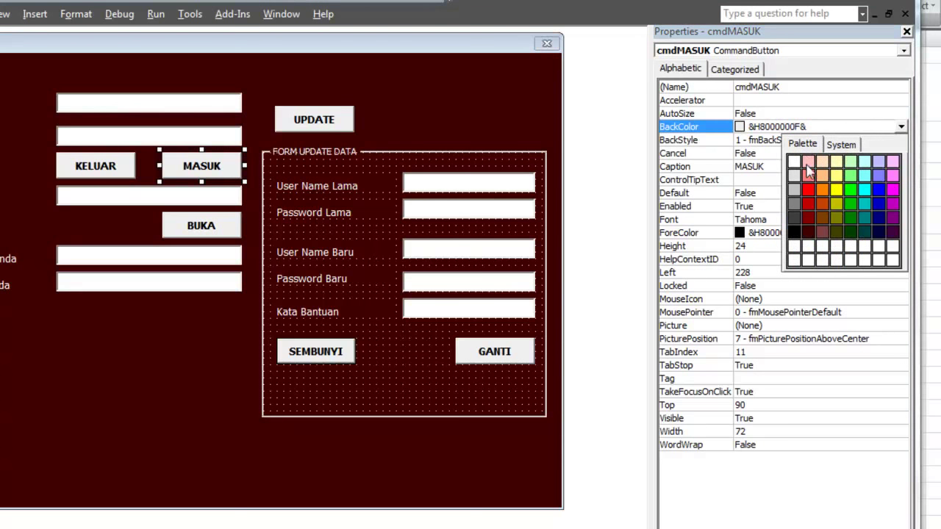
left_click(852, 203)
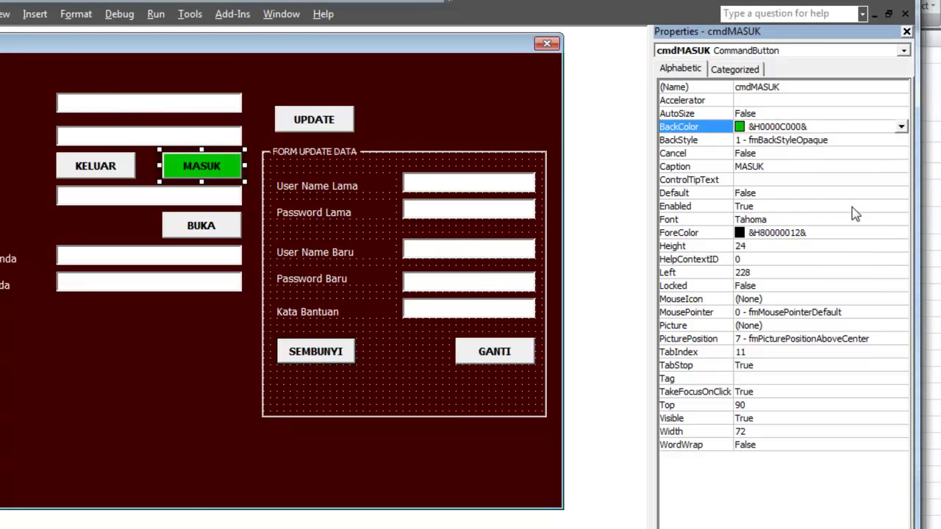
left_click(901, 127)
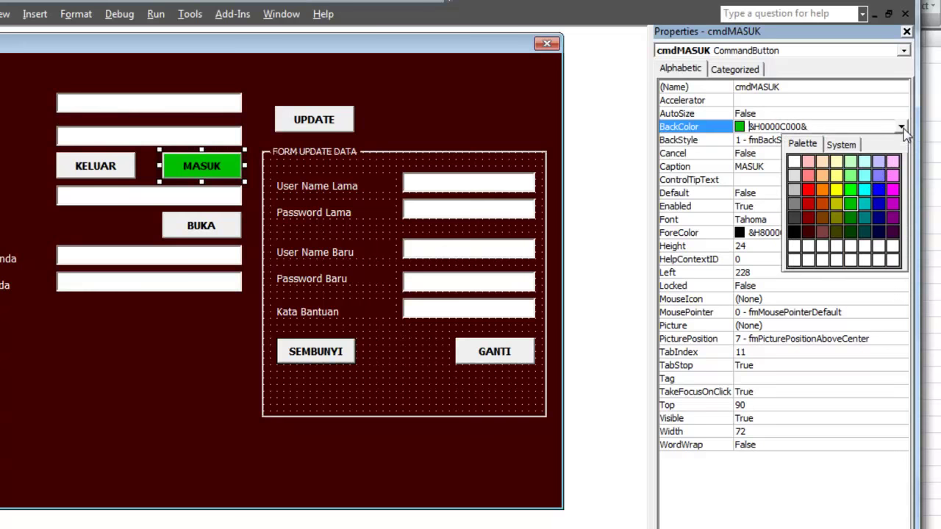
left_click(850, 218)
left_click(905, 234)
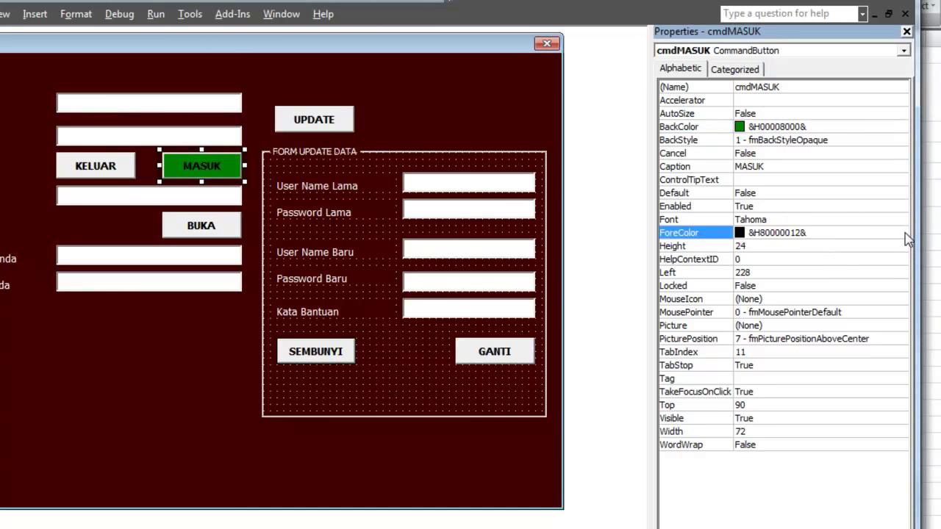
left_click(901, 233)
left_click(802, 250)
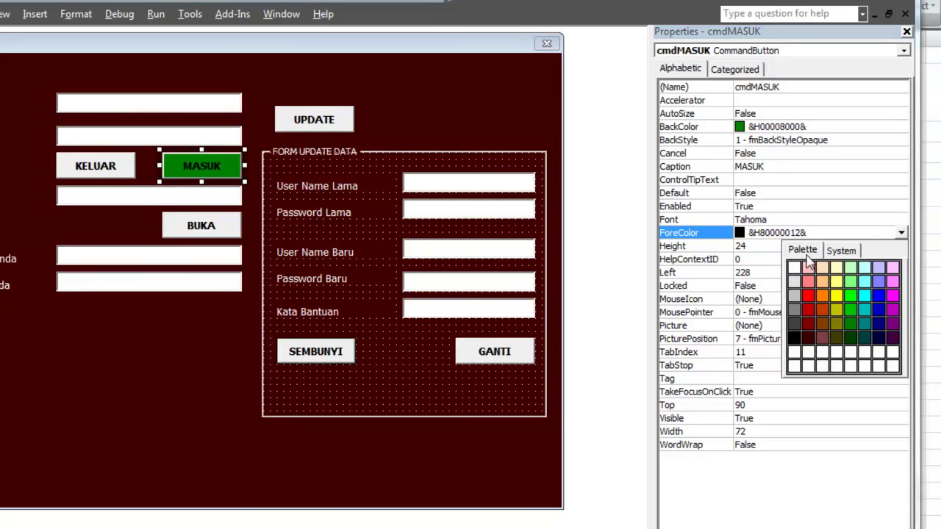
left_click(836, 294)
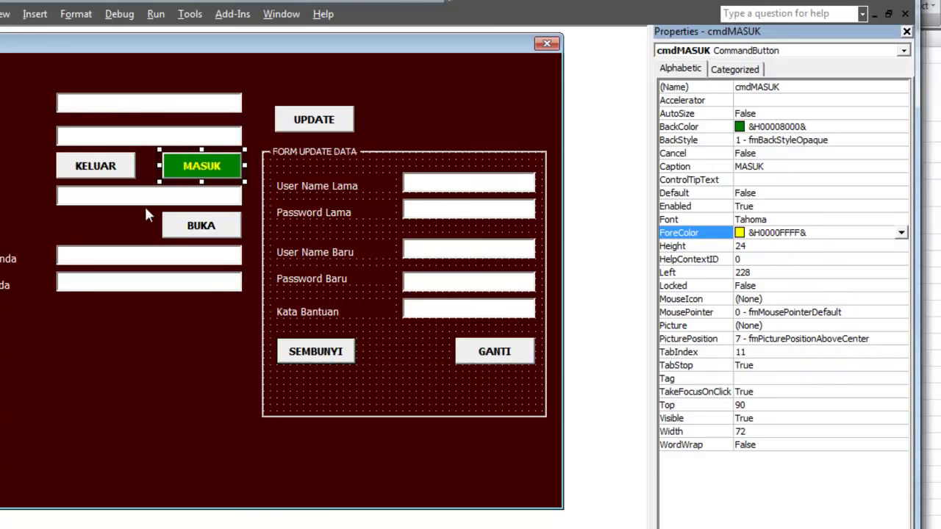
left_click(128, 175)
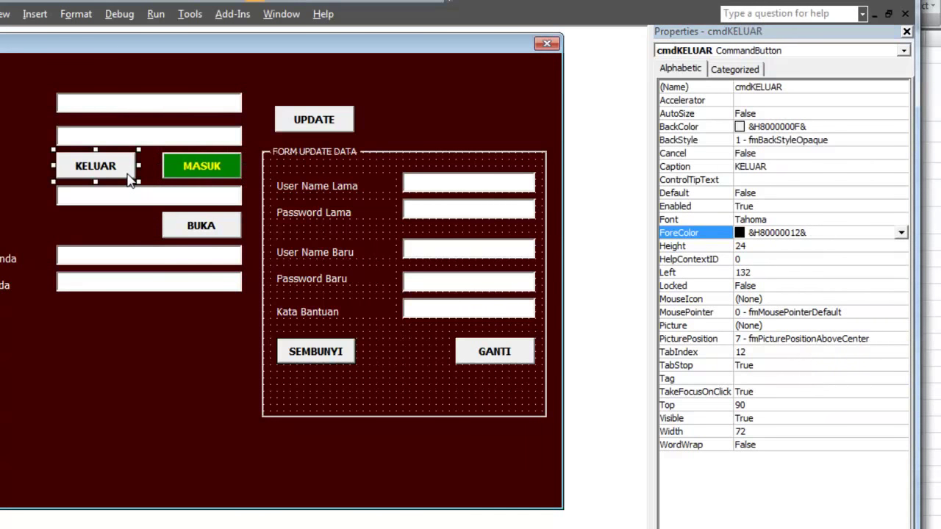
- Give the KELUAR button a red background and yellow caption
left_click(901, 126)
left_click(901, 126)
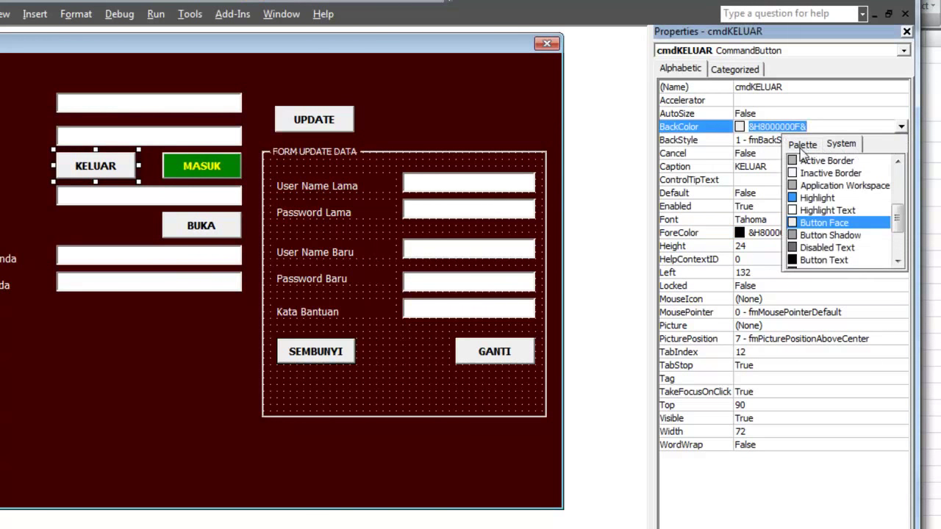
left_click(803, 145)
left_click(809, 188)
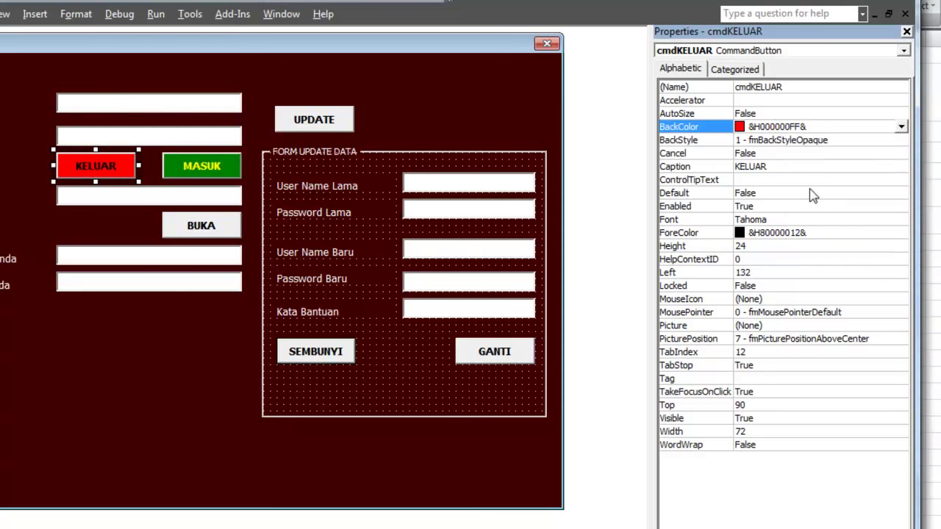
left_click(900, 234)
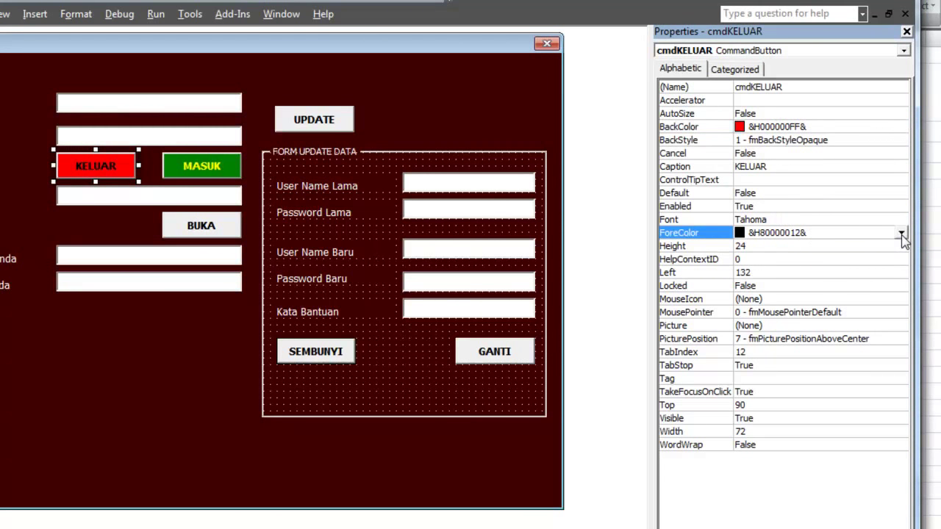
left_click(901, 232)
left_click(803, 250)
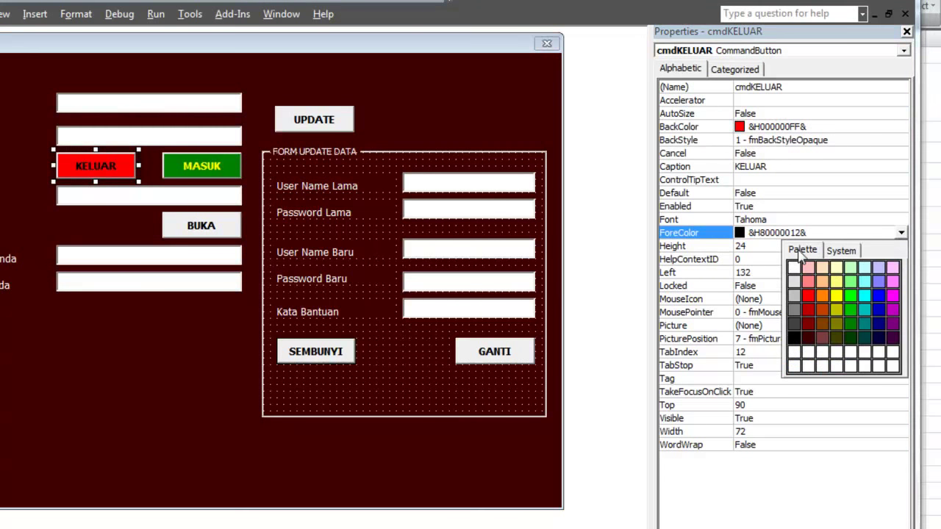
left_click(837, 296)
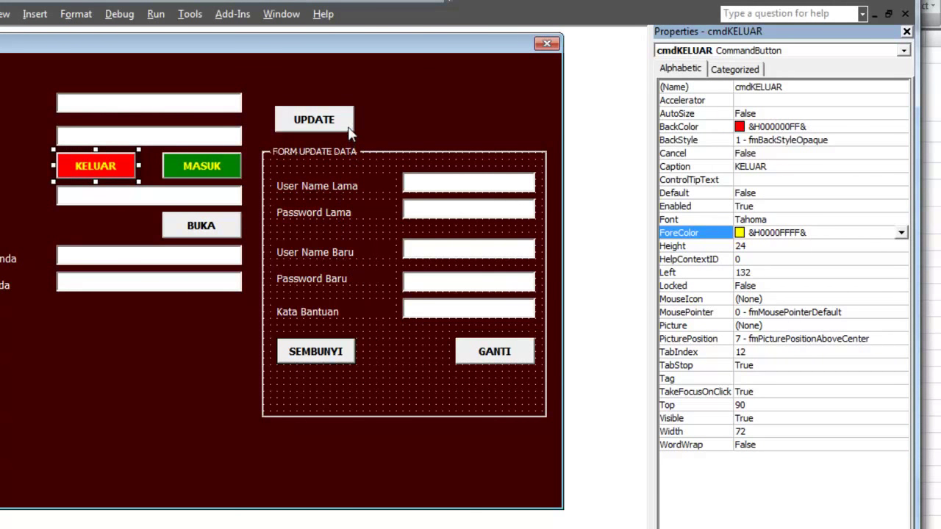
- Give the BUKA button an orange background and yellow caption
left_click(231, 225)
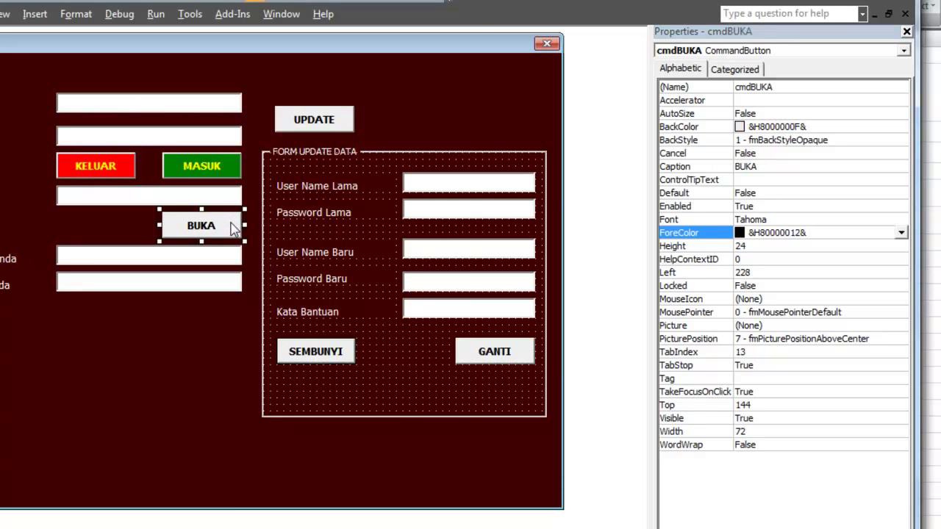
left_click(891, 126)
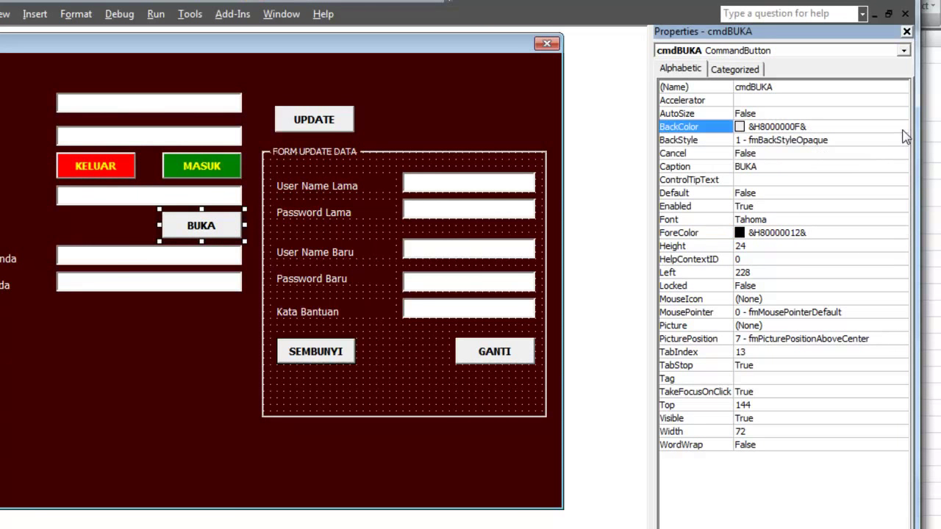
left_click(901, 126)
left_click(802, 145)
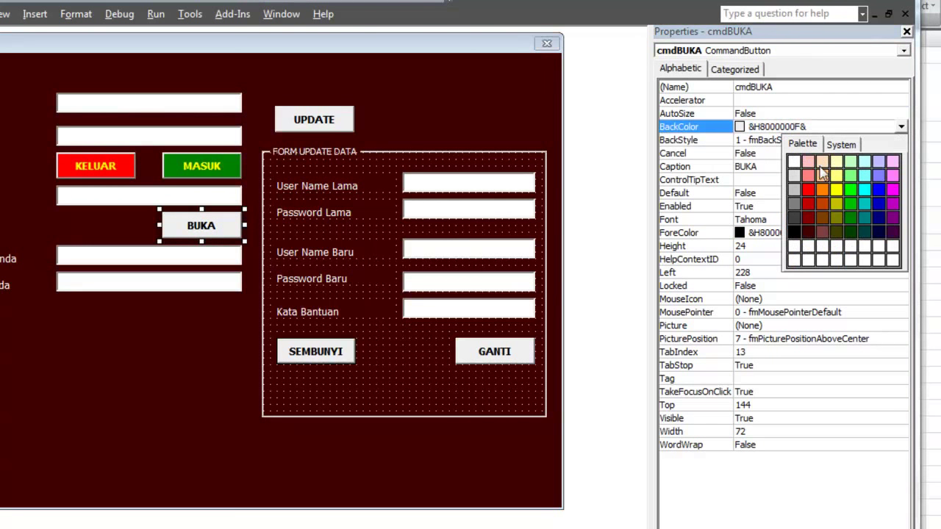
left_click(823, 192)
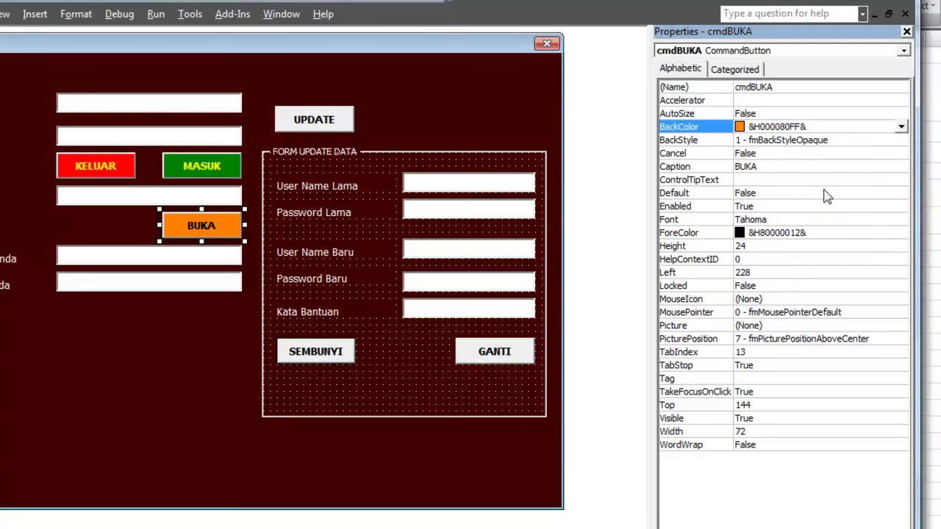
left_click(901, 233)
left_click(901, 232)
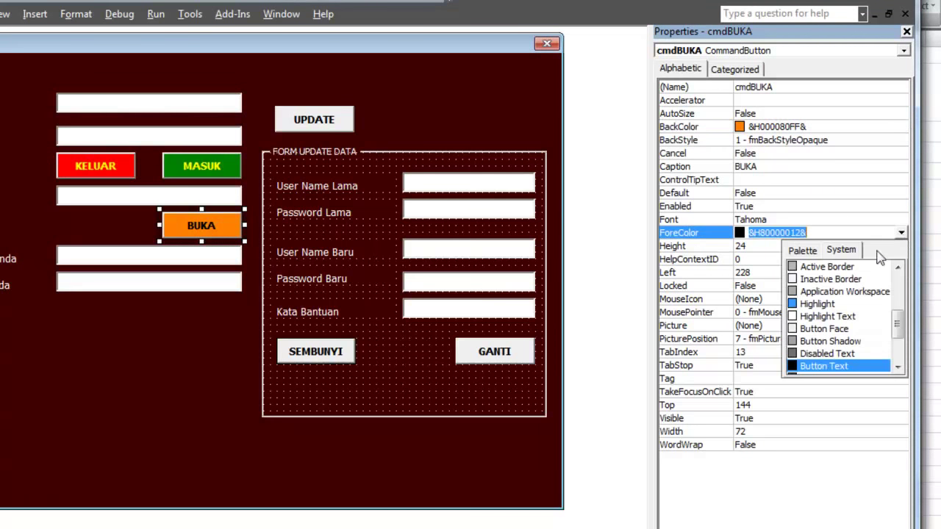
left_click(803, 250)
left_click(836, 292)
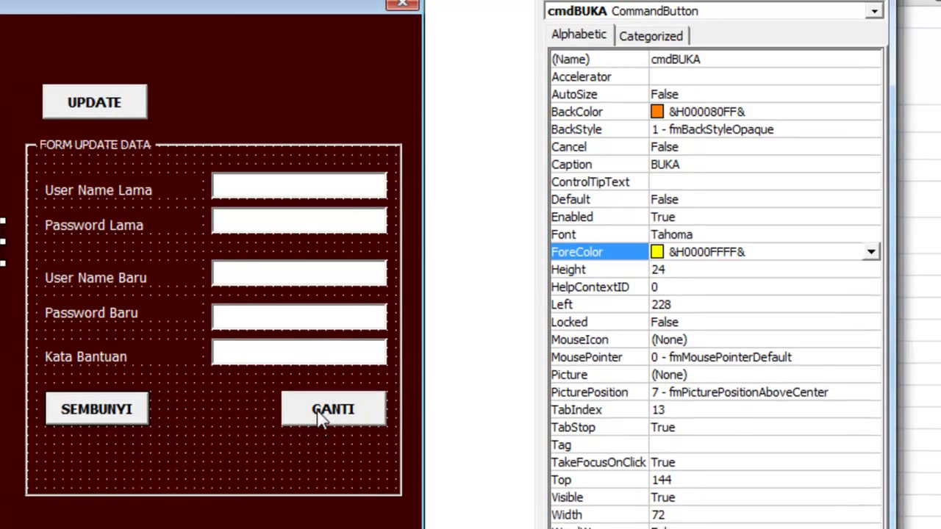
- Give the UPDATE button a blue background and yellow caption
left_click(123, 110)
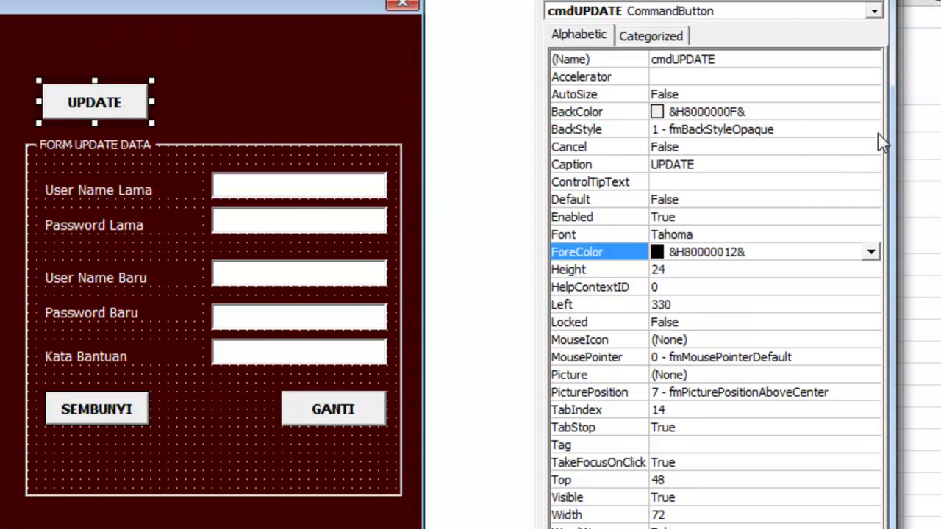
left_click(872, 115)
left_click(870, 111)
left_click(738, 136)
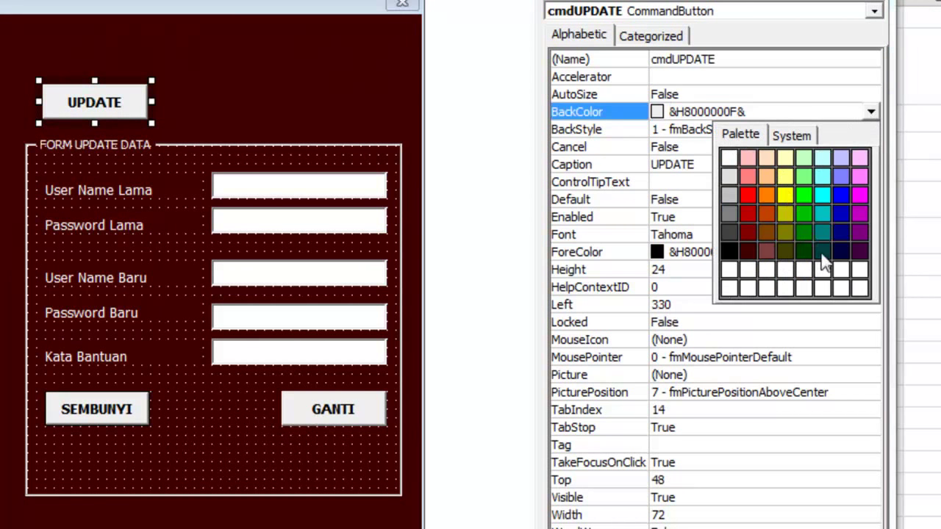
left_click(838, 218)
left_click(870, 252)
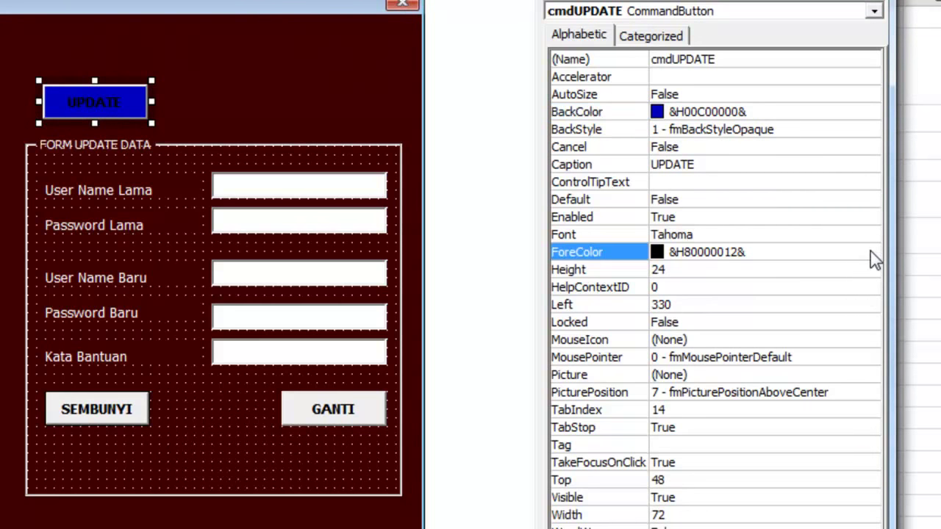
left_click(870, 251)
left_click(757, 278)
left_click(783, 332)
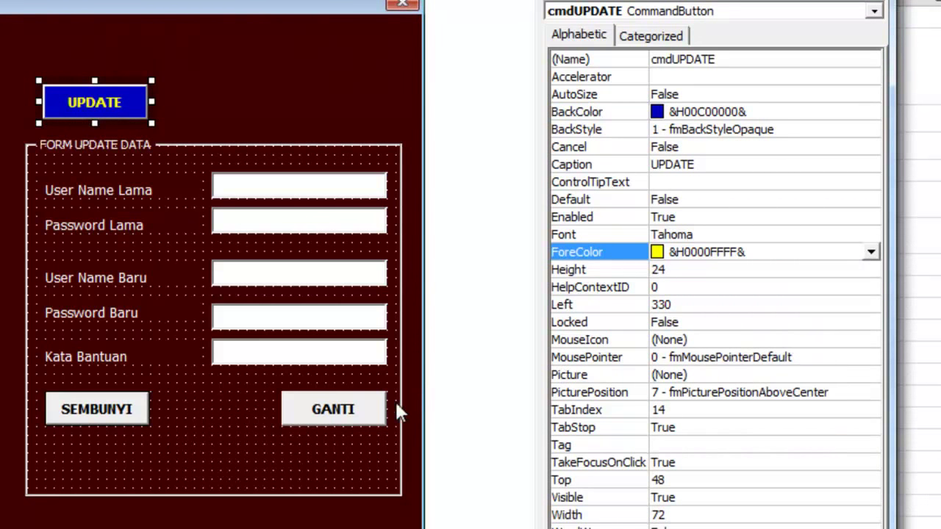
- Set the GANTI button's BackColor to &H0000C0C0& and ForeColor to dark blue &H00C00000&
left_click(373, 411)
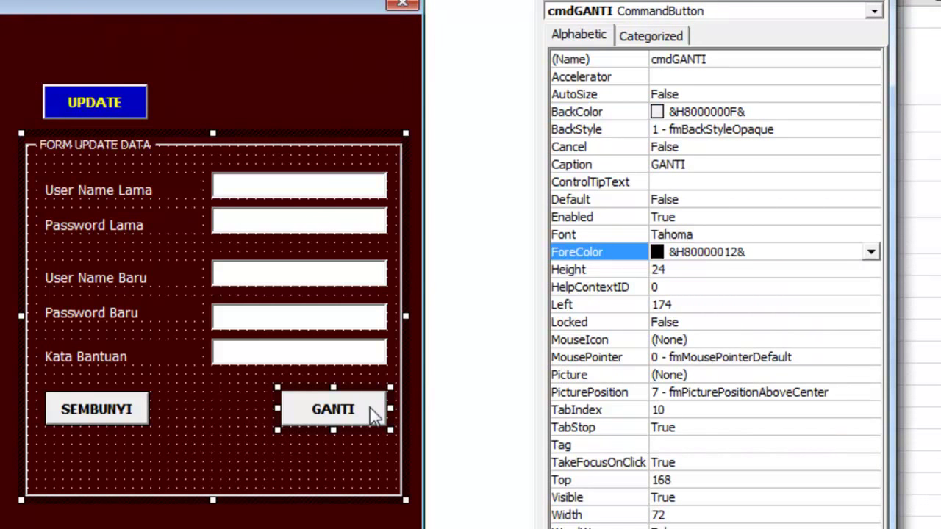
left_click(870, 112)
left_click(870, 112)
left_click(741, 136)
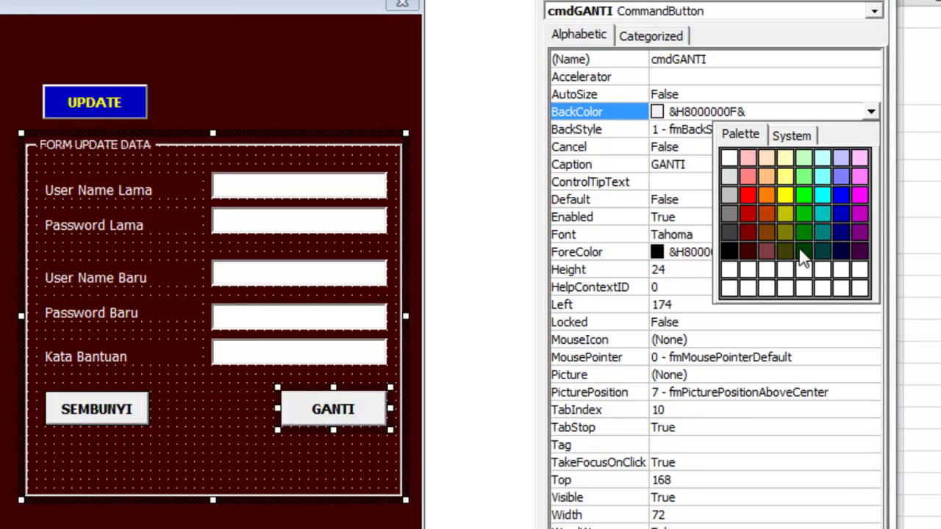
left_click(788, 212)
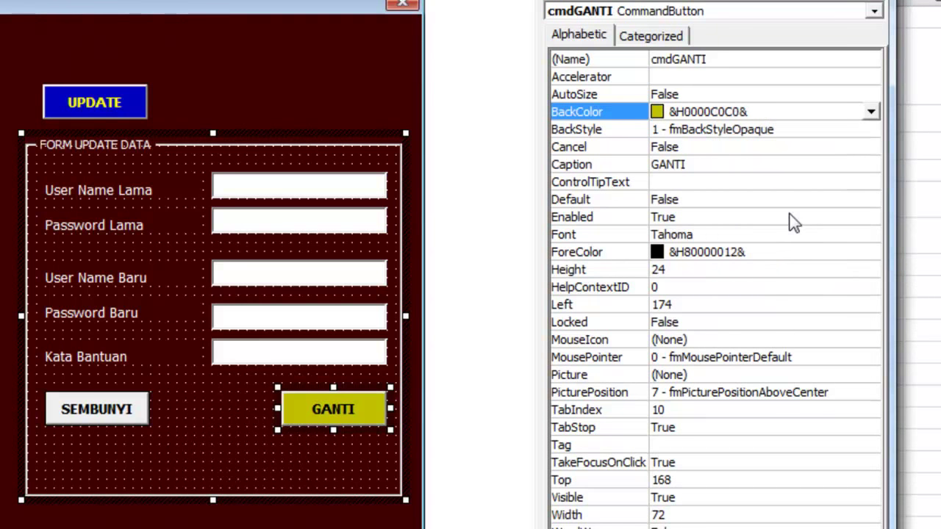
left_click(870, 252)
left_click(870, 252)
left_click(740, 276)
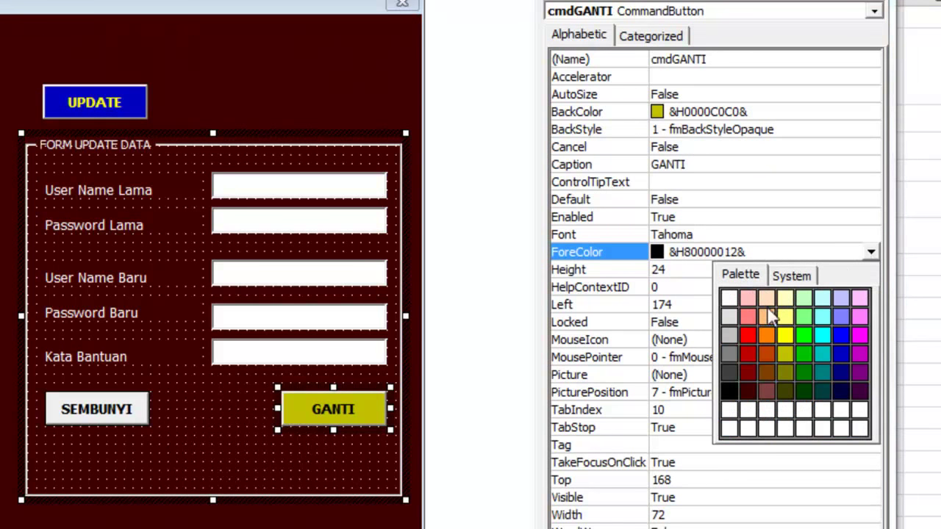
left_click(837, 350)
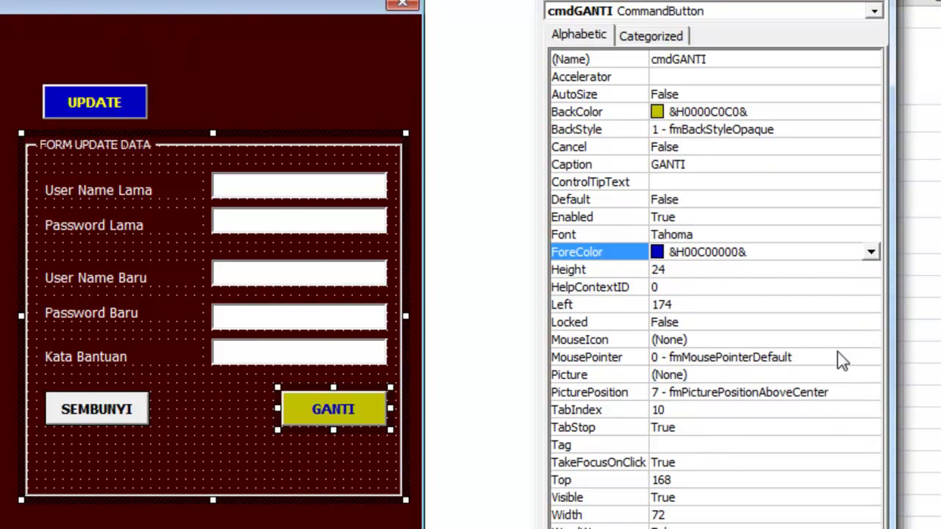
left_click(142, 417)
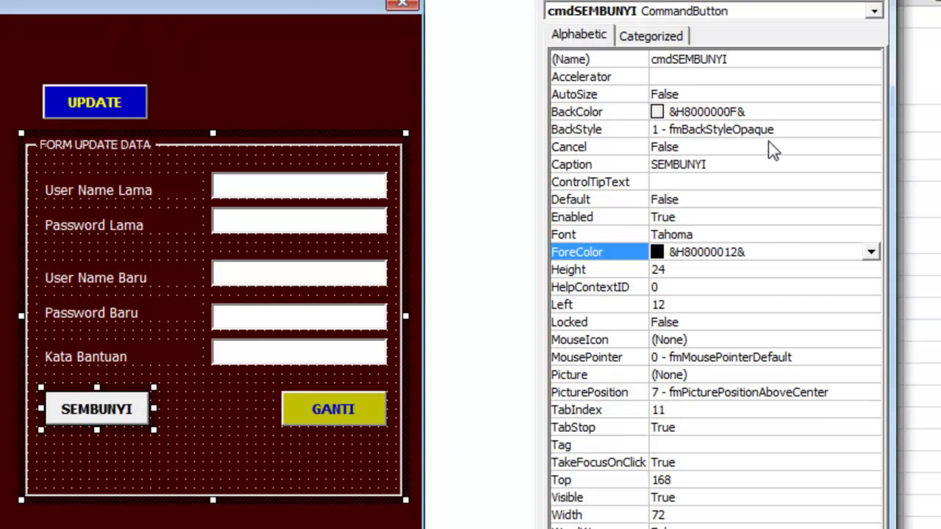
- Set cmdSEMBUNYI's BackColor to purple and ForeColor to yellow from the Palette
left_click(870, 112)
left_click(870, 111)
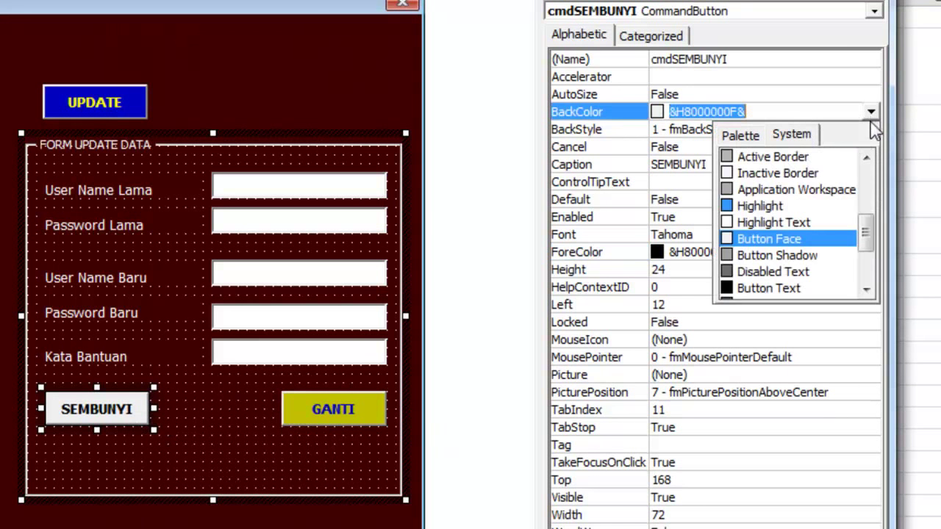
left_click(741, 135)
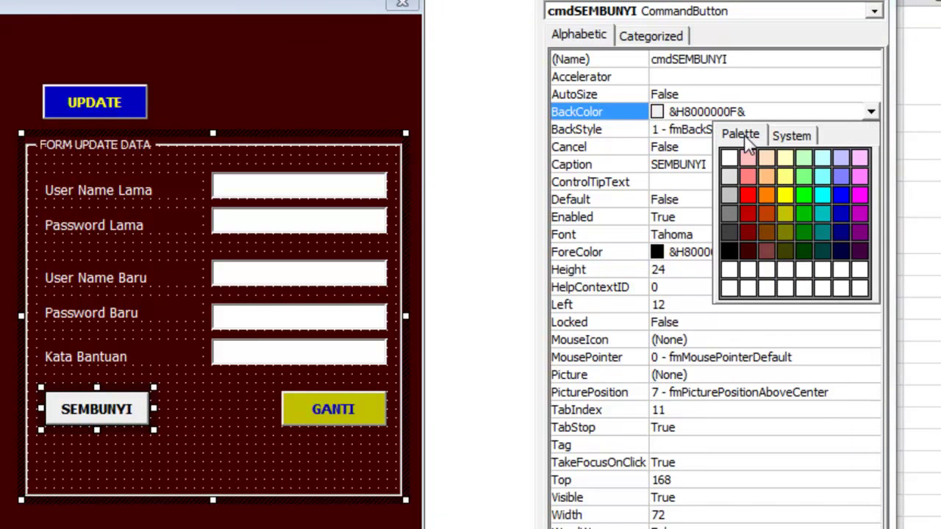
left_click(858, 235)
left_click(870, 254)
left_click(870, 252)
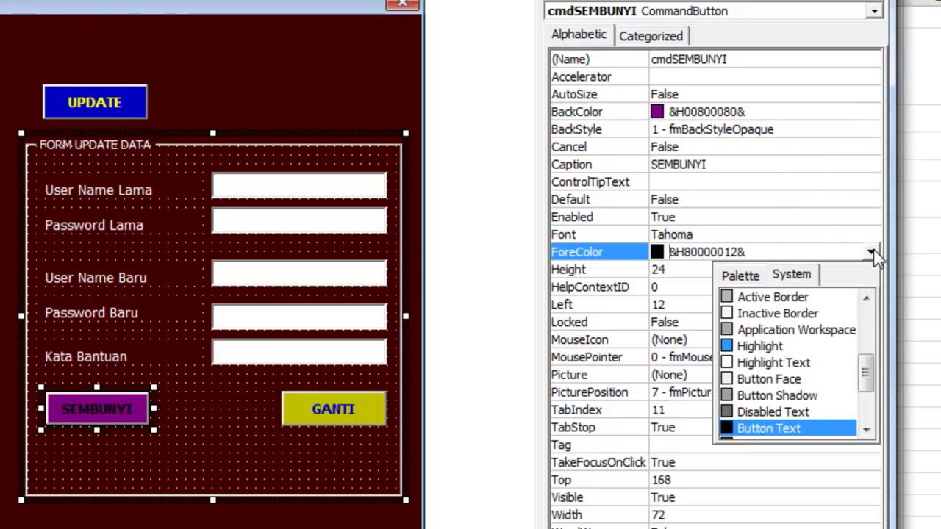
left_click(741, 276)
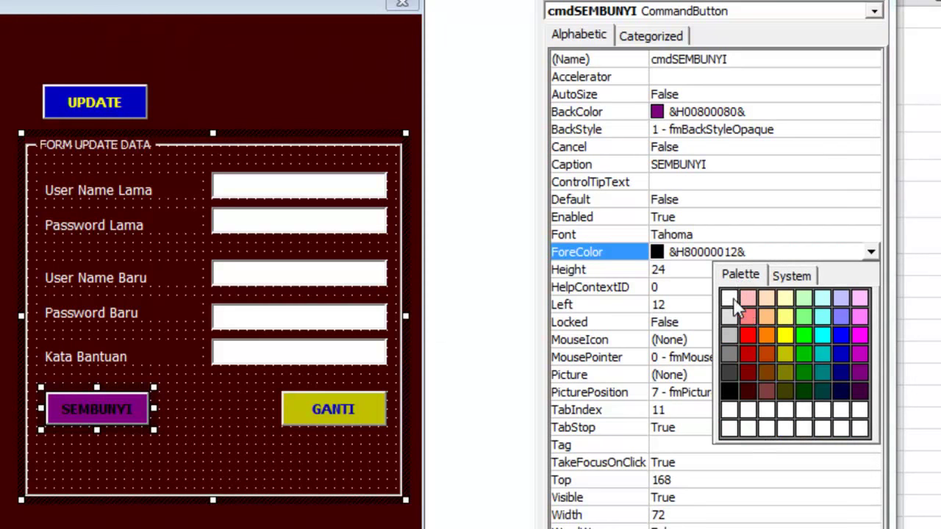
left_click(789, 333)
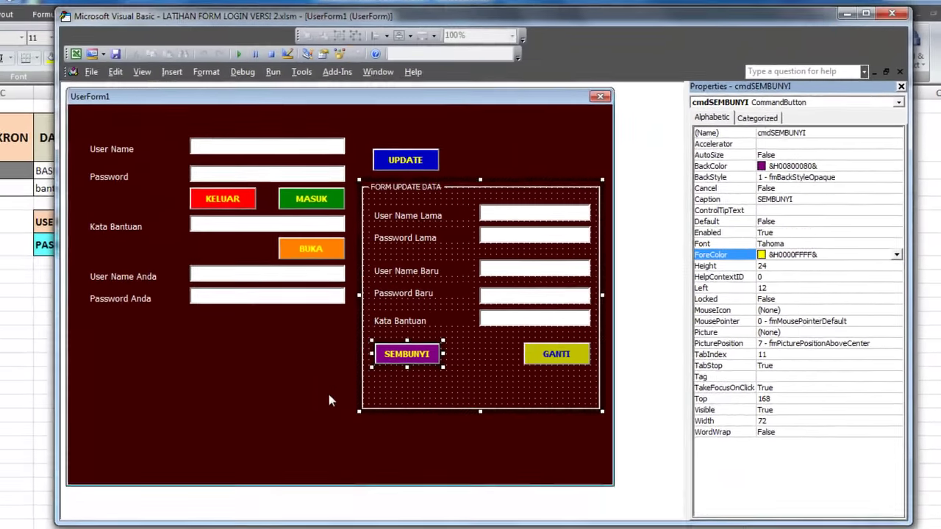
left_click(350, 391)
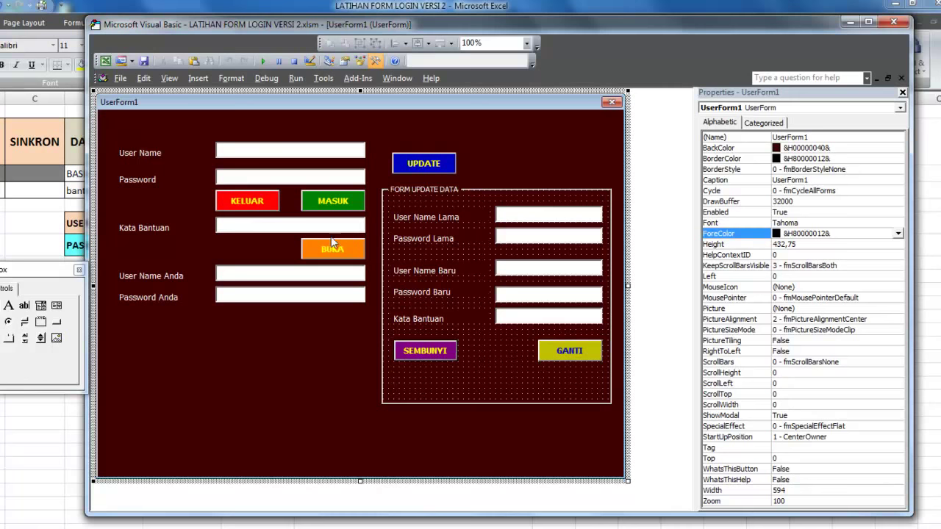
- Move the FORM UPDATE DATA frame up the form
left_click(454, 192)
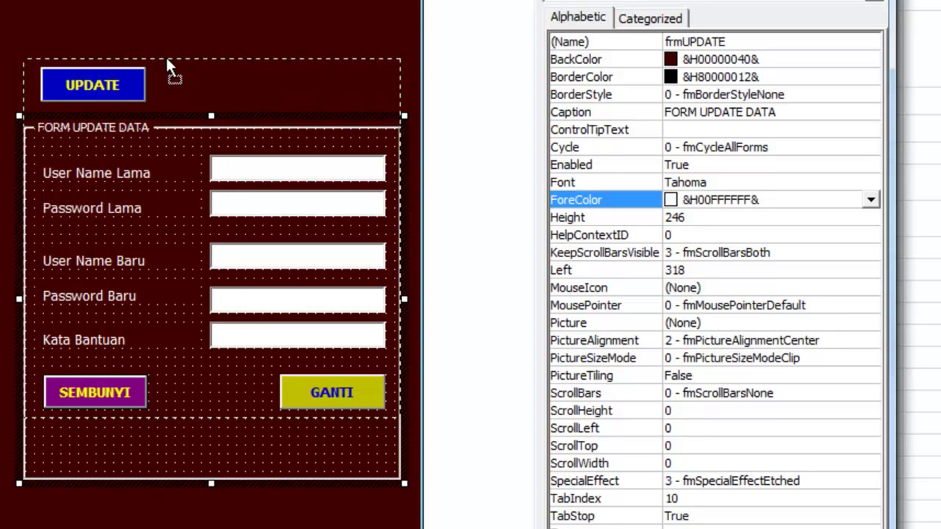
left_click_drag(167, 66, 169, 64)
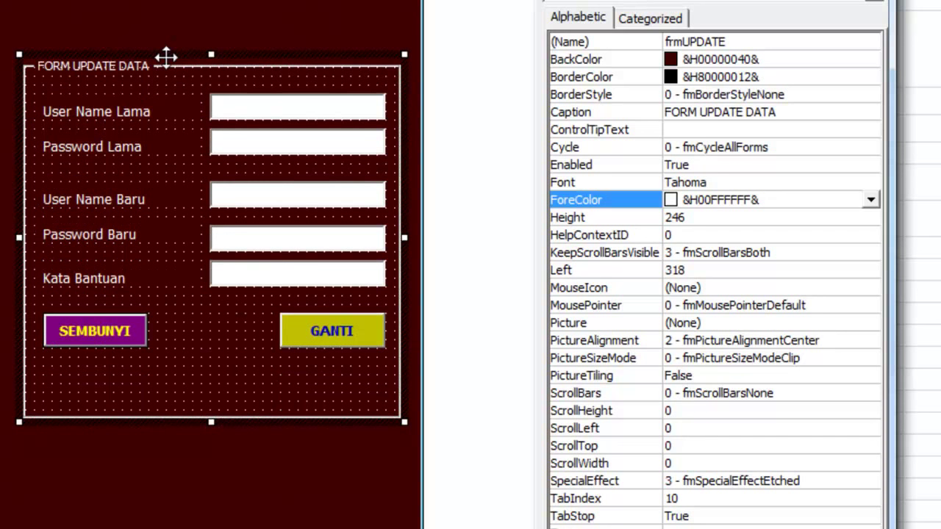
key("Escape")
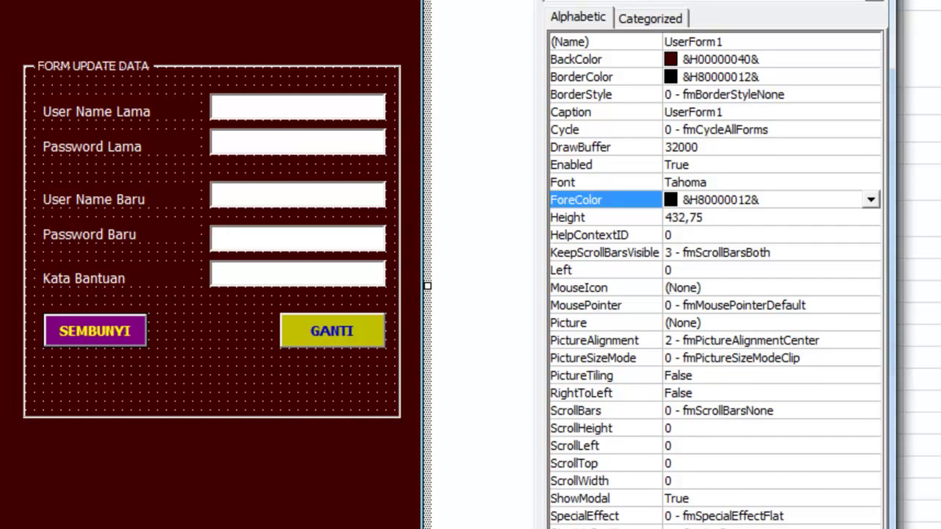
- Select the login controls, including BUKA and the lower boxes, and nudge them slightly down
left_click(298, 107)
left_click(271, 170, "ctrl")
left_click(271, 220, "ctrl")
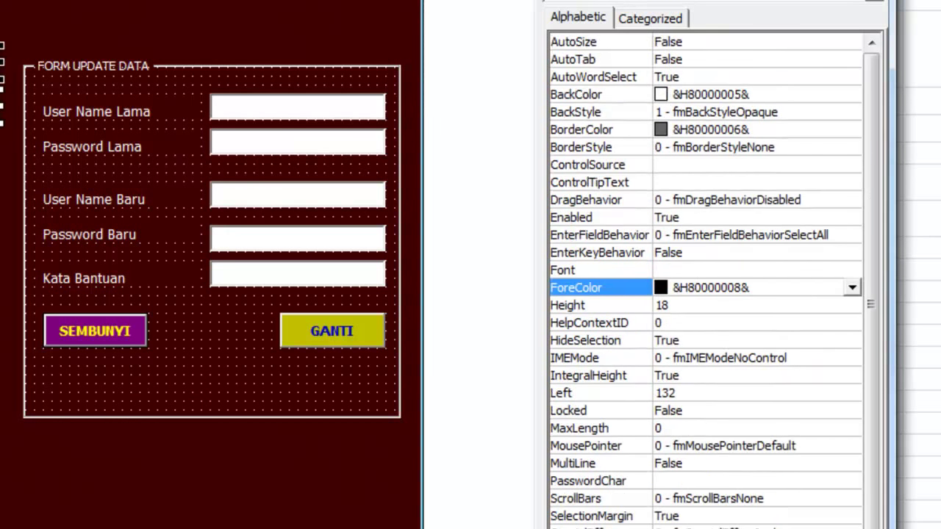
left_click(227, 192, "ctrl")
left_click(315, 193, "ctrl")
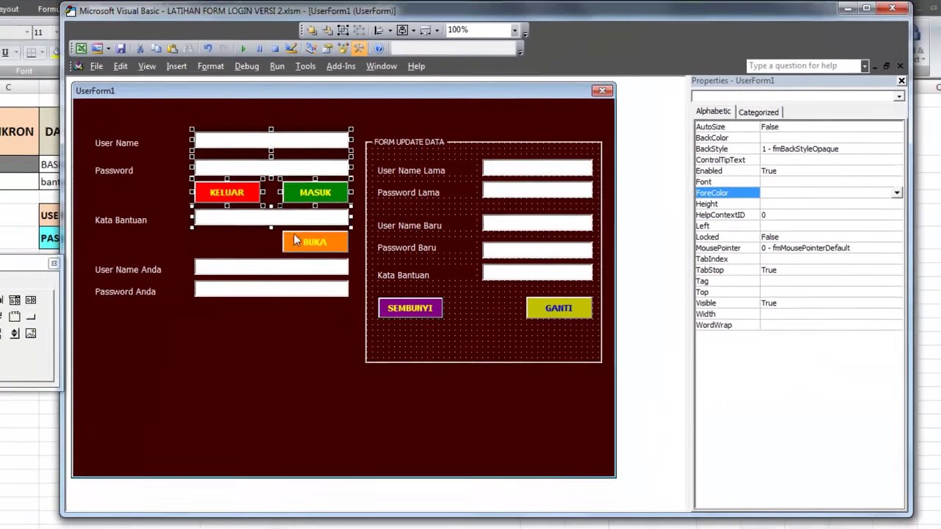
left_click(309, 242, "ctrl")
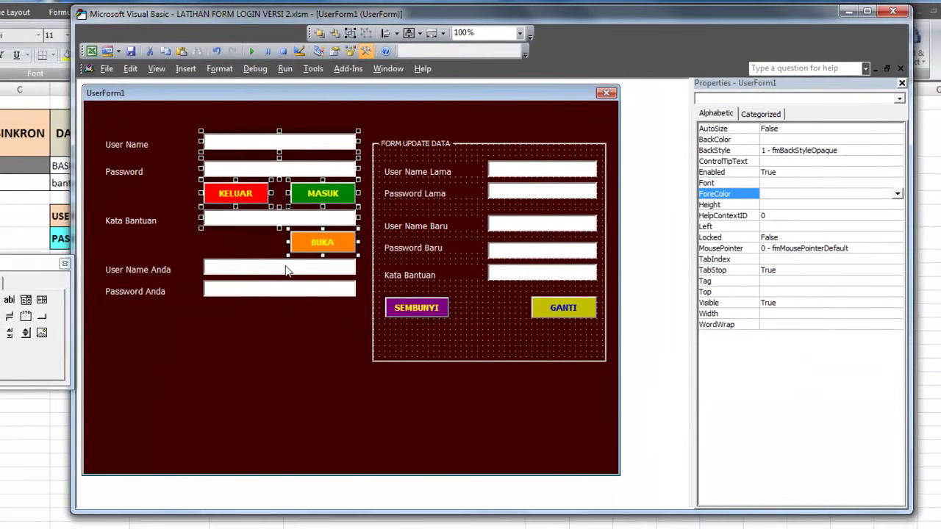
left_click(294, 269, "ctrl")
left_click(294, 291, "ctrl")
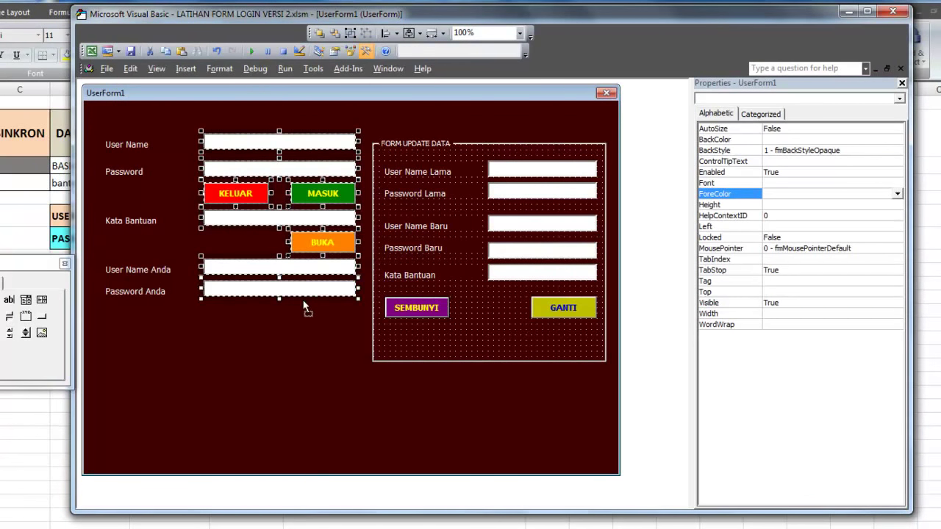
mouse_move(304, 297)
left_mouse_down()
mouse_move(307, 313)
mouse_move(294, 306)
left_mouse_up()
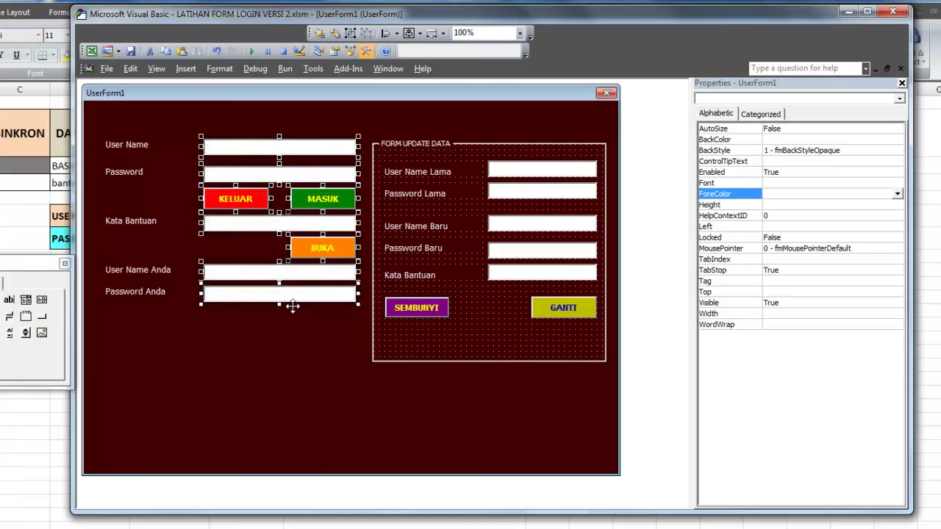
left_click(330, 382)
- Shorten the FORM UPDATE DATA frame and shrink UserForm1 to height 295.5
left_click(484, 352)
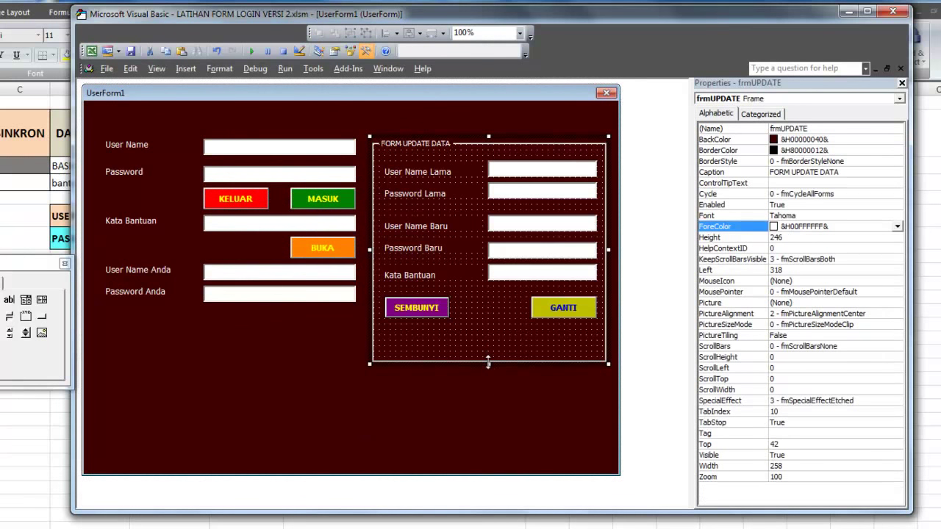
left_click_drag(488, 361, 491, 329)
left_click(459, 391)
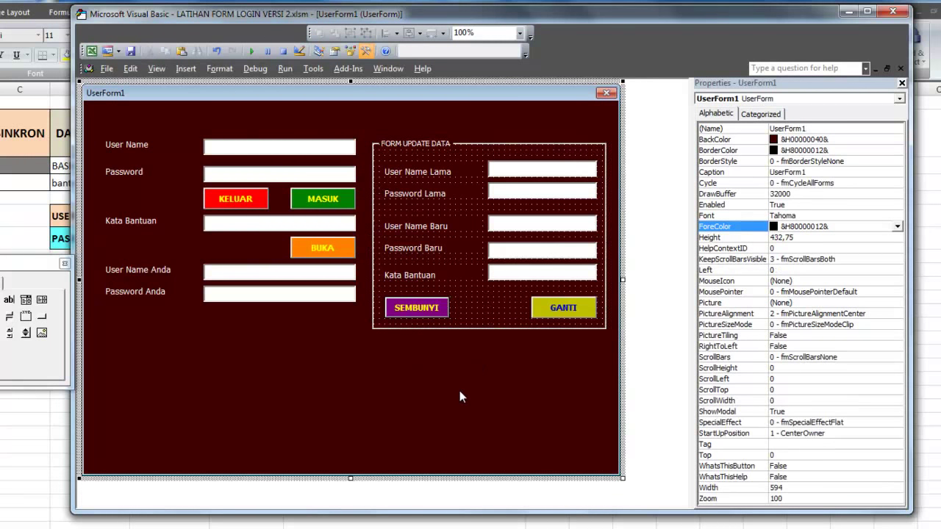
left_click_drag(350, 479, 344, 353)
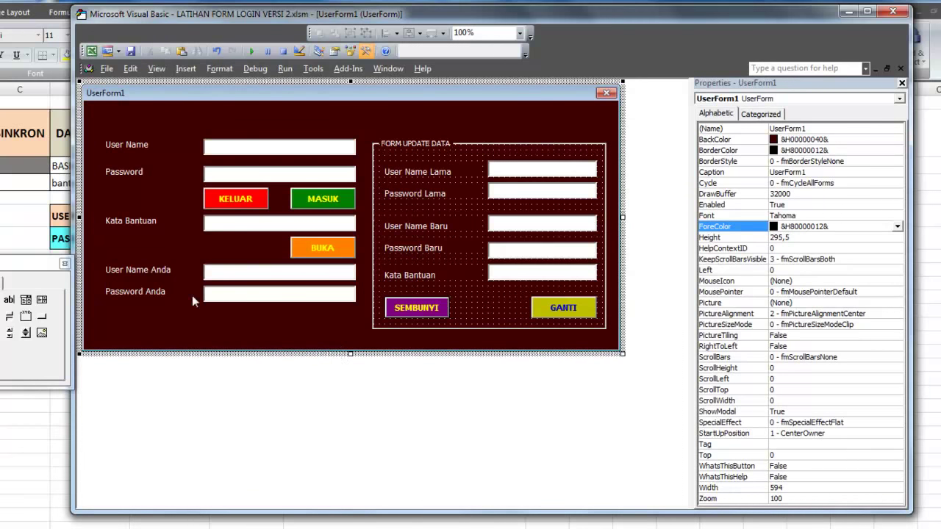
left_click(279, 295)
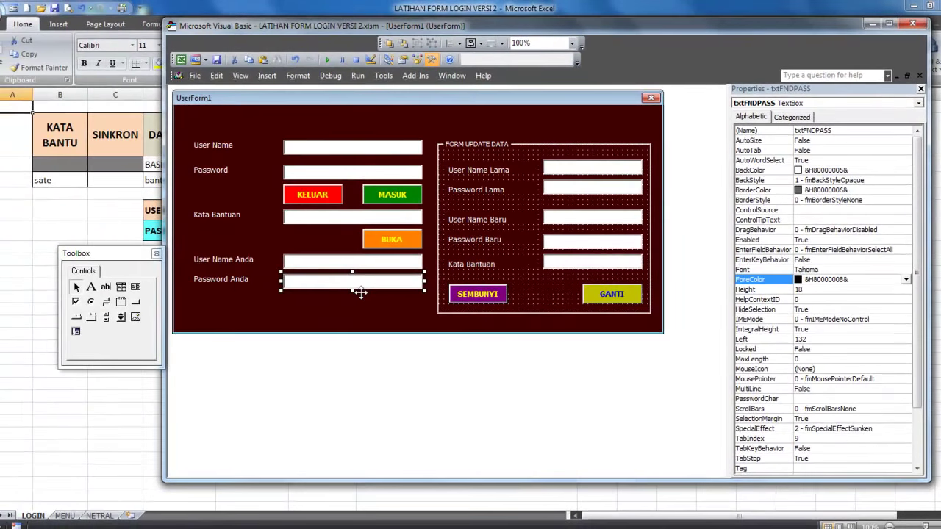
- Draw a label at the form's top-left and caption it LOG IN
left_click(123, 254)
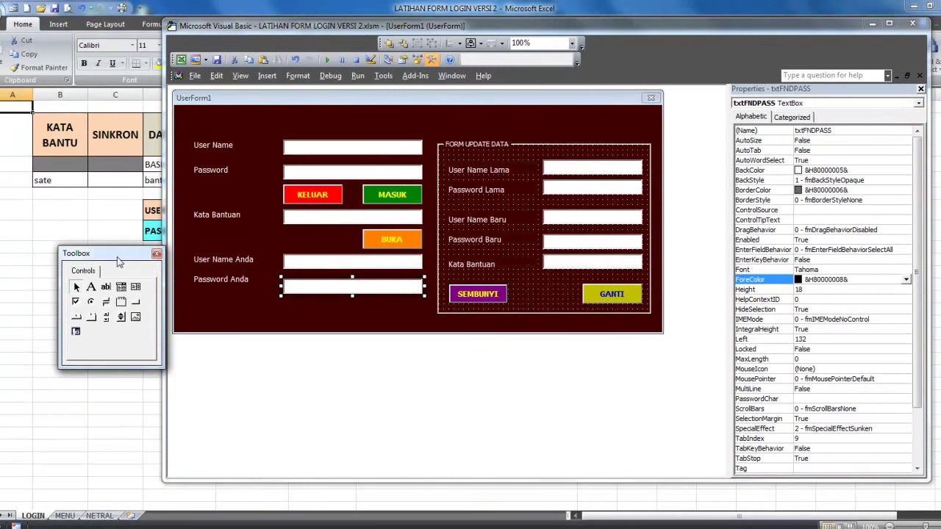
left_click(92, 288)
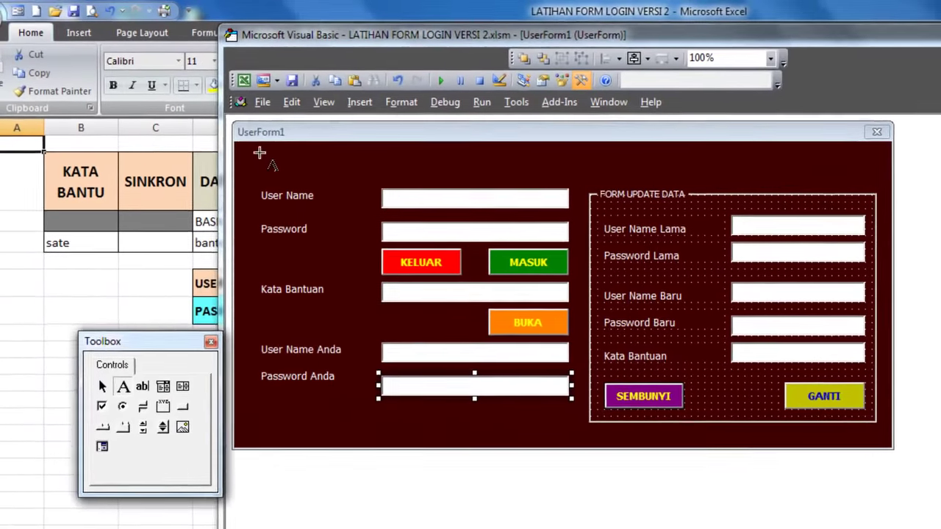
left_click_drag(194, 110, 274, 124)
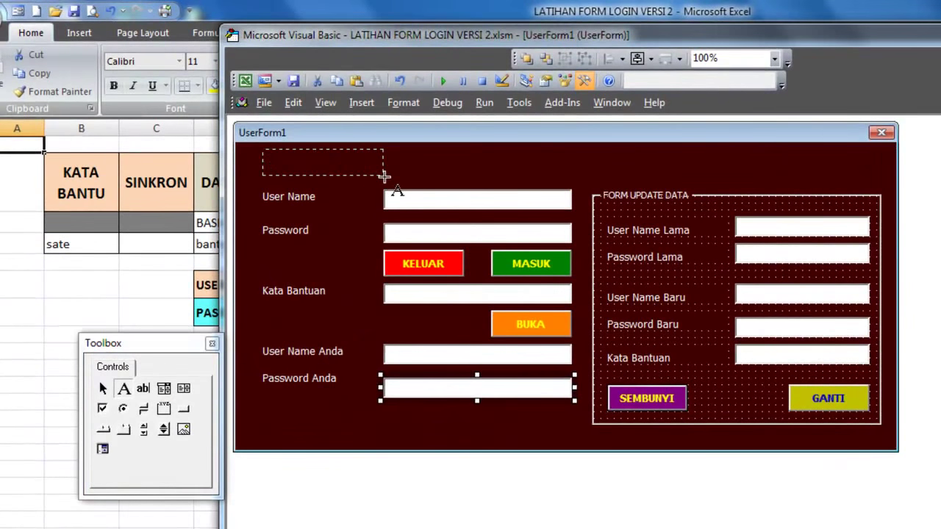
left_click_drag(370, 169, 383, 177)
left_click(333, 160)
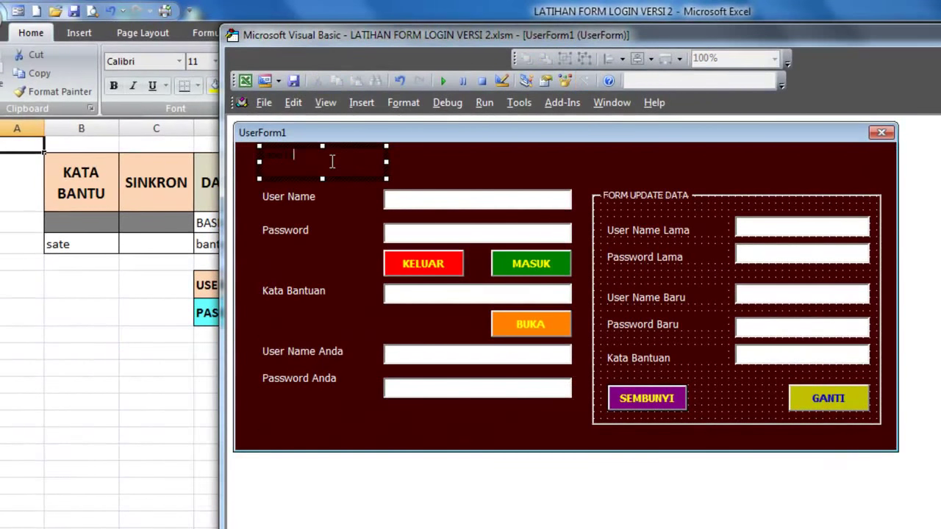
left_click_drag(330, 157, 218, 155)
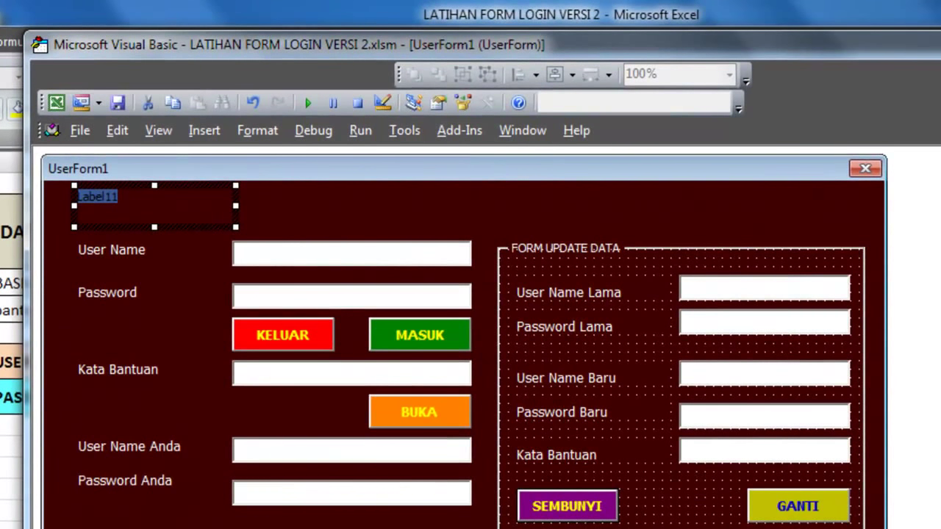
key("BackSpace")
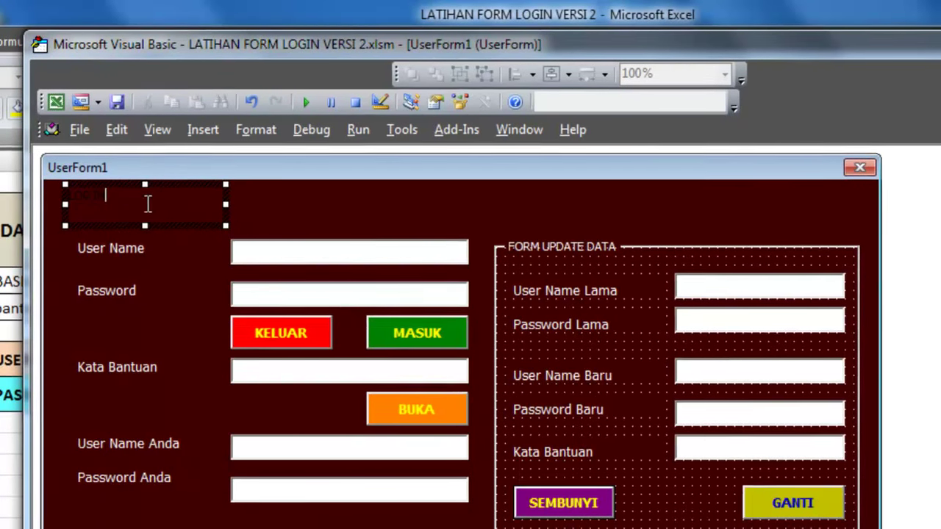
left_click_drag(147, 200, 59, 197)
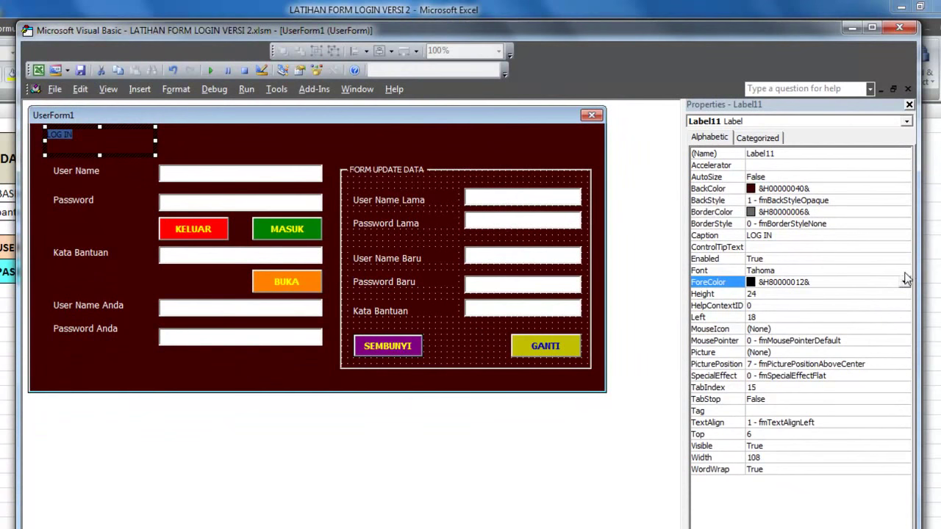
- Set the LOG IN label's font to Tahoma Bold 14 and make the label shorter
left_click(903, 271)
left_click(903, 271)
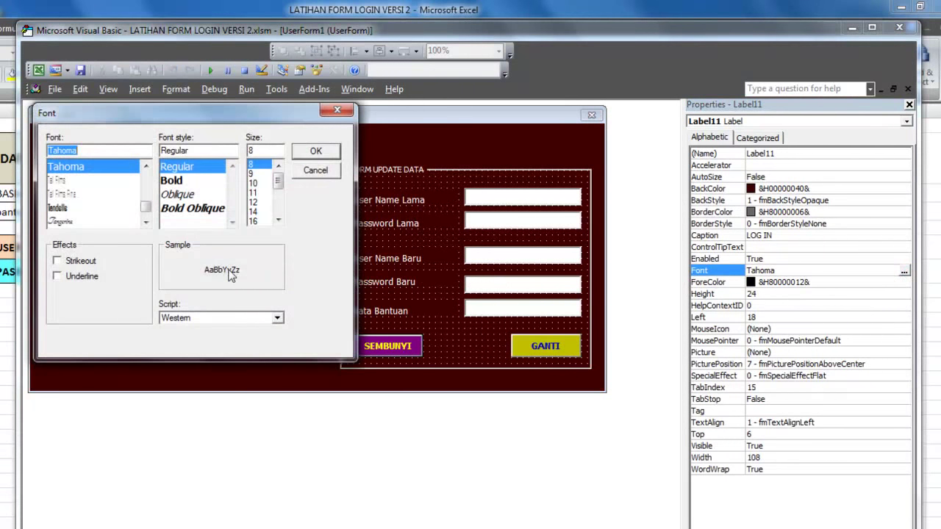
left_click(253, 211)
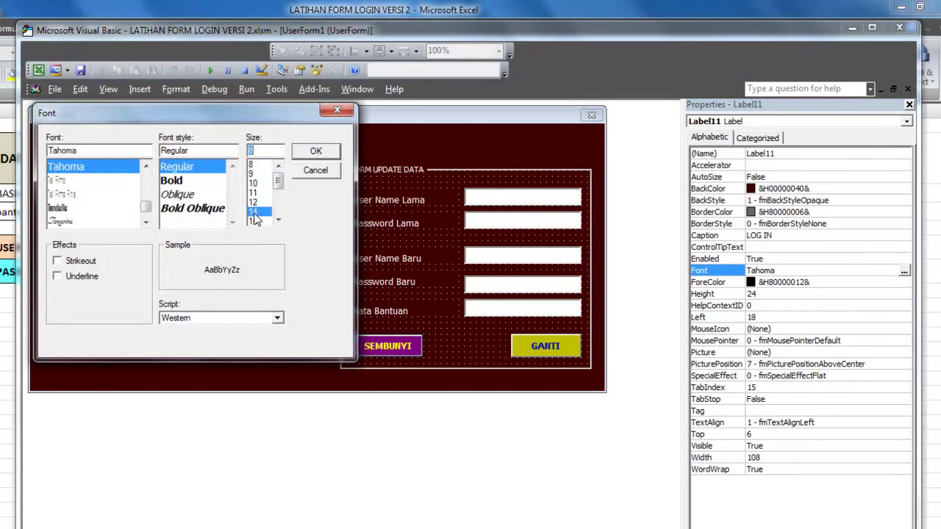
left_click(183, 180)
left_click(329, 153)
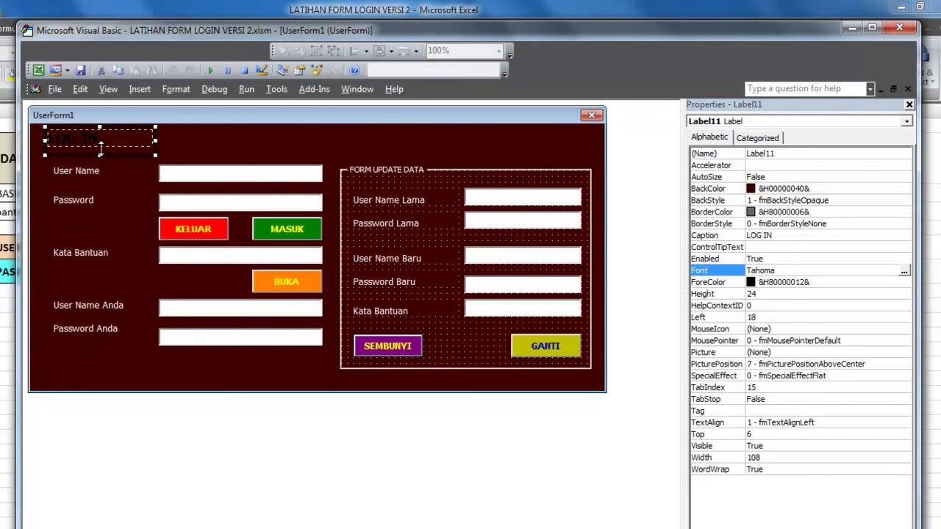
left_click_drag(99, 155, 100, 150)
- Set the LOG IN label's ForeColor to yellow from the palette
left_click(904, 282)
left_click(906, 283)
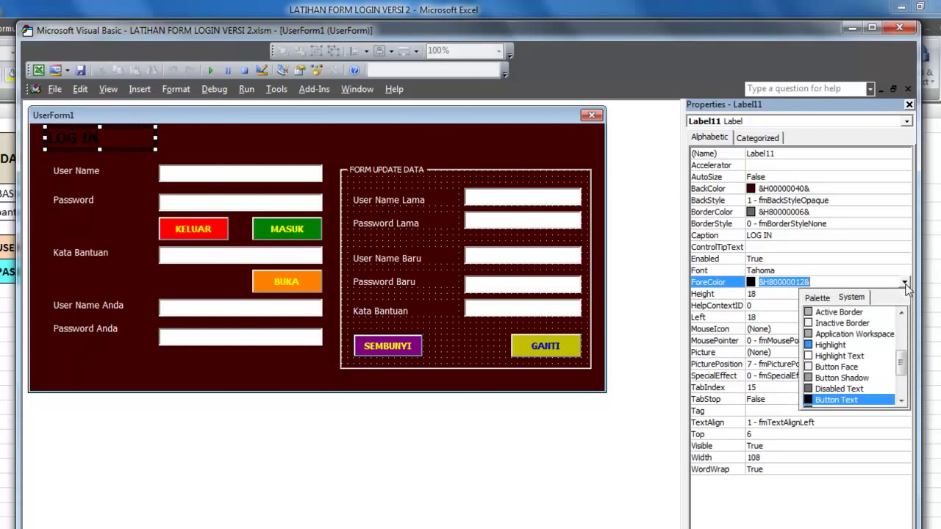
left_click(817, 298)
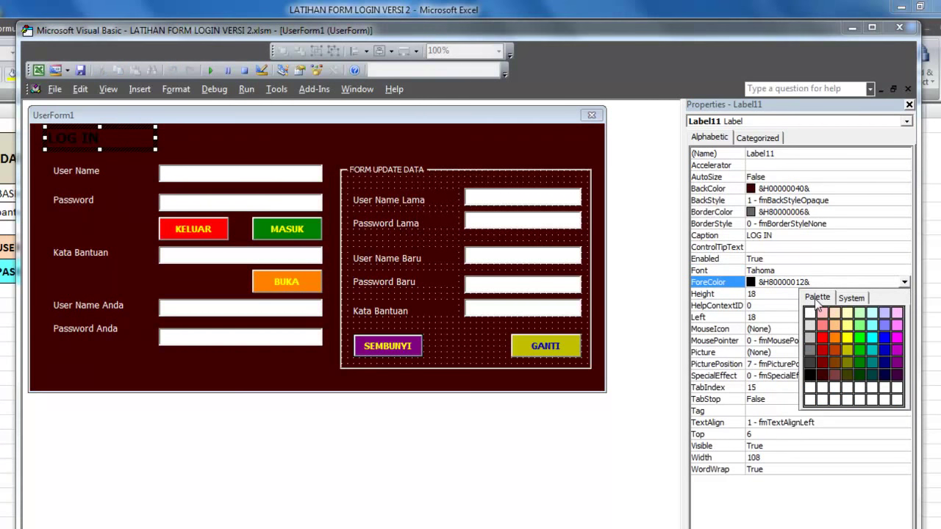
left_click(848, 338)
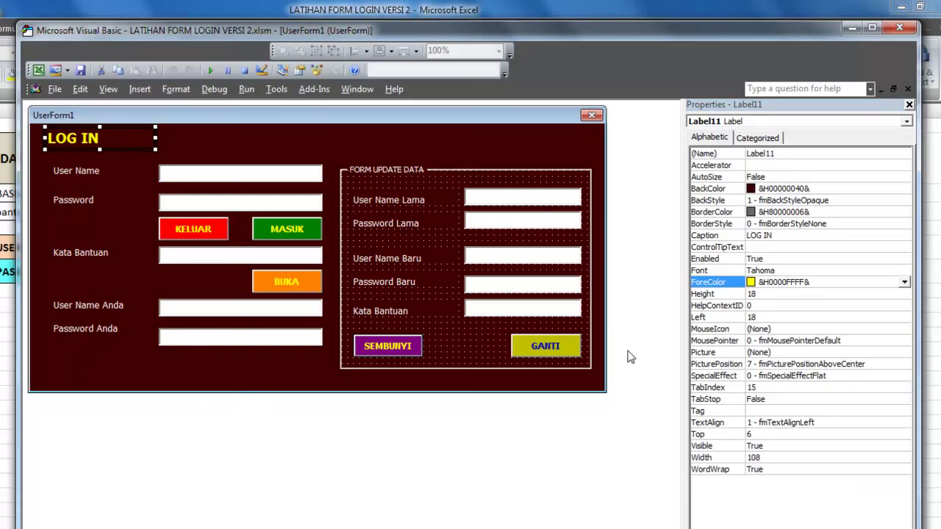
- Draw a label above the FORM UPDATE DATA frame captioned AREA PENCARIAN DATA
right_click(100, 265)
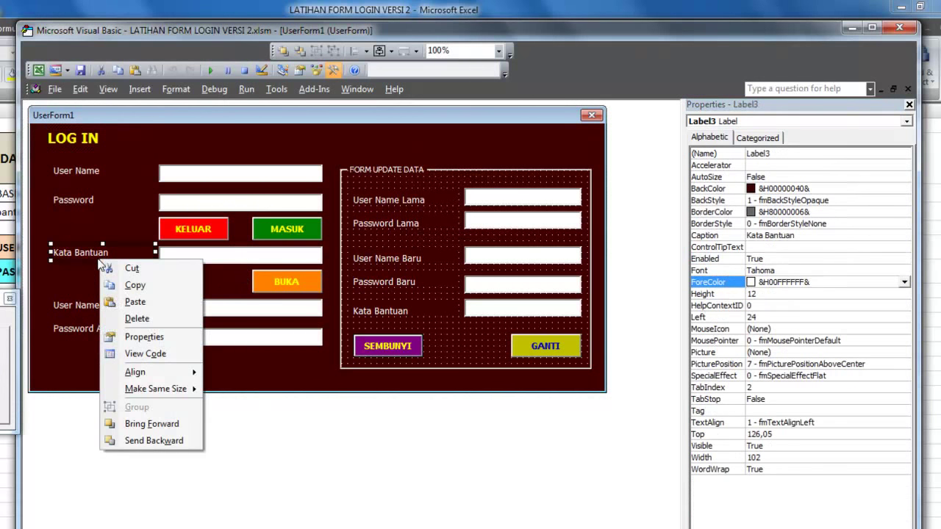
key("Escape")
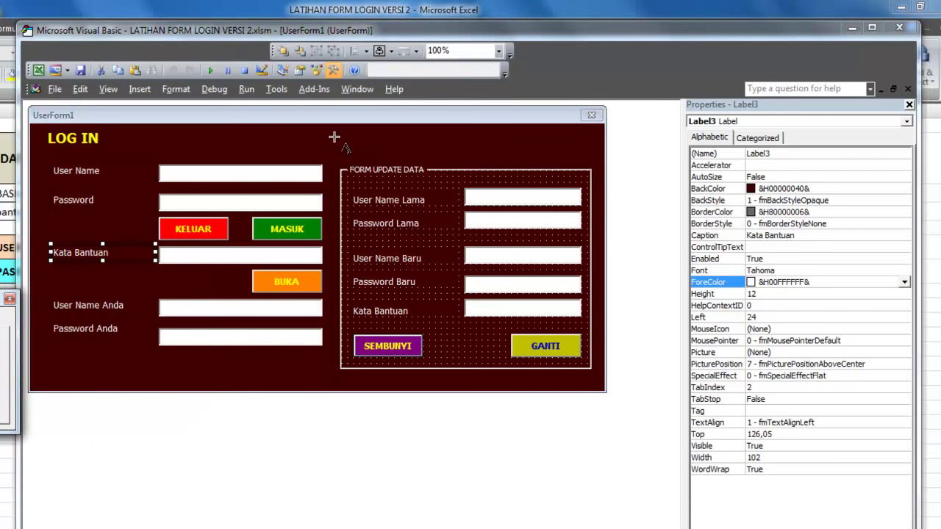
left_click_drag(339, 137, 552, 153)
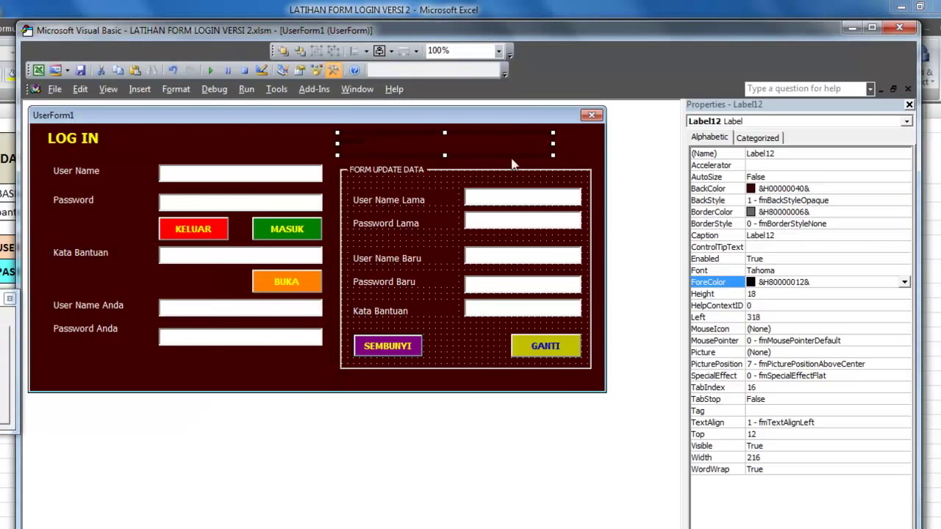
left_click(411, 148)
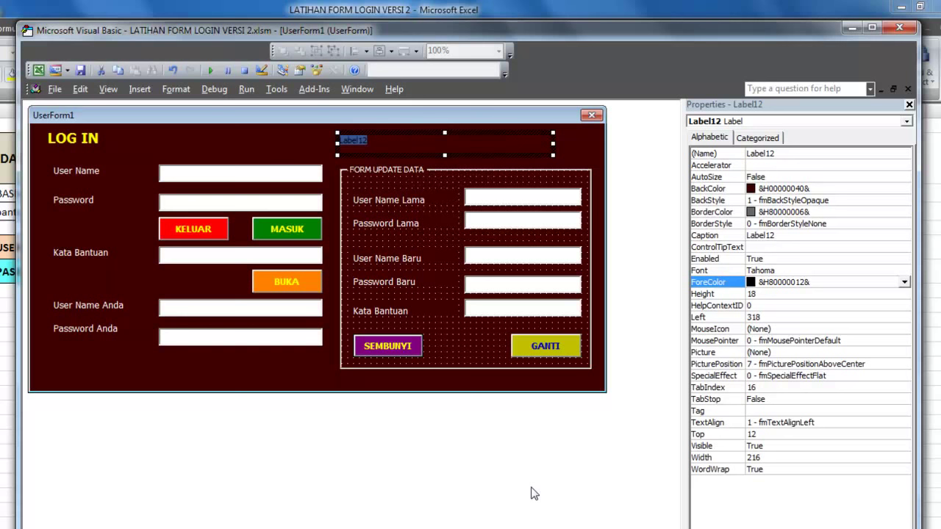
type("AREA")
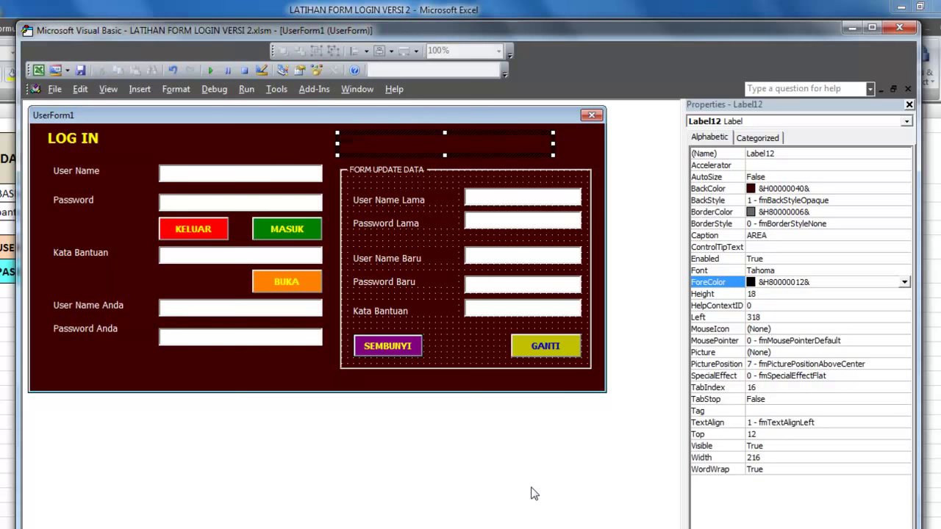
type(" PENC")
type("ARIAN DATA")
- Set the AREA PENCARIAN DATA heading's font size to 12
left_click(902, 272)
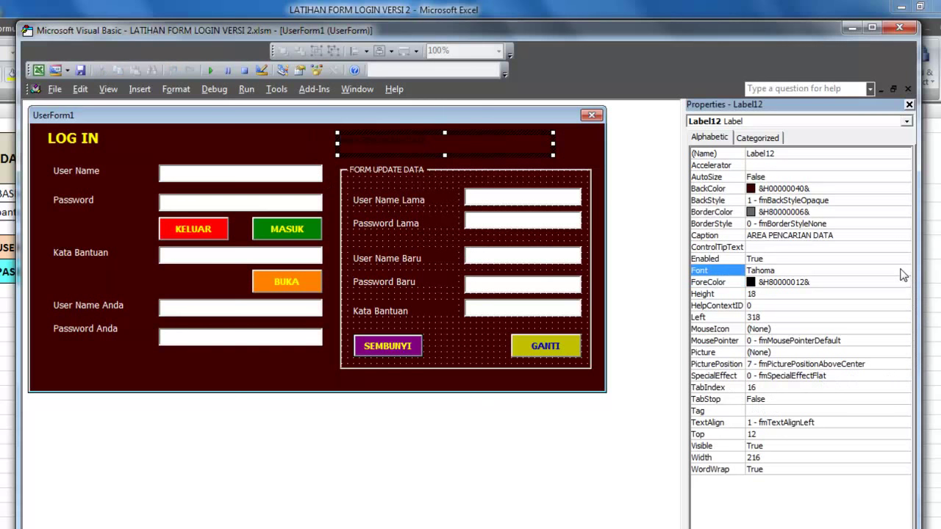
left_click(903, 272)
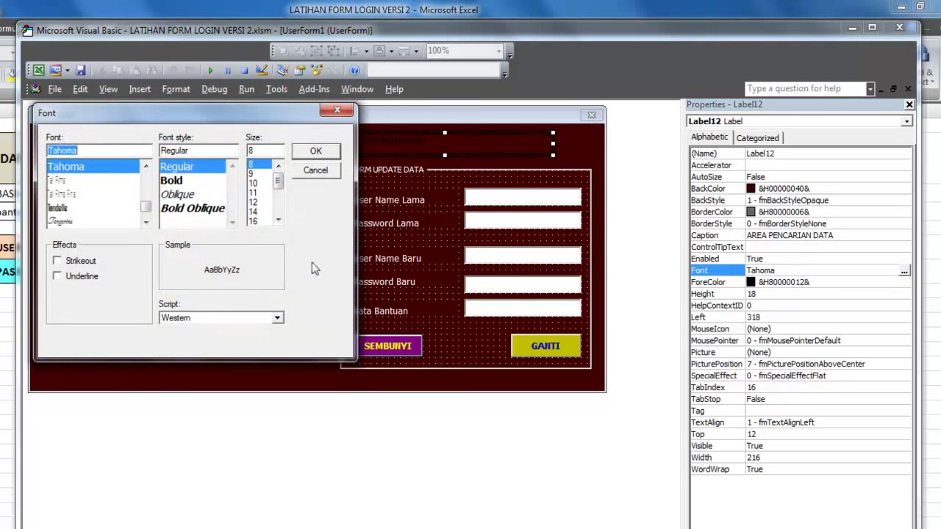
left_click(254, 203)
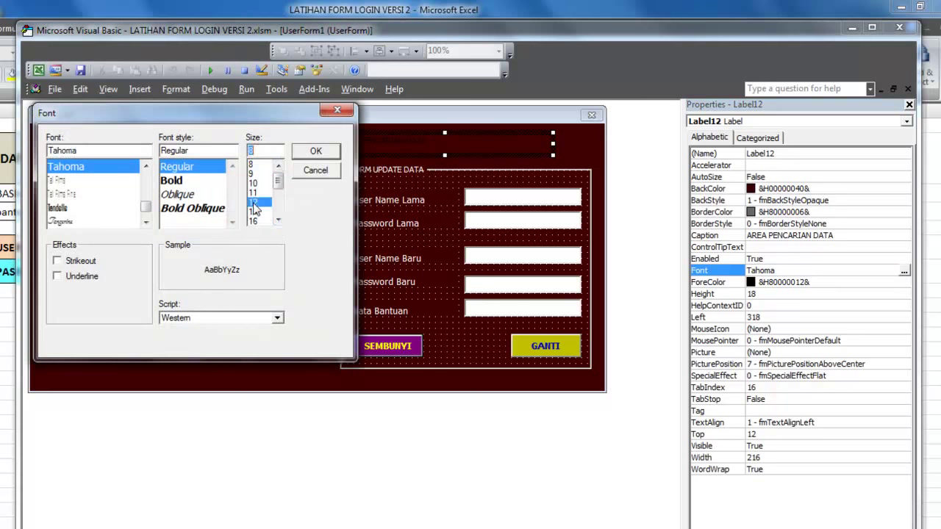
left_click(311, 152)
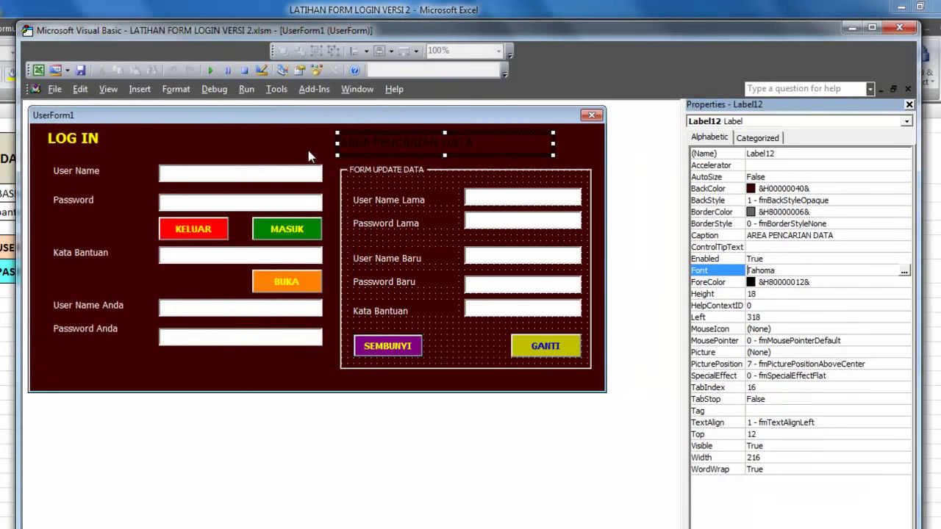
- Make the AREA PENCARIAN DATA heading yellow from the palette and nudge it down slightly
left_click(903, 283)
left_click(904, 282)
left_click(817, 297)
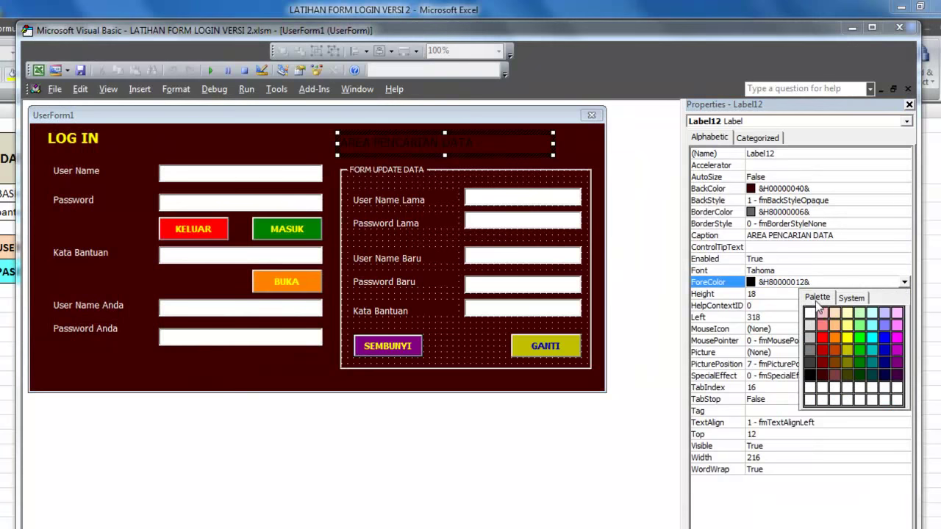
left_click(847, 338)
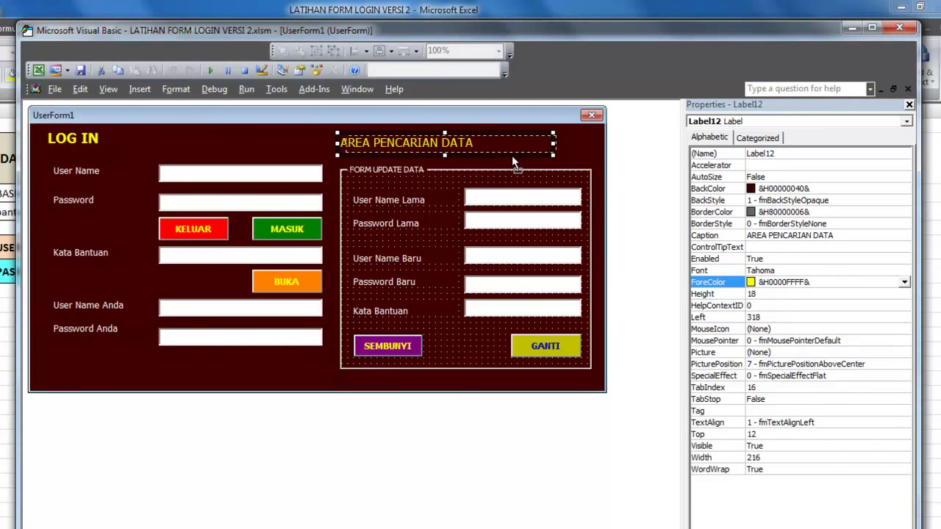
left_click_drag(509, 159, 510, 165)
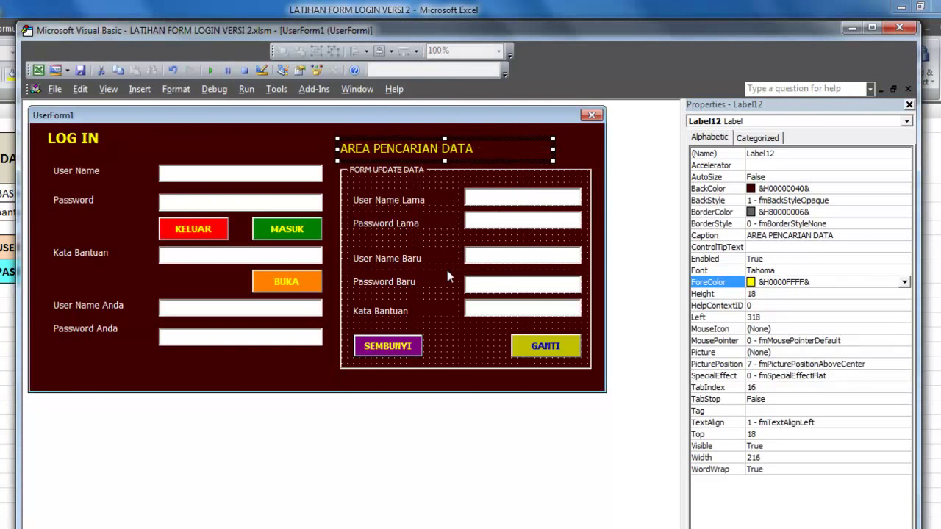
left_click(166, 365)
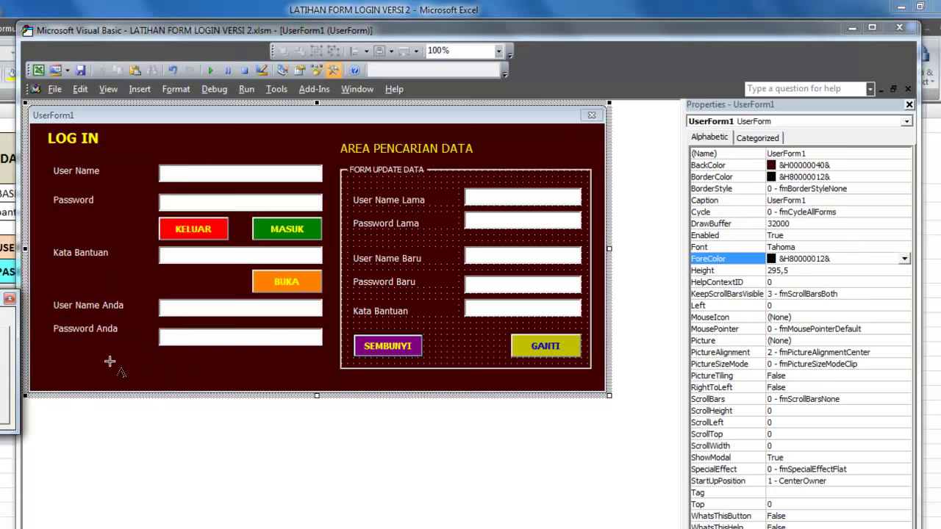
- Draw a label beside LOG IN and set its Caption to AREA PENGGANTIAN DATA
left_click_drag(135, 131, 295, 147)
left_click(220, 138)
left_click_drag(220, 138, 122, 144)
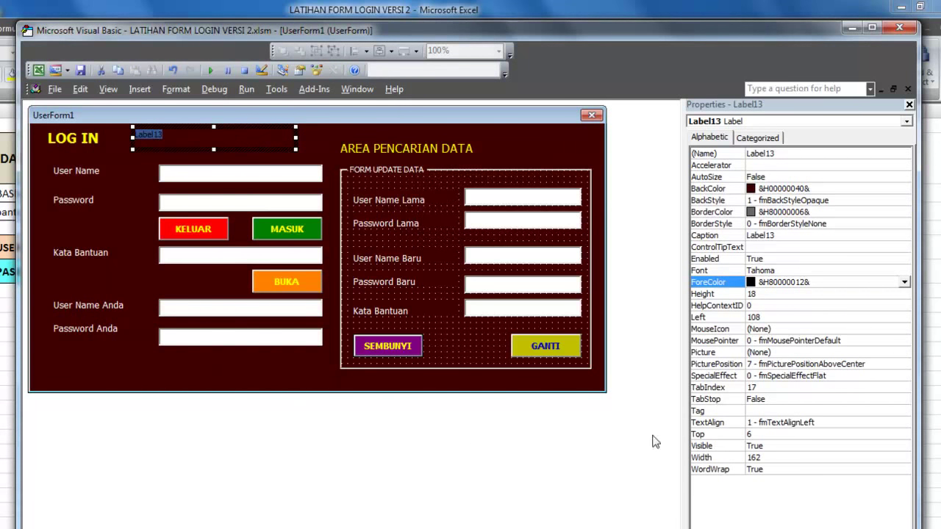
left_click(788, 234)
left_click_drag(788, 235, 703, 235)
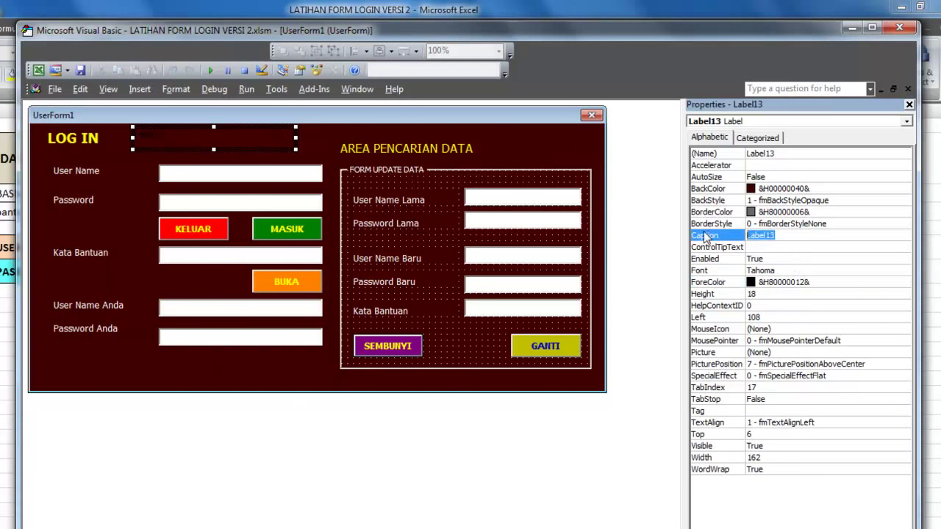
type("AE")
type("A")
type("REA O")
type("GANTI")
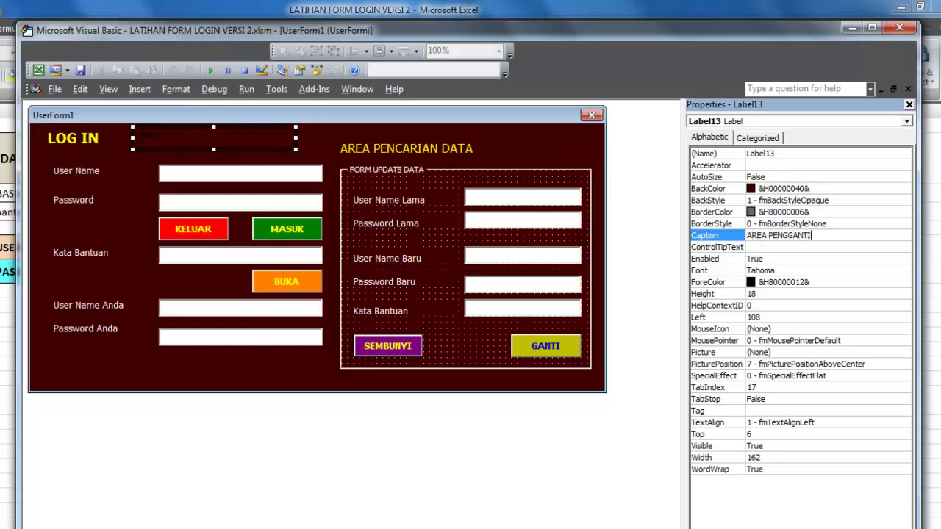
type("AN DATA")
- Give the AREA PENGGANTIAN DATA heading a larger font size
left_click(904, 270)
left_click(904, 271)
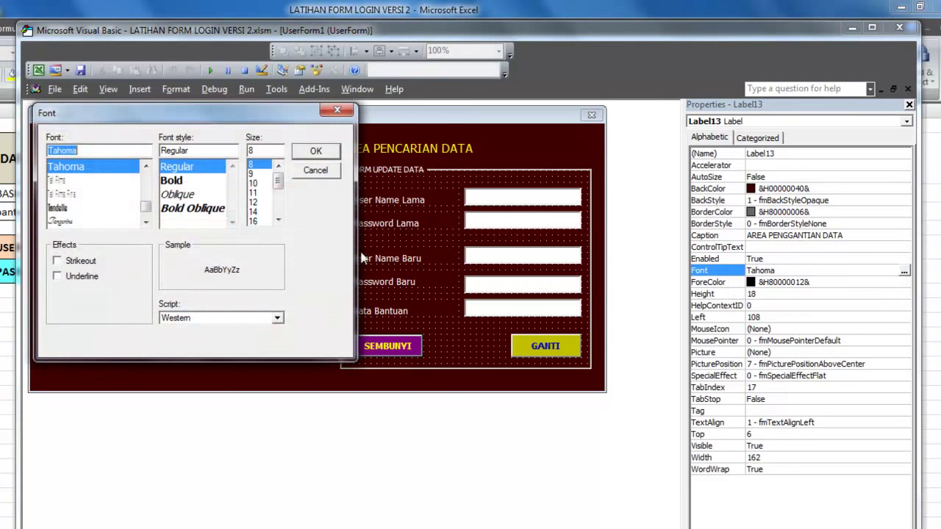
left_click(254, 202)
left_click(315, 151)
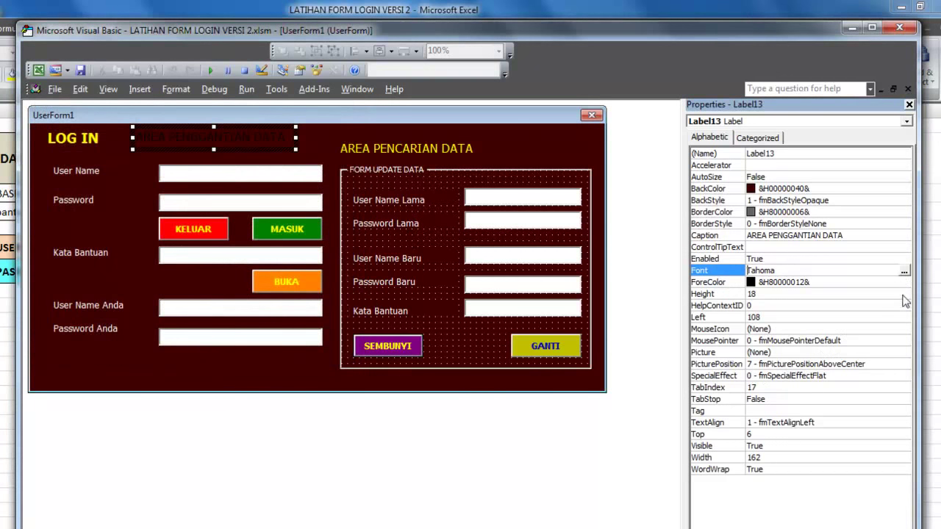
- Set the AREA PENGGANTIAN DATA heading's ForeColor to yellow from the palette
left_click(905, 283)
left_click(904, 283)
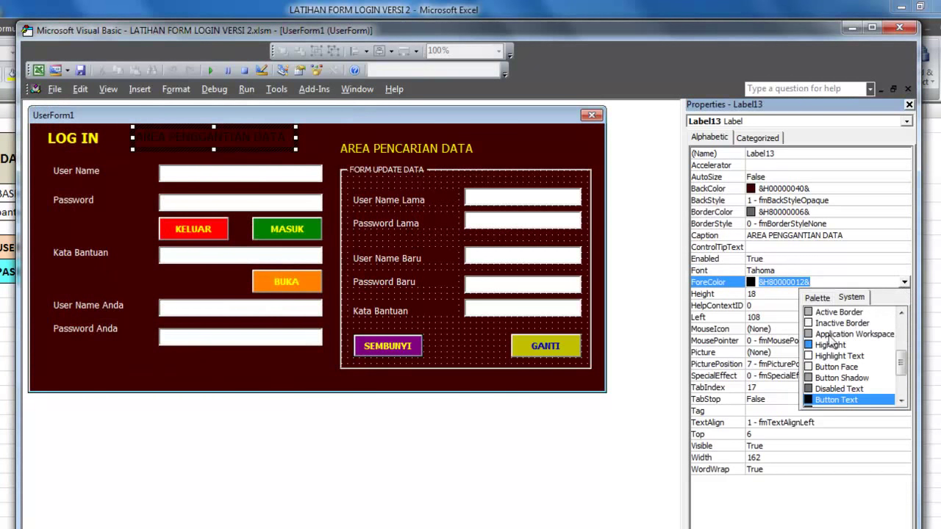
left_click(822, 299)
left_click(847, 338)
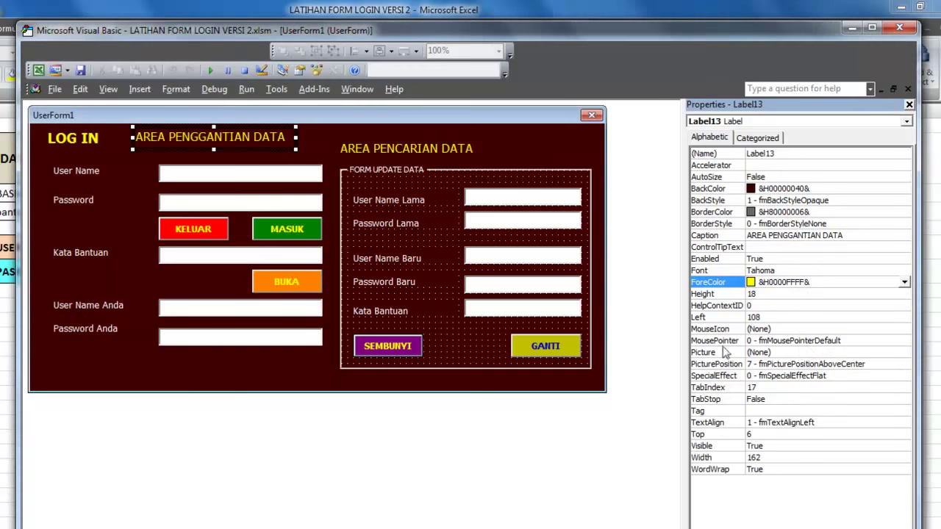
left_click(237, 341)
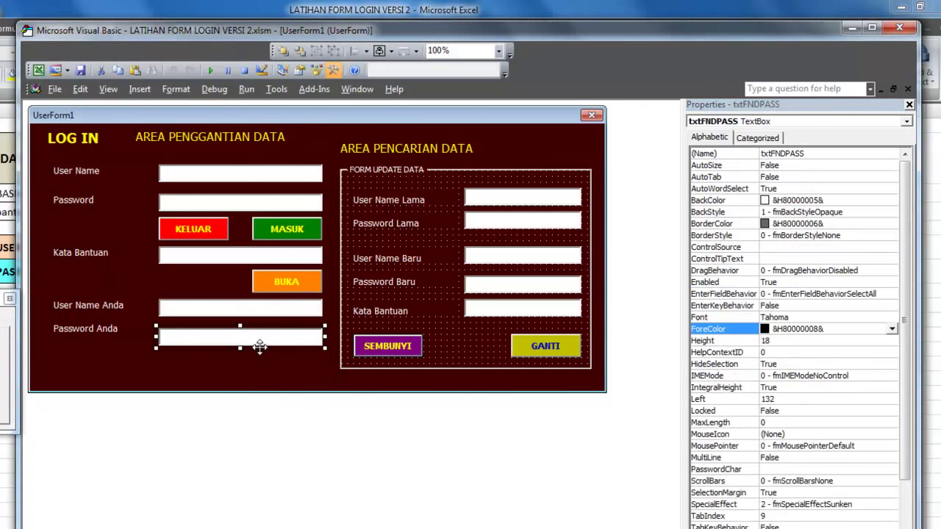
- Shift the Password Anda, User Name Anda, Kata Bantuan textboxes and BUKA down, placing the heading below KELUAR and MASUK
left_click_drag(260, 355, 260, 366)
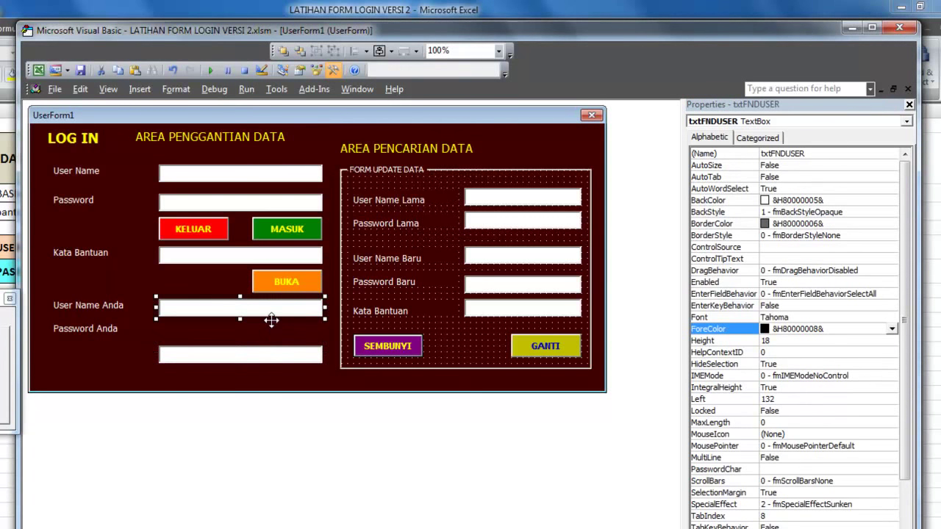
left_click_drag(271, 312, 272, 340)
left_click(290, 294)
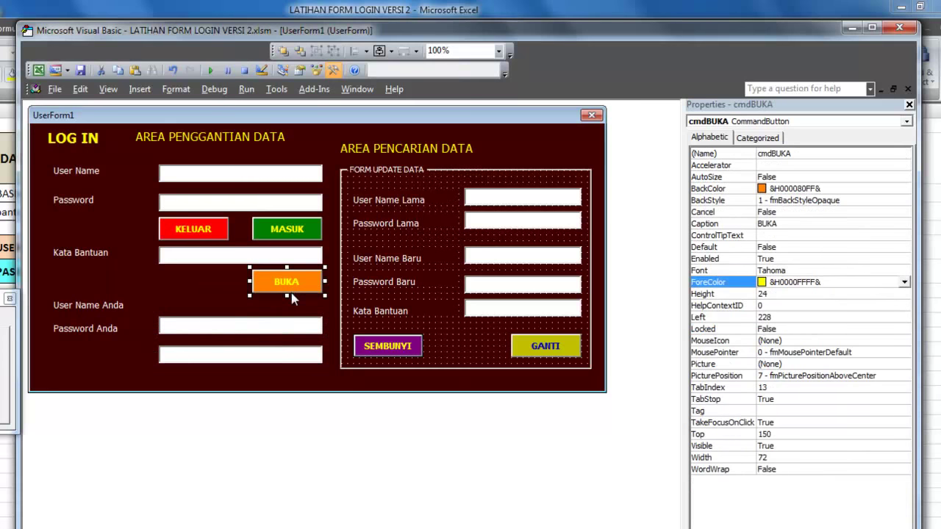
left_click_drag(294, 292, 294, 314)
left_click_drag(298, 257, 294, 288)
left_click(293, 298)
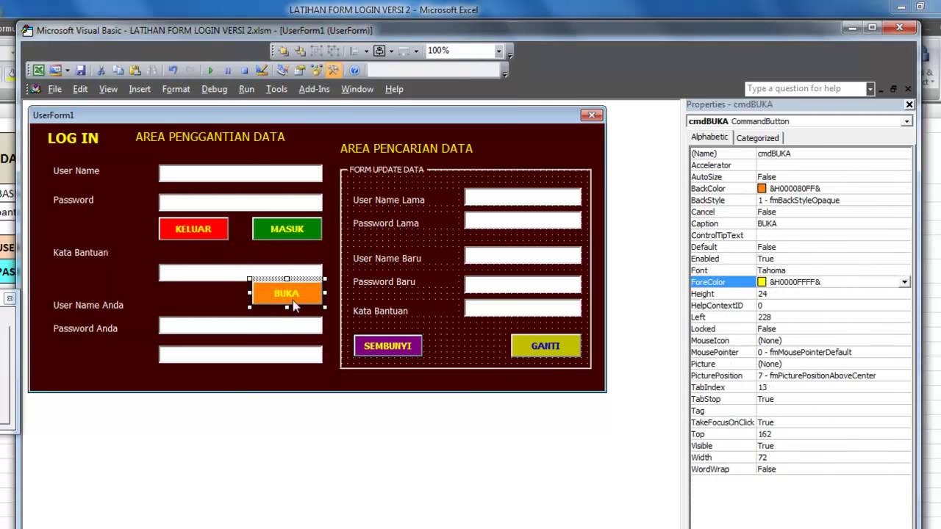
left_click_drag(302, 324, 302, 316)
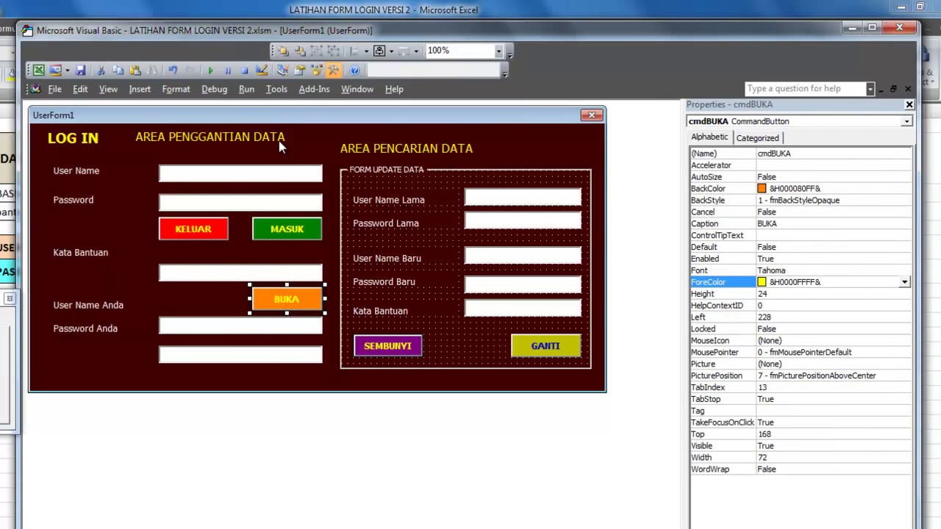
left_click_drag(279, 141, 297, 271)
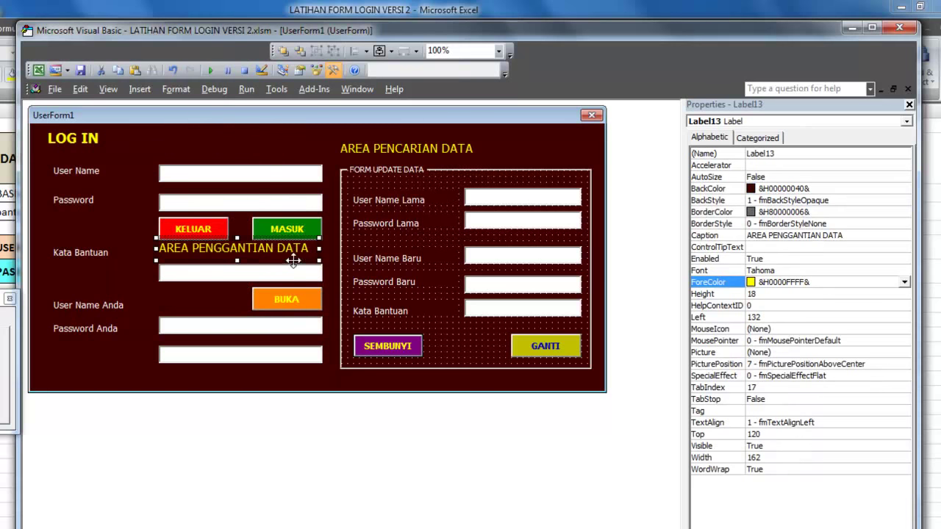
- Test-run the form, then move the Password Anda, BUKA and Kata Bantuan controls lower together
left_click(205, 73)
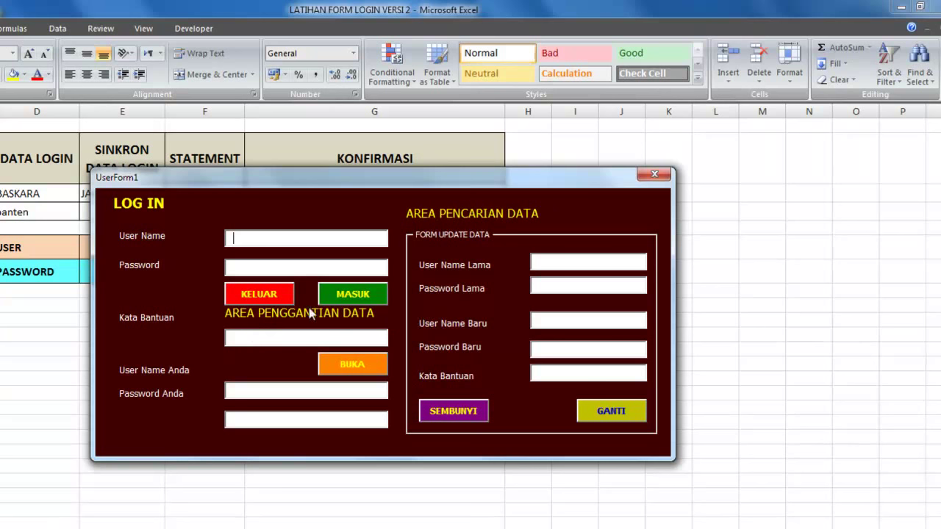
left_click(653, 174)
left_click(244, 251)
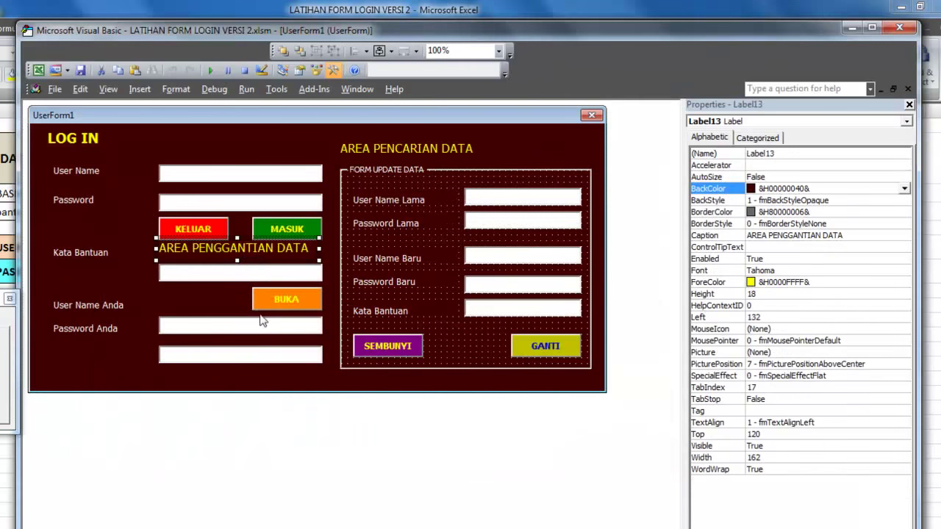
left_click(261, 359)
left_click(266, 328, "ctrl")
left_click(277, 302, "ctrl")
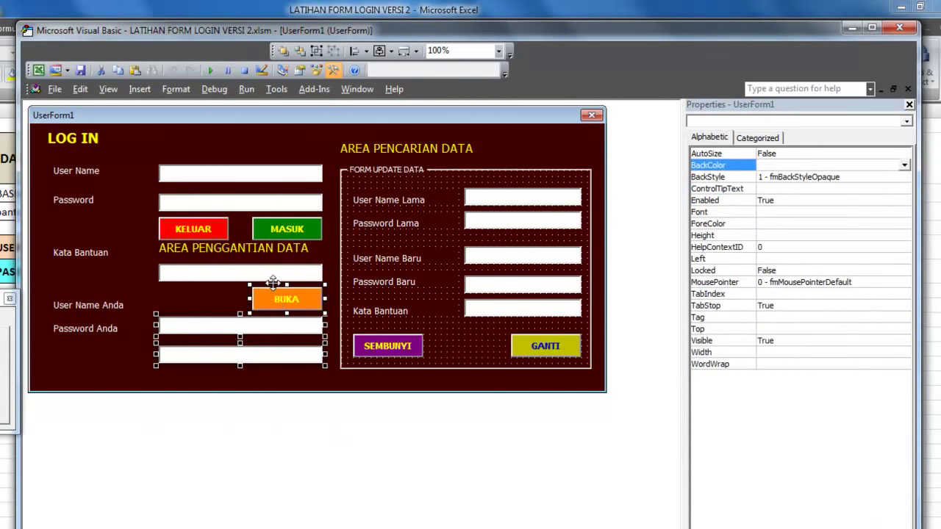
left_click(273, 276, "ctrl")
left_click_drag(286, 360, 285, 372)
left_click(265, 249)
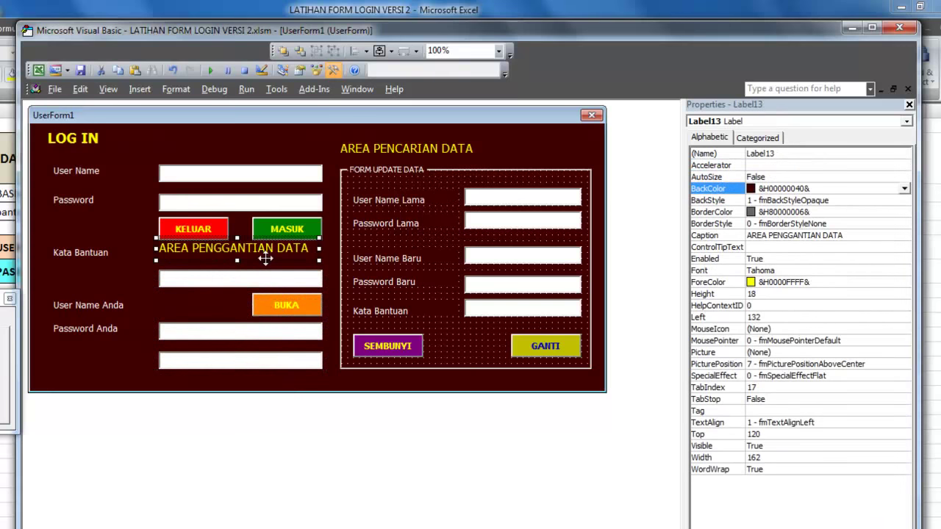
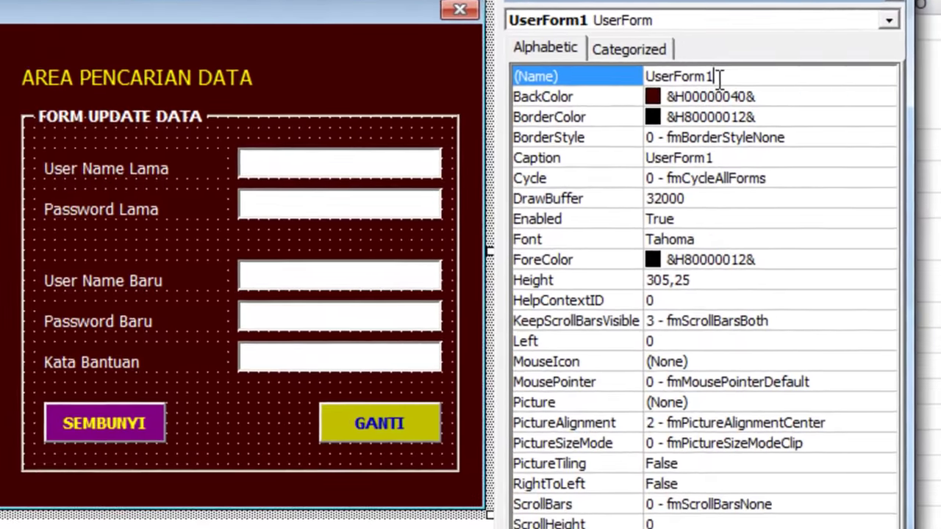
- Change the login UserForm's (Name) property to frmLOGIN
double_click(771, 128)
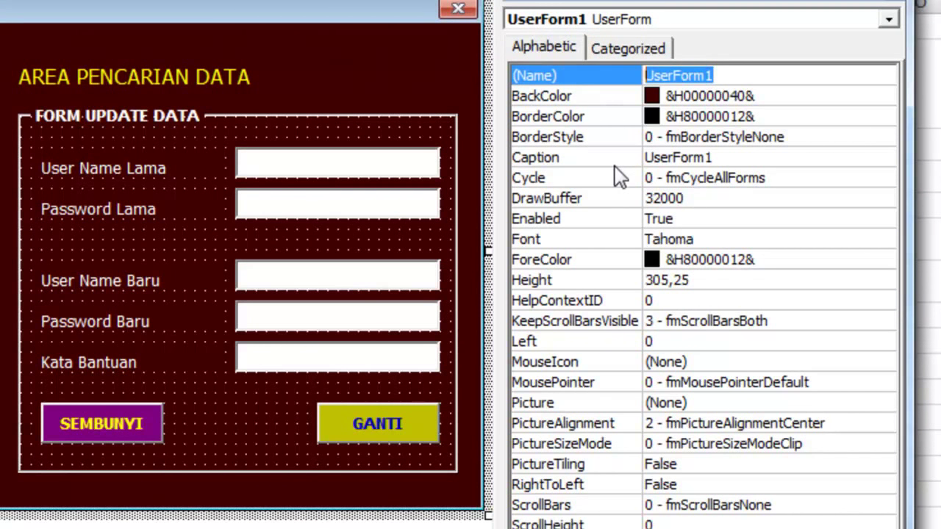
type("frm")
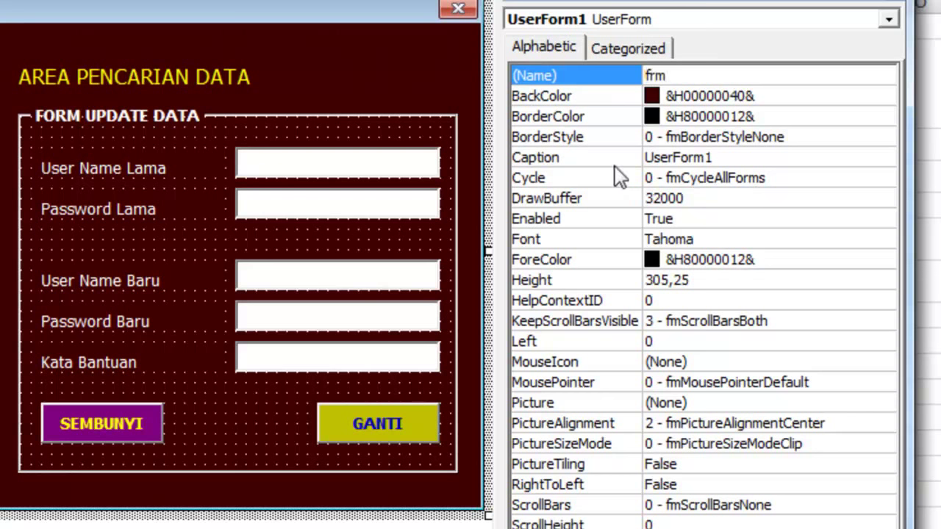
type("LO")
type("GIN")
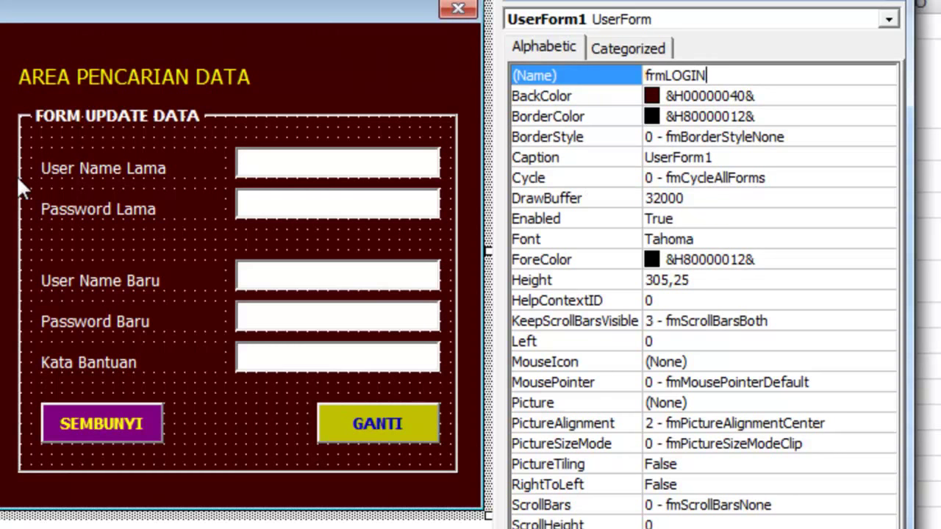
left_click(248, 11)
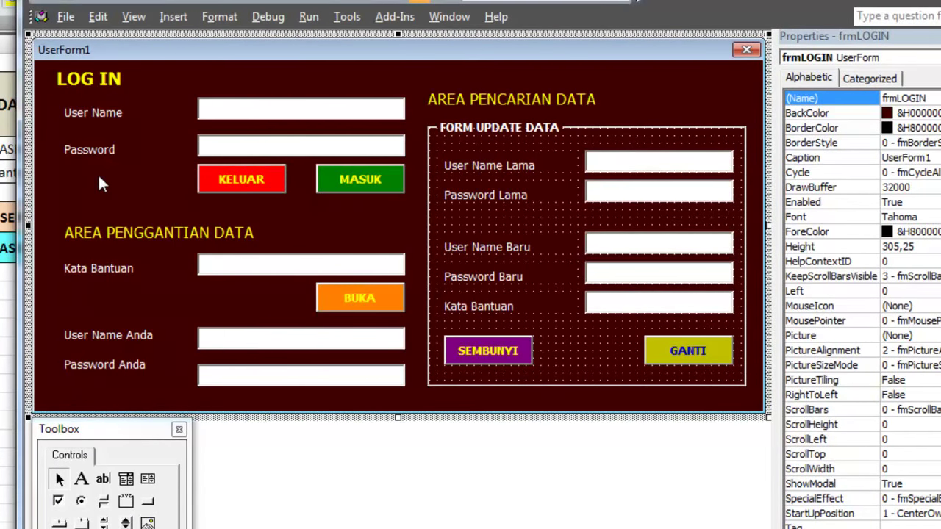
- Open the form's code and delete the generated UserForm_Click procedure
right_click(100, 177)
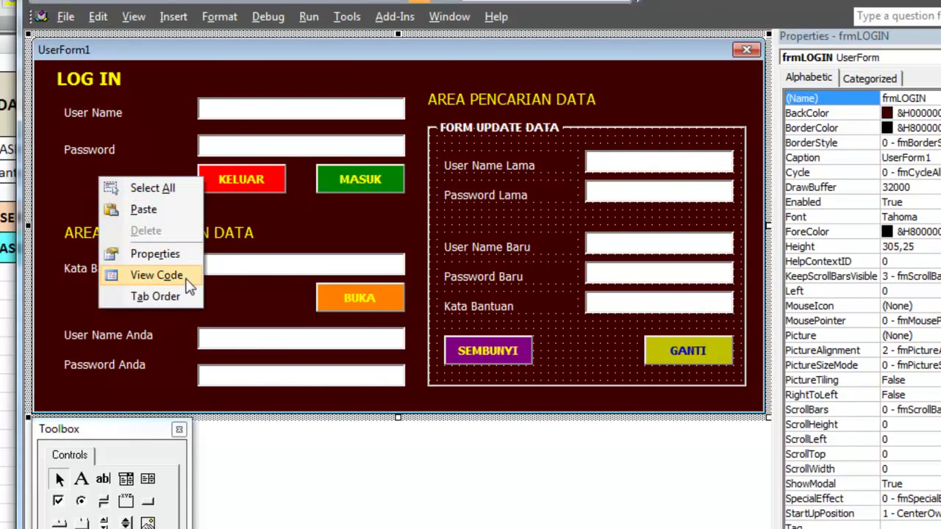
left_click(76, 178)
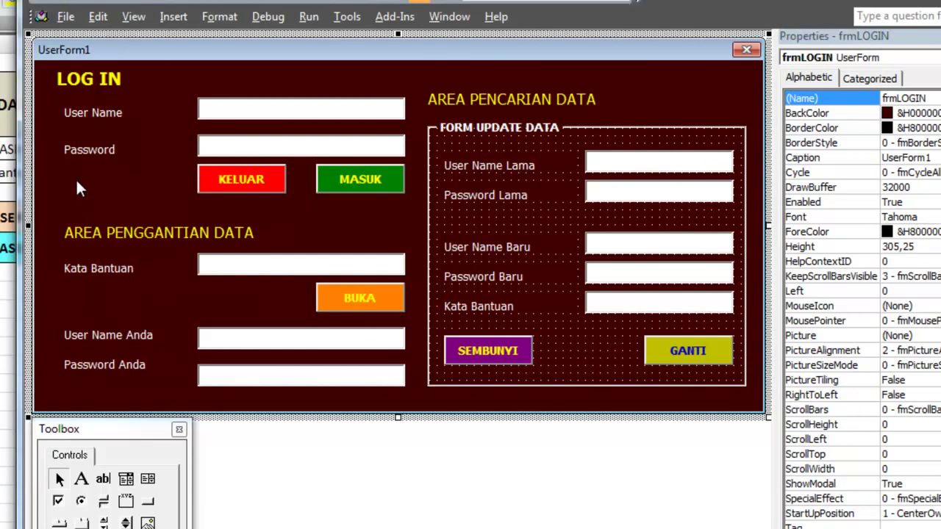
double_click(75, 177)
left_click_drag(59, 65, 155, 97)
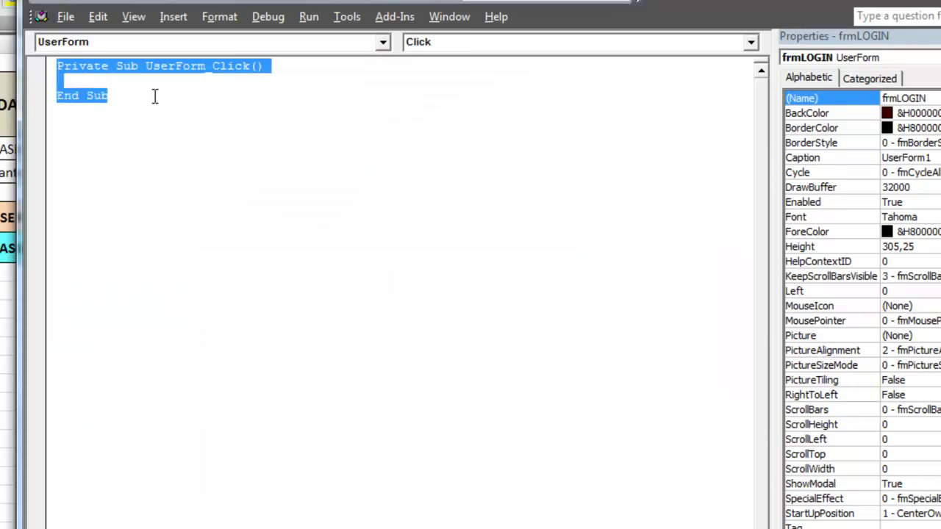
key("Delete")
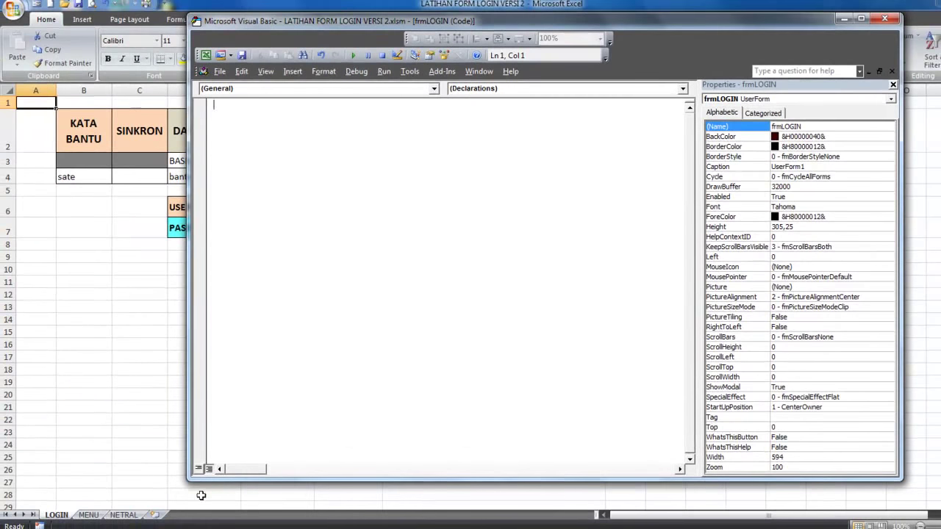
- Copy the first three procedures from the SCRIPT FULL 2 Notepad script
key("alt+Tab")
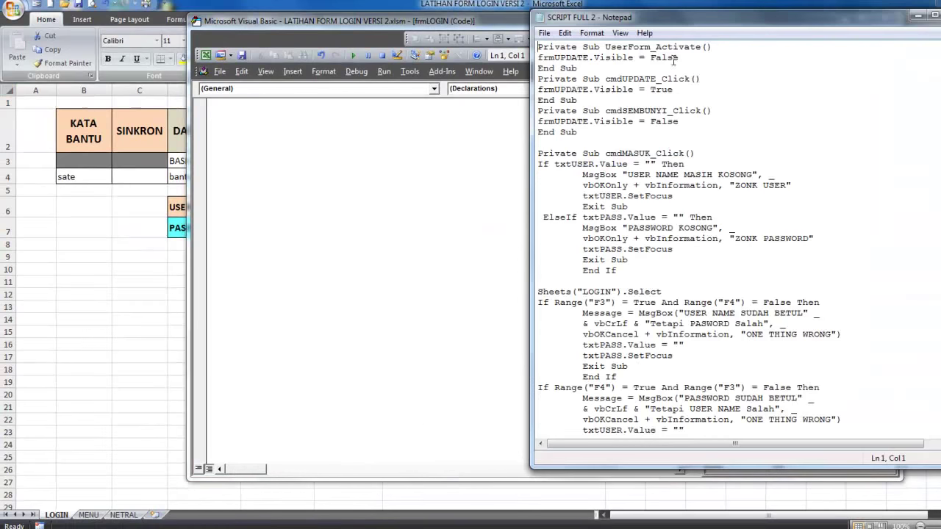
left_click_drag(700, 28, 720, 41)
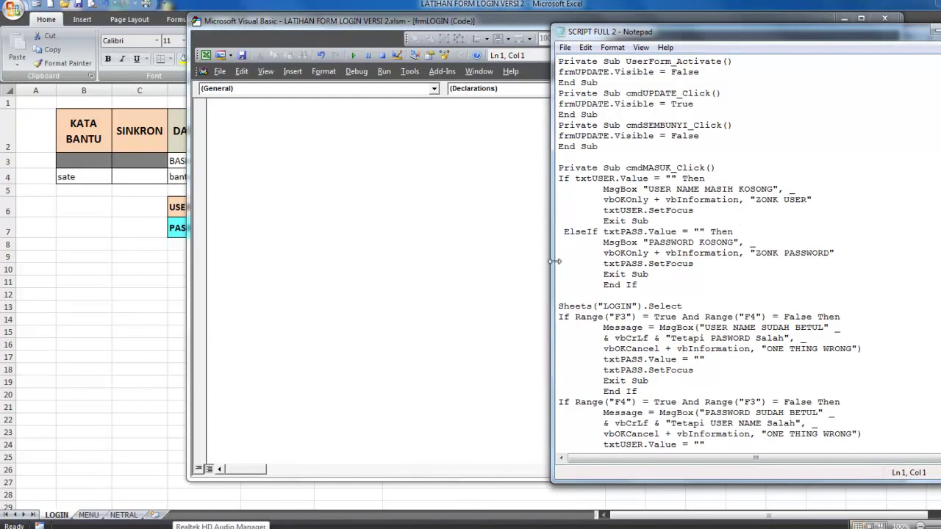
mouse_move(554, 260)
left_mouse_down()
mouse_move(665, 268)
mouse_move(609, 268)
left_mouse_up()
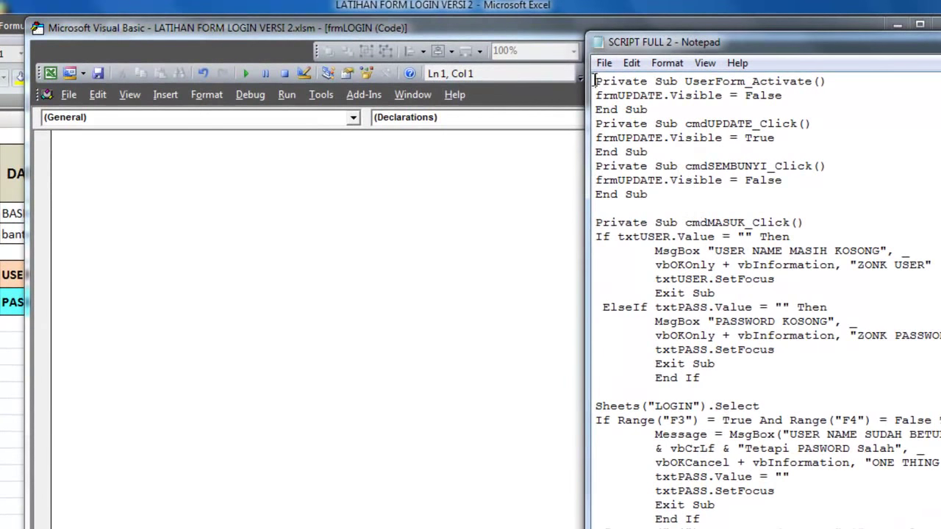
left_click_drag(594, 81, 661, 196)
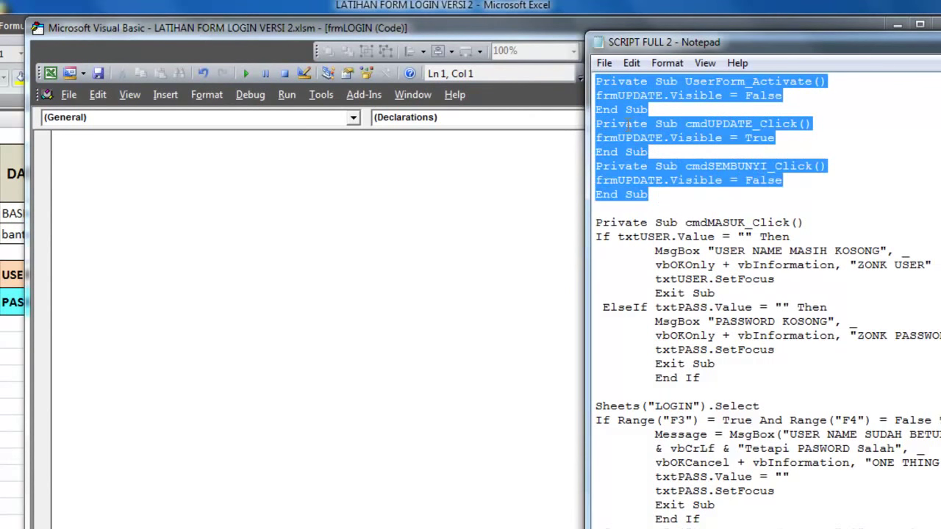
right_click(627, 125)
left_click(666, 179)
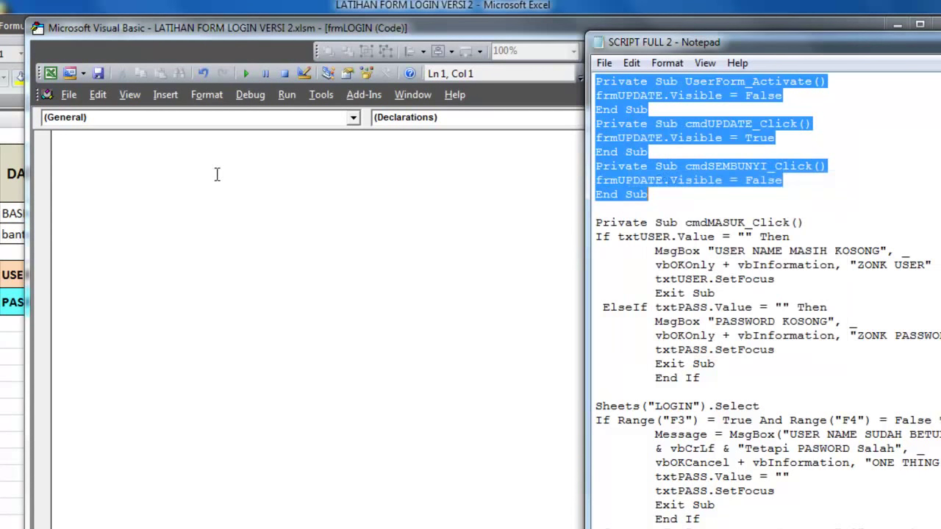
- Paste UserForm_Activate, cmdUPDATE_Click and cmdSEMBUNYI_Click into frmLOGIN's code module
left_click(63, 140)
right_click(64, 140)
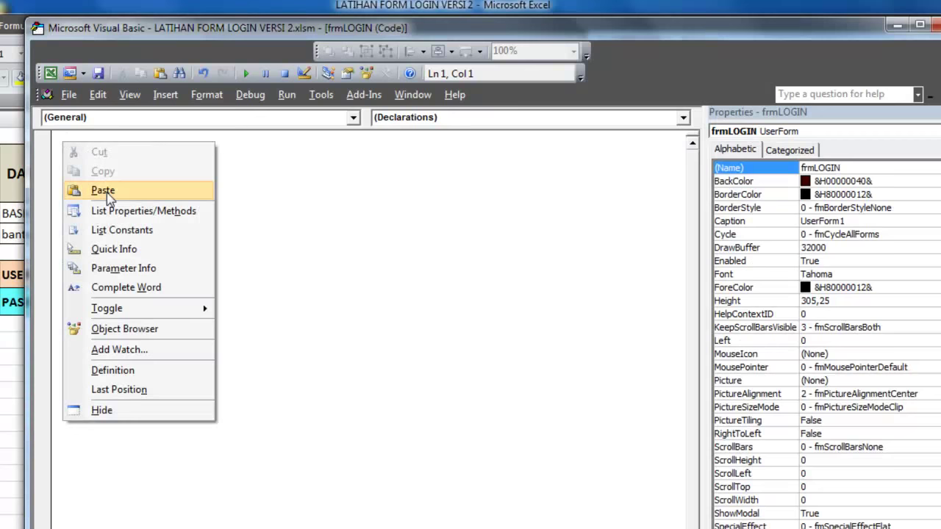
left_click(95, 187)
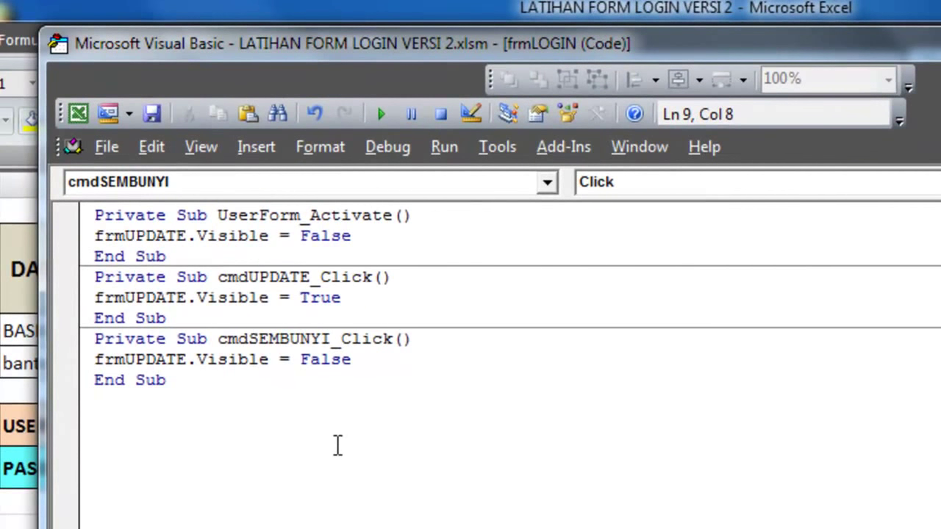
left_click_drag(94, 214, 418, 216)
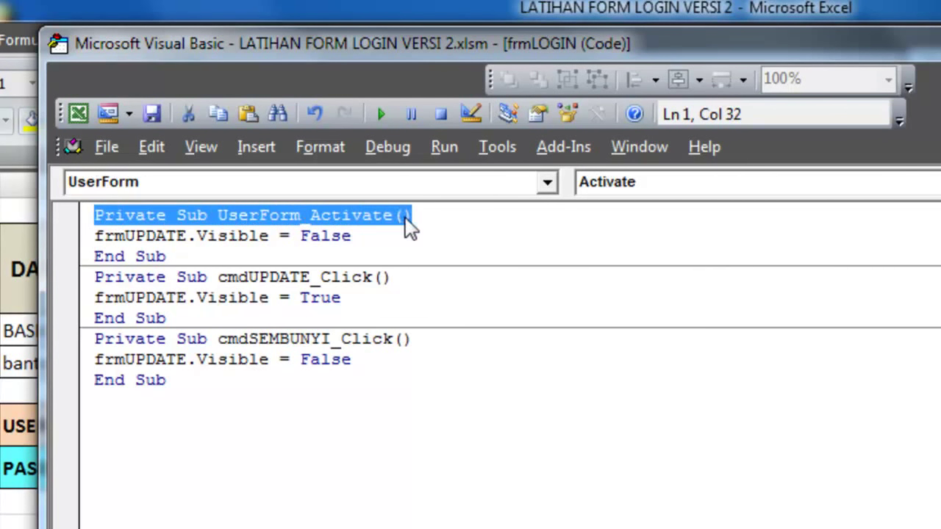
left_click(392, 249)
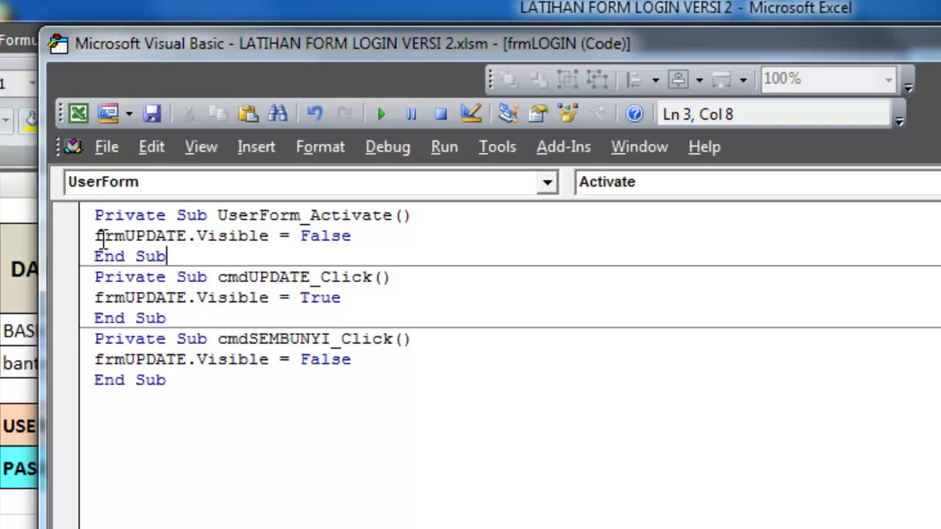
left_click_drag(99, 238, 357, 237)
left_click(368, 252)
left_click(95, 279)
left_click_drag(95, 278, 417, 279)
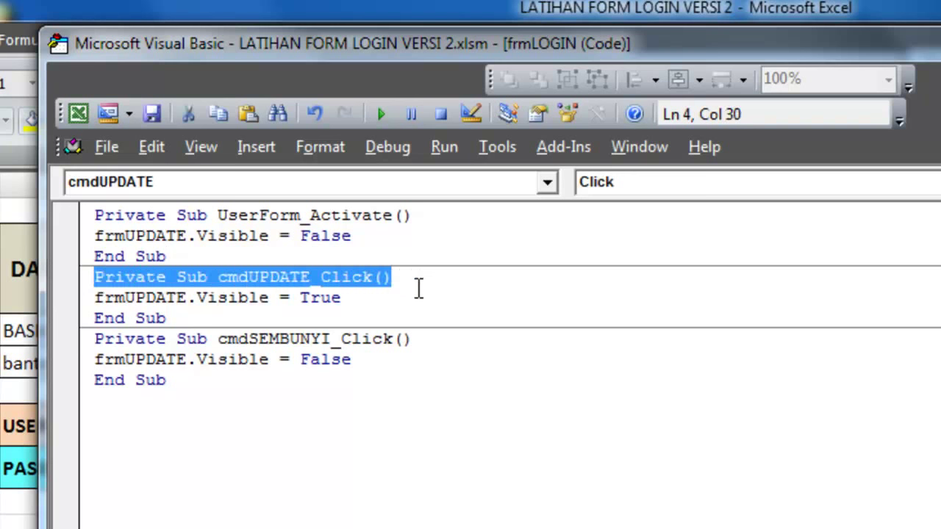
left_click(312, 278)
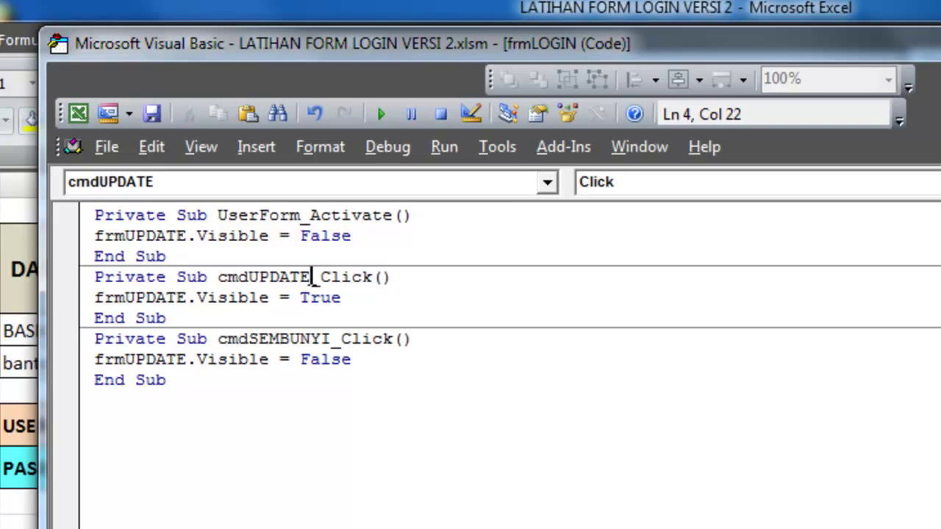
left_click_drag(313, 278, 218, 279)
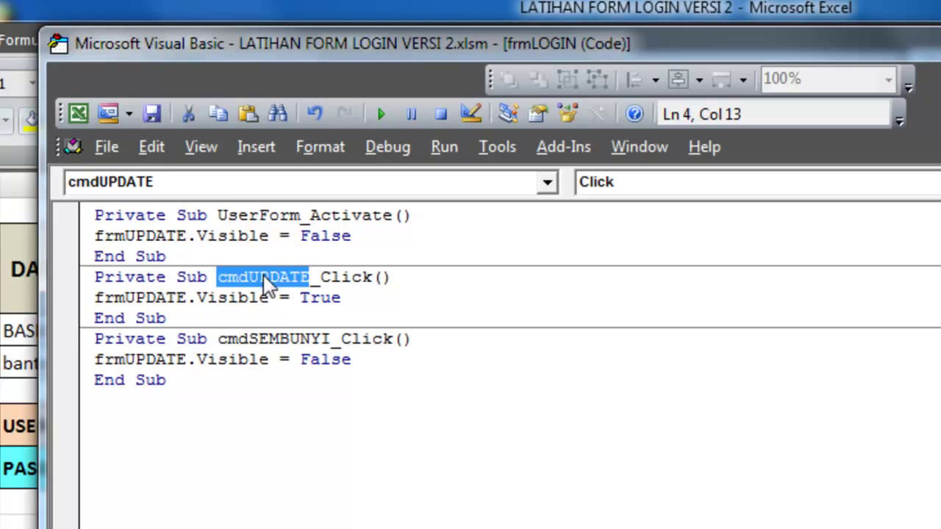
left_click(394, 276)
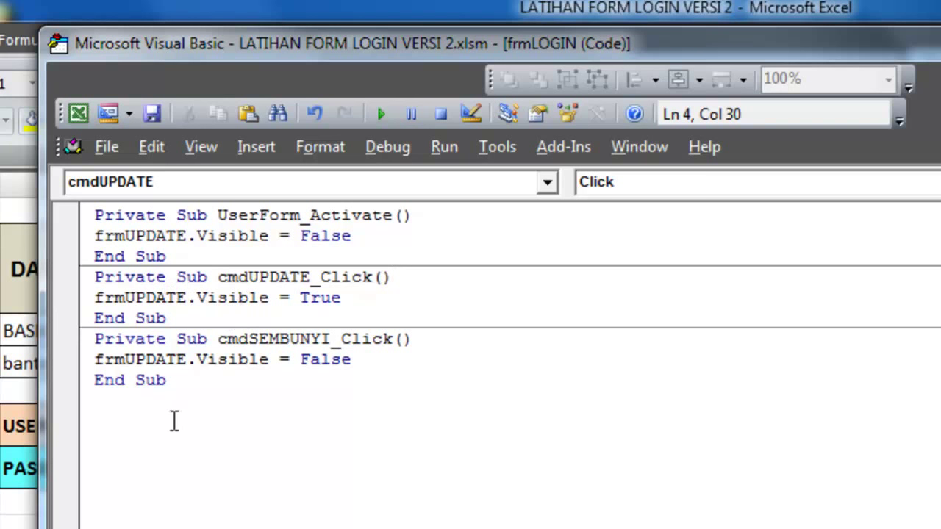
left_click_drag(96, 342, 418, 341)
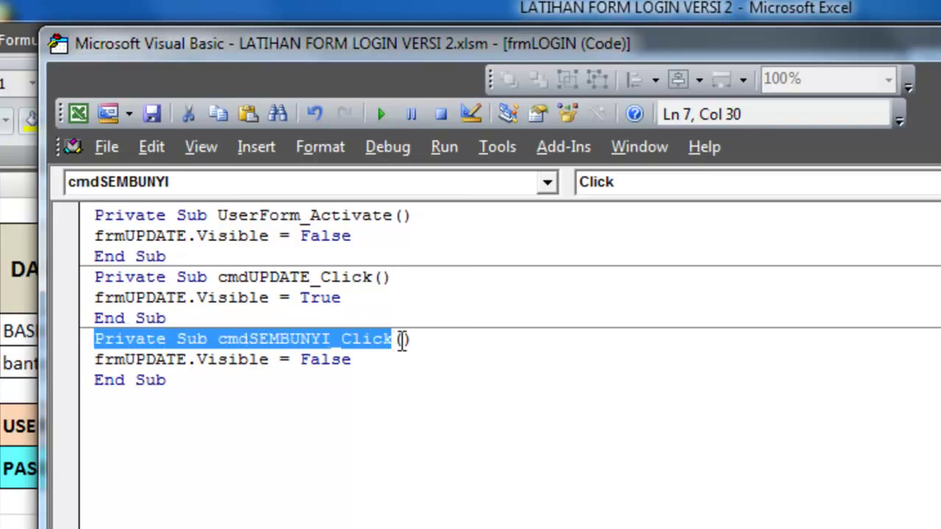
left_click(322, 342)
left_click_drag(219, 342, 330, 342)
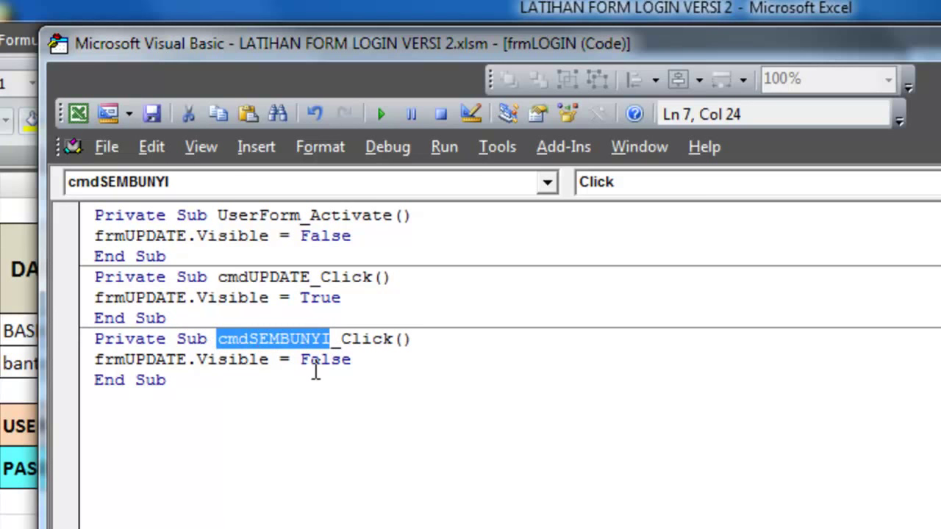
left_click(364, 360)
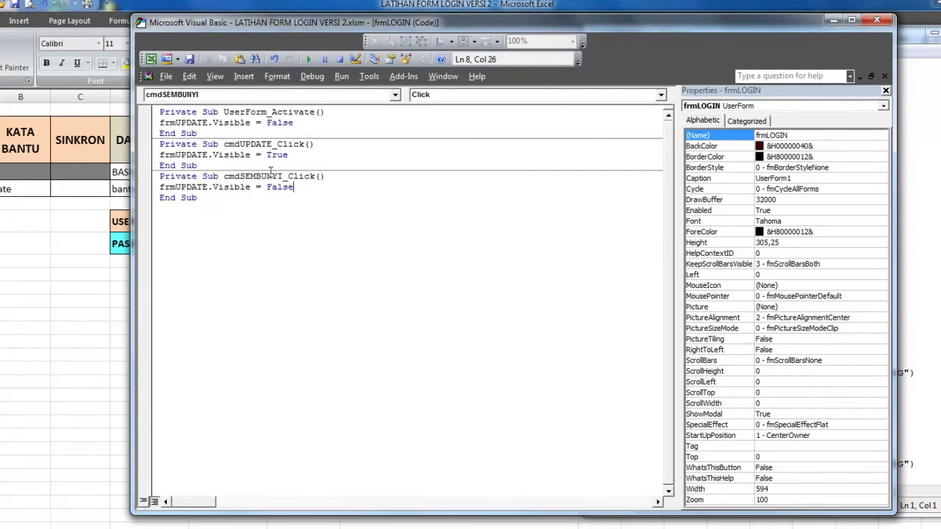
- Run frmLOGIN, show the update panel with UPDATE, hide it with SEMBUNYI, then close it
left_click(307, 59)
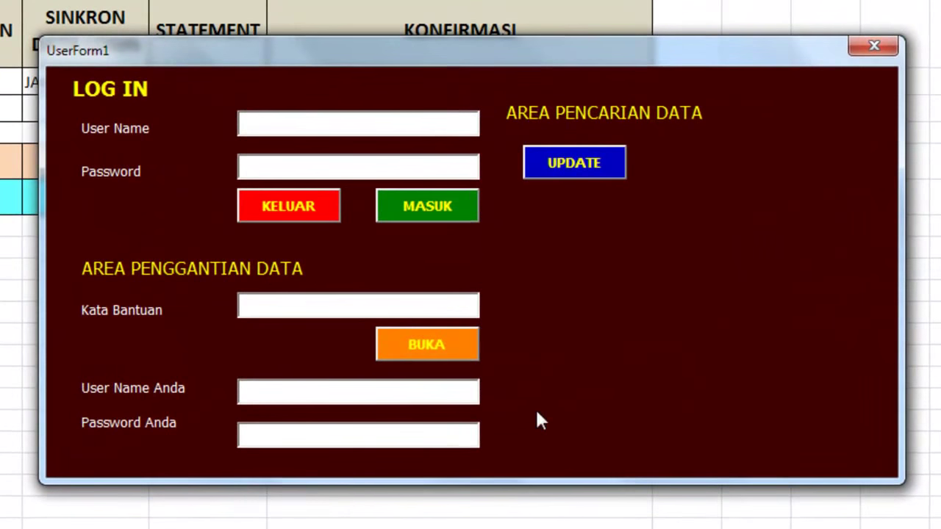
left_click(582, 169)
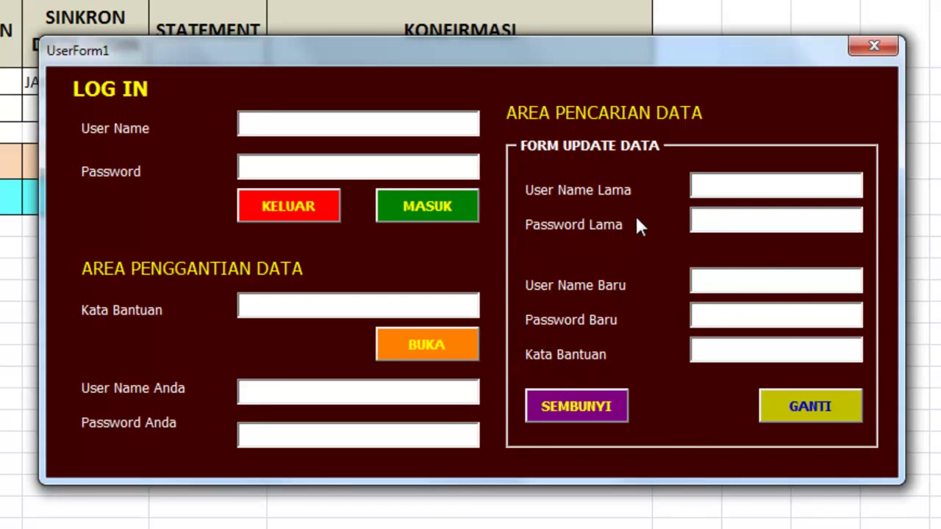
left_click(574, 406)
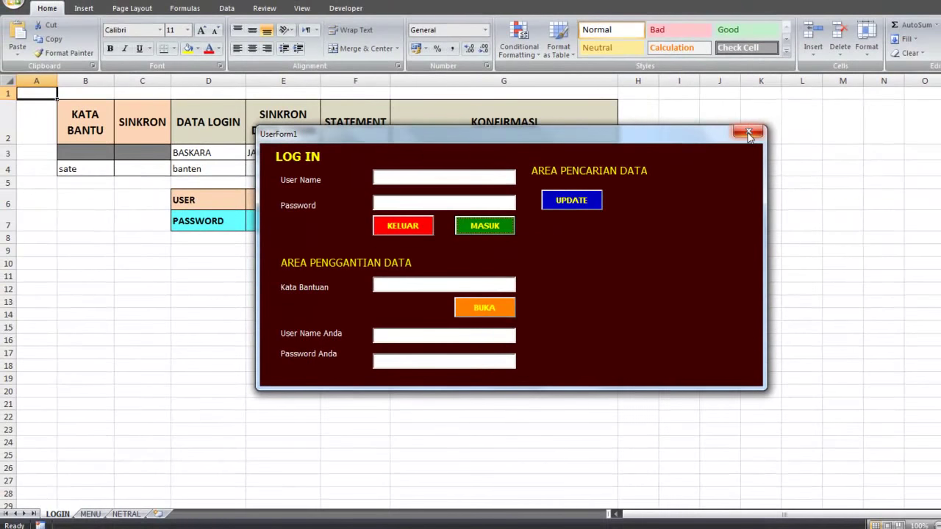
left_click(748, 133)
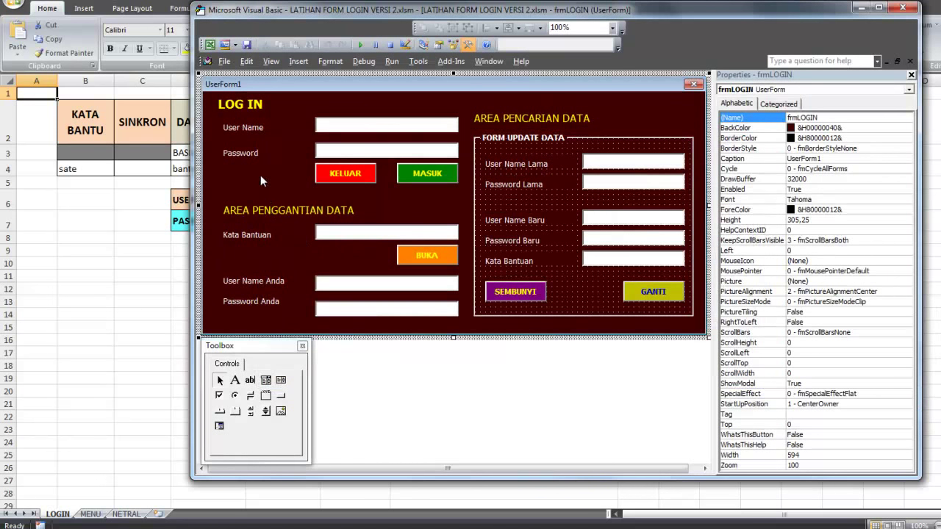
- Copy the cmdMASUK_Click login procedure from the Notepad script
key("F7")
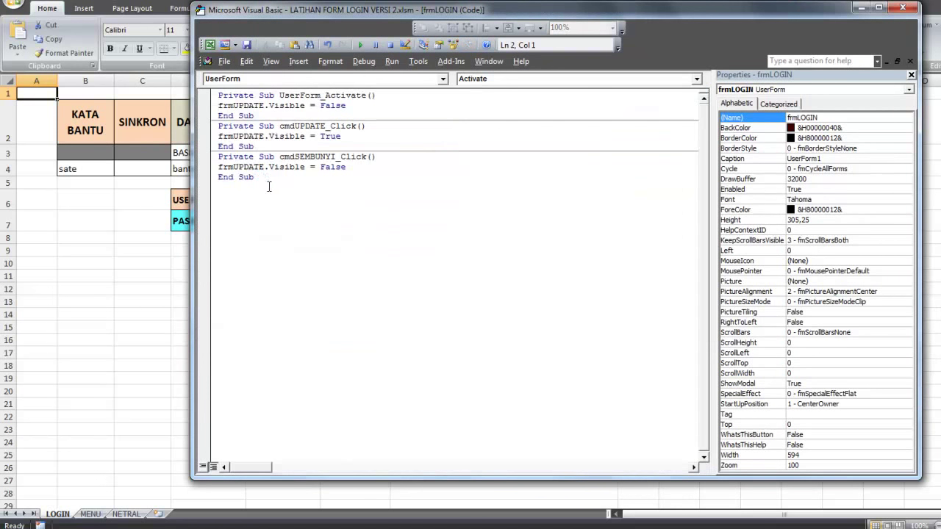
key("alt+Tab")
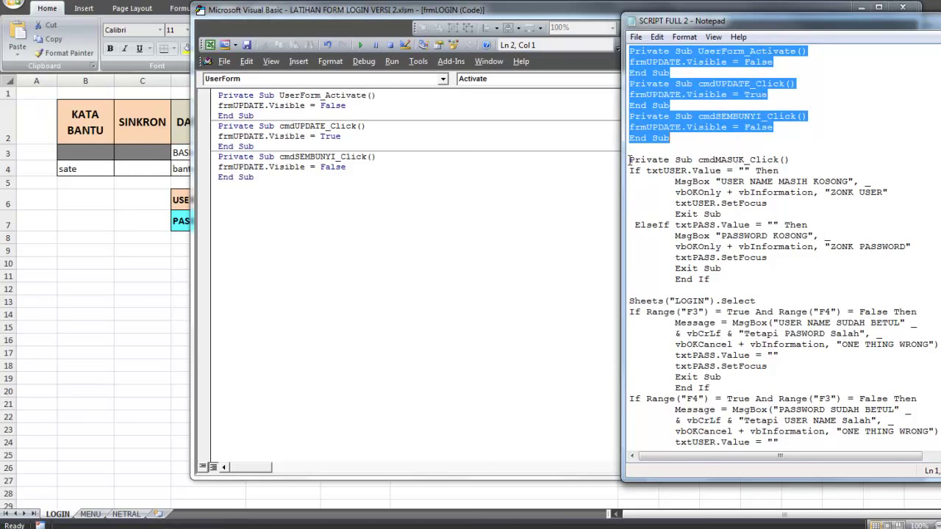
left_click_drag(631, 160, 753, 467)
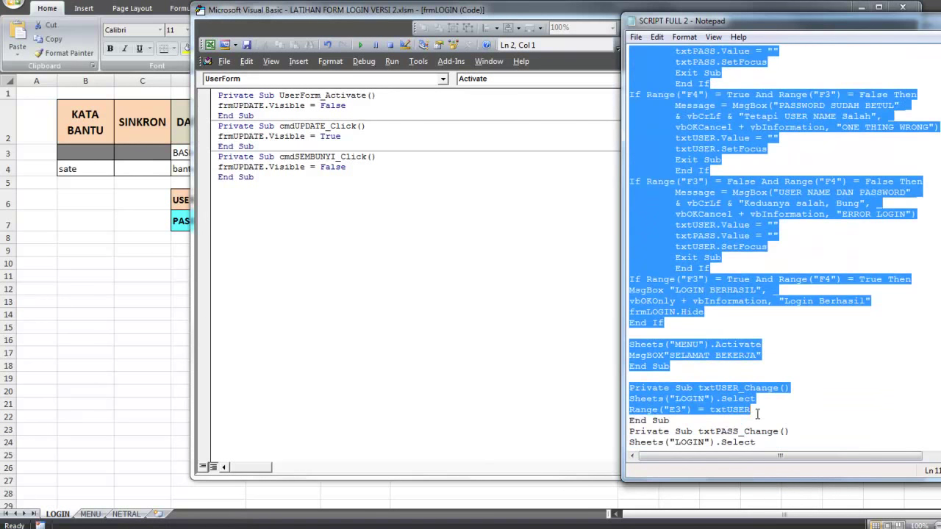
mouse_move(754, 467)
left_mouse_down()
mouse_move(761, 95)
mouse_move(772, 212)
left_mouse_up()
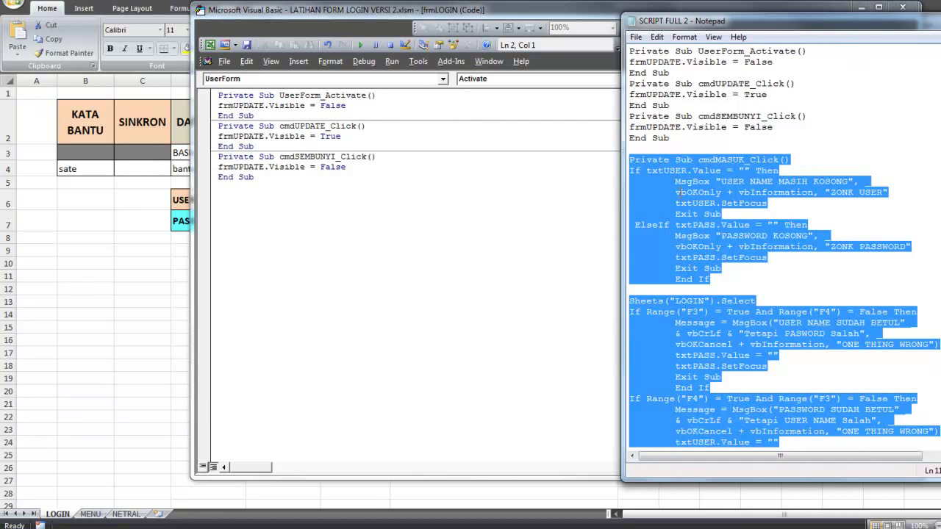
right_click(660, 187)
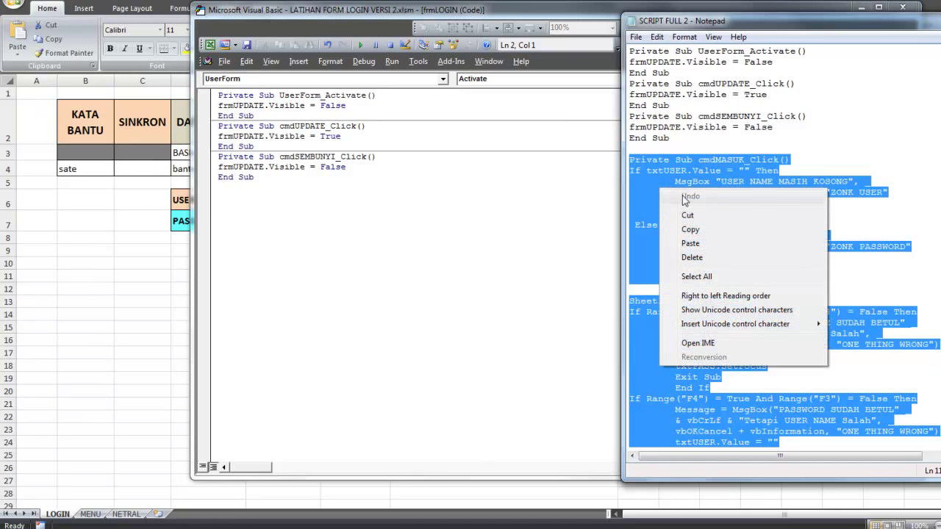
left_click(676, 229)
- Paste cmdMASUK_Click below the last End Sub in frmLOGIN's code
left_click(271, 183)
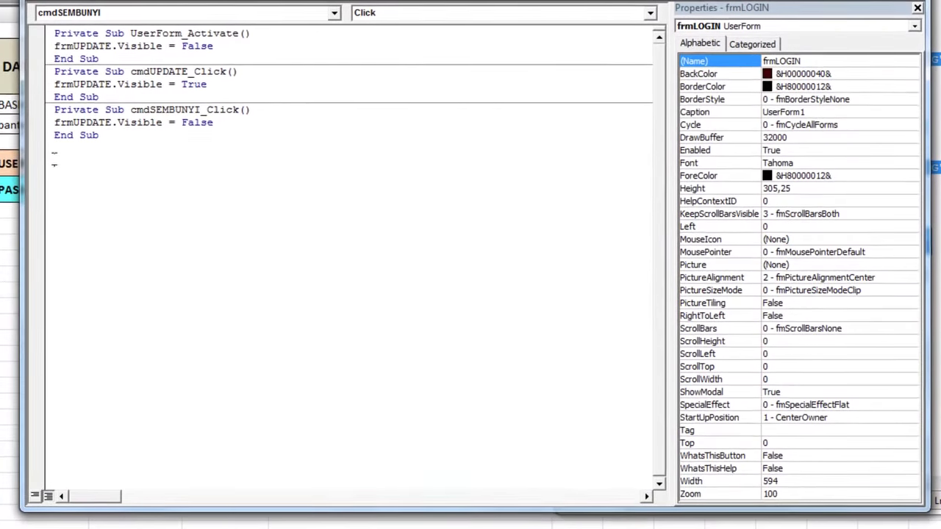
right_click(54, 162)
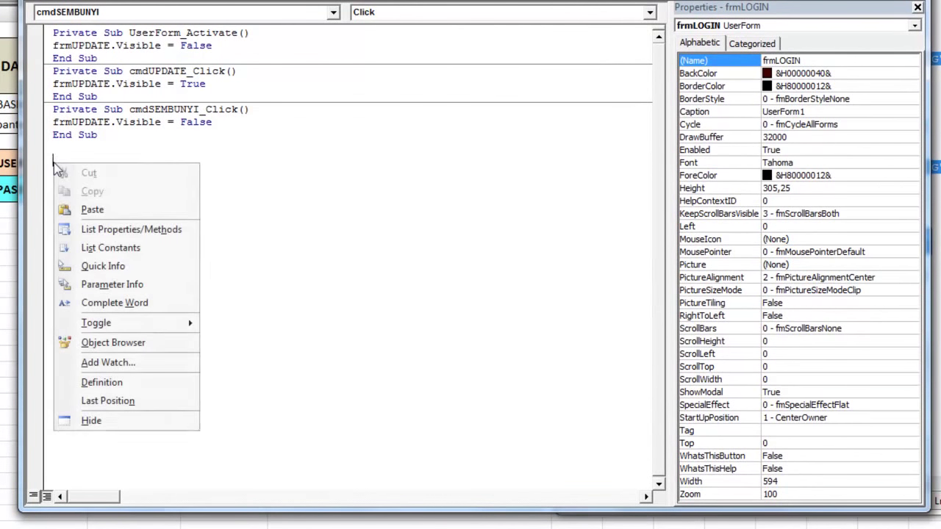
left_click(108, 209)
scroll(108, 208, "up", 3)
- Walk through cmdMASUK_Click's empty user name and empty password checks and their messages
scroll(190, 243, "up", 5)
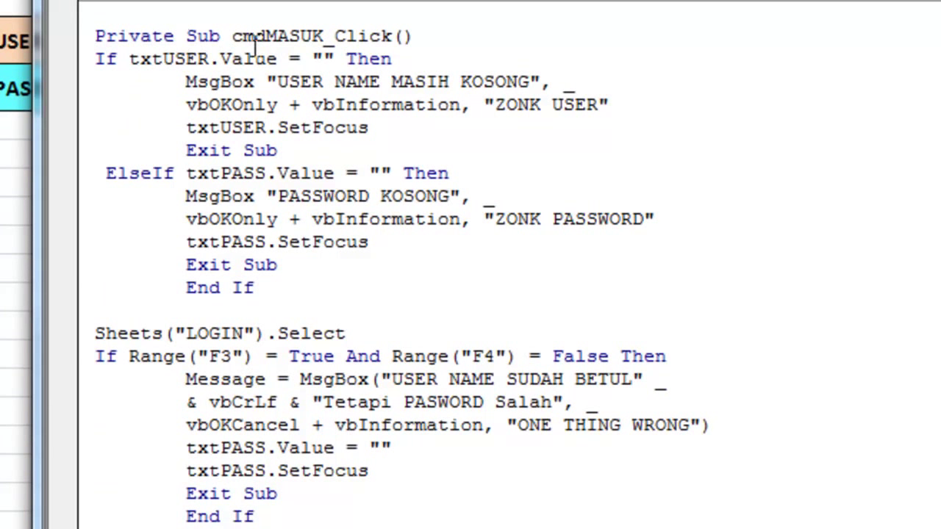
left_click_drag(233, 36, 324, 35)
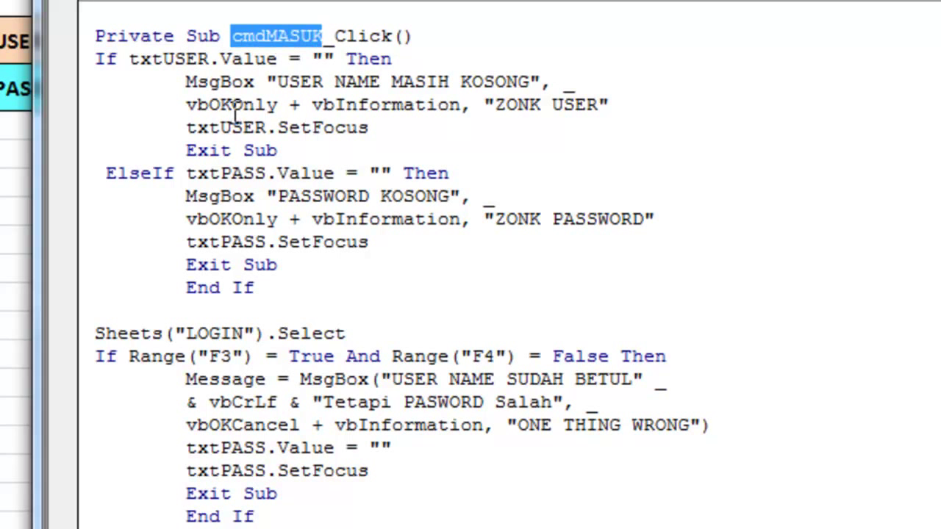
left_click_drag(95, 59, 335, 59)
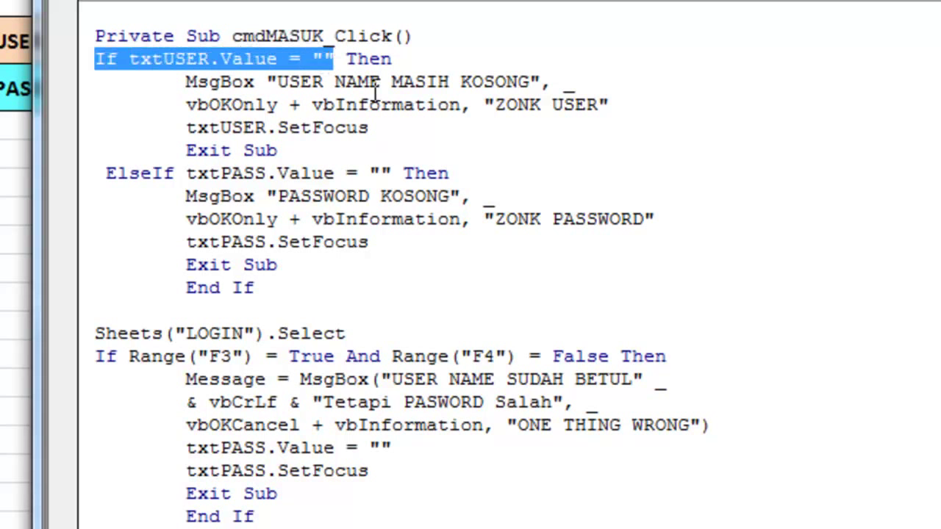
left_click_drag(391, 59, 347, 59)
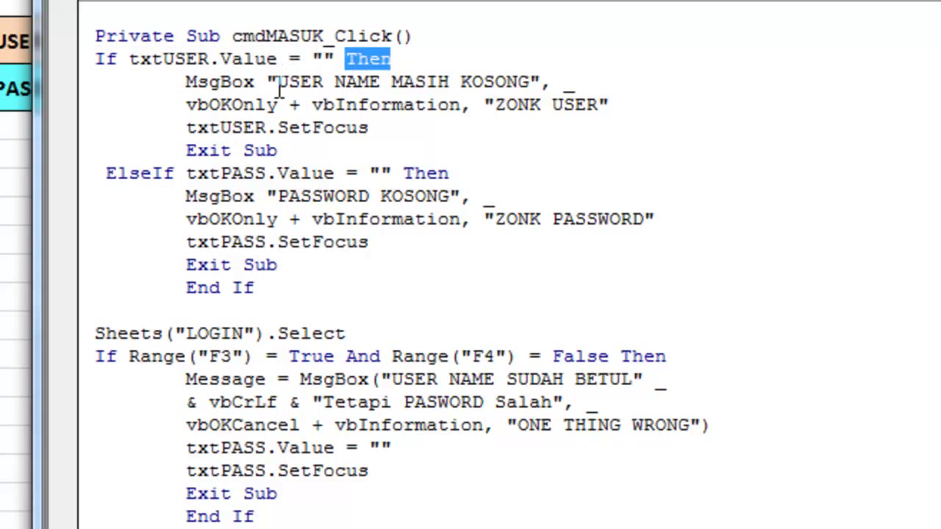
left_click_drag(288, 82, 530, 81)
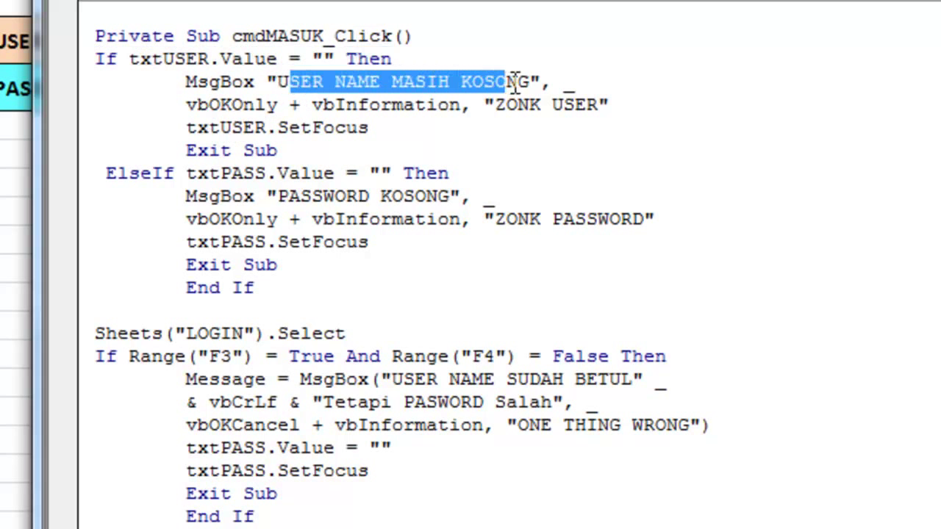
left_click_drag(278, 82, 519, 81)
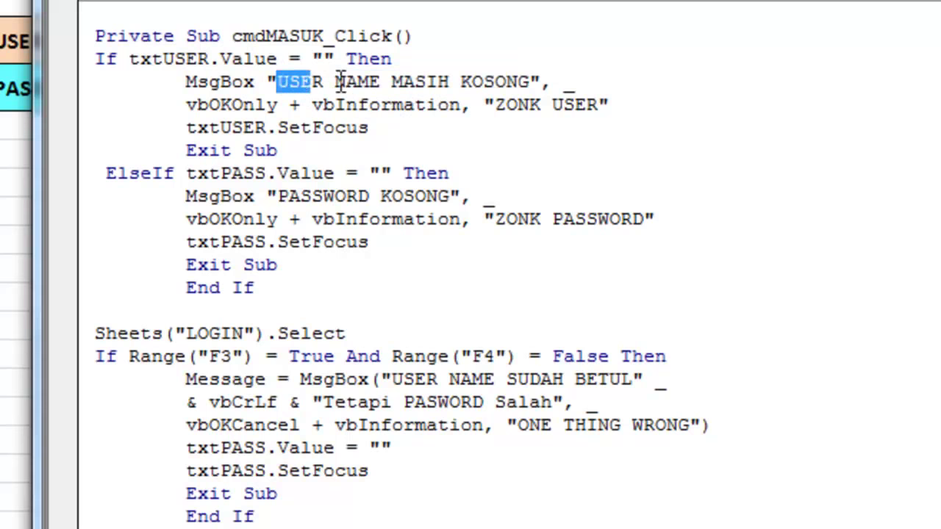
left_click(146, 218)
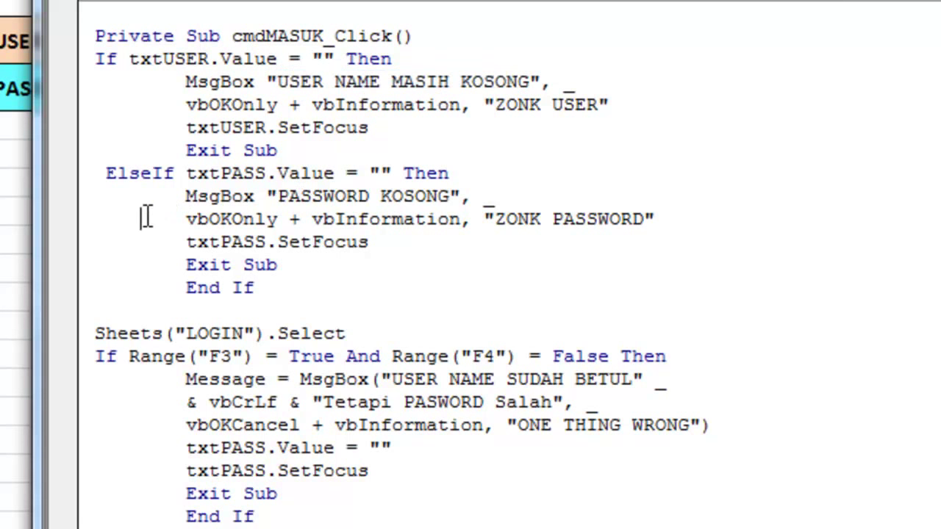
left_click_drag(107, 174, 267, 172)
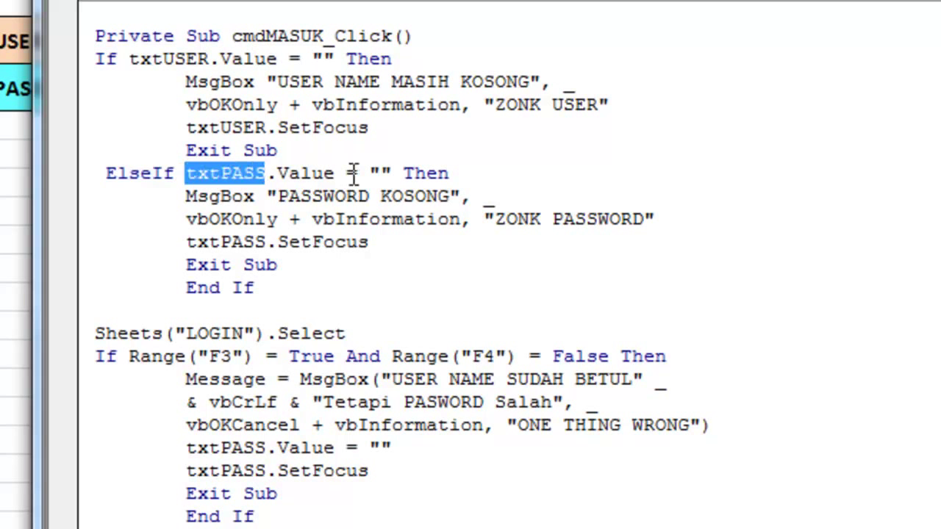
left_click_drag(356, 174, 401, 174)
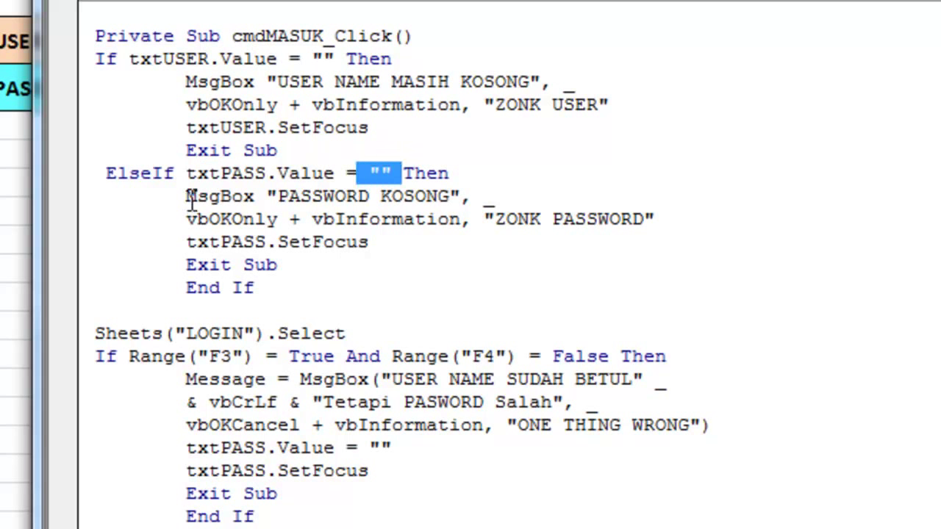
left_click_drag(185, 196, 449, 196)
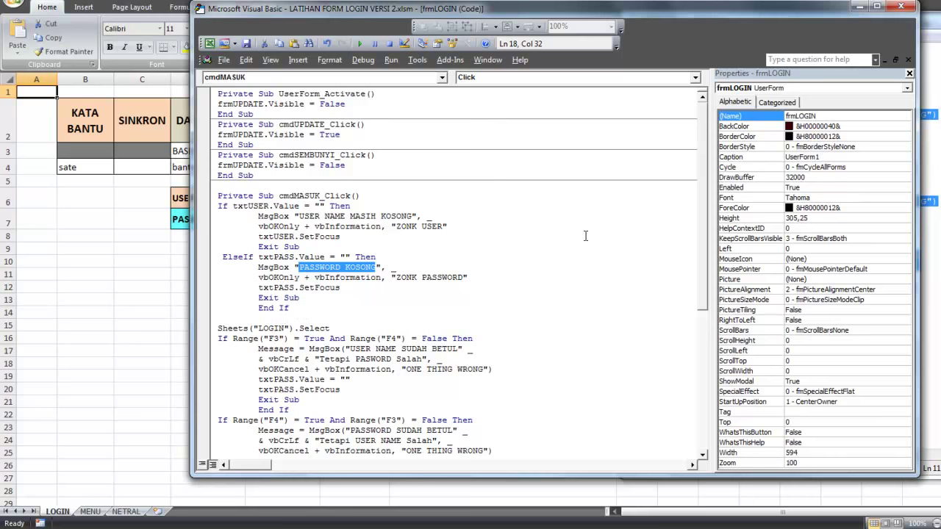
left_click(585, 236)
- Minimize Notepad, place the code beside the LOGIN sheet, and highlight Sheets("LOGIN").Select
mouse_move(382, 17)
left_mouse_down()
mouse_move(852, 46)
mouse_move(823, 34)
left_mouse_up()
left_click(823, 34)
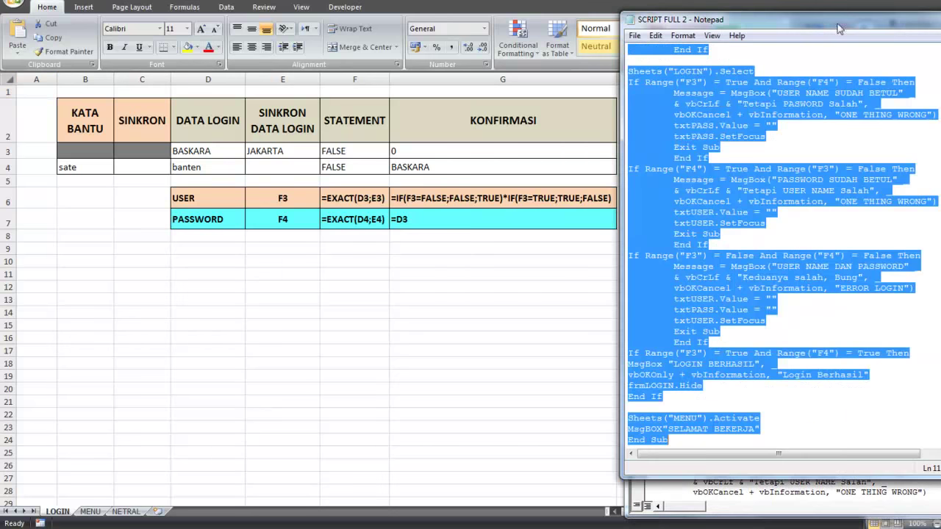
left_click(937, 17)
left_click_drag(791, 58, 779, 25)
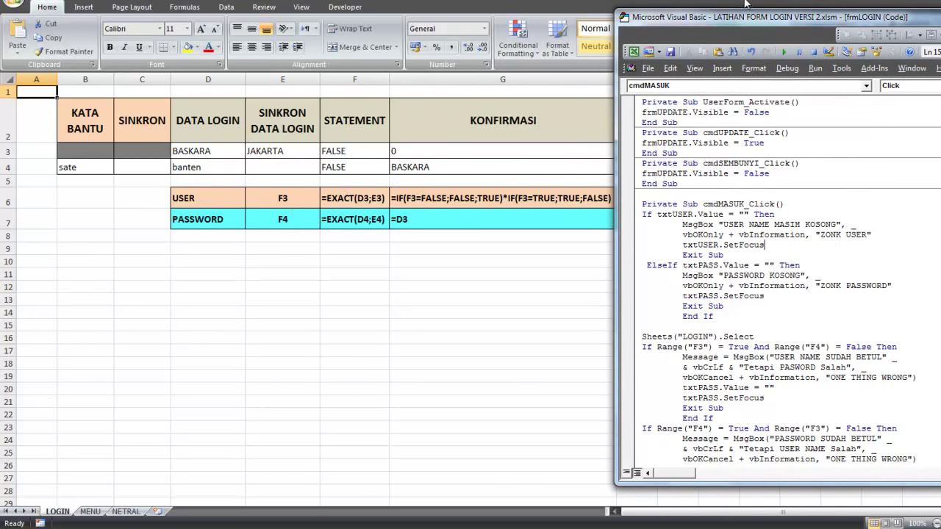
left_click_drag(720, 21, 725, 24)
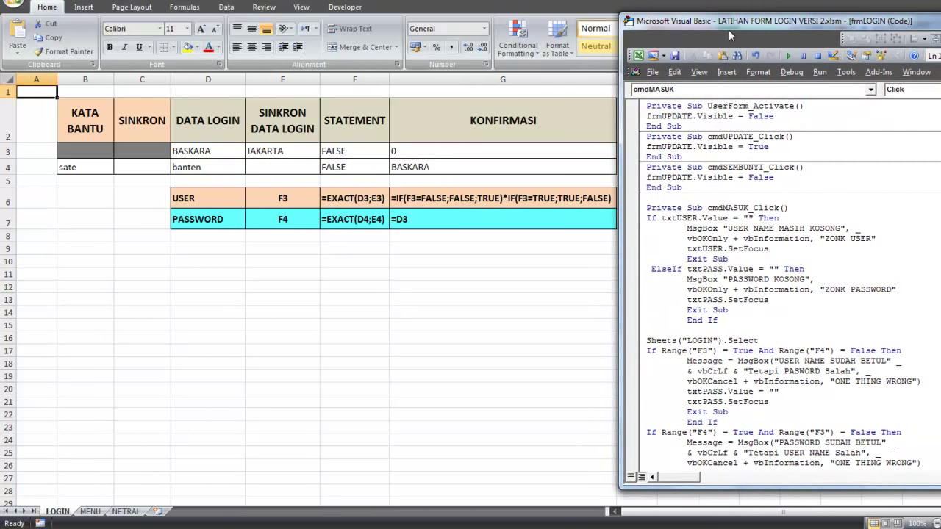
scroll(672, 289, "down", 3)
scroll(675, 291, "down", 2)
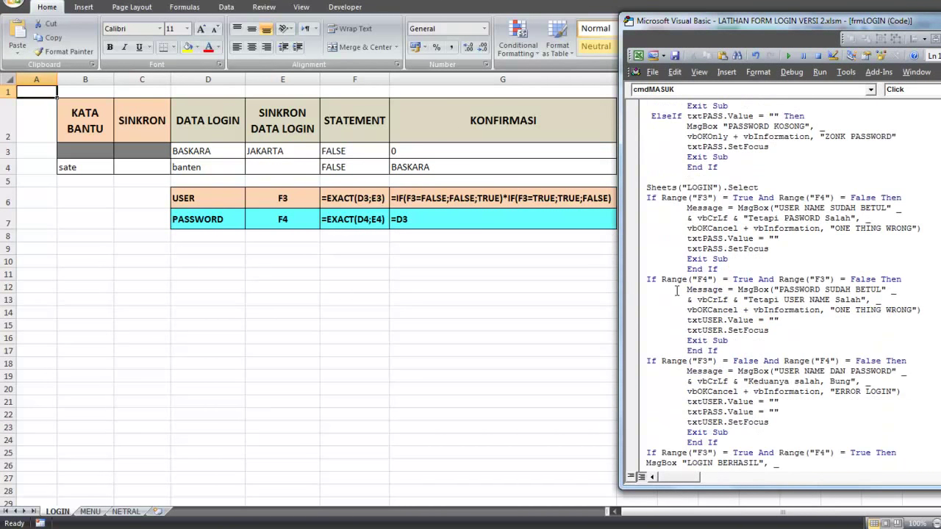
scroll(677, 290, "down", 1)
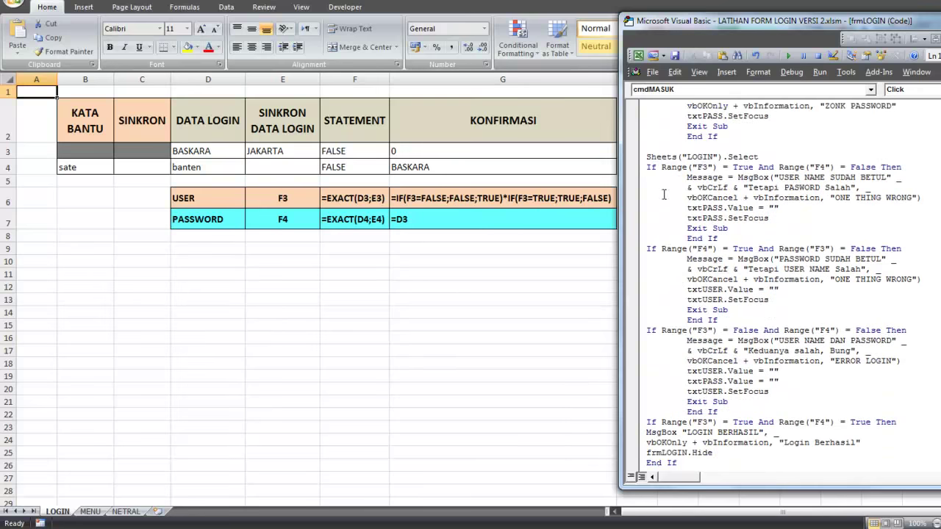
left_click_drag(647, 156, 759, 157)
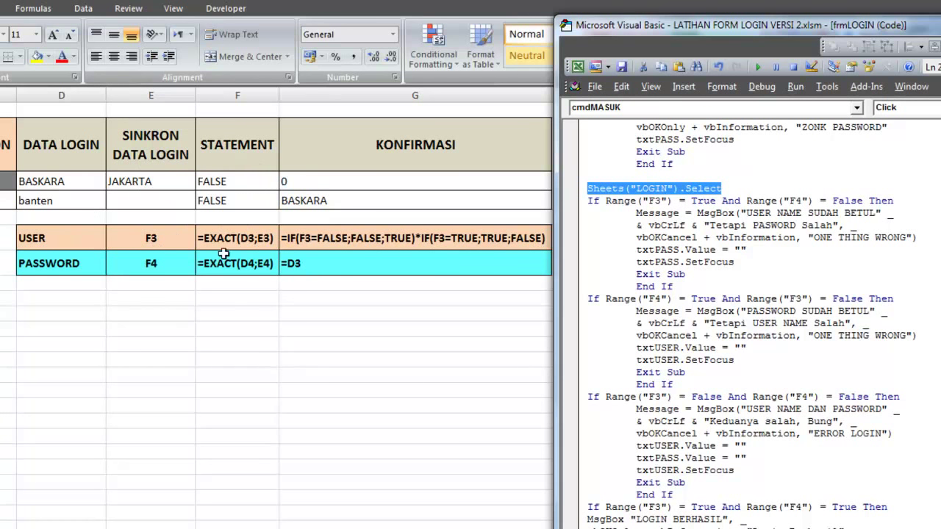
- Clear the user name from cell E3, then explain the If check for F3 being True
left_click(163, 183)
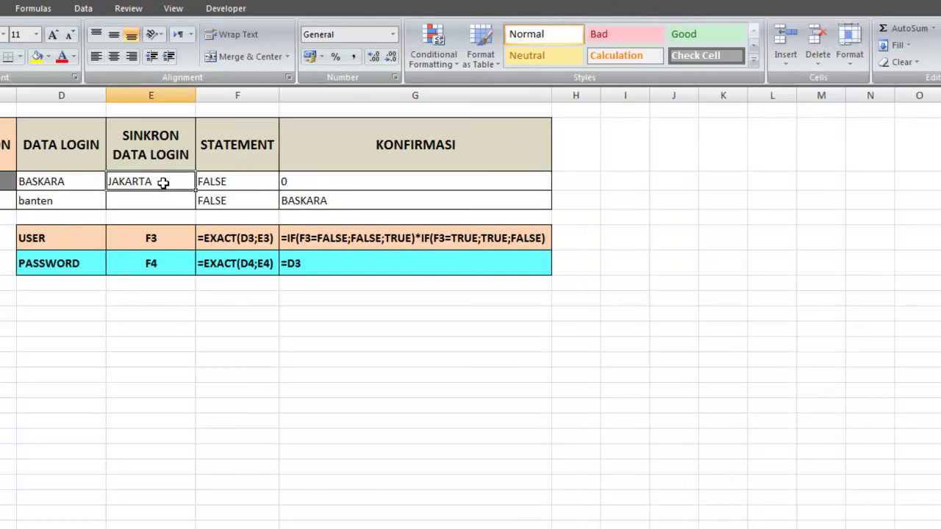
key("Delete")
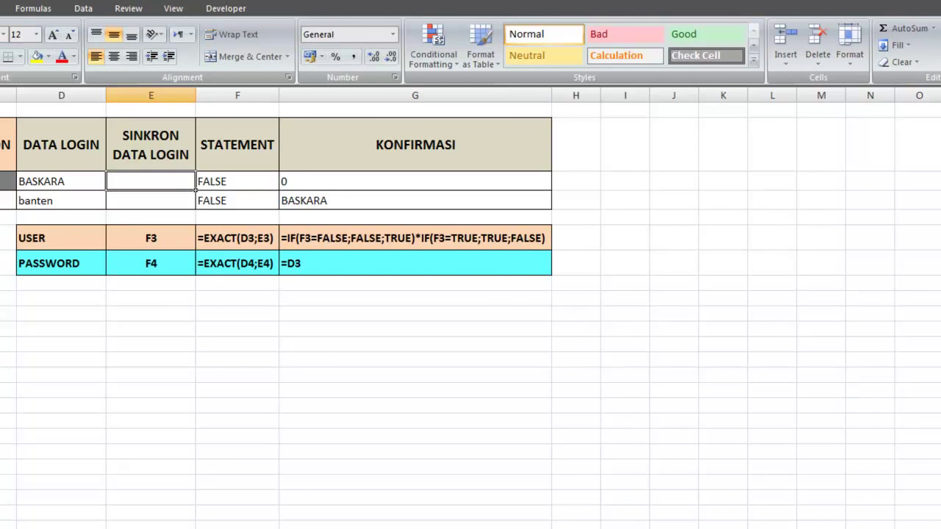
key("alt+F11")
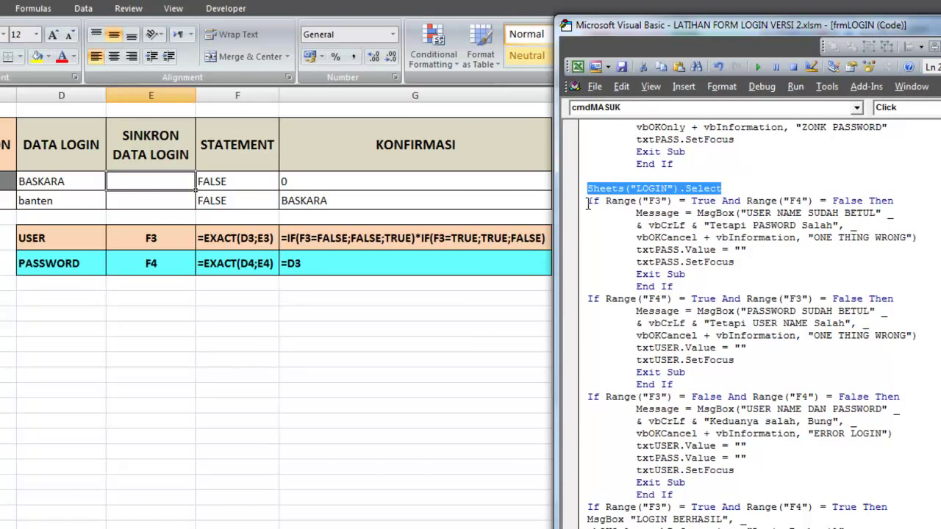
left_click_drag(588, 202, 667, 201)
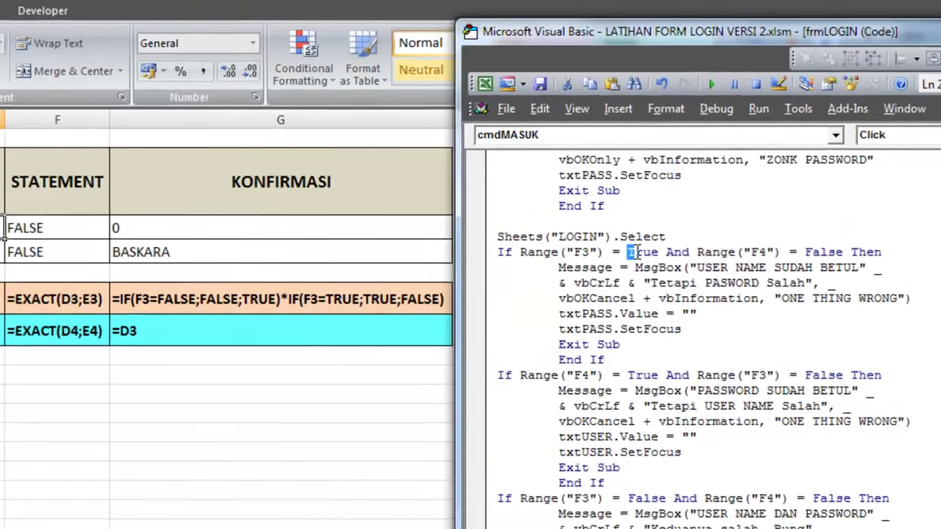
left_click_drag(690, 200, 715, 200)
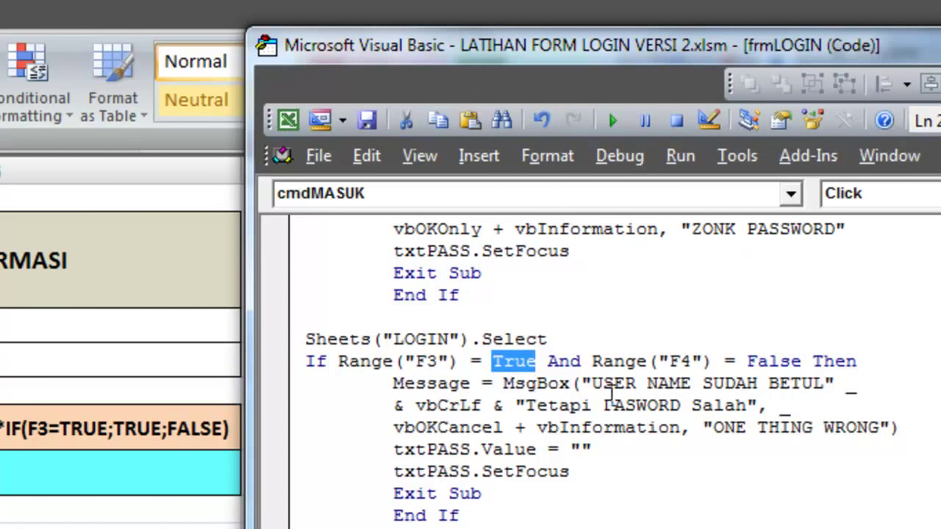
left_click_drag(580, 360, 804, 361)
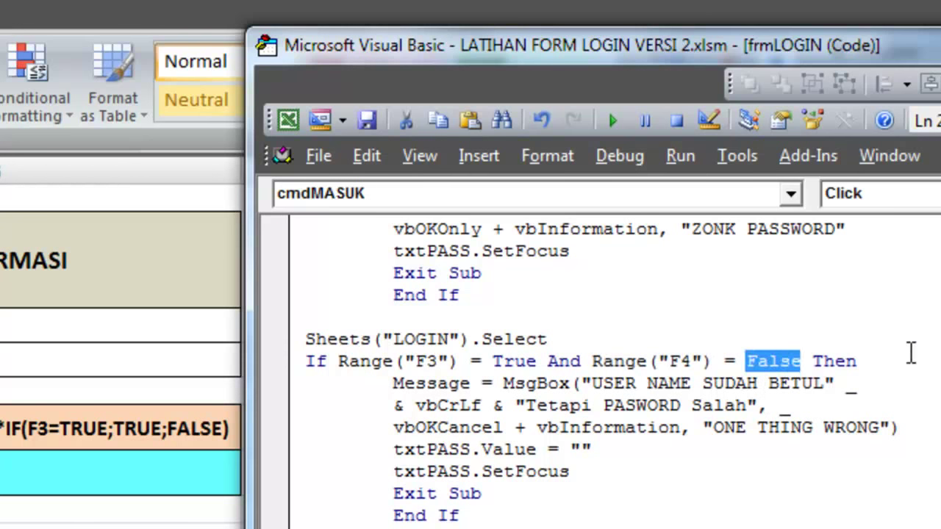
left_click_drag(392, 383, 475, 384)
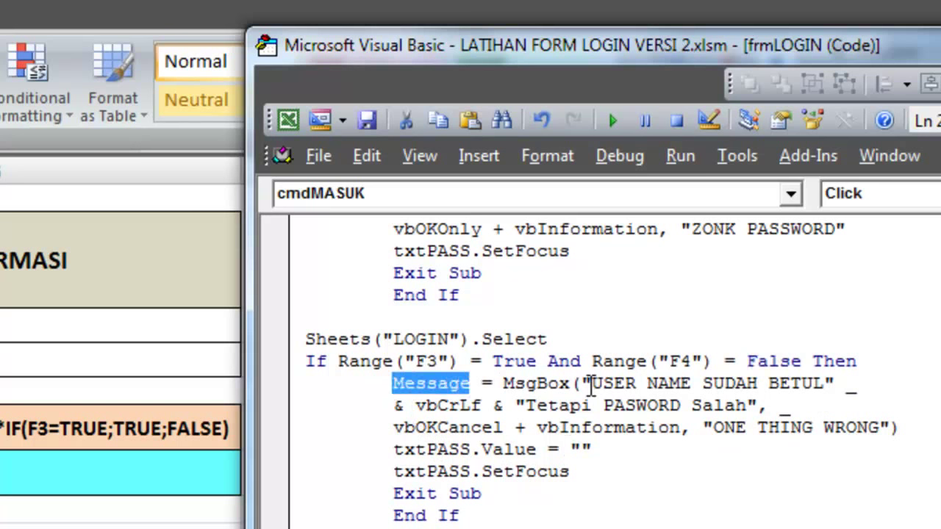
left_click_drag(591, 382, 823, 383)
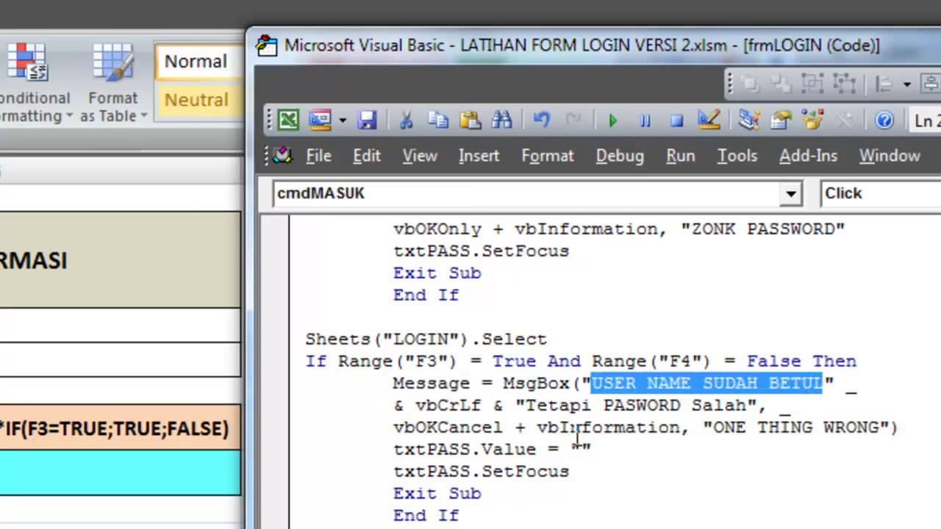
left_click_drag(526, 406, 746, 406)
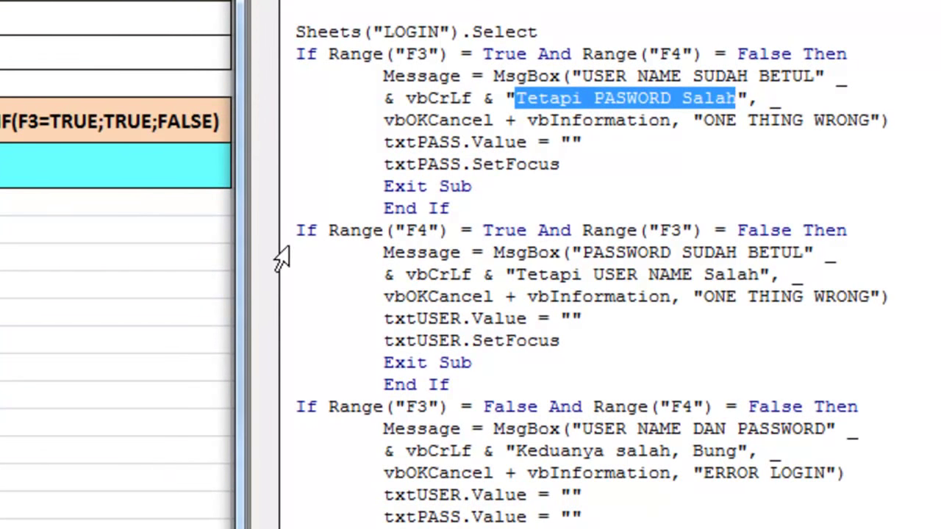
left_click(295, 231)
left_click_drag(297, 232, 452, 231)
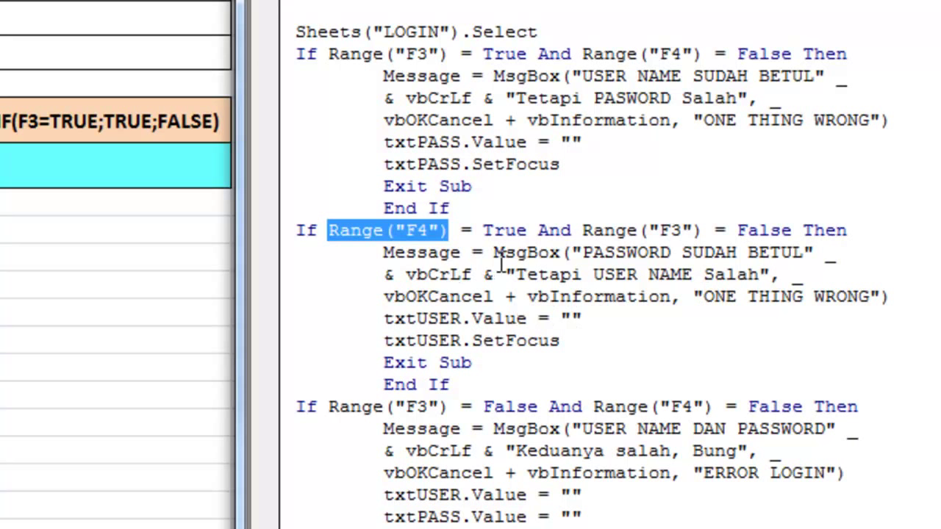
left_click_drag(583, 253, 801, 253)
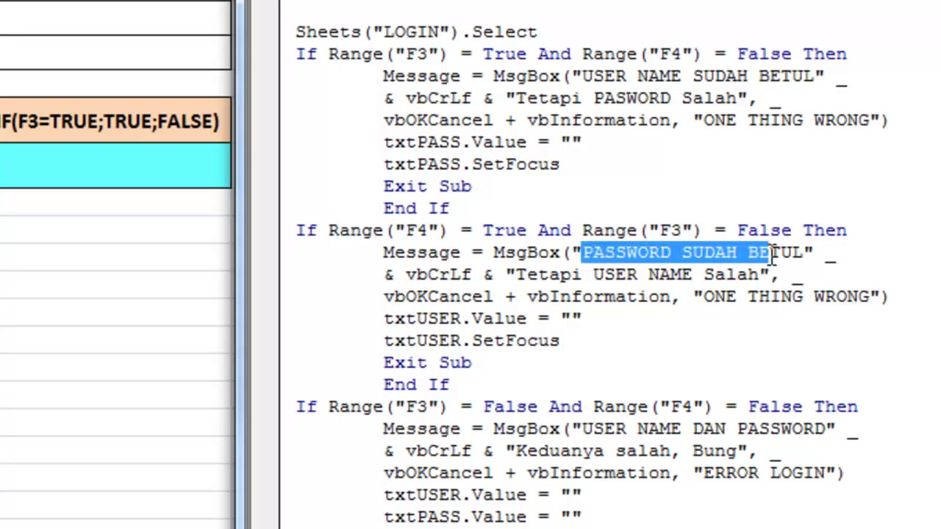
left_click_drag(516, 274, 763, 274)
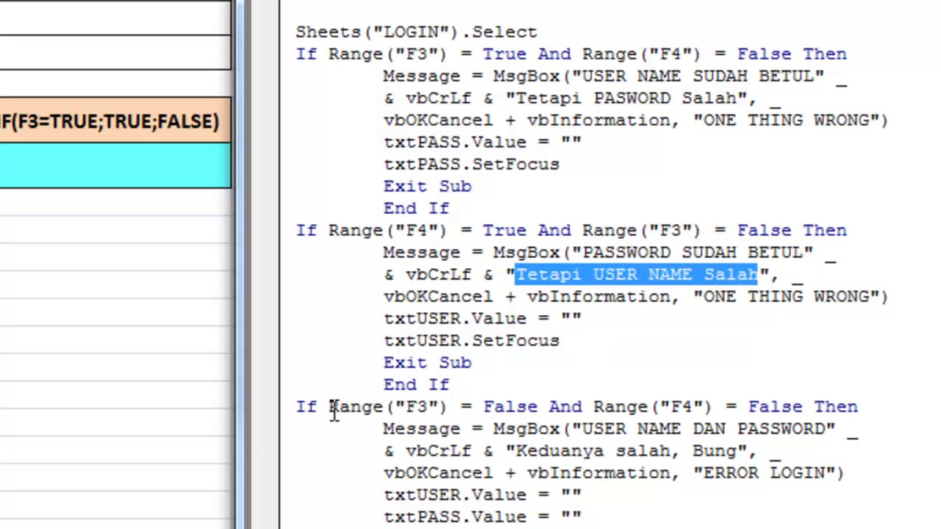
left_click_drag(297, 412, 452, 409)
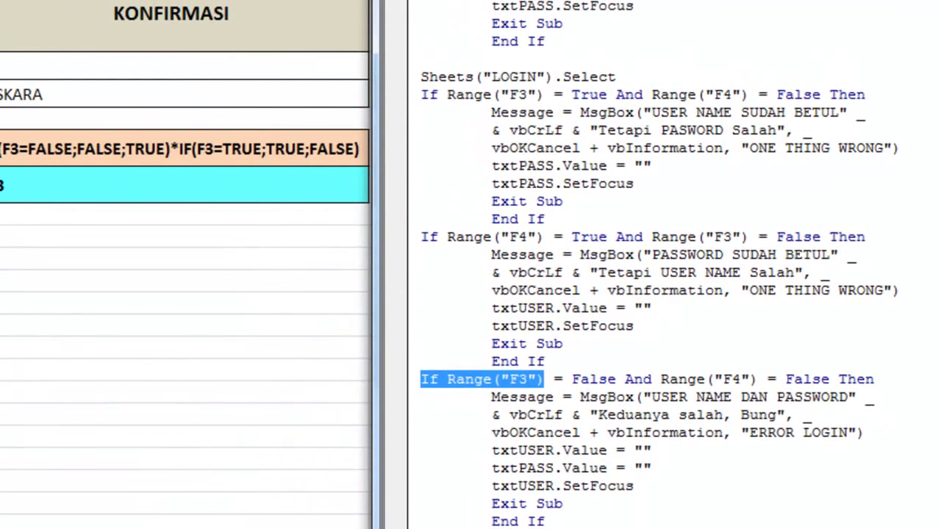
mouse_move(570, 380)
left_mouse_down()
mouse_move(829, 381)
mouse_move(835, 391)
left_mouse_up()
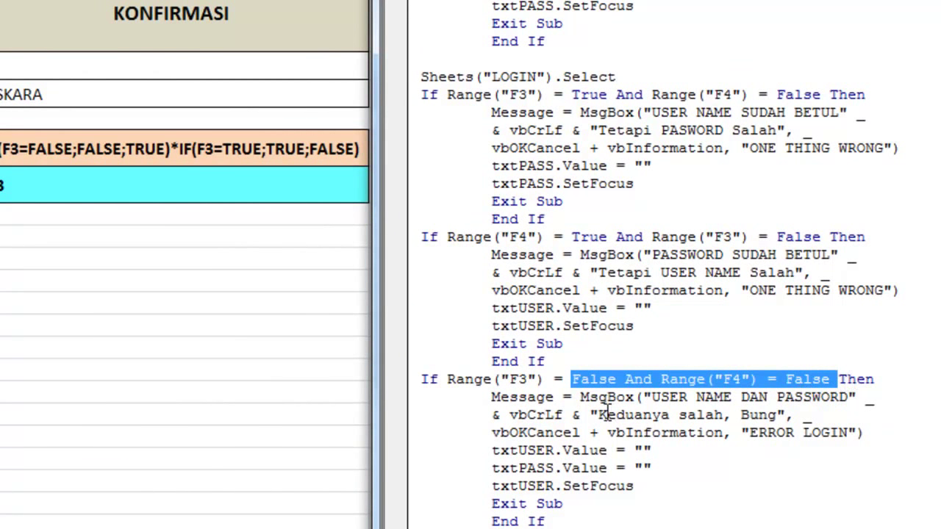
left_click_drag(653, 397, 849, 400)
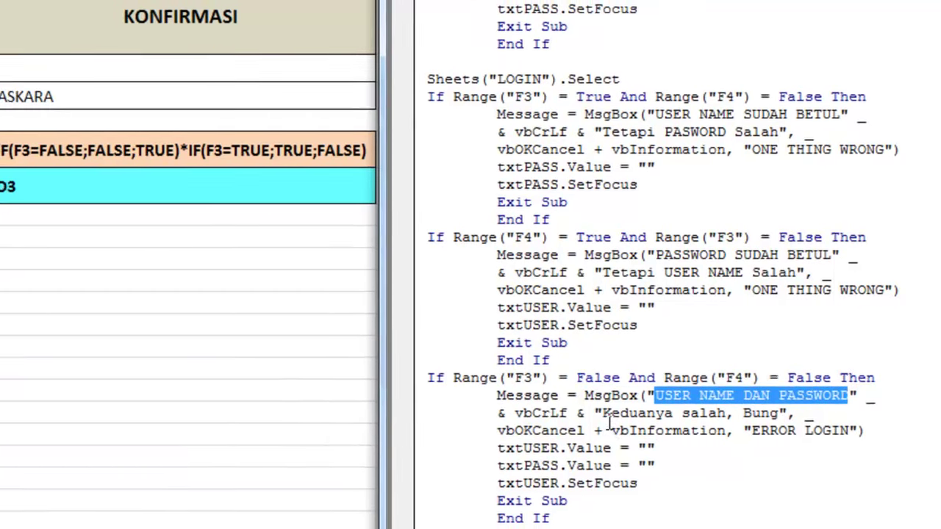
left_click_drag(597, 415, 772, 415)
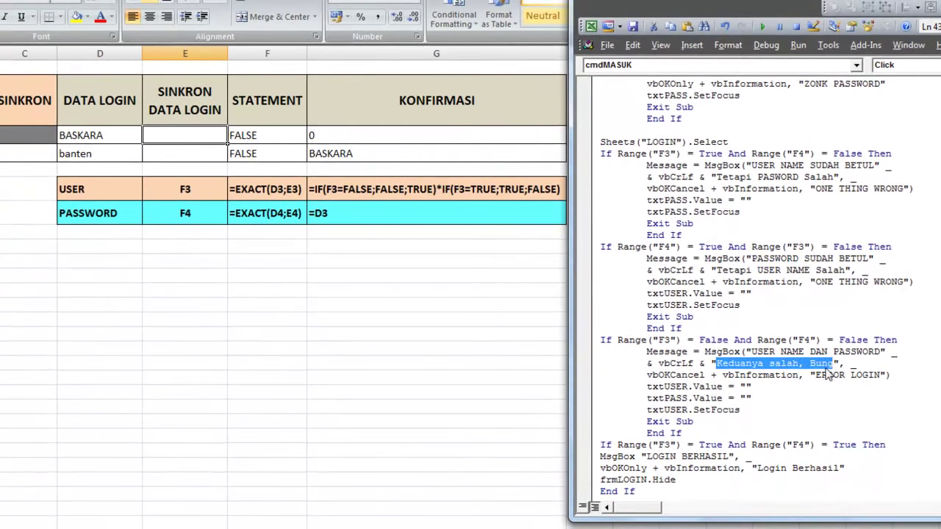
scroll(759, 380, "down", 2)
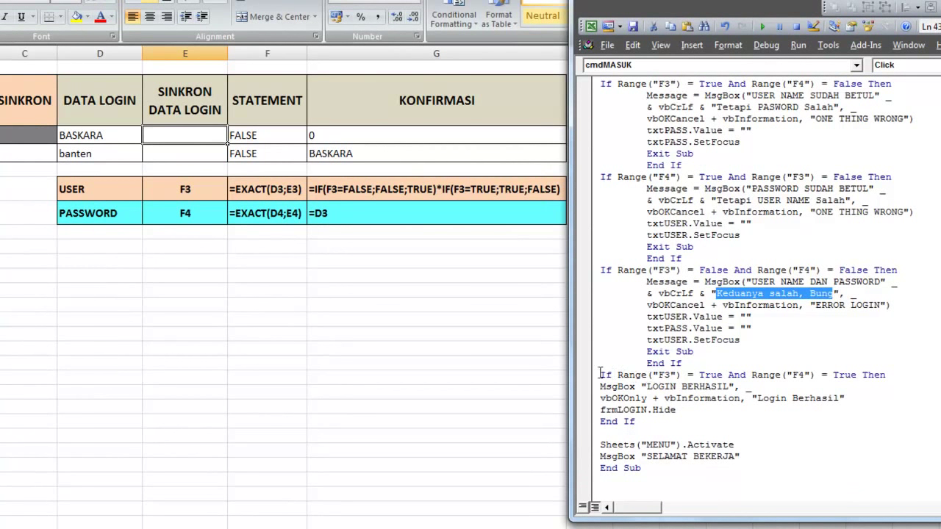
left_click_drag(600, 375, 718, 376)
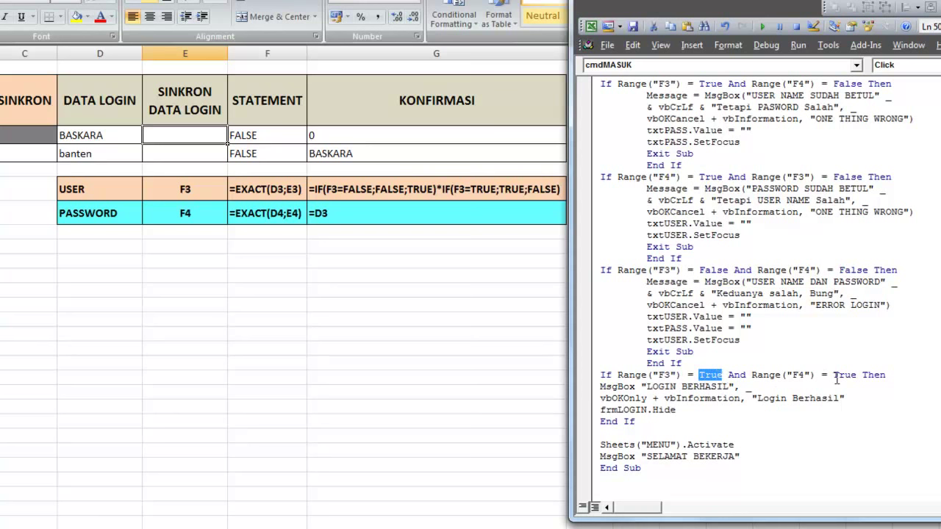
left_click_drag(834, 378, 858, 378)
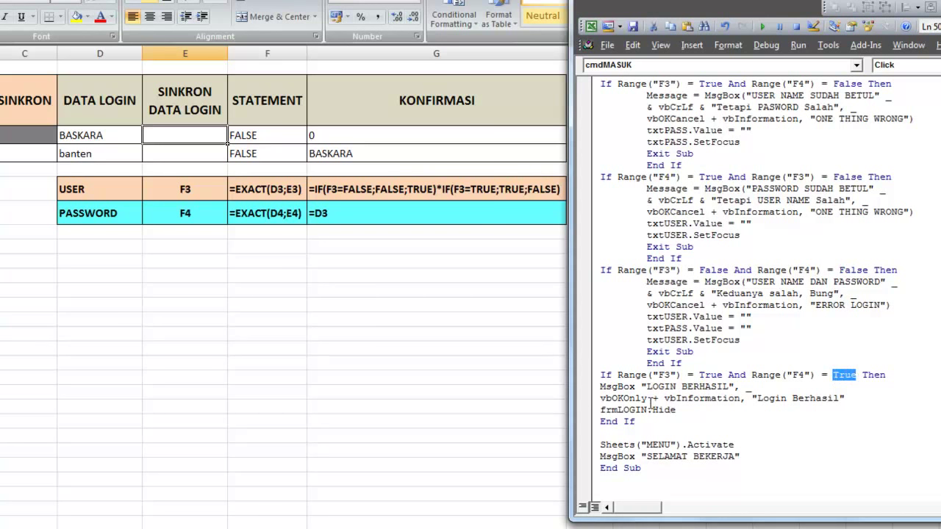
left_click_drag(646, 387, 729, 388)
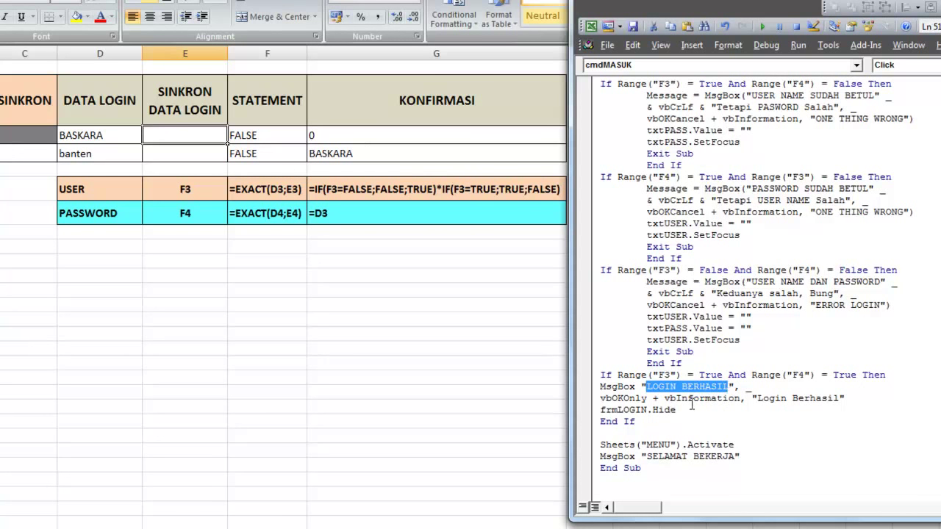
mouse_move(601, 409)
left_mouse_down()
mouse_move(683, 410)
mouse_move(652, 409)
left_mouse_up()
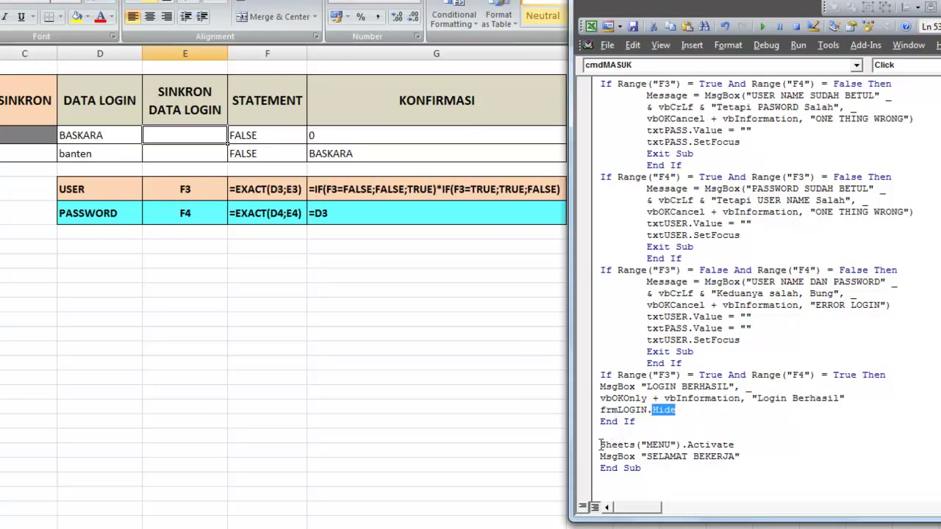
left_click_drag(601, 445, 737, 447)
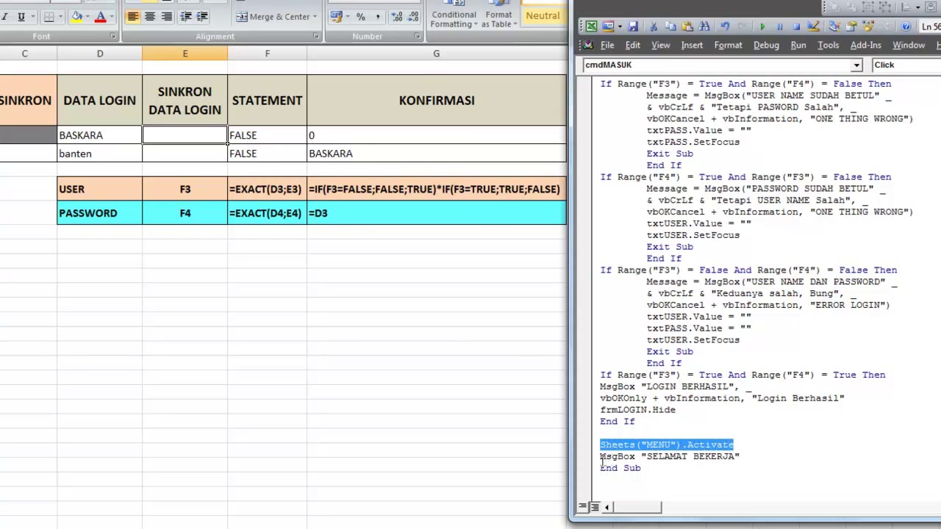
left_click_drag(600, 456, 748, 457)
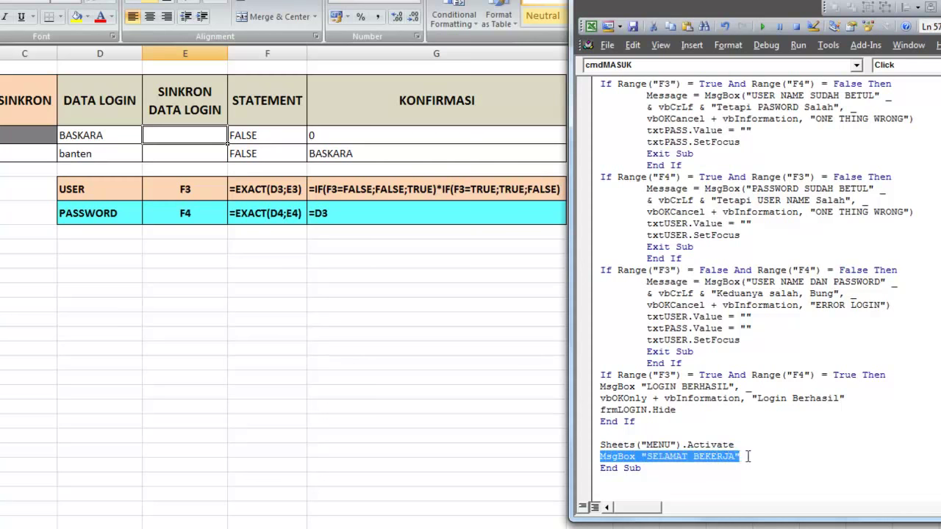
scroll(762, 452, "up", 7)
scroll(762, 451, "up", 1)
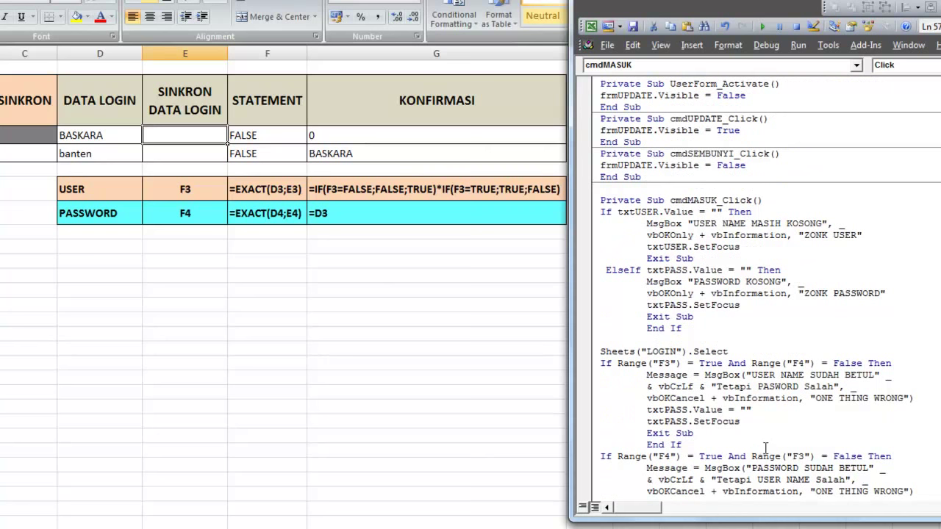
scroll(766, 442, "down", 3)
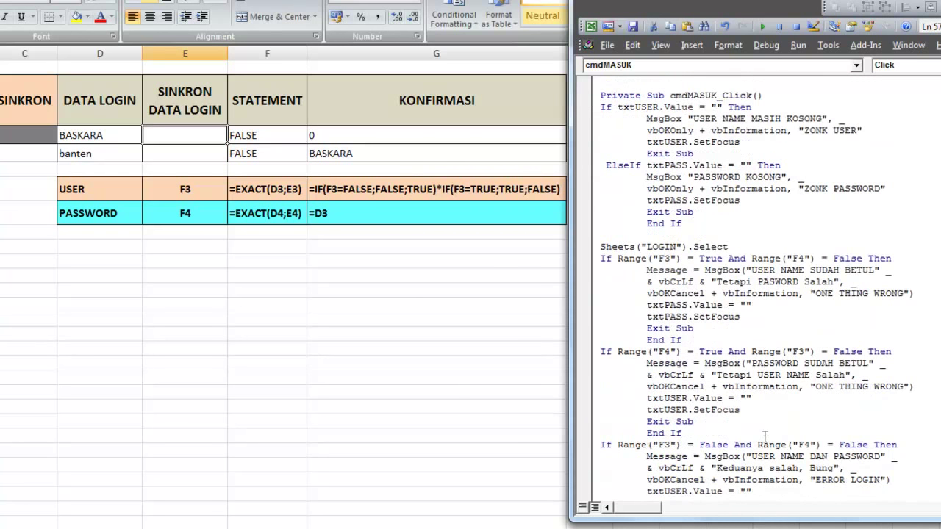
scroll(762, 437, "down", 5)
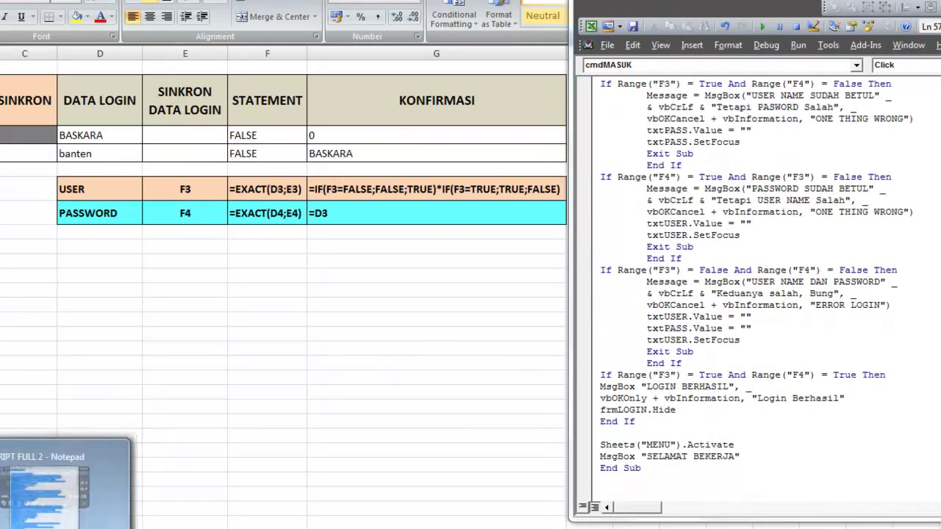
- Copy the txtUSER_Change and txtPASS_Change subs from the Notepad script
left_click(66, 470)
left_click_drag(757, 2, 291, 3)
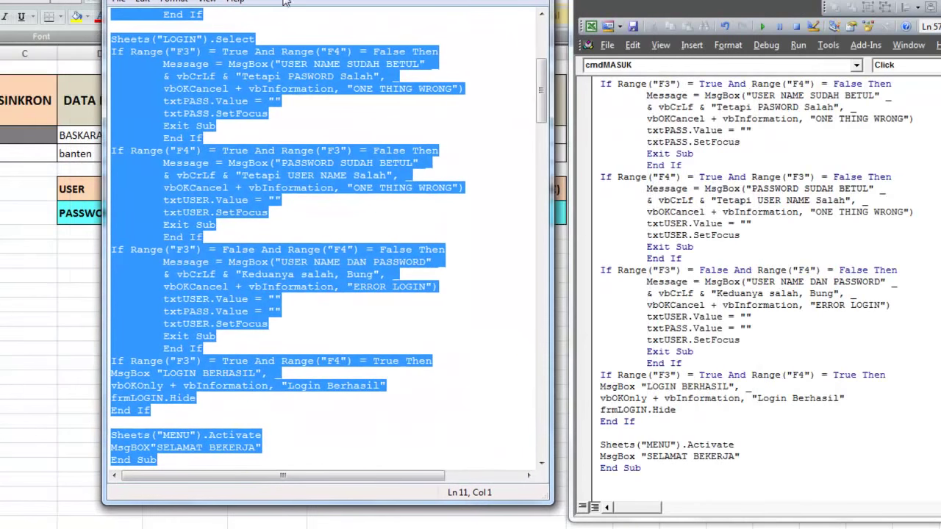
scroll(226, 235, "down", 5)
scroll(227, 254, "down", 2)
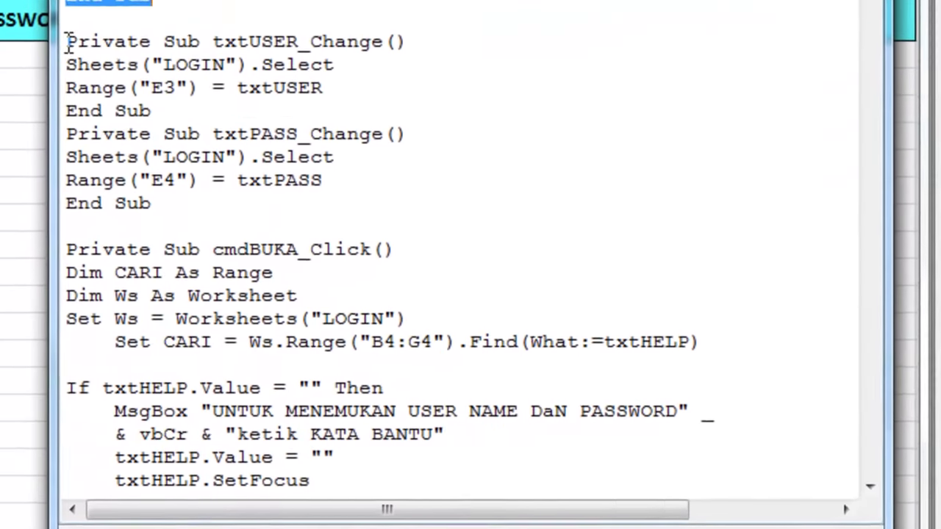
left_click_drag(111, 225, 151, 249)
mouse_move(140, 76)
left_mouse_down()
mouse_move(157, 147)
mouse_move(200, 195)
left_mouse_up()
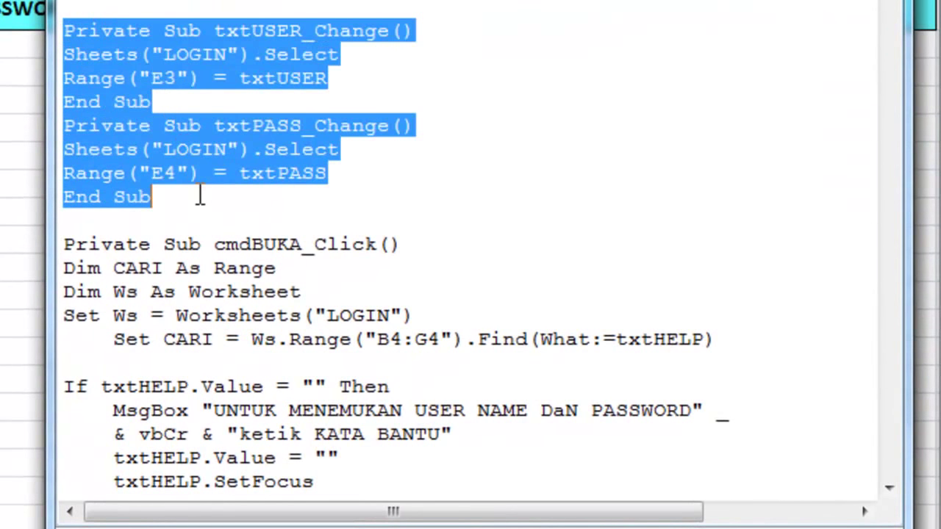
right_click(136, 53)
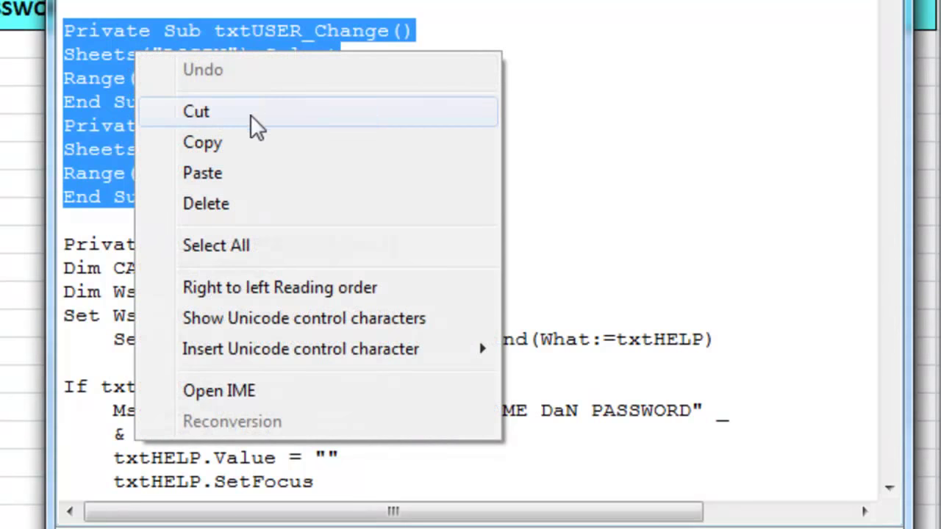
key("Escape")
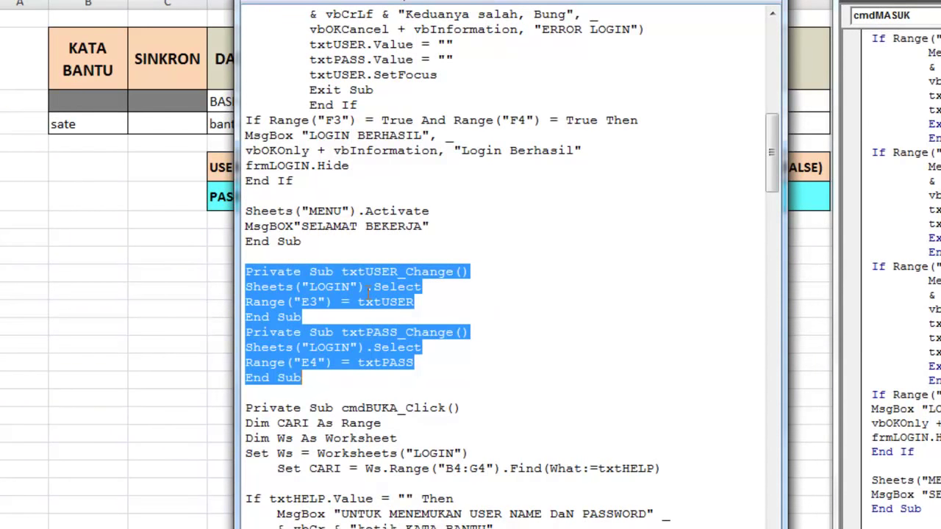
right_click(366, 289)
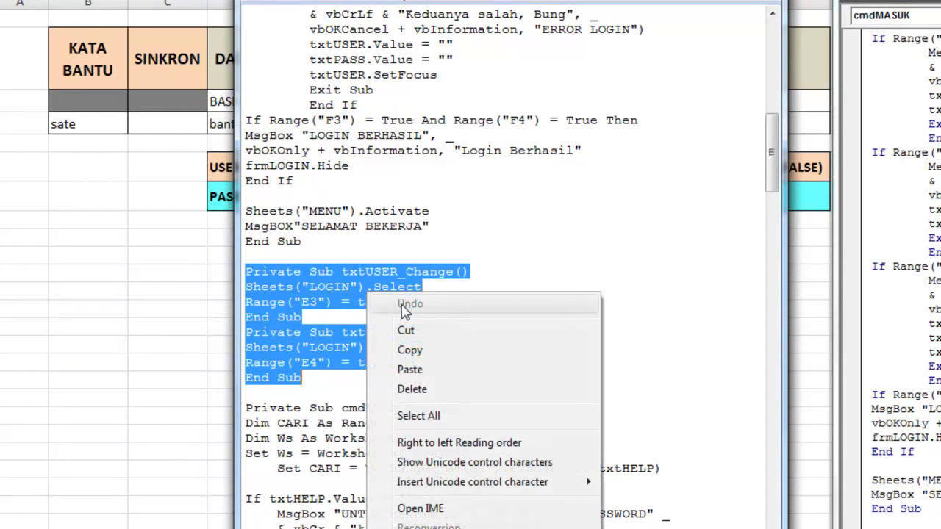
left_click(412, 351)
- Paste both Change subs below the last End Sub in frmLOGIN's code
left_click(871, 522)
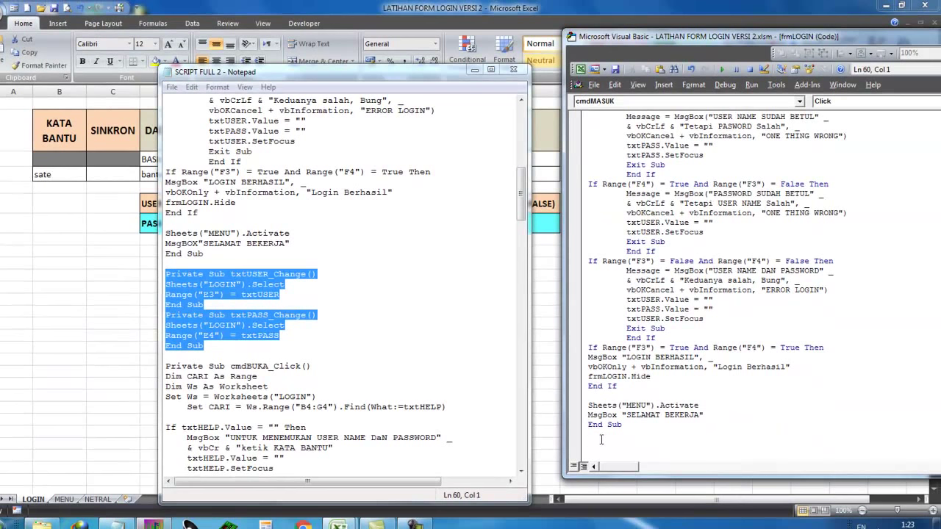
key("ctrl+v")
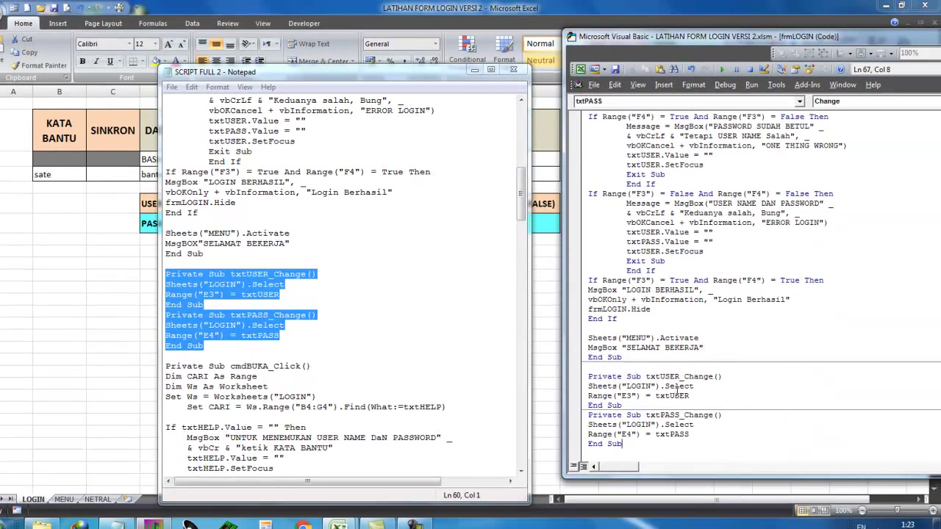
left_click(474, 69)
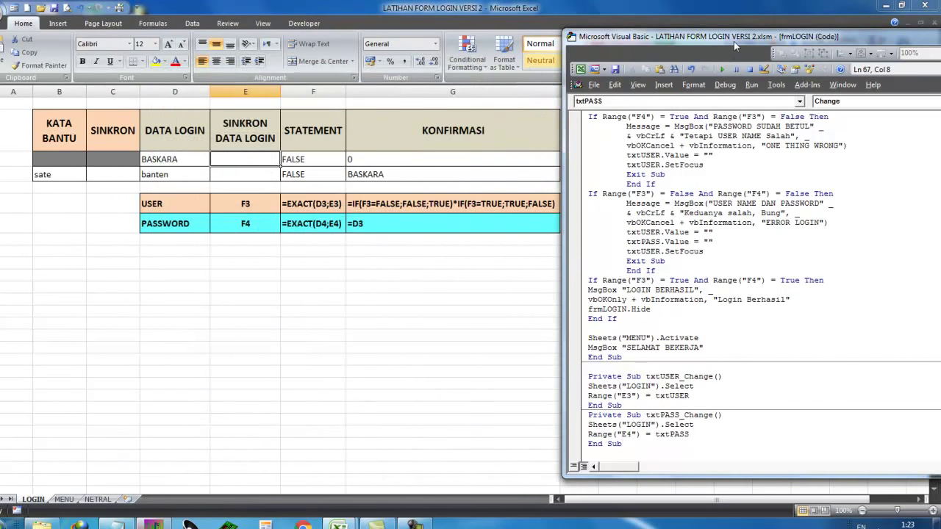
left_click_drag(702, 42, 348, 37)
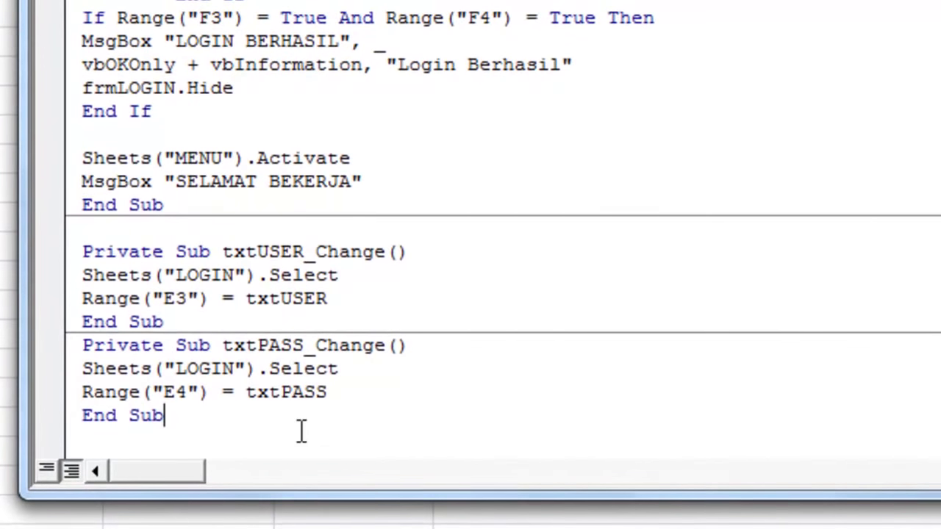
key("Return")
key("Return")
key("Return")
key("Return")
key("Return")
key("Return")
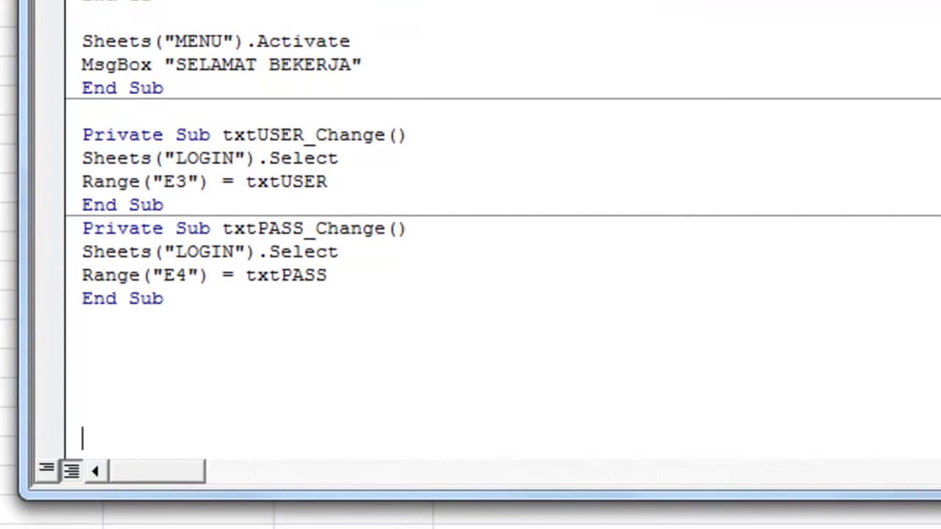
key("Return")
- Explain txtUSER_Change: it selects the LOGIN sheet and writes the user name into E3
left_click_drag(82, 111, 384, 111)
left_click(384, 184)
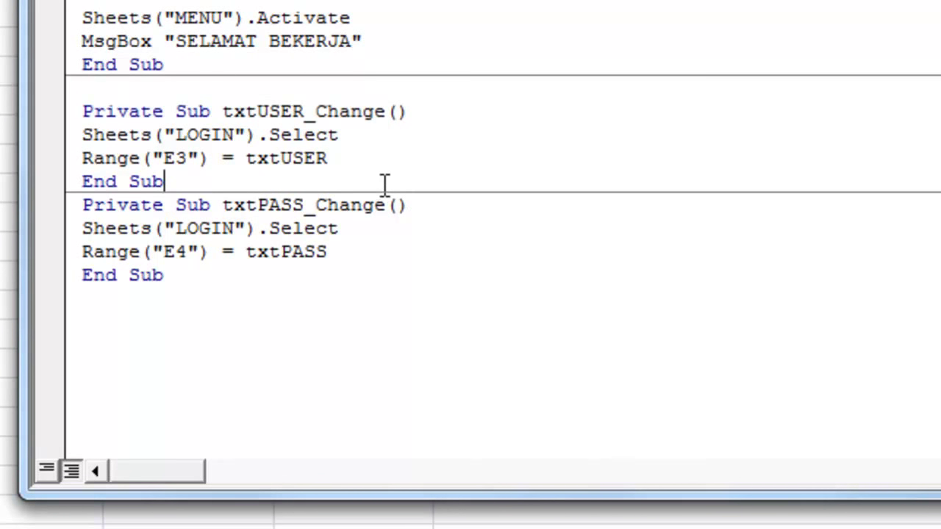
left_click_drag(81, 134, 338, 134)
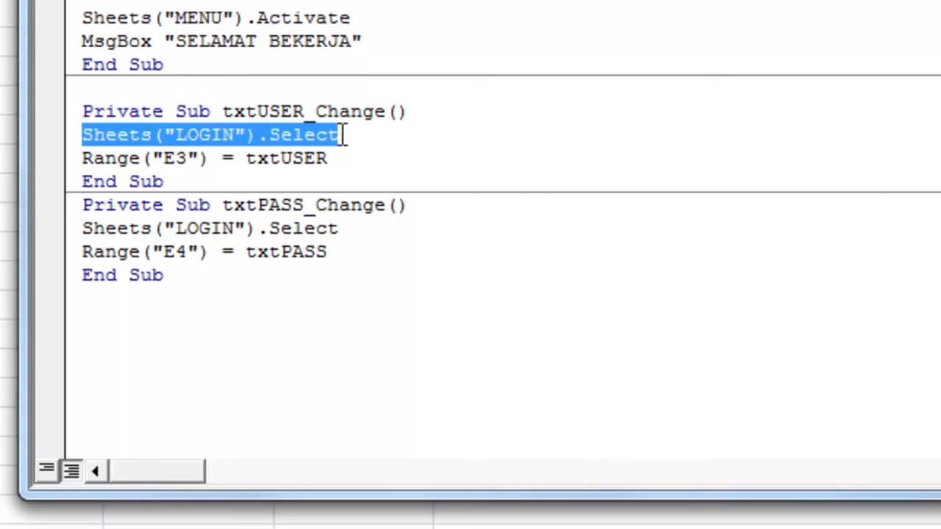
left_click_drag(82, 158, 341, 168)
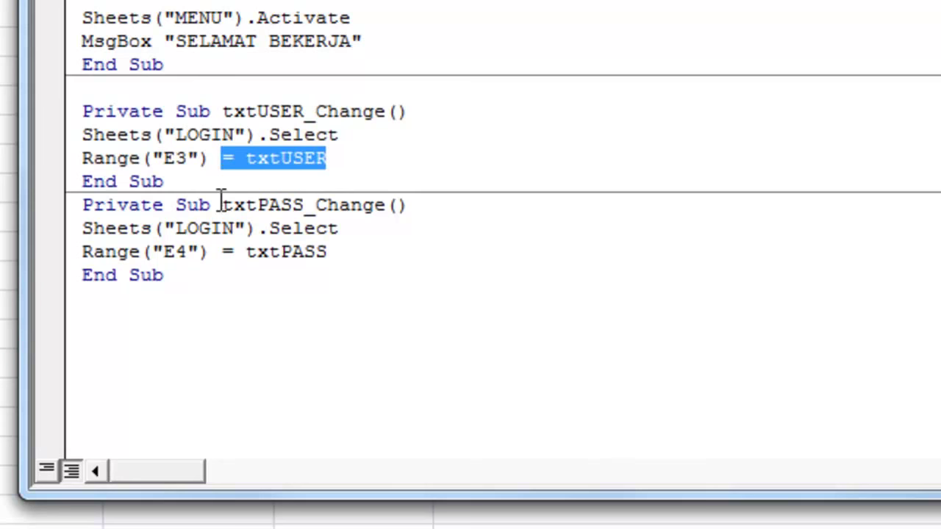
left_click(83, 112)
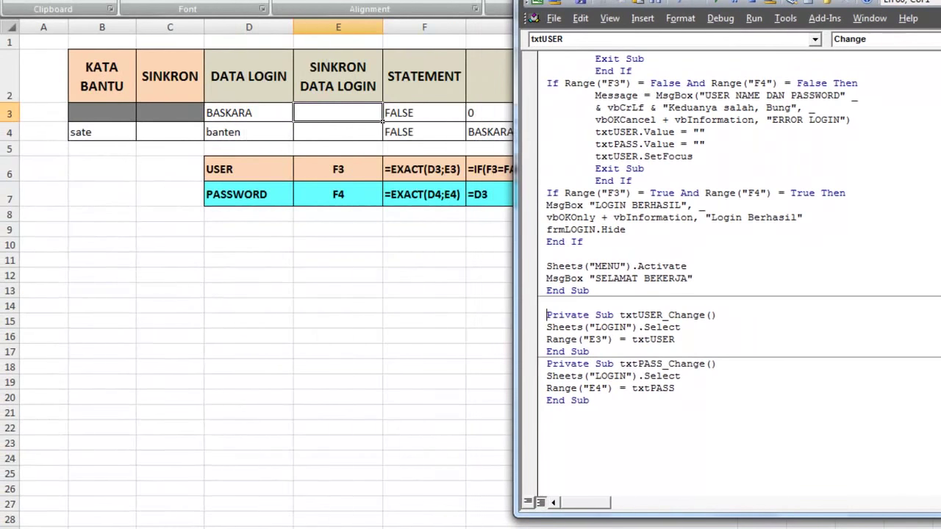
- Explain txtPASS_Change, showing how Range("E4") = txtPASS fills cell E4 on the sheet
left_click(343, 110)
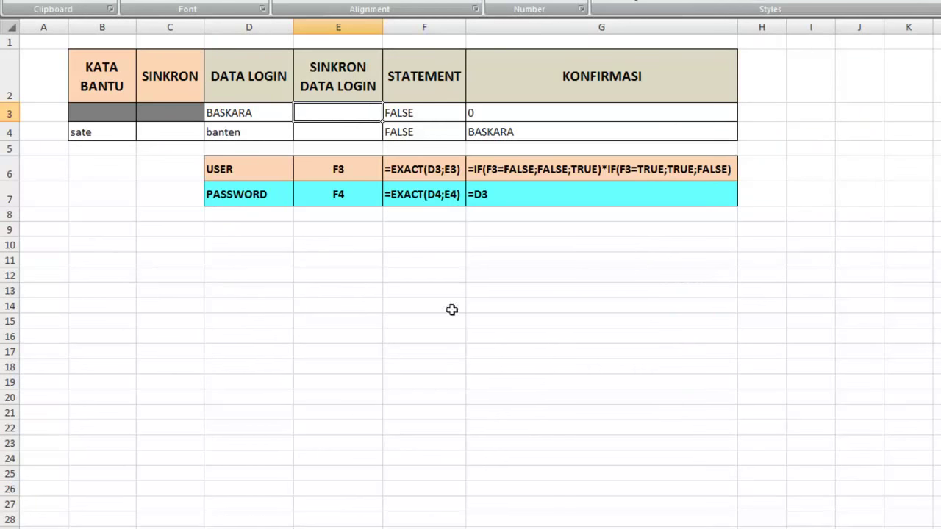
left_click(536, 471)
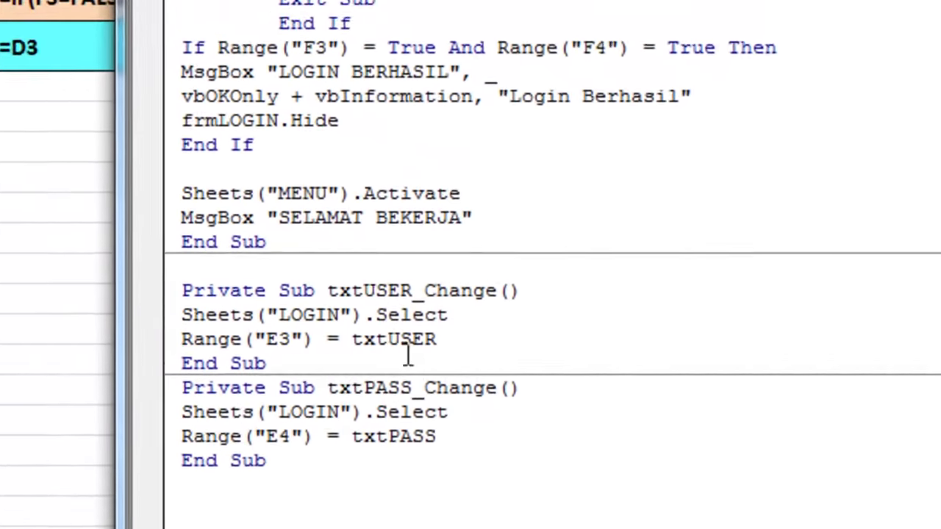
left_click_drag(183, 388, 514, 396)
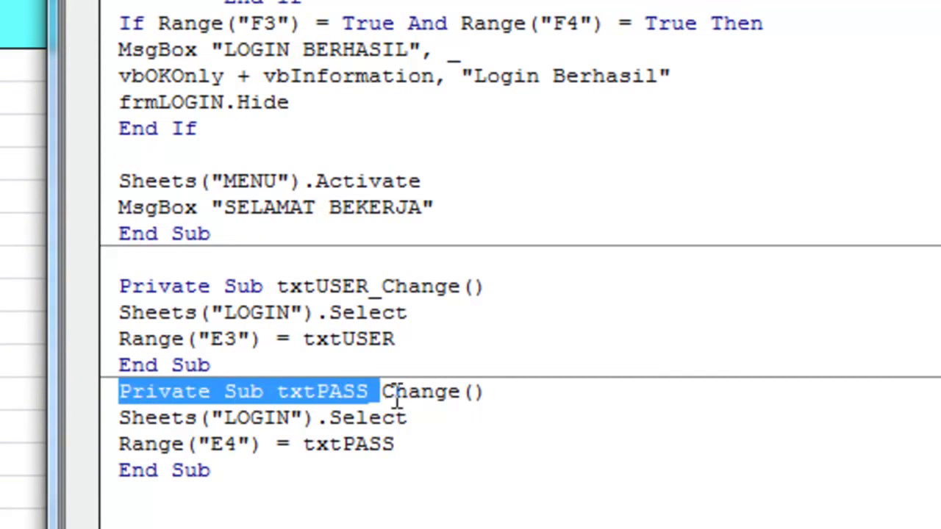
left_click_drag(119, 418, 420, 416)
left_click(319, 488)
left_click_drag(532, 382, 608, 385)
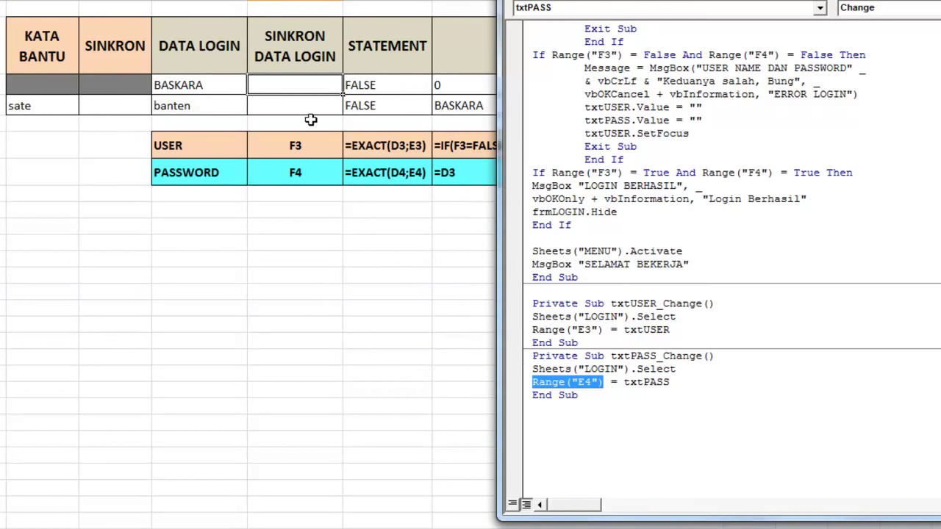
left_click(300, 105)
left_click(529, 513)
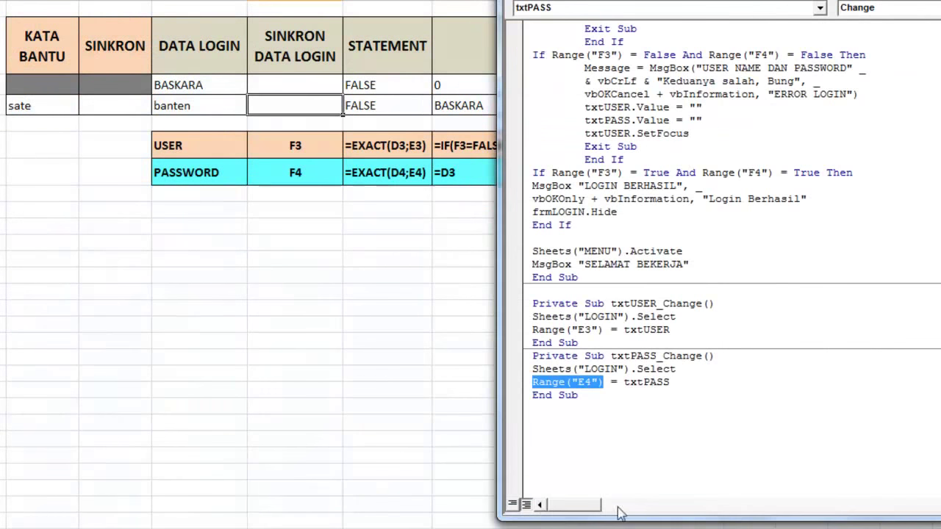
left_click_drag(625, 383, 698, 383)
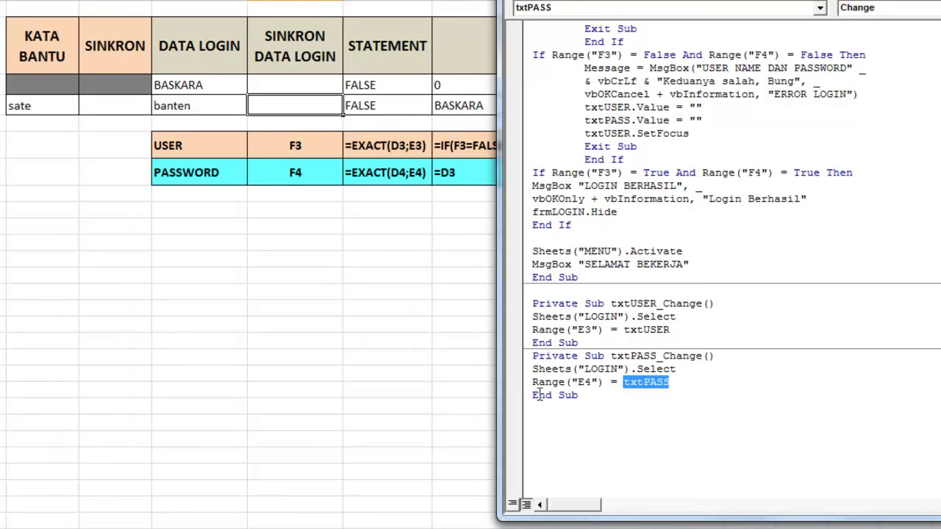
left_click_drag(532, 382, 680, 382)
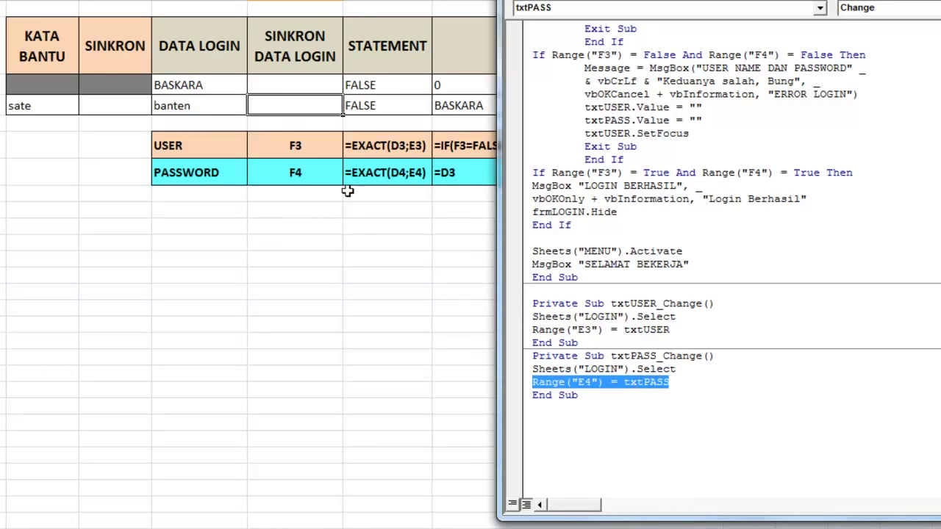
- Scroll to the top of frmLOGIN's code and move the window to uncover the KONFIRMASI column
scroll(589, 103, "up", 1)
scroll(624, 147, "up", 8)
scroll(681, 187, "up", 4)
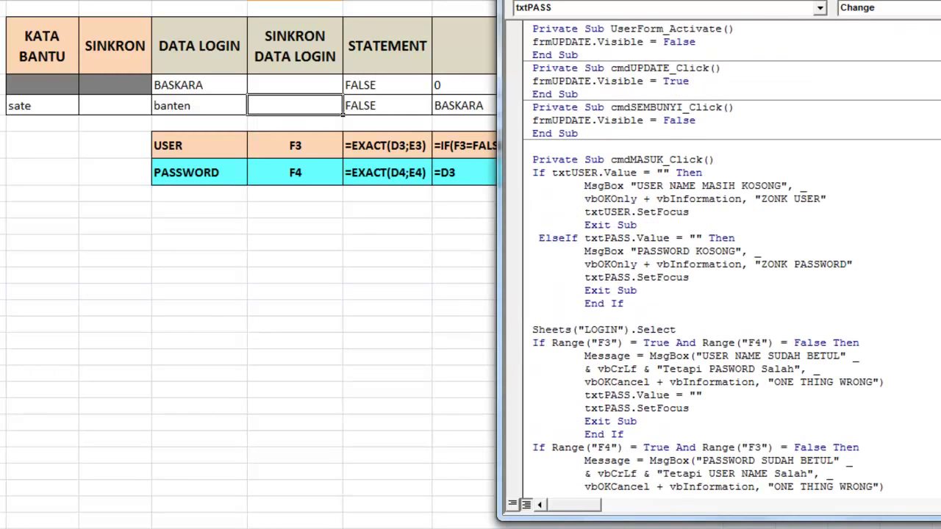
left_click_drag(664, 0, 411, 239)
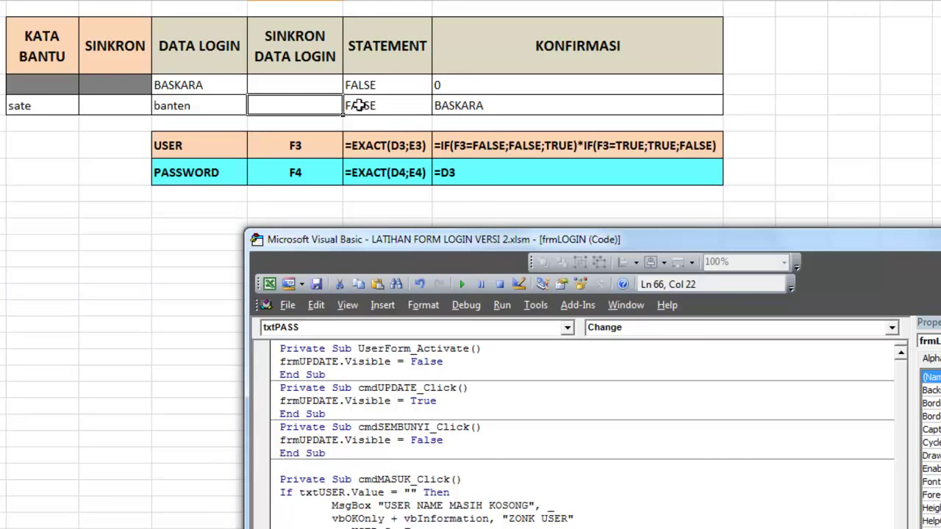
mouse_move(610, 239)
left_mouse_down()
mouse_move(656, 212)
mouse_move(609, 0)
left_mouse_up()
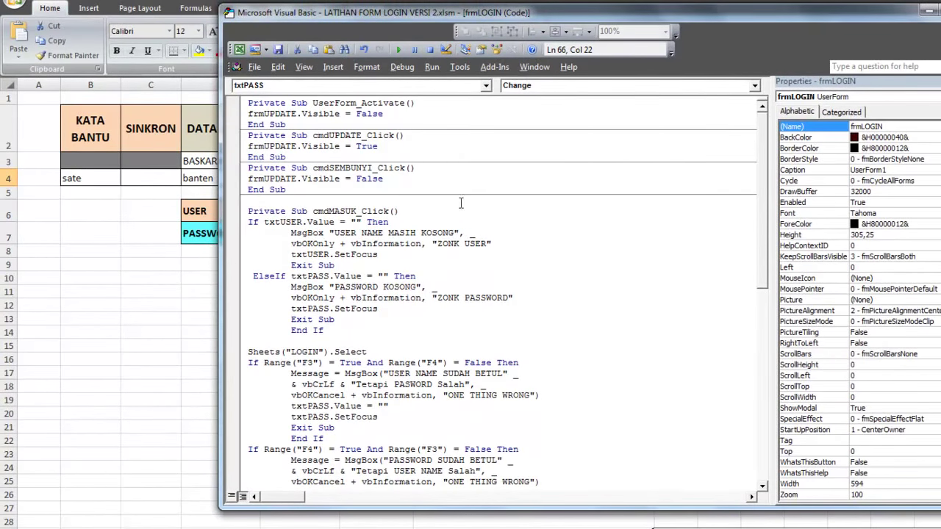
- Run the login form and submit a user name with an empty password, dismissing the warning
left_click(399, 51)
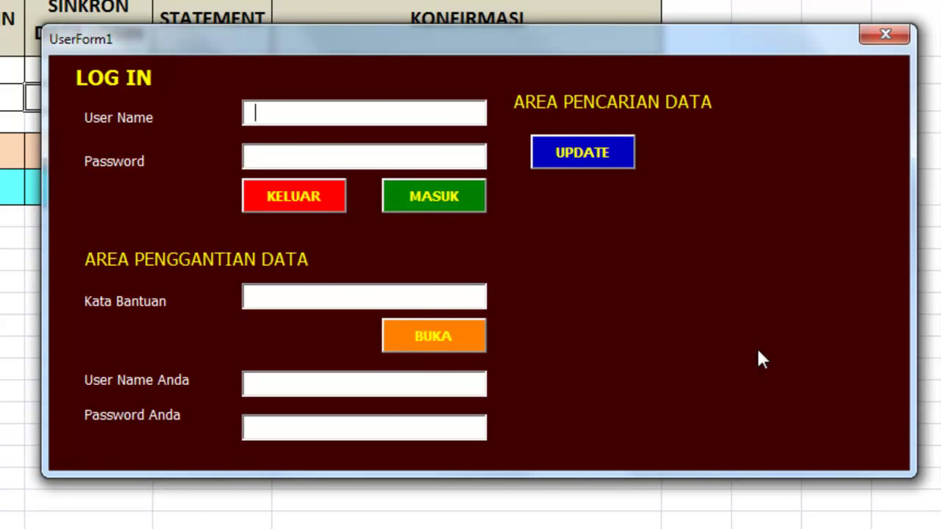
type("JAKARTA")
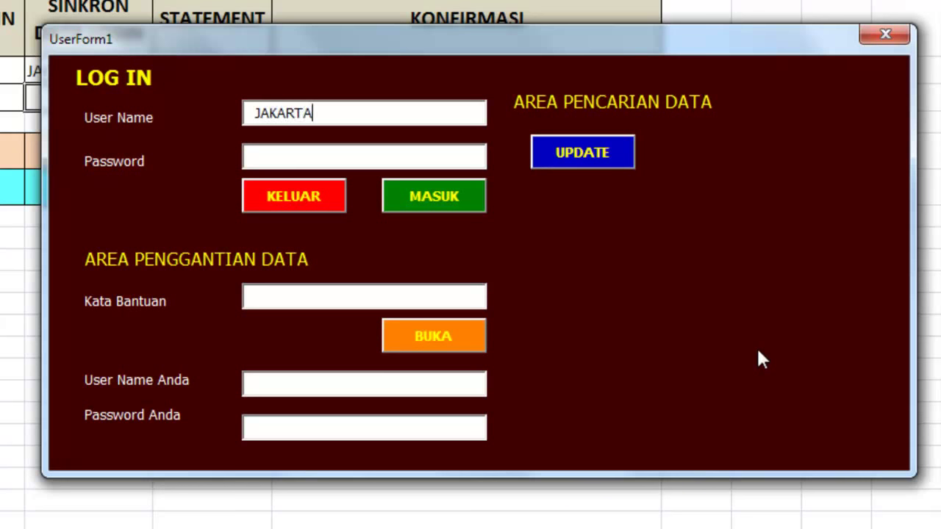
left_click(446, 209)
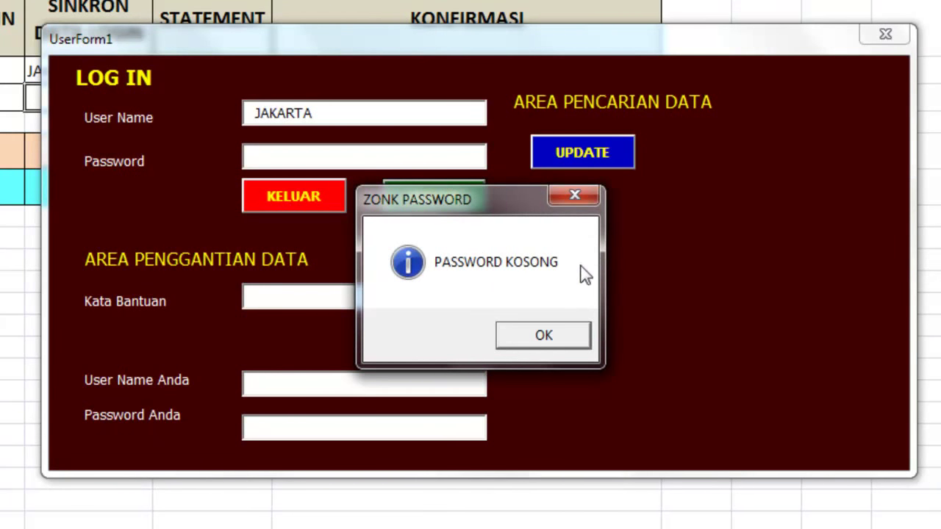
left_click(572, 335)
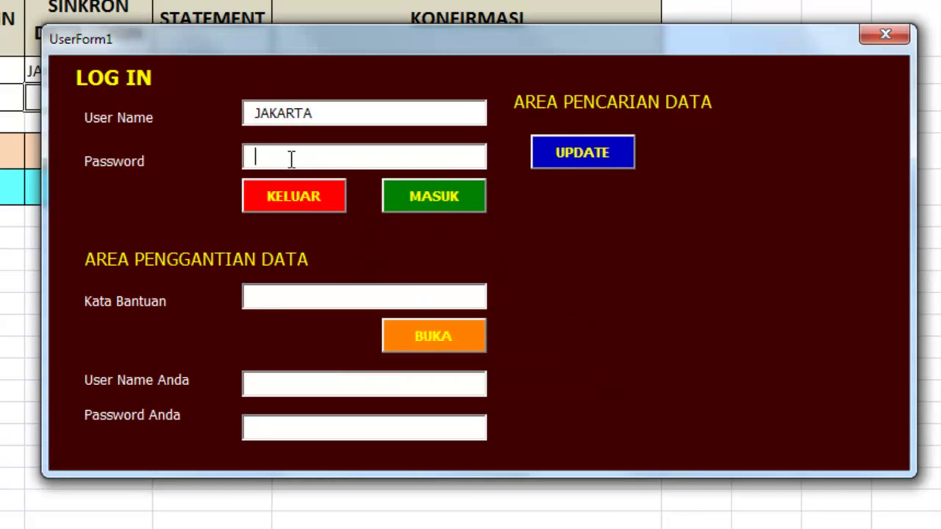
- Submit a wrong user name and password and dismiss the 'Keduanya salah' error
type("bandung")
left_click(428, 196)
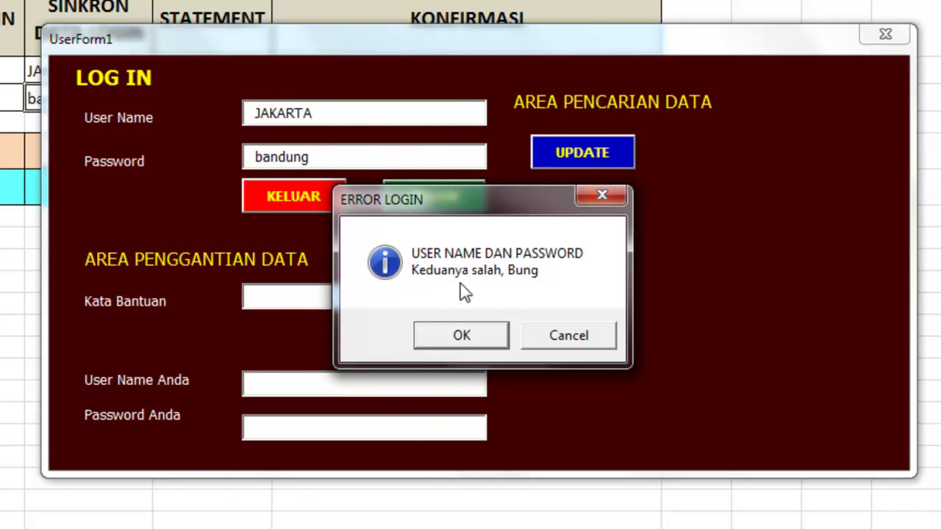
left_click(500, 334)
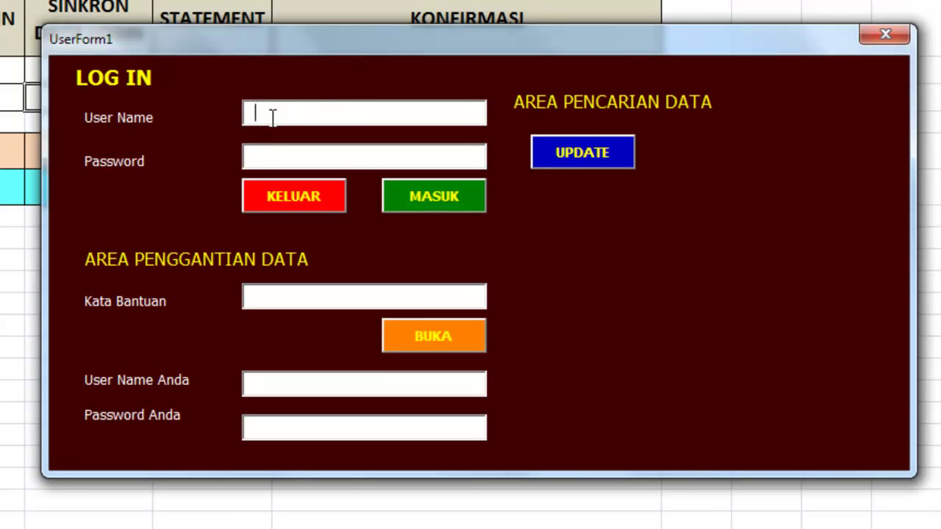
- Submit the correct user name with a wrong password, dismiss the warning, and re-enter the correct password
type("BASKARA")
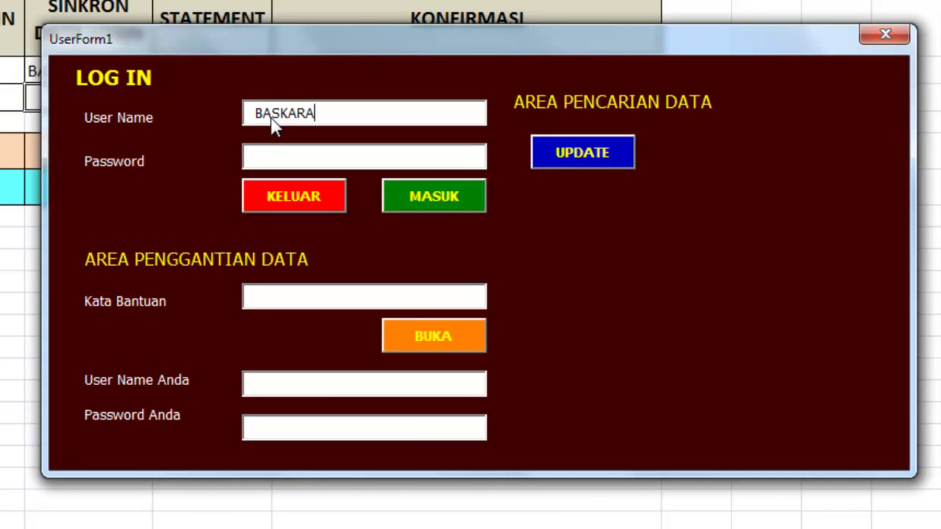
left_click(245, 156)
type("ba")
type("nten")
left_click_drag(298, 156, 224, 153)
type("a")
type("pel")
left_click(416, 195)
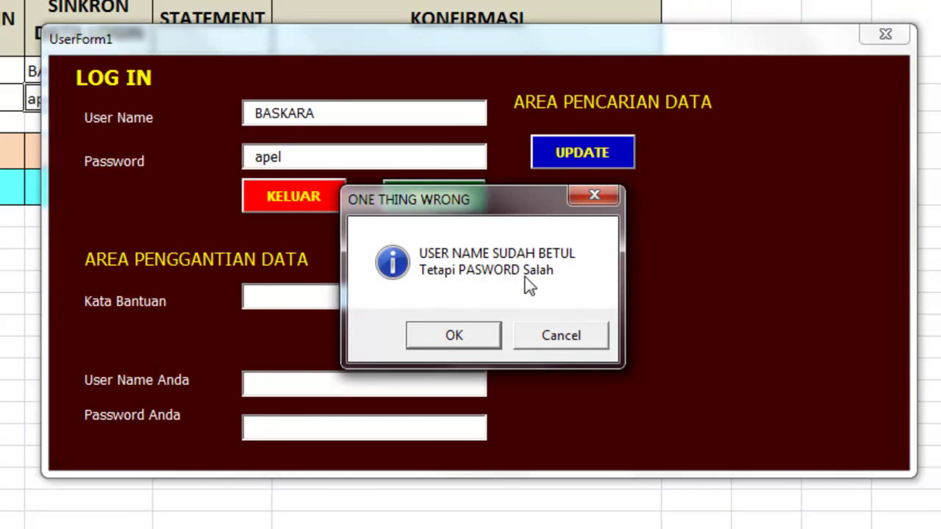
left_click(466, 334)
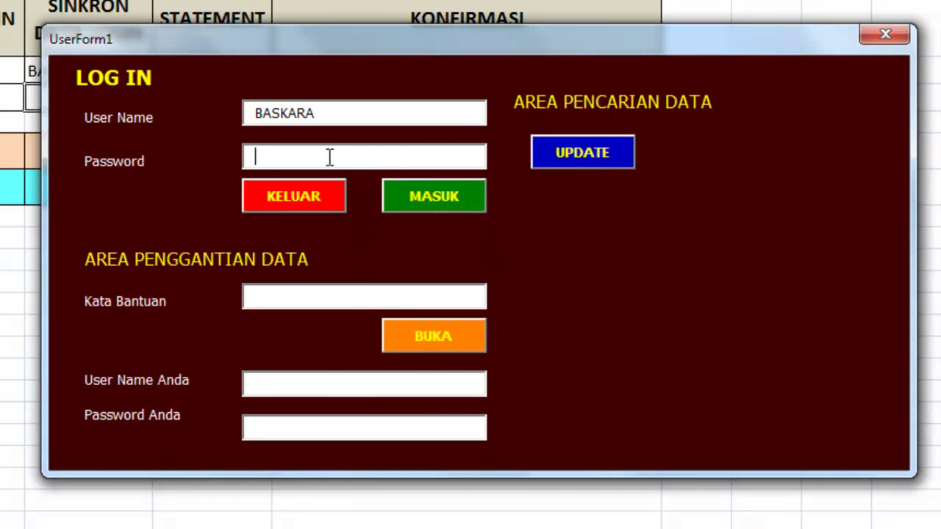
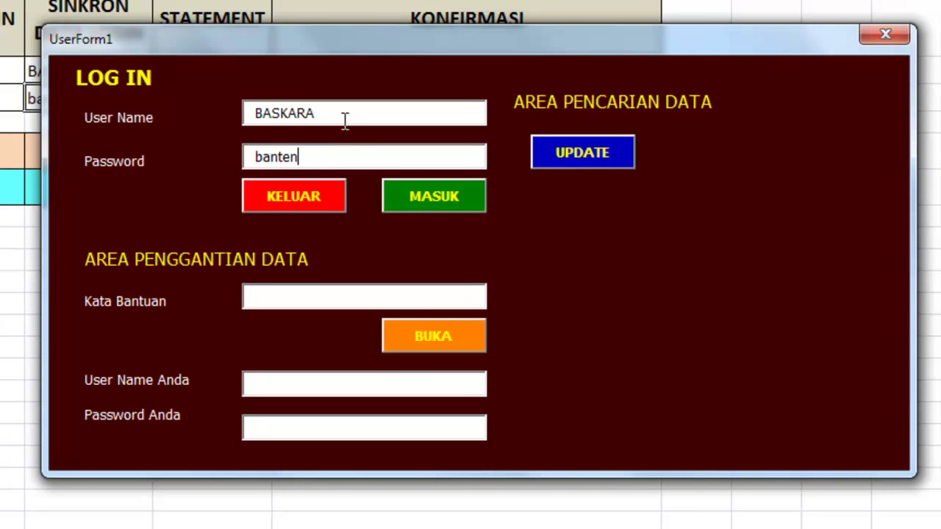
- Submit a wrong user name, dismiss the 'USER NAME Salah' warning, and retype the correct user name
left_click_drag(342, 115, 212, 122)
type("J")
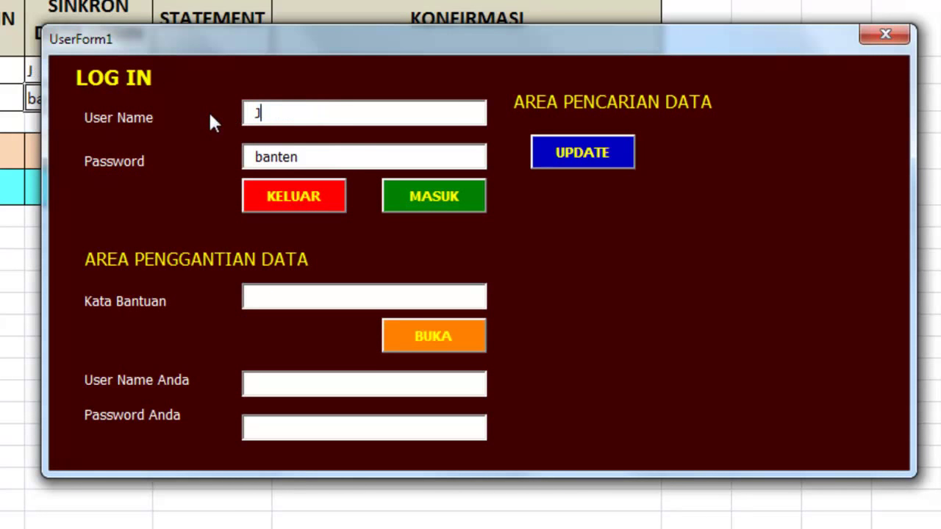
type("AKARTA")
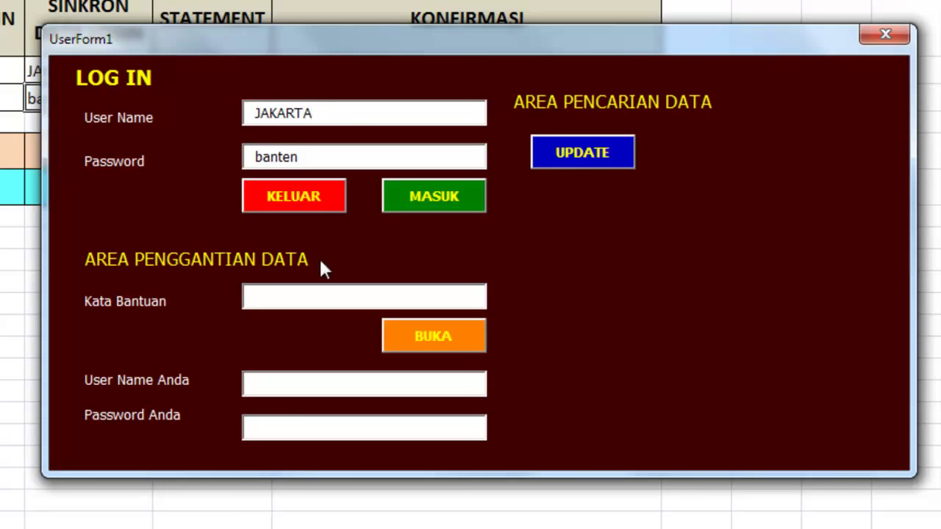
left_click(421, 201)
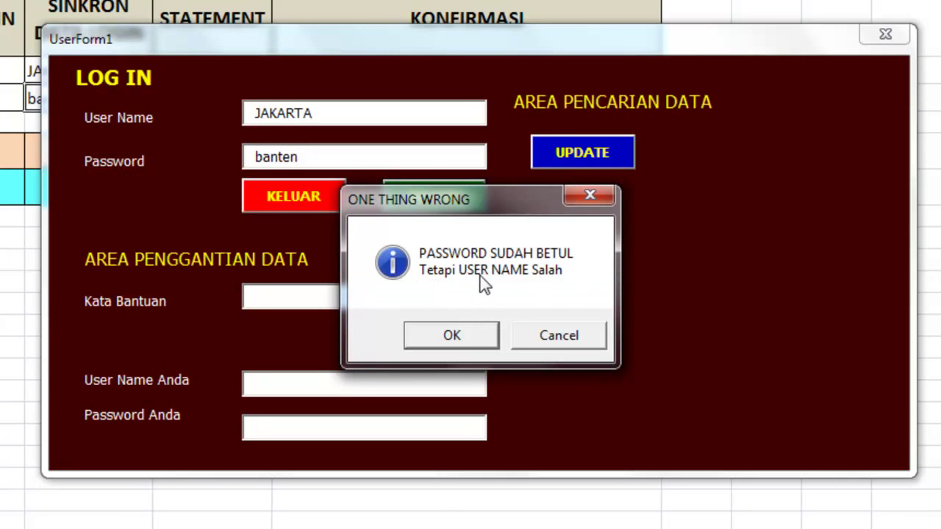
left_click(469, 334)
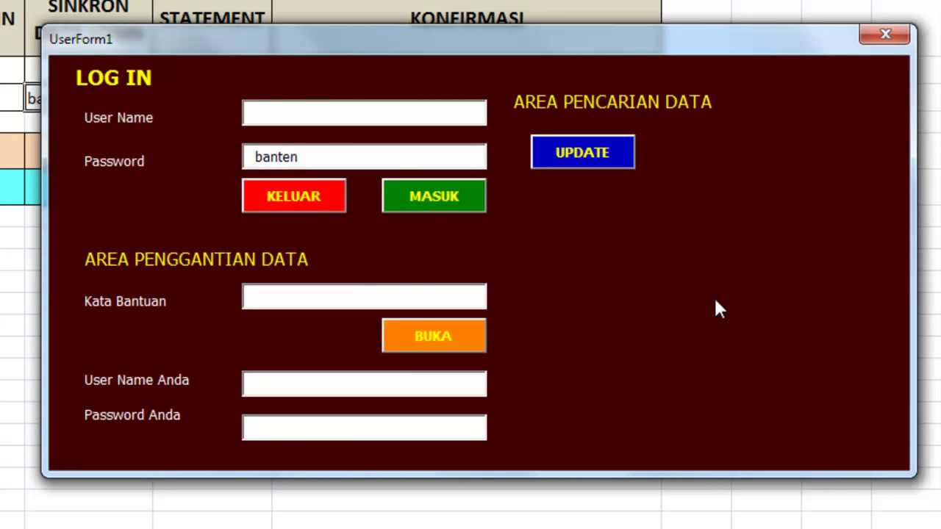
type("BASKA")
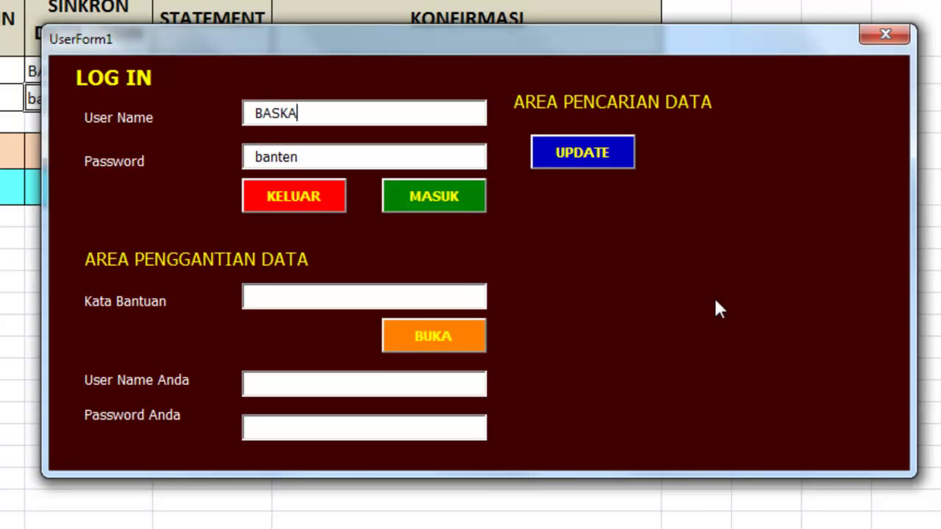
type("RA")
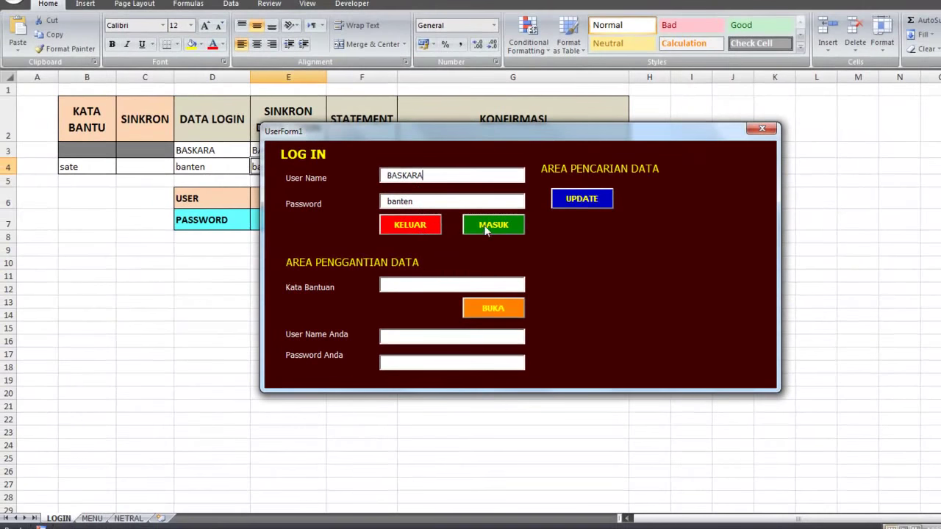
- Log in with the correct credentials and dismiss the LOGIN BERHASIL and SELAMAT BEKERJA messages
left_click(485, 230)
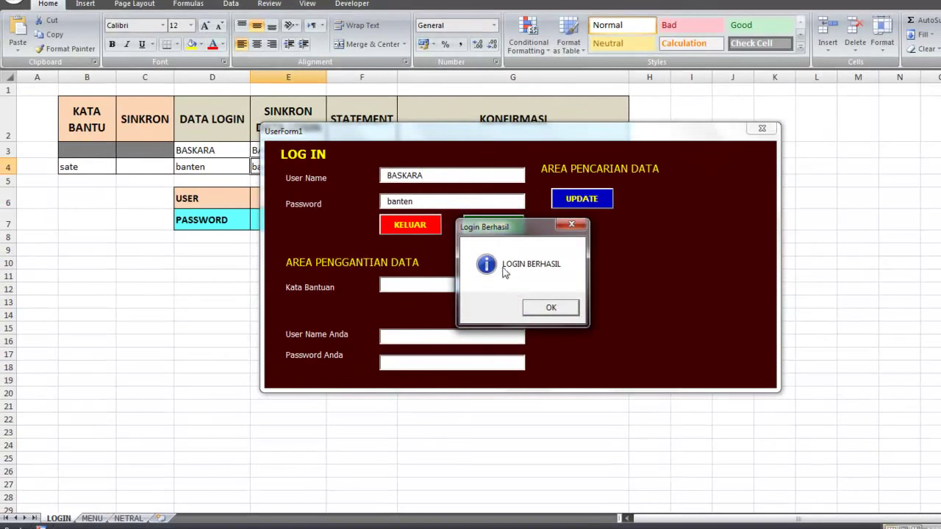
left_click(547, 309)
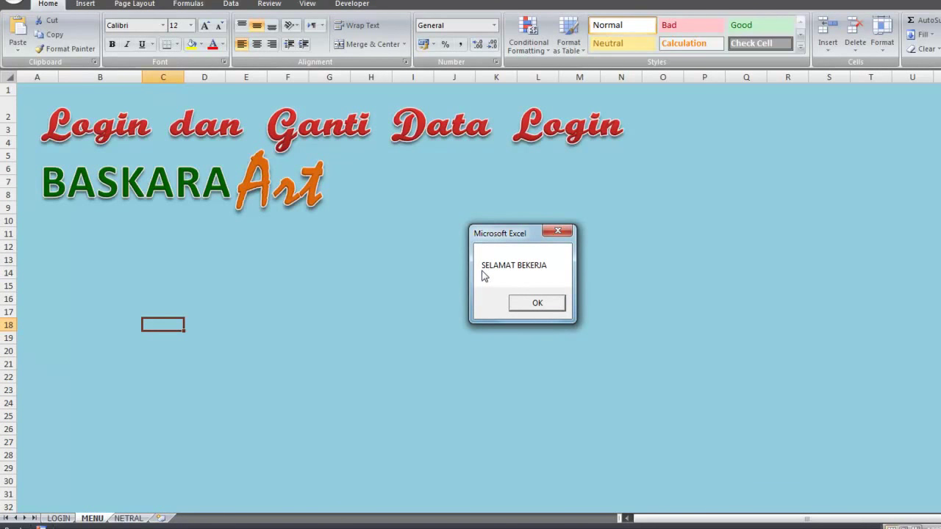
left_click(539, 303)
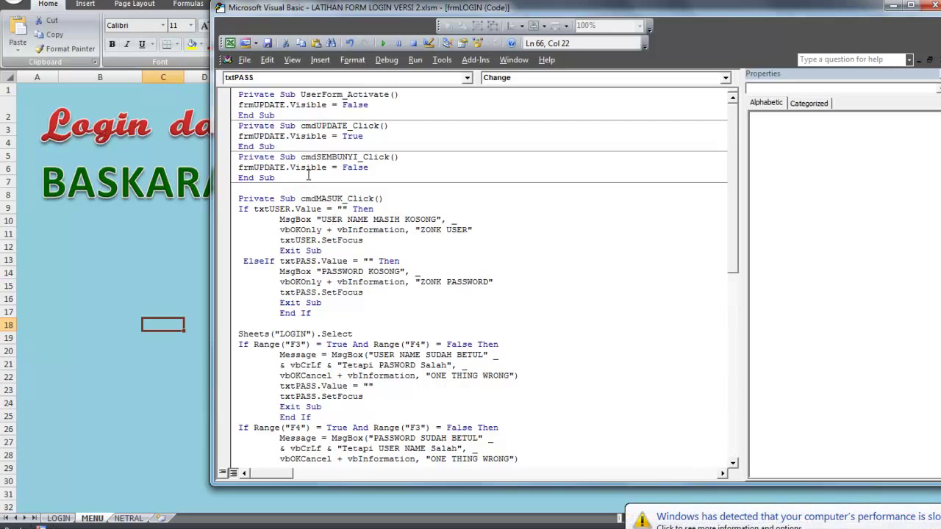
- Run the login form, erase its user name and password entries, and close it
left_click(382, 43)
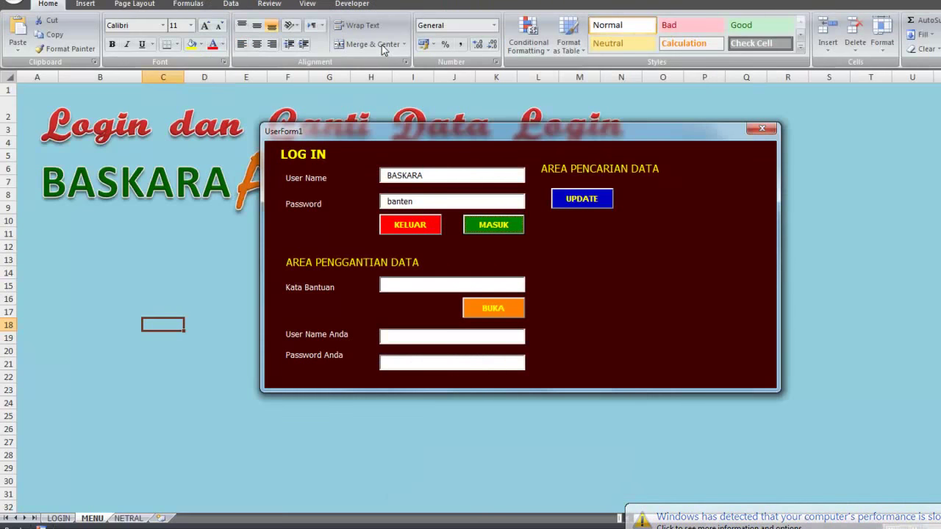
left_click_drag(423, 201, 381, 202)
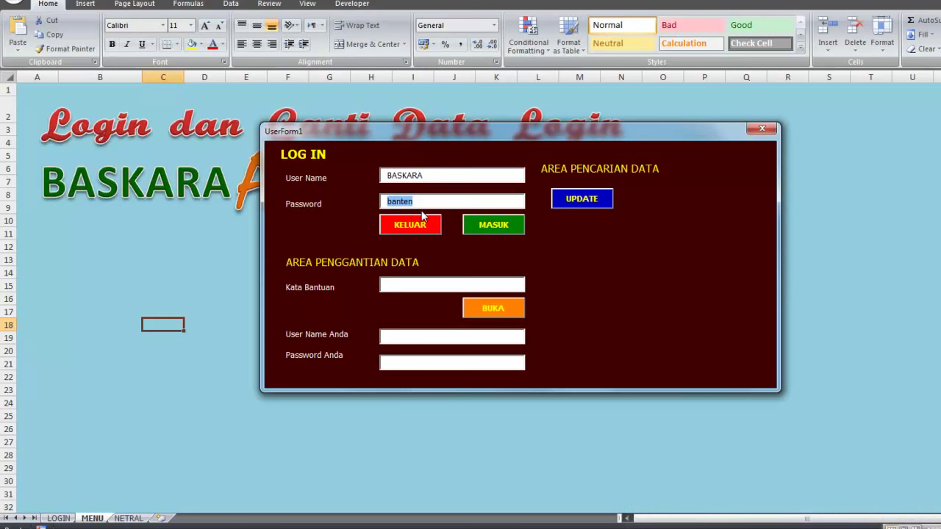
key("BackSpace")
double_click(426, 176)
key("BackSpace")
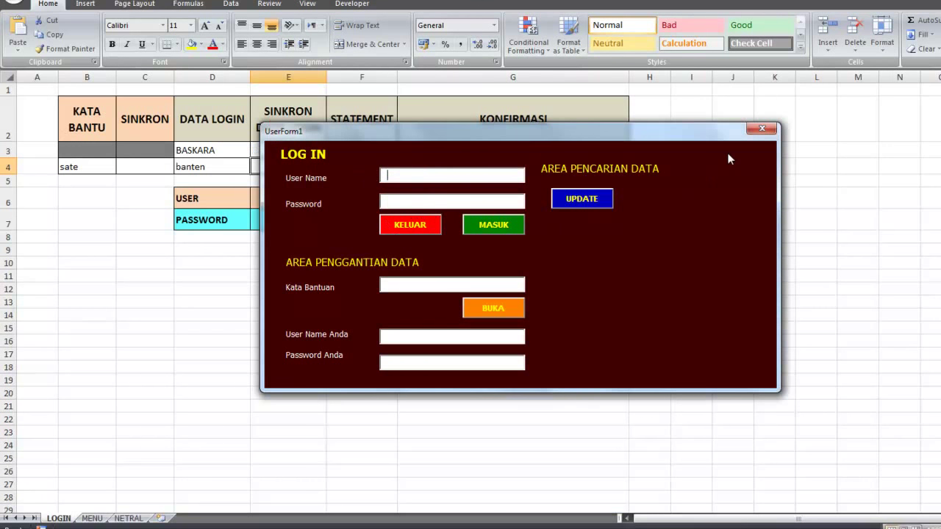
left_click(762, 128)
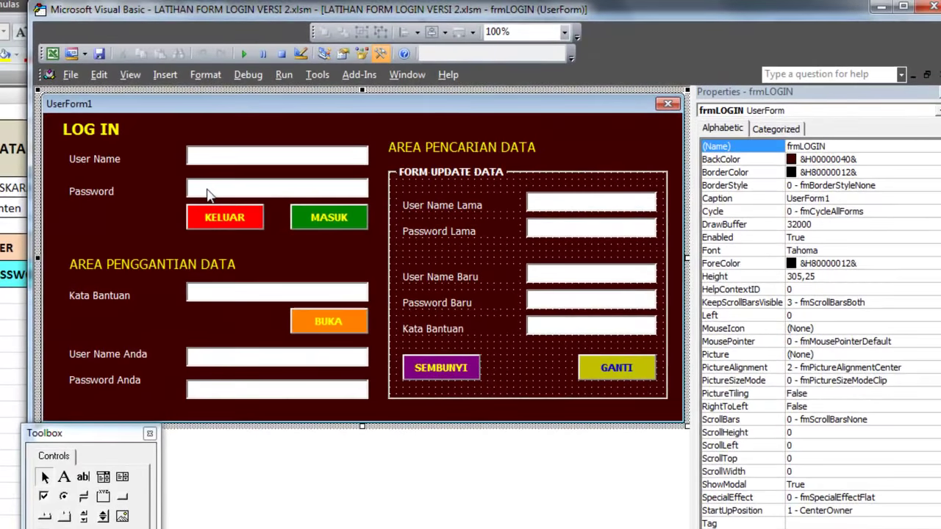
- Set txtPASS's PasswordChar to * and run frmLOGIN again for a test
left_click(354, 155)
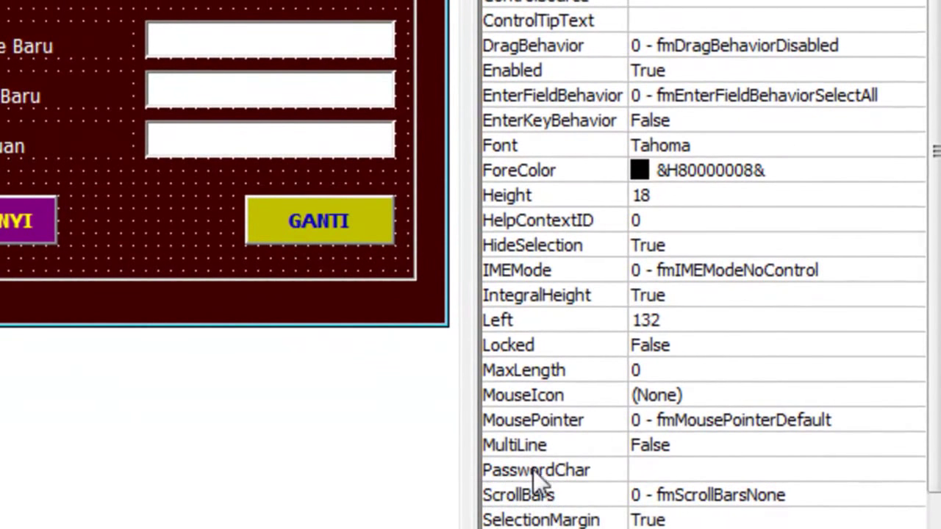
left_click(647, 469)
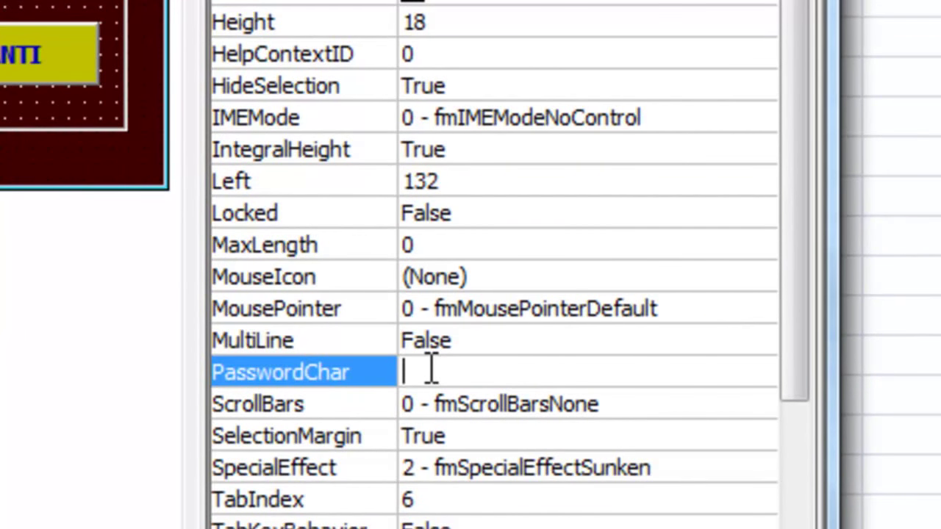
type("*")
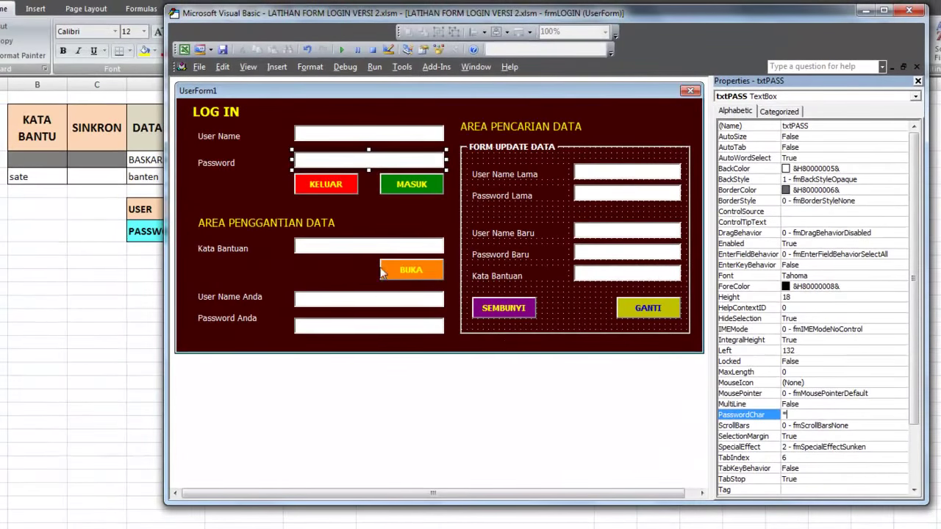
left_click(343, 50)
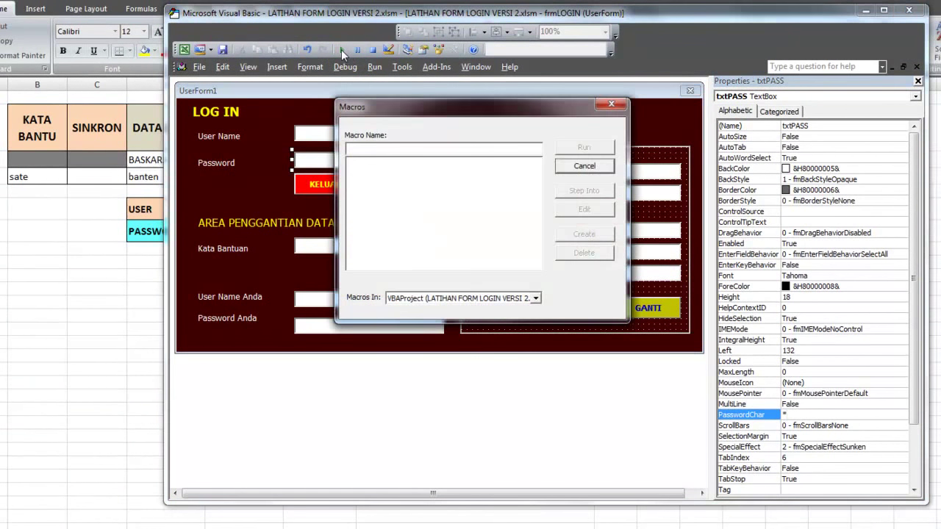
left_click(611, 104)
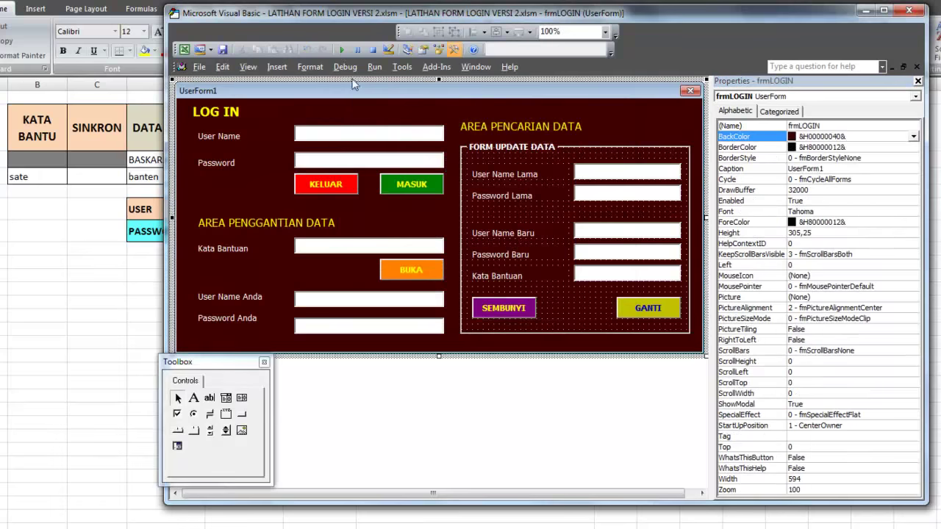
left_click(342, 51)
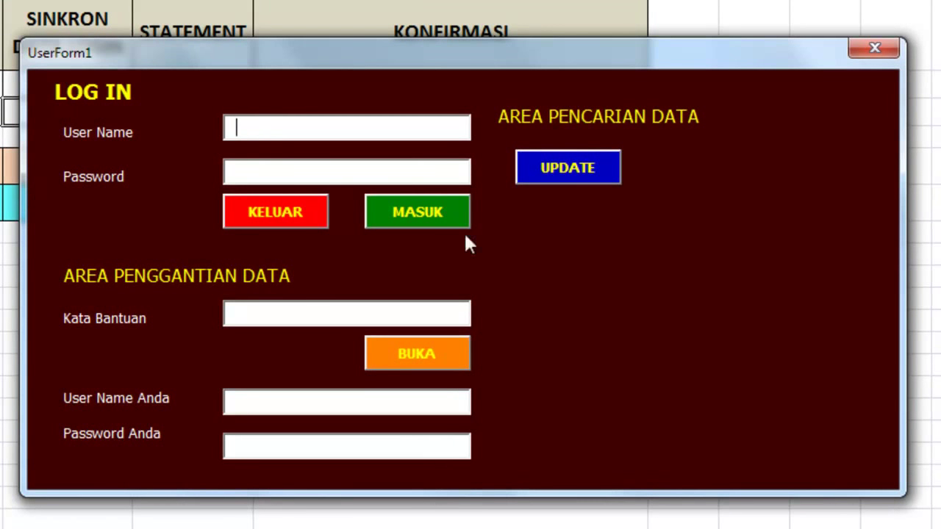
- Log in with the user name and six-character masked password, dismissing both confirmation messages
type("BASKA")
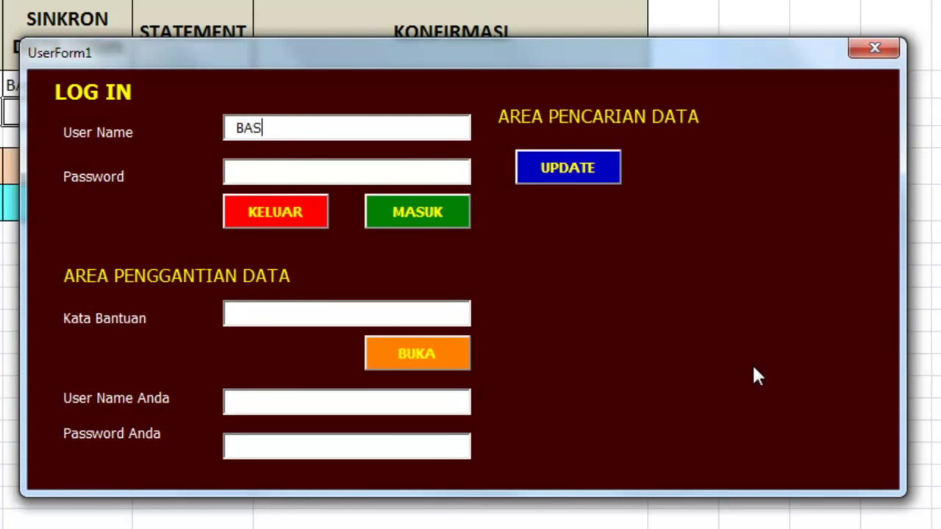
type("RA")
left_click(367, 171)
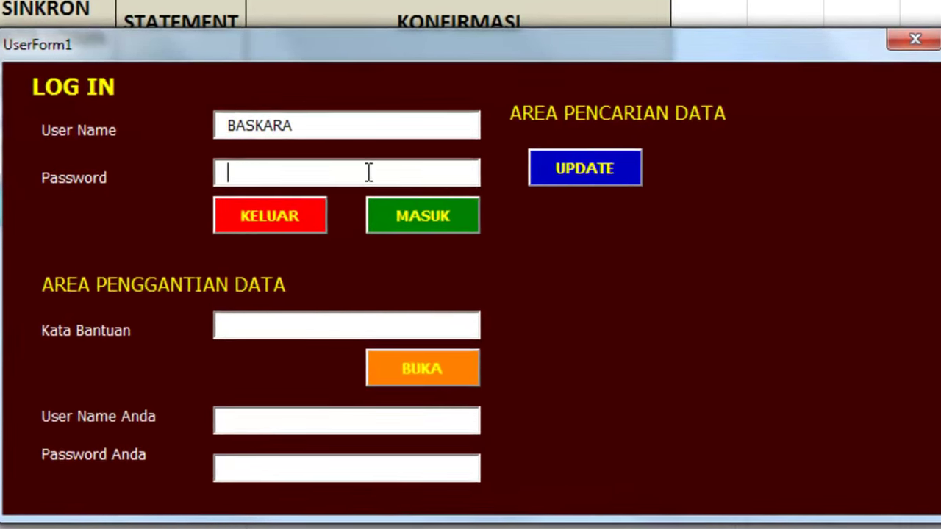
type("******")
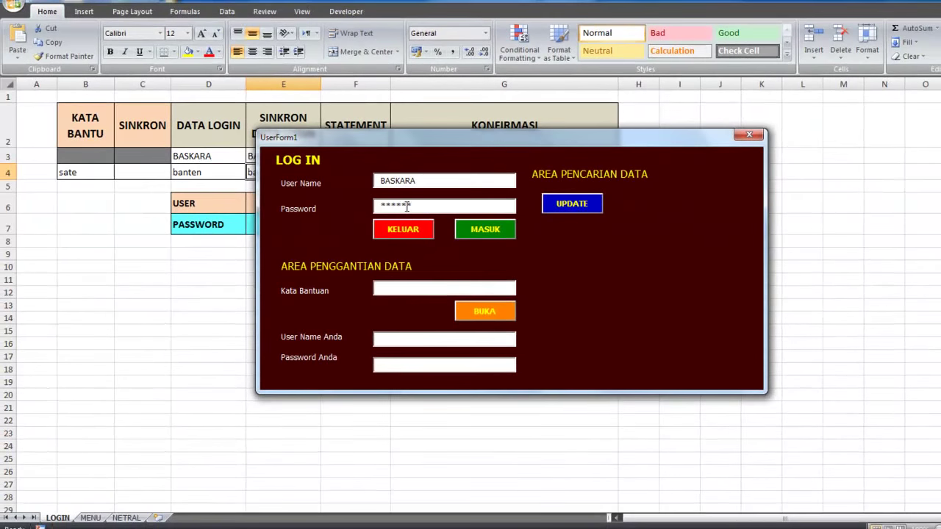
left_click(478, 232)
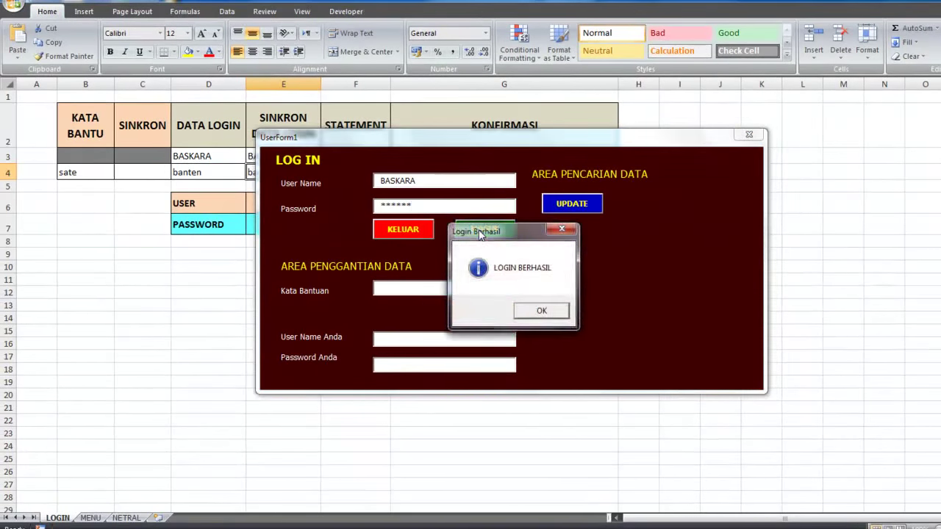
left_click(543, 312)
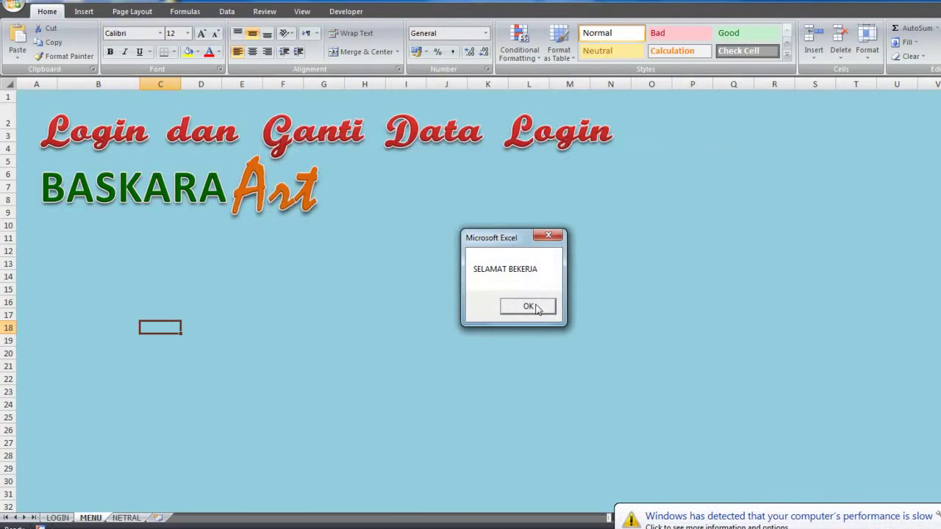
left_click(536, 309)
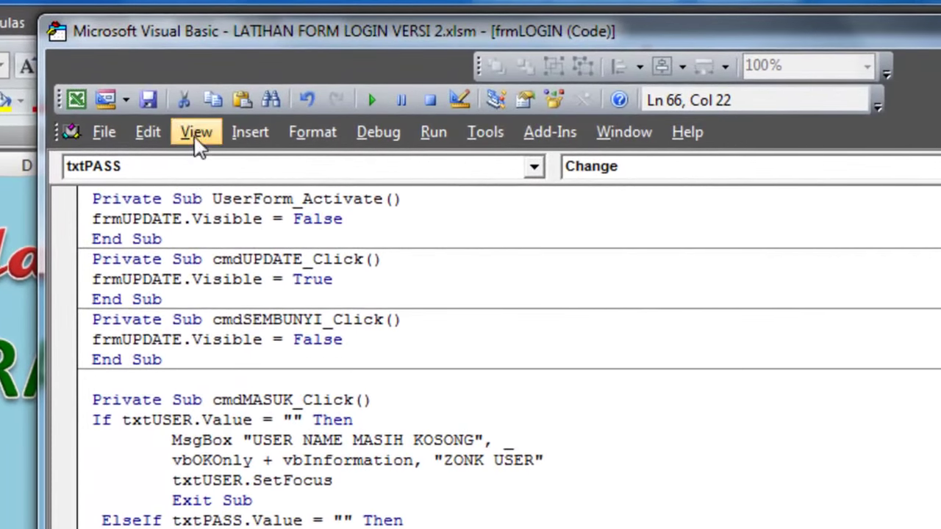
- Show the Project Explorer, insert a new UserForm1 from frmLOGIN's context menu, and enlarge it
left_click(200, 140)
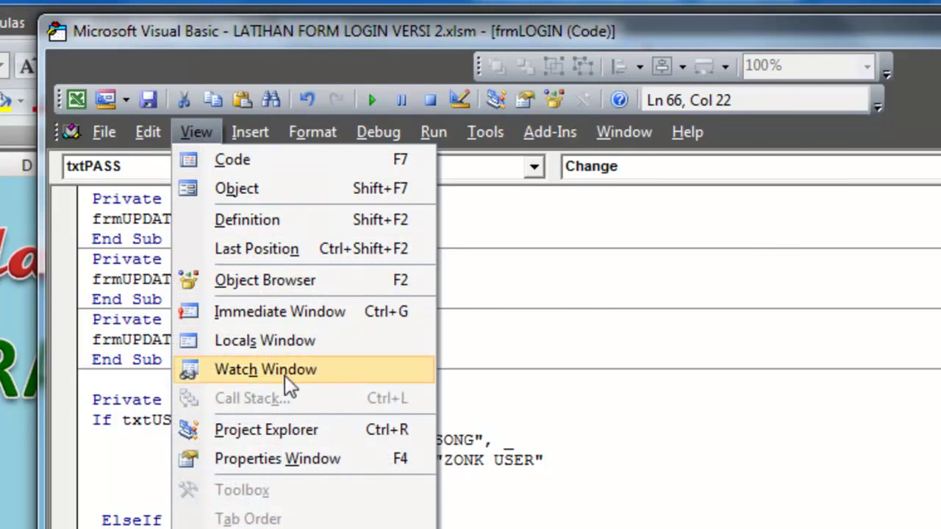
left_click(305, 431)
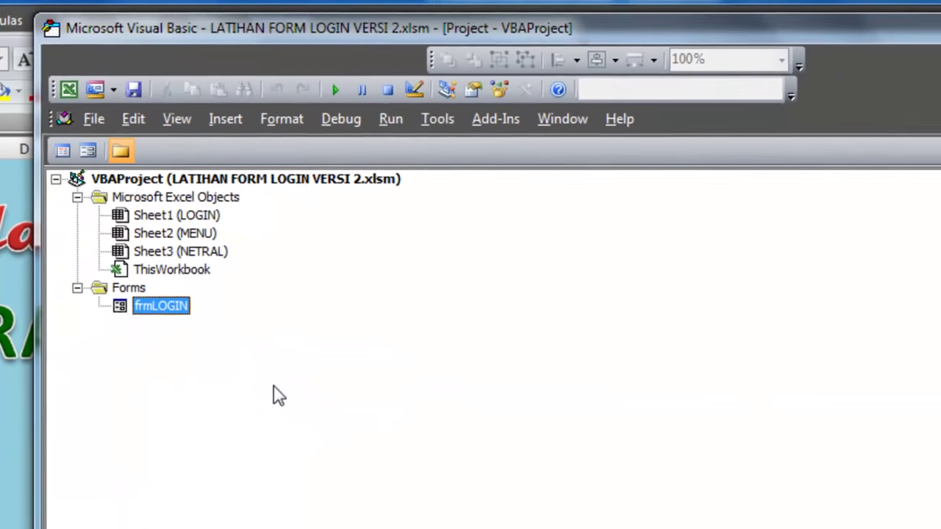
right_click(227, 318)
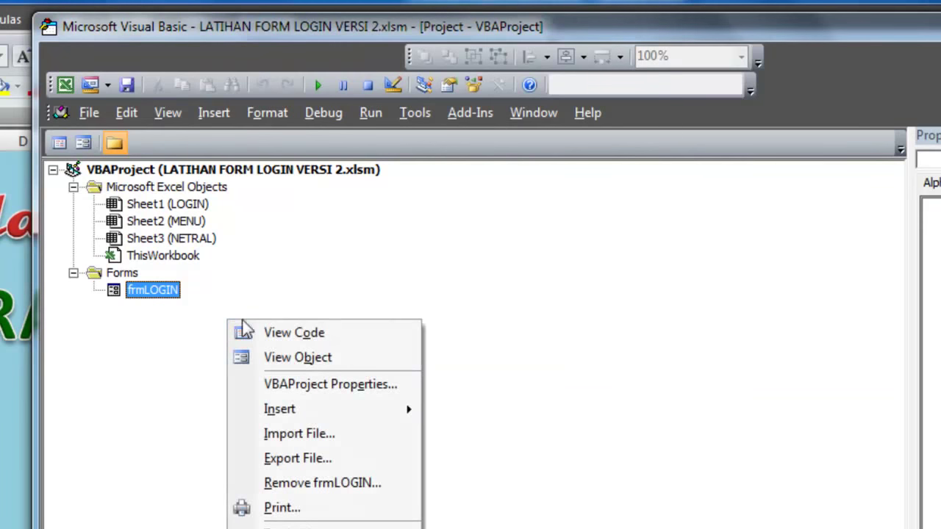
mouse_move(279, 409)
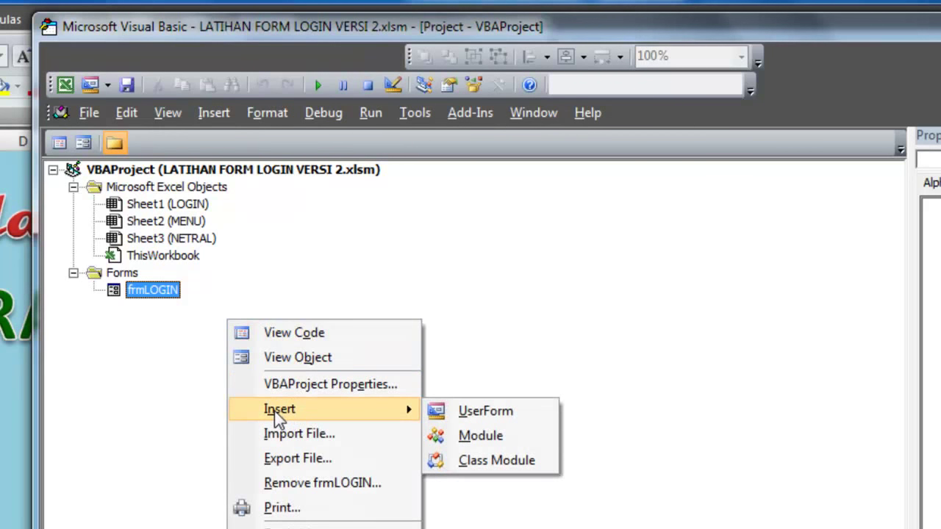
left_click(474, 422)
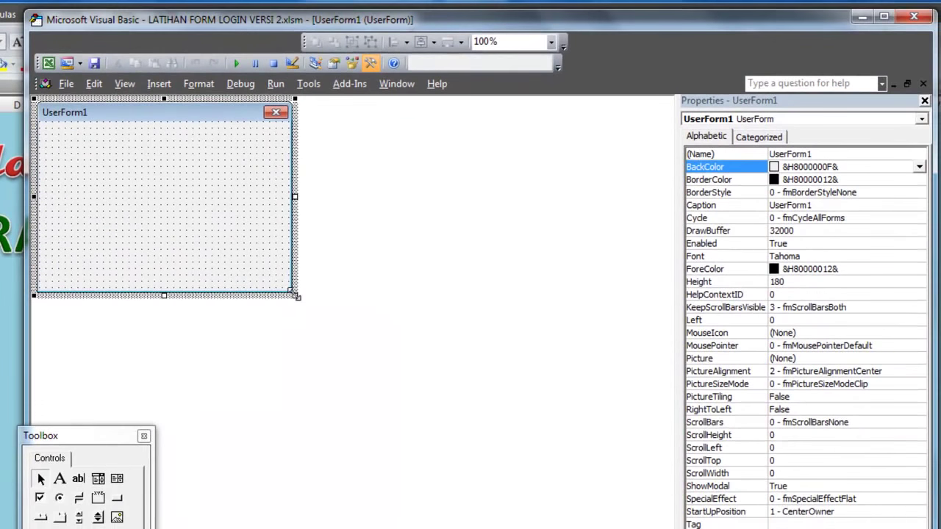
left_click_drag(258, 218, 521, 487)
mouse_move(85, 438)
left_mouse_down()
mouse_move(636, 126)
mouse_move(596, 117)
left_mouse_up()
- Set the new form's (Name) to frmIMAGE and its Caption to SELAMAT BEKERJA
left_click(332, 193)
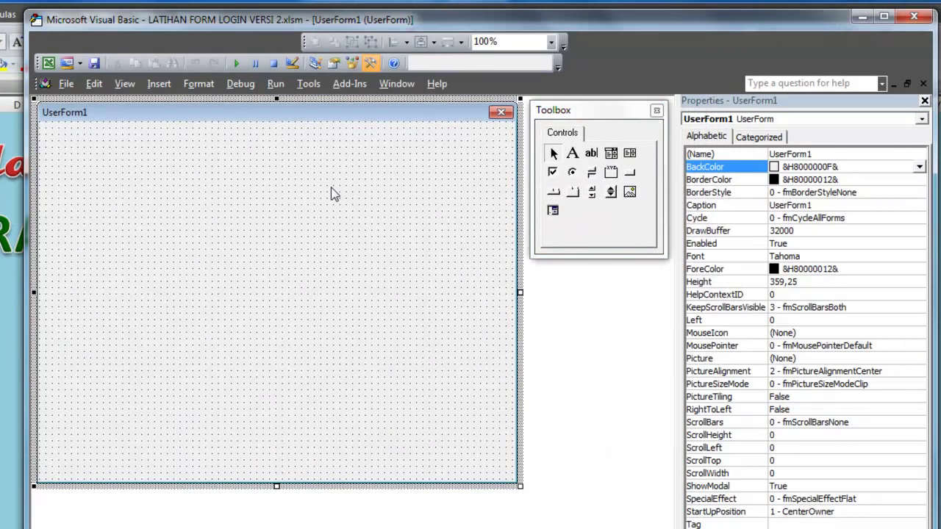
left_click(846, 154)
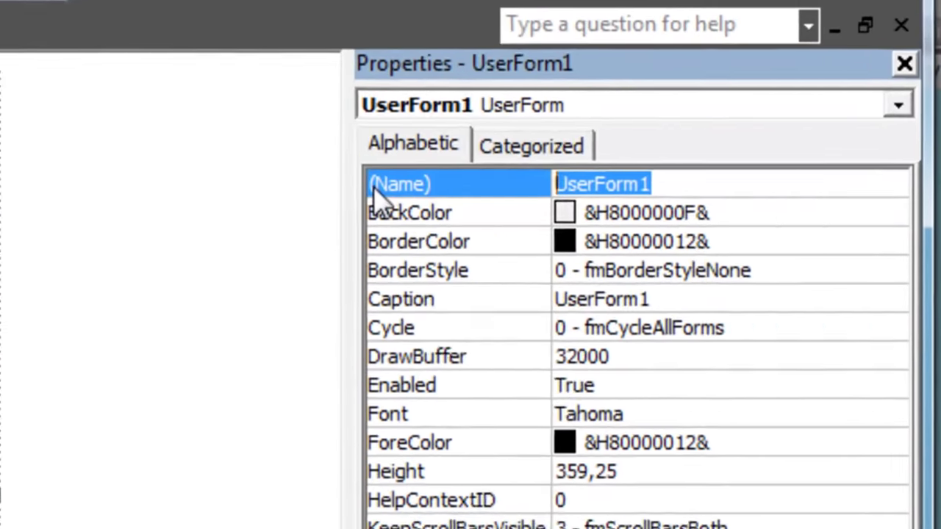
type("fr")
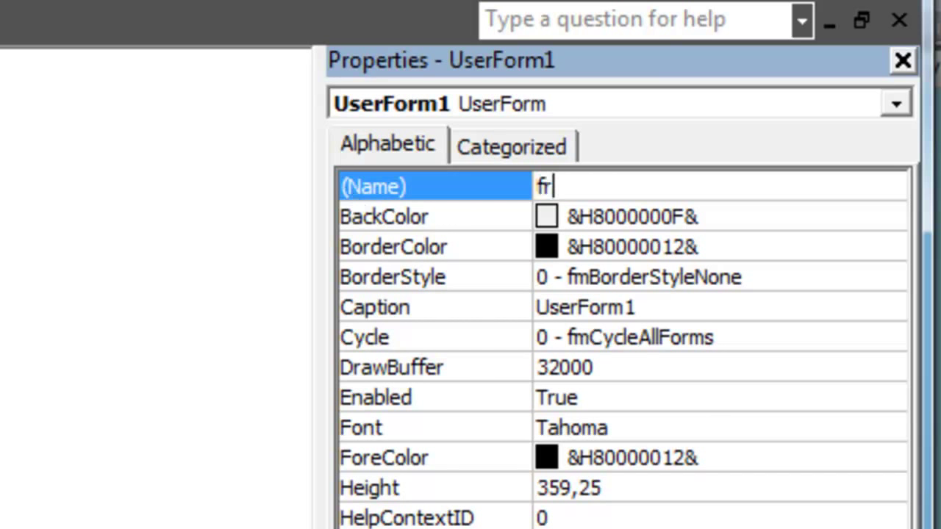
type("mIM")
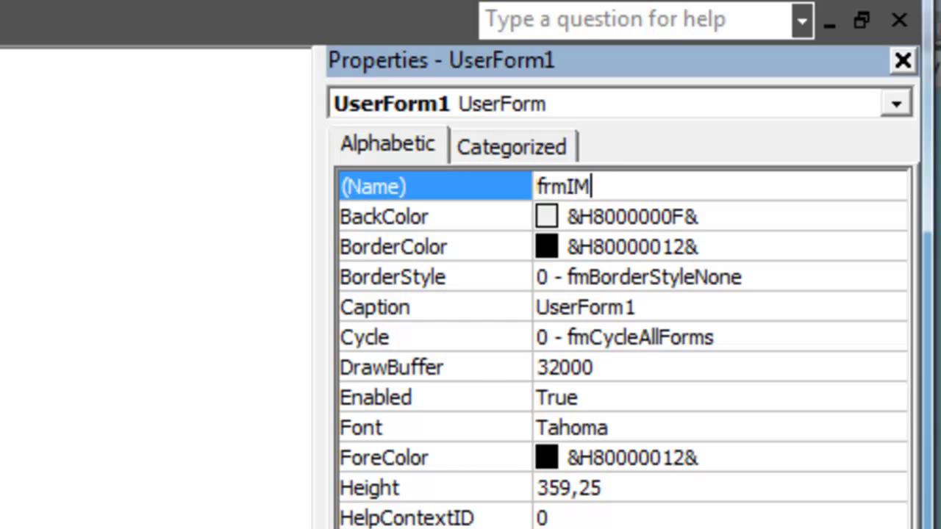
type("AGE")
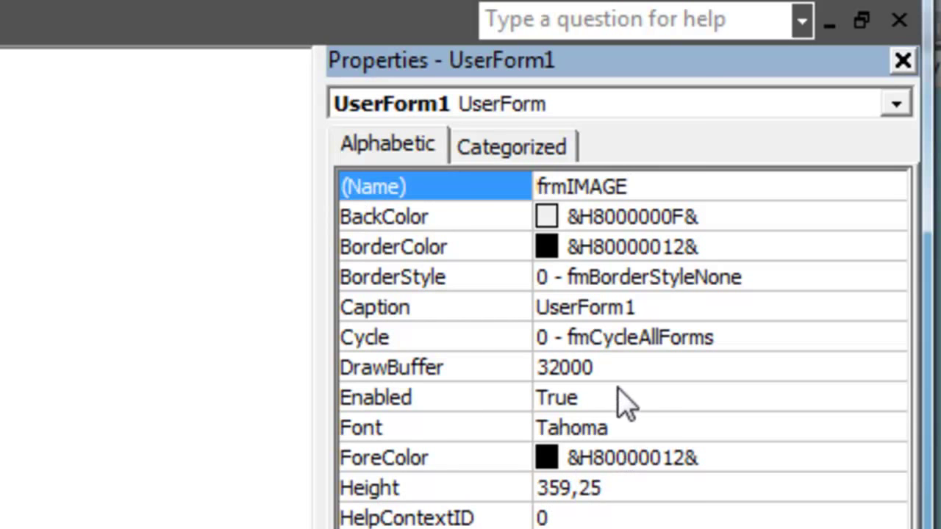
left_click_drag(644, 314, 503, 316)
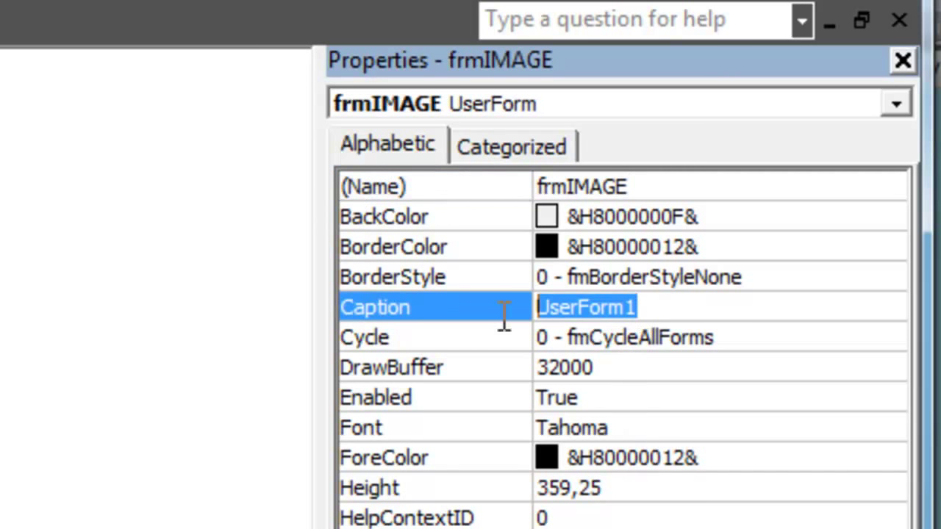
type("SE")
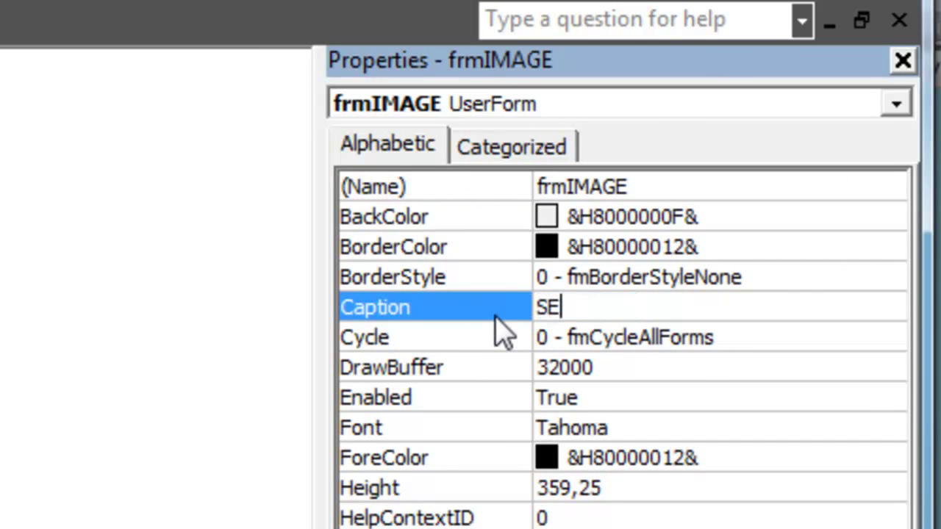
type("LAMAT B")
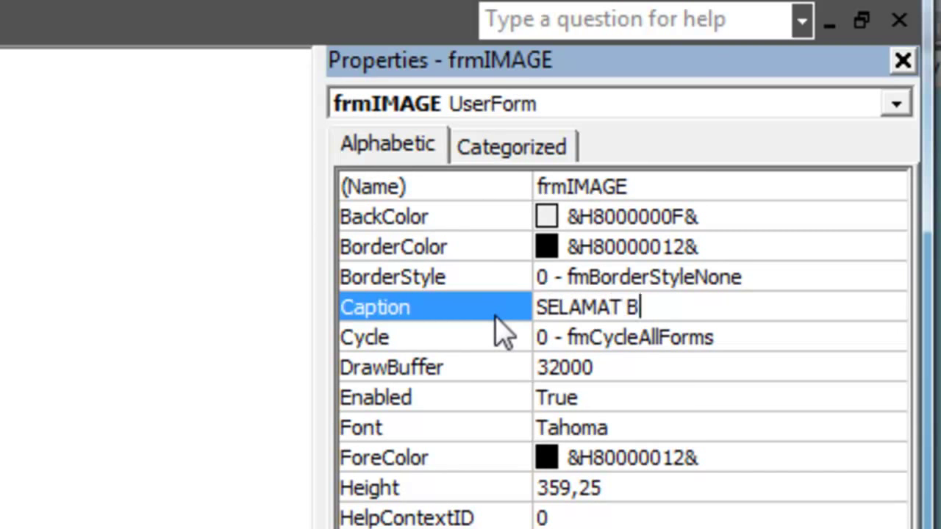
type("EKERJA")
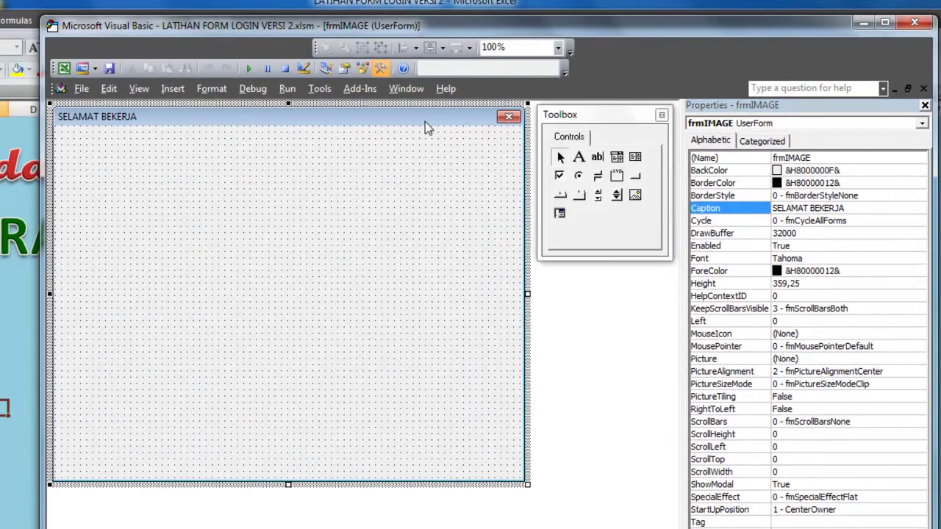
left_click(598, 123)
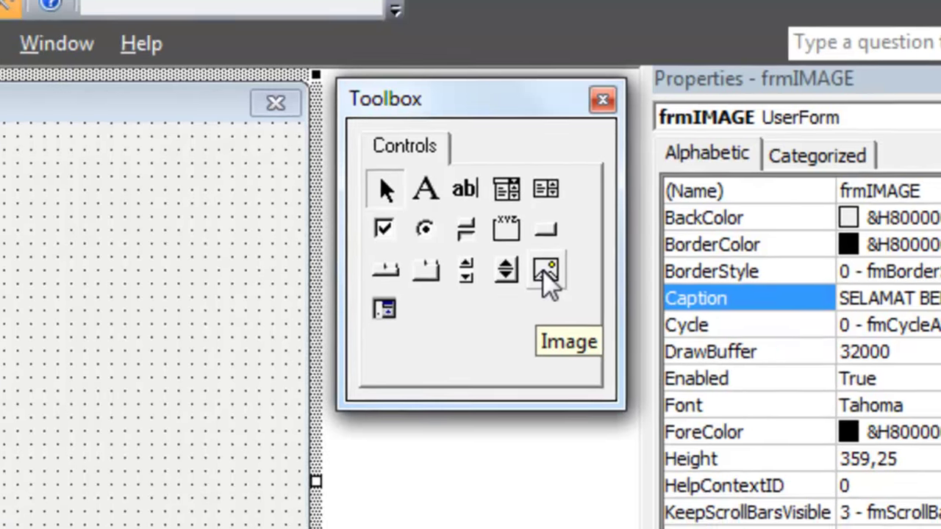
- Draw a 210 by 192 Image1 box on frmIMAGE with the Image tool
left_click(539, 274)
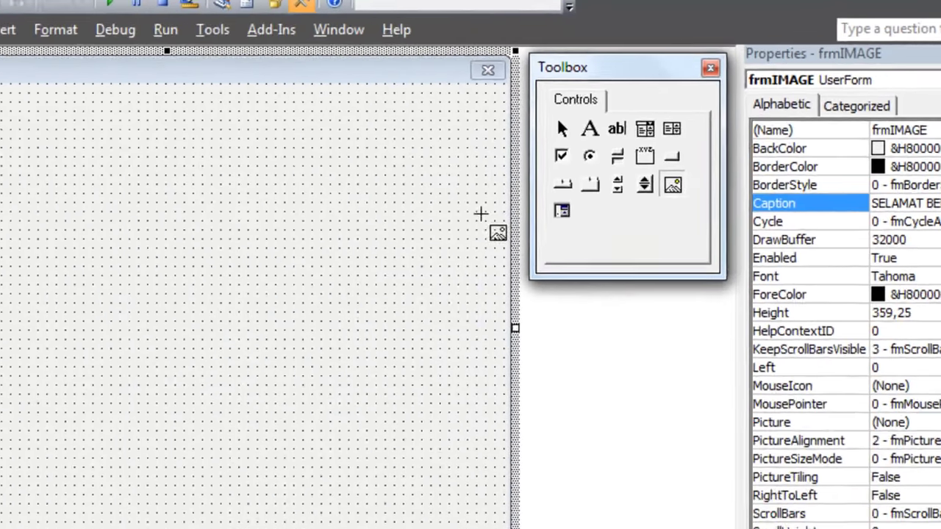
mouse_move(172, 144)
left_mouse_down()
mouse_move(393, 353)
mouse_move(401, 377)
mouse_move(432, 382)
left_mouse_up()
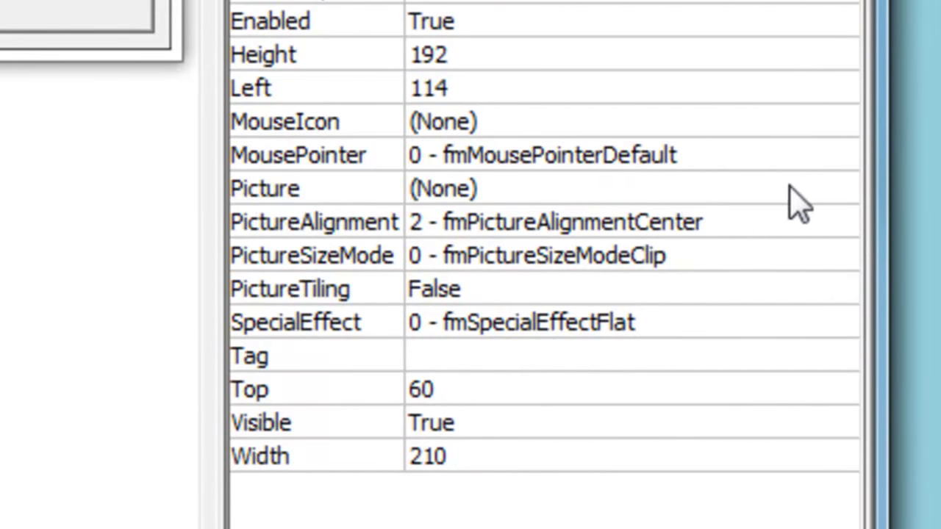
- Load the TOP picture from D:\EXCEL PROJECT into Image1's Picture property
left_click(838, 192)
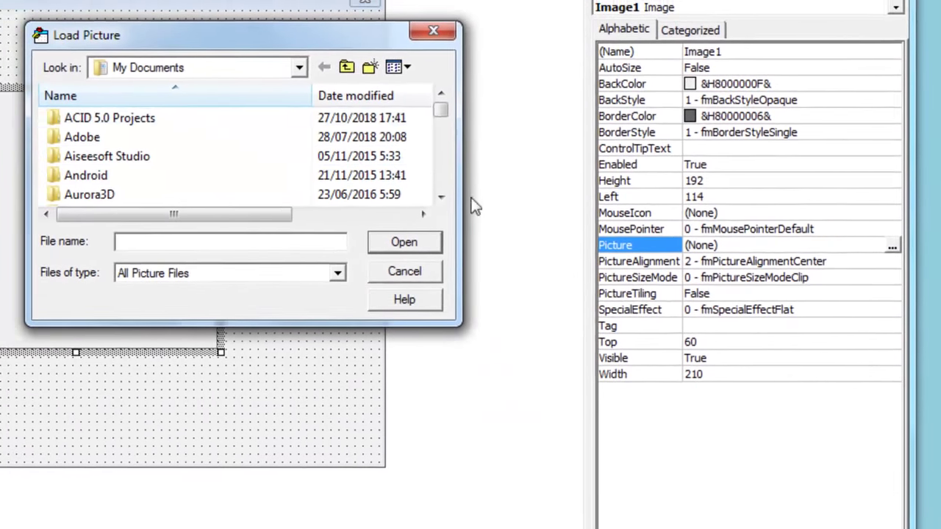
left_click(305, 70)
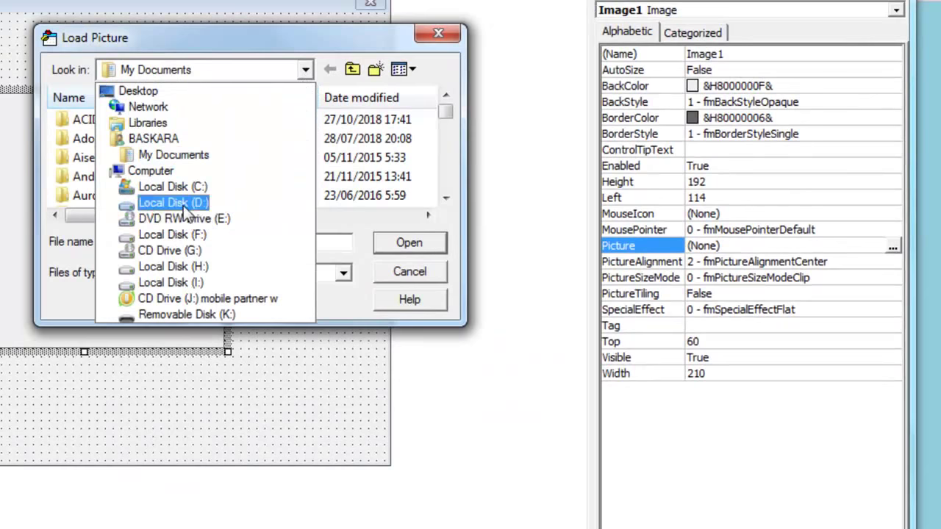
left_click(180, 203)
mouse_move(446, 116)
left_mouse_down()
mouse_move(446, 175)
mouse_move(446, 152)
left_mouse_up()
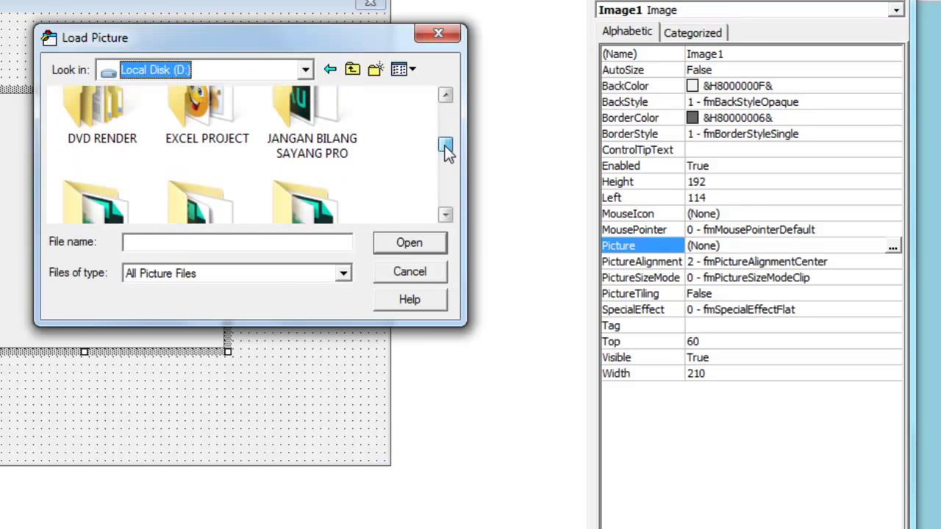
double_click(208, 147)
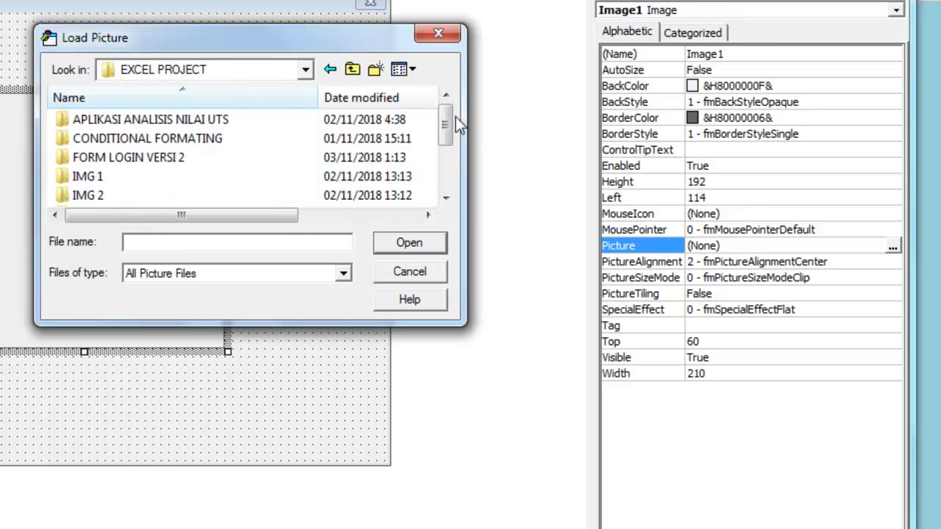
left_click(446, 197)
left_click(446, 197)
left_click(446, 197)
left_click(445, 197)
left_click(445, 197)
left_click(90, 197)
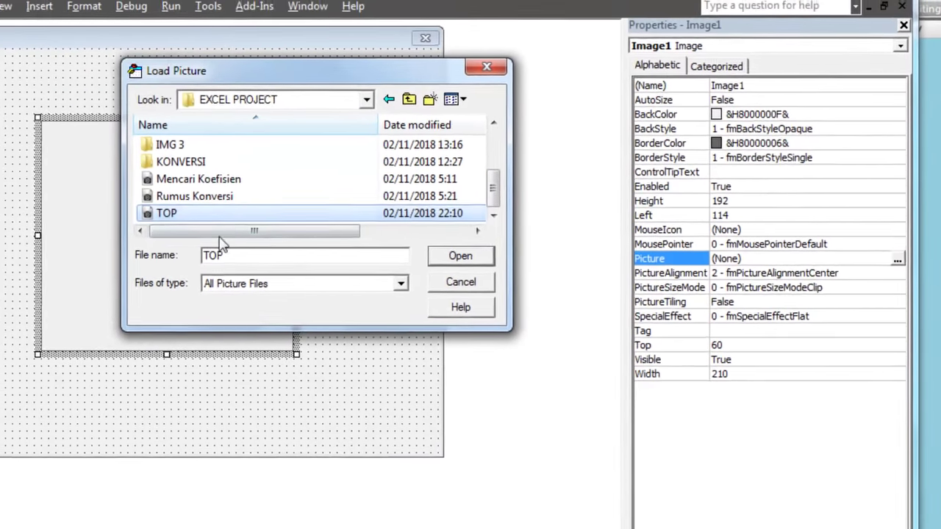
left_click(412, 243)
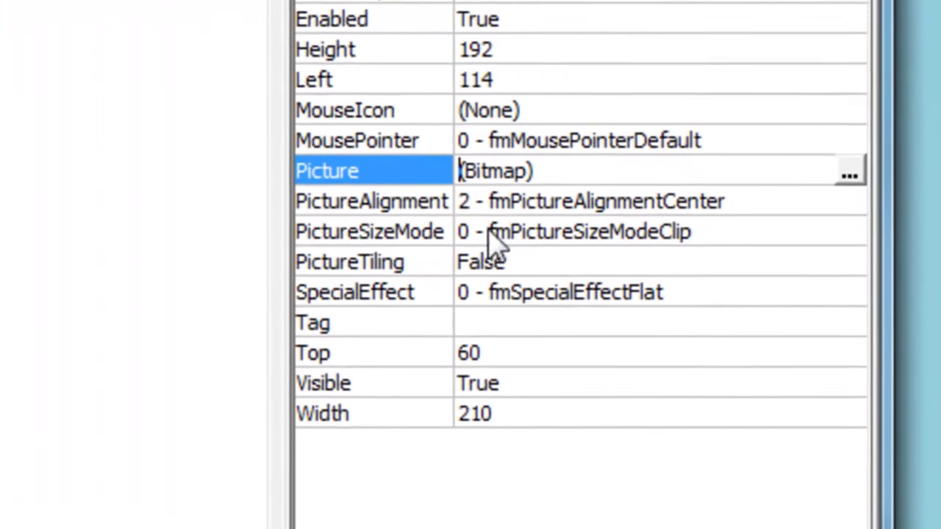
- Set Image1's PictureSizeMode to 1 - fmPictureSizeModeStretch
left_click(506, 230)
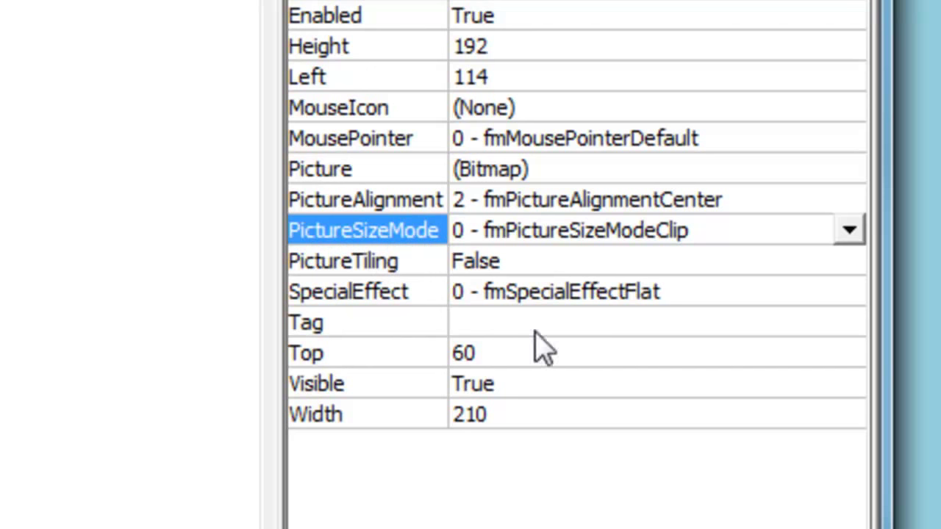
left_click(848, 232)
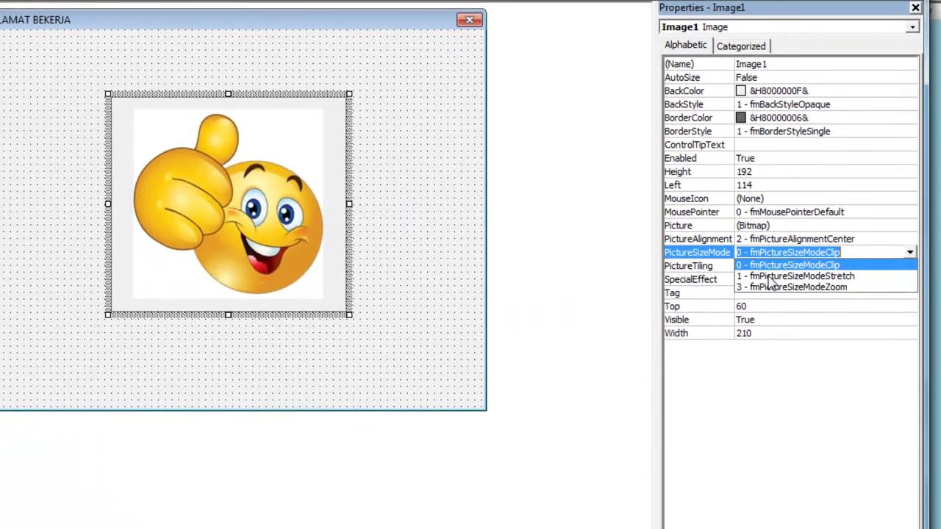
left_click(817, 277)
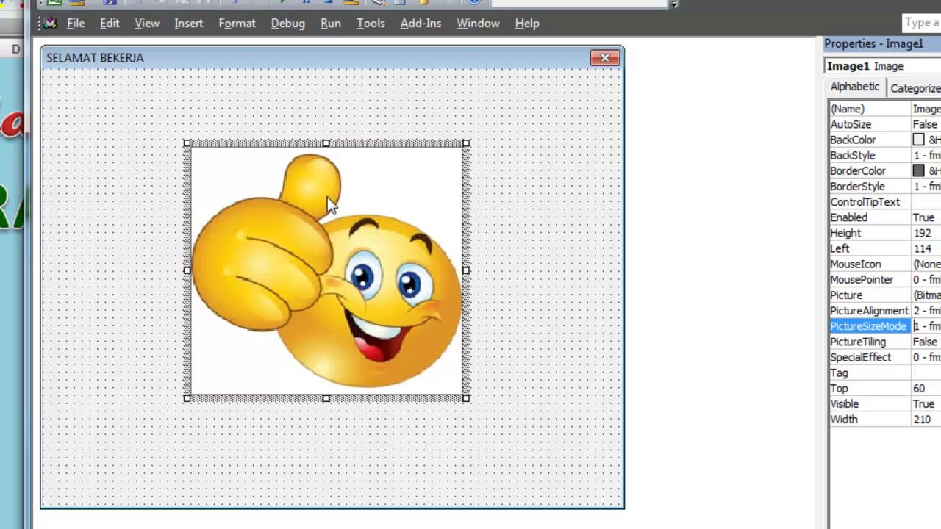
- Move the picture to frmIMAGE's top-left corner and shrink the form to fit it
left_click_drag(394, 302, 250, 246)
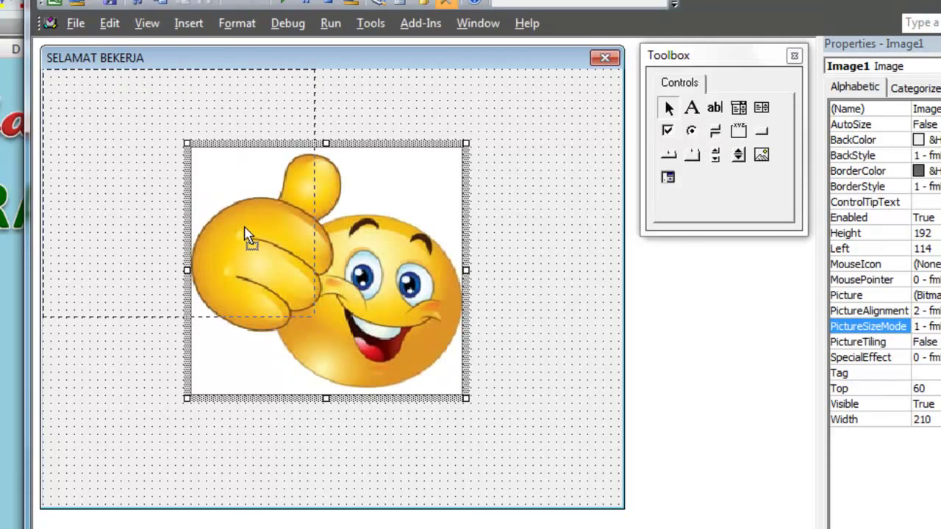
left_click_drag(250, 246, 248, 234)
left_click(471, 265)
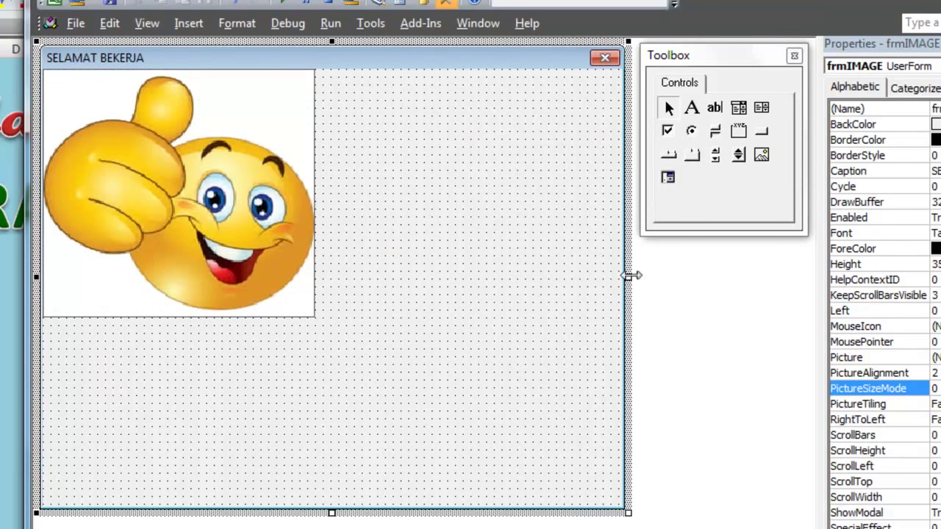
left_click_drag(629, 277, 322, 277)
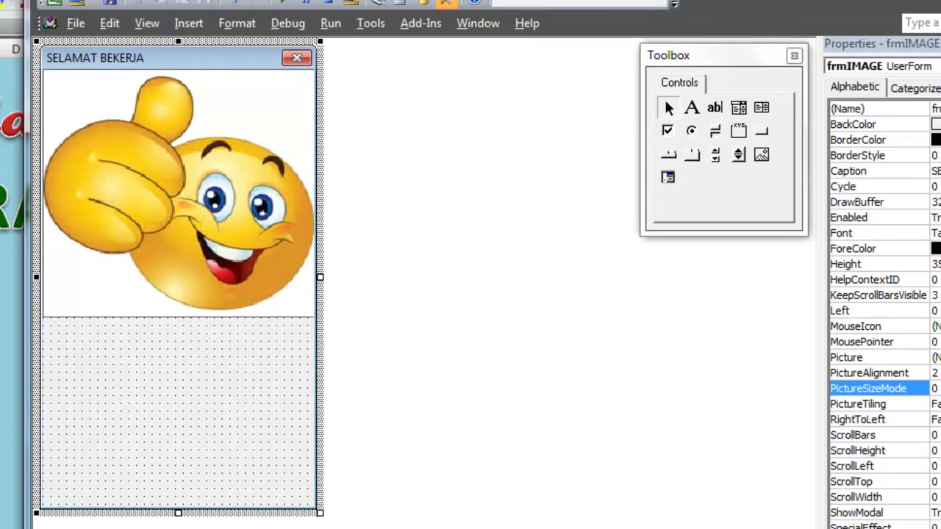
mouse_move(179, 514)
left_mouse_down()
mouse_move(179, 346)
mouse_move(163, 327)
left_mouse_up()
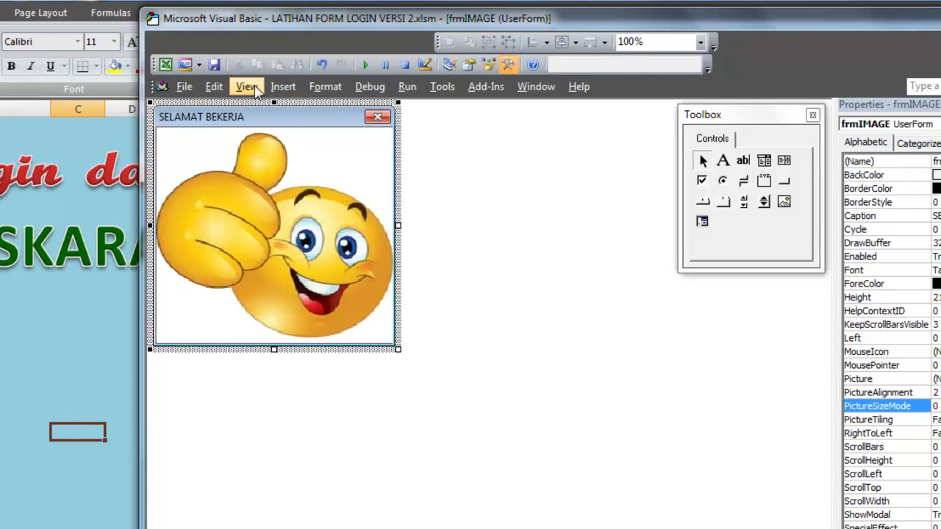
- Open frmLOGIN from the Project Explorer and view its code
left_click(245, 87)
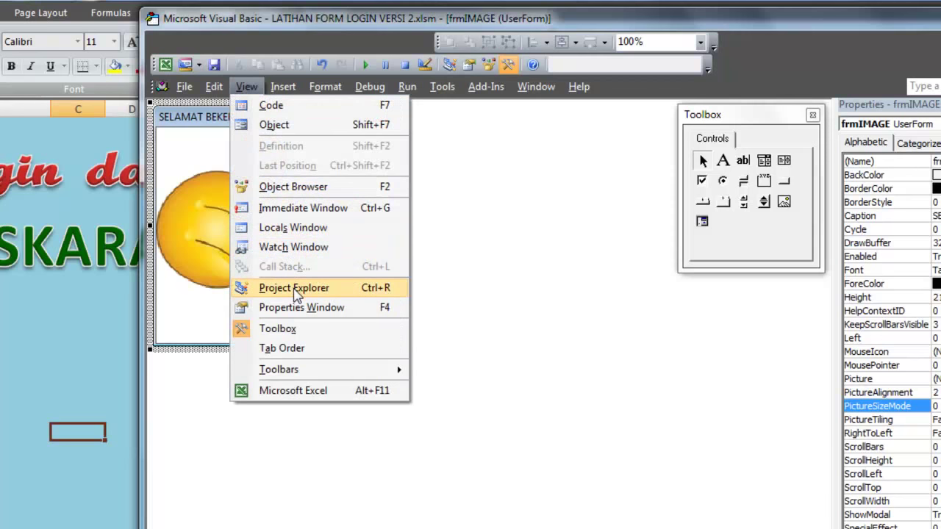
left_click(294, 288)
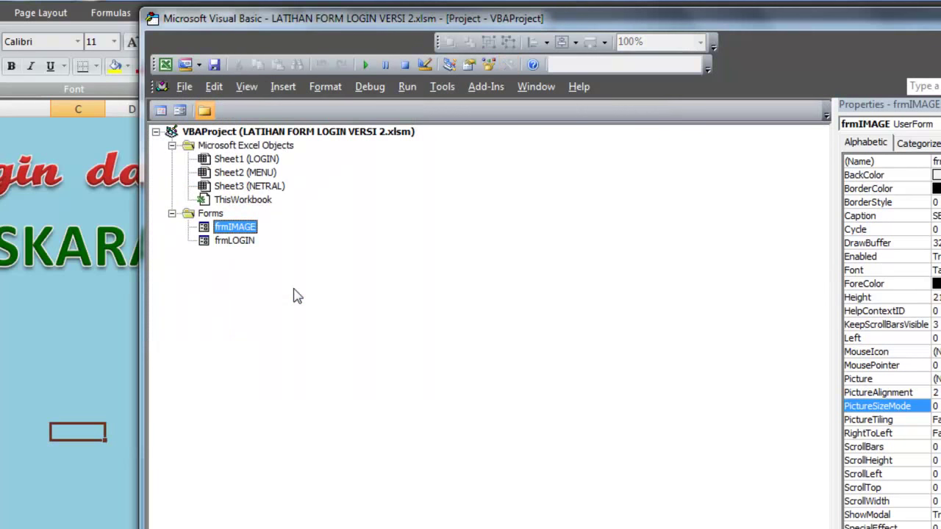
double_click(237, 242)
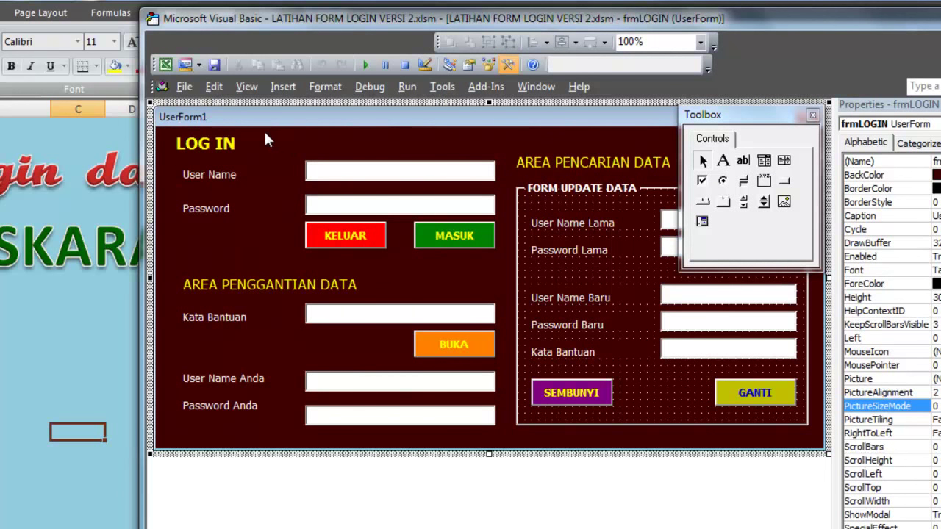
key("F7")
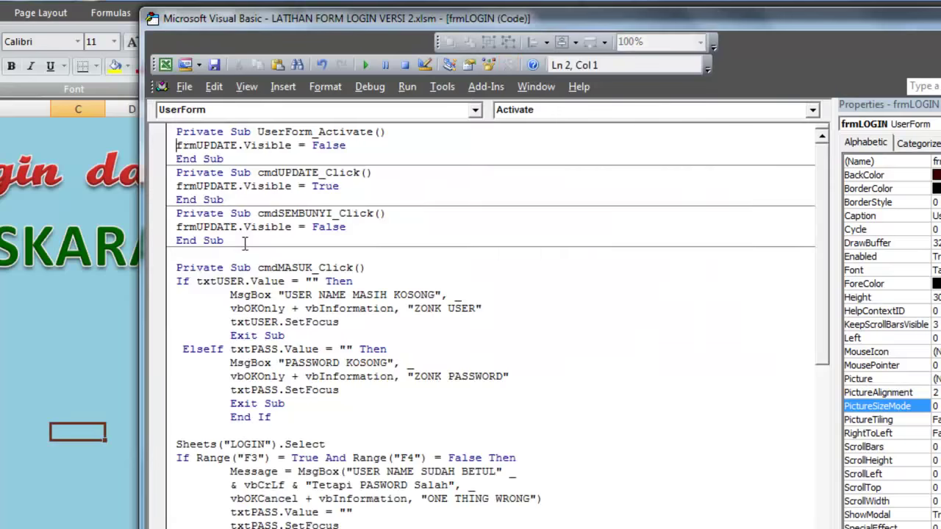
scroll(343, 283, "down", 6)
scroll(343, 283, "down", 4)
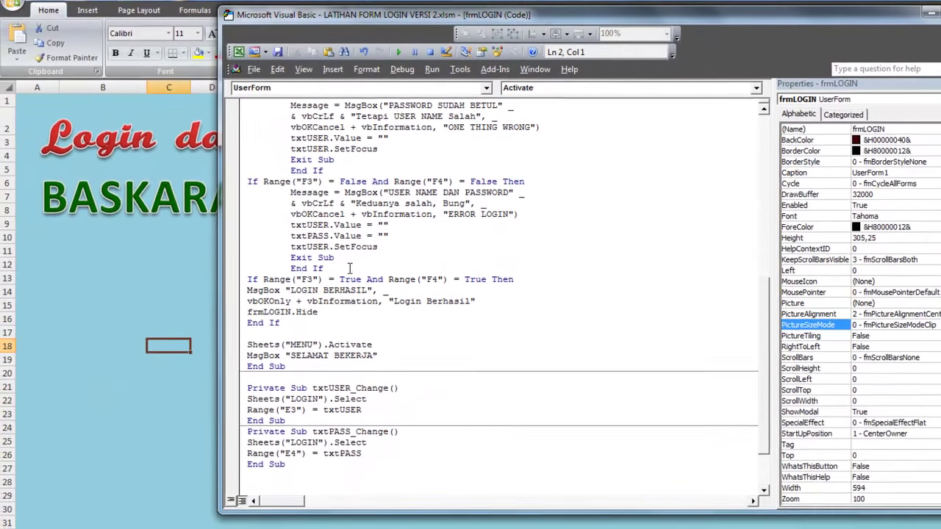
scroll(328, 305, "down", 3)
scroll(438, 231, "up", 4)
scroll(437, 216, "up", 7)
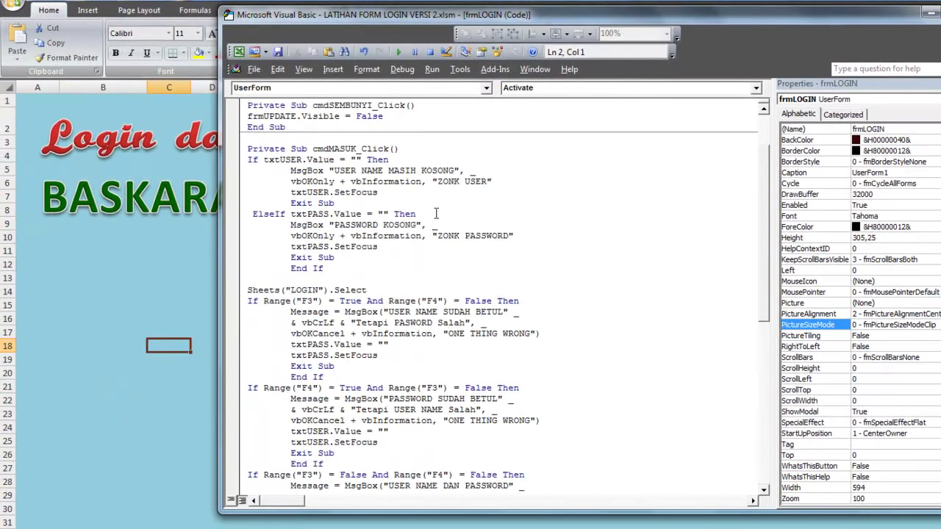
scroll(365, 149, "down", 6)
scroll(365, 150, "down", 4)
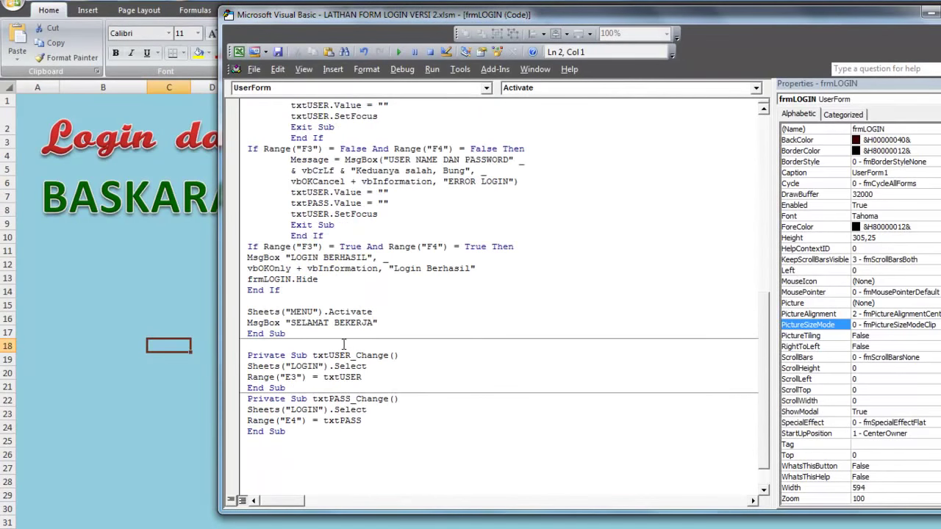
- Replace MsgBox "SELAMAT BEKERJA" in cmdMASUK_Click with frmIMAGE.Show
left_click_drag(126, 190, 504, 222)
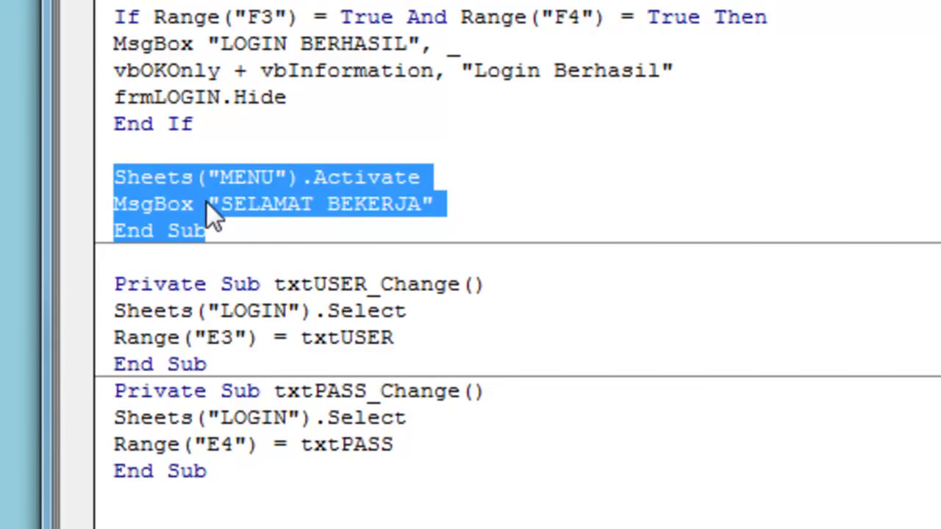
left_click(583, 190)
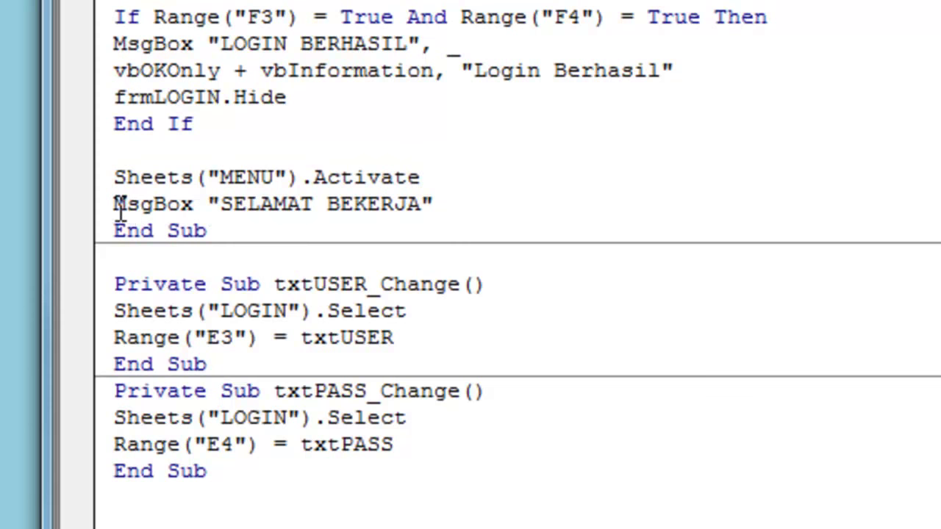
left_click_drag(116, 210, 508, 211)
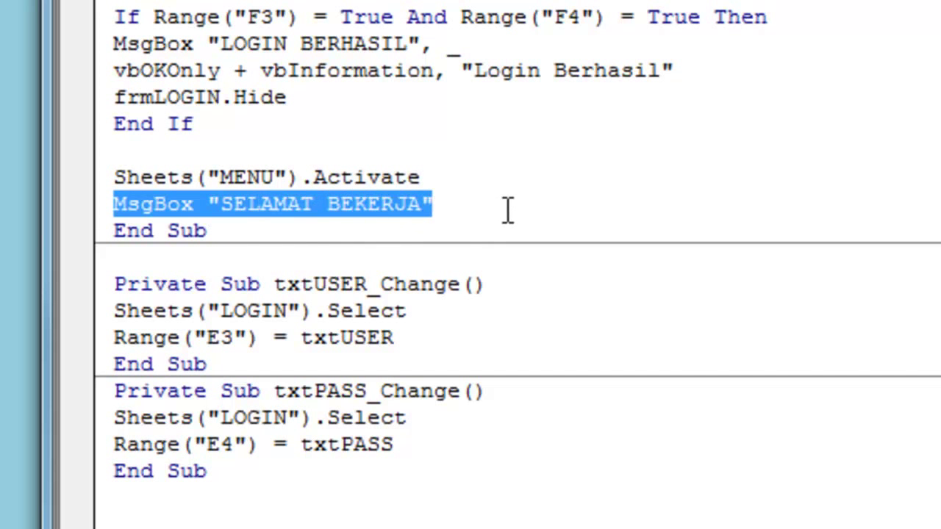
type("frm")
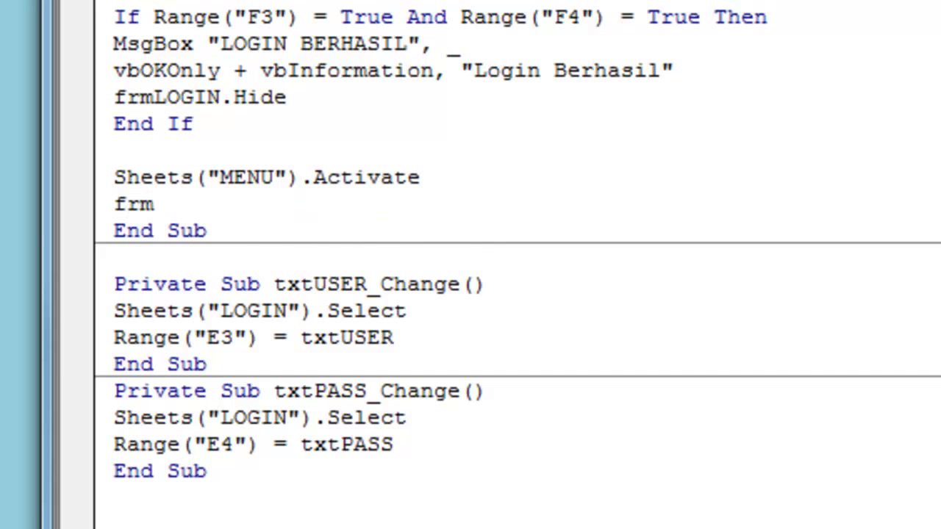
type("IMAGE")
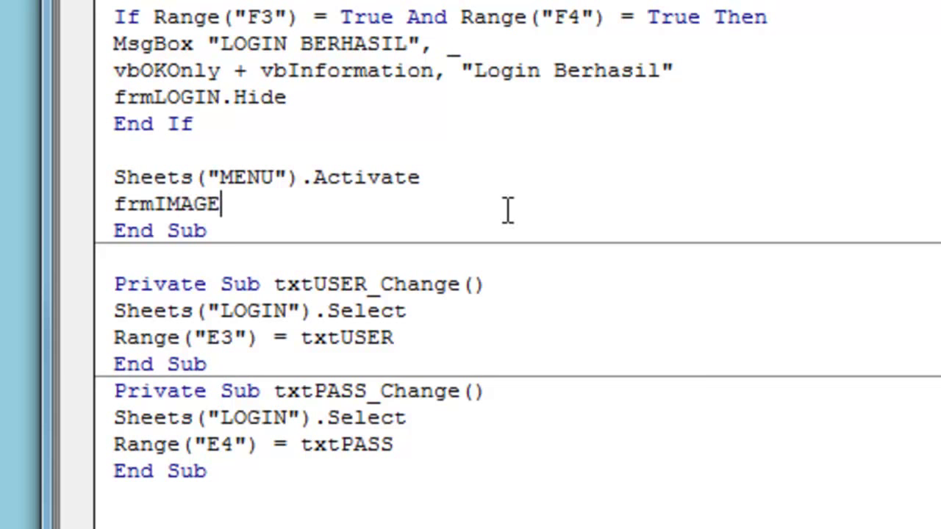
type(".")
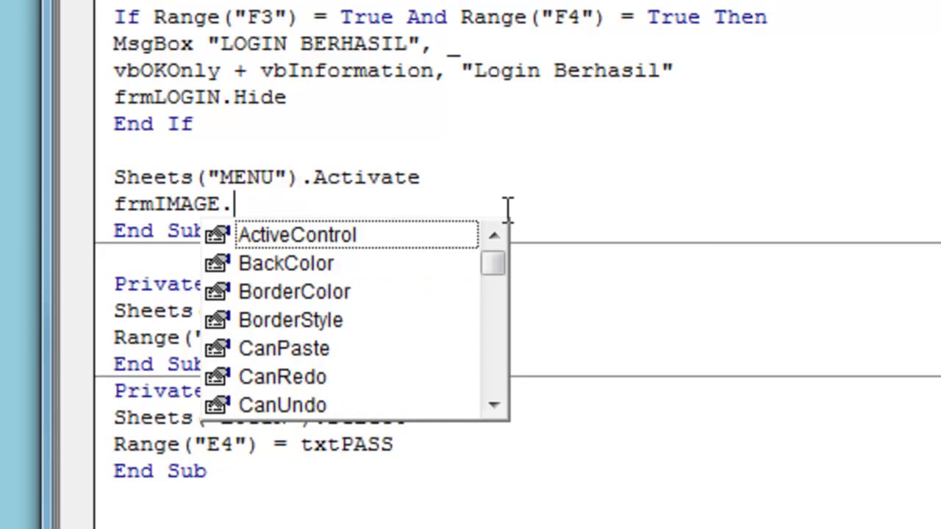
type("H")
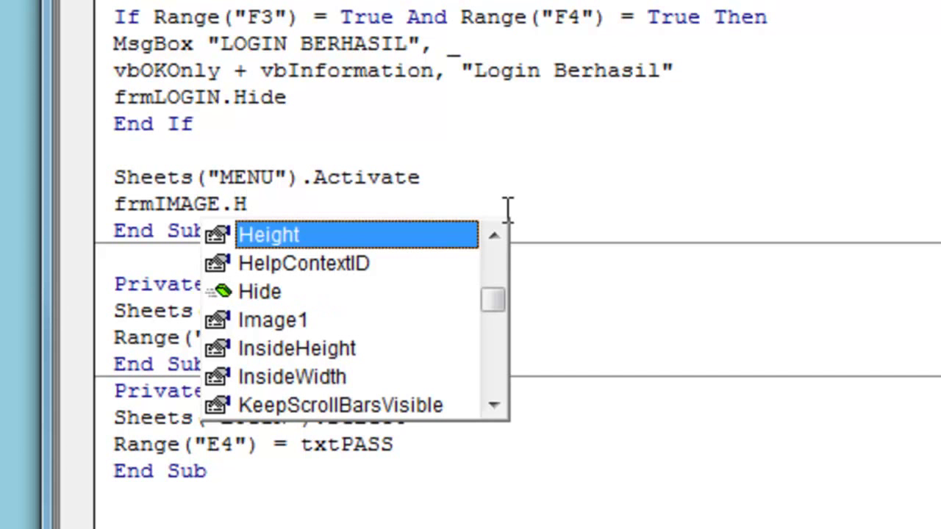
key("BackSpace")
type("Sh")
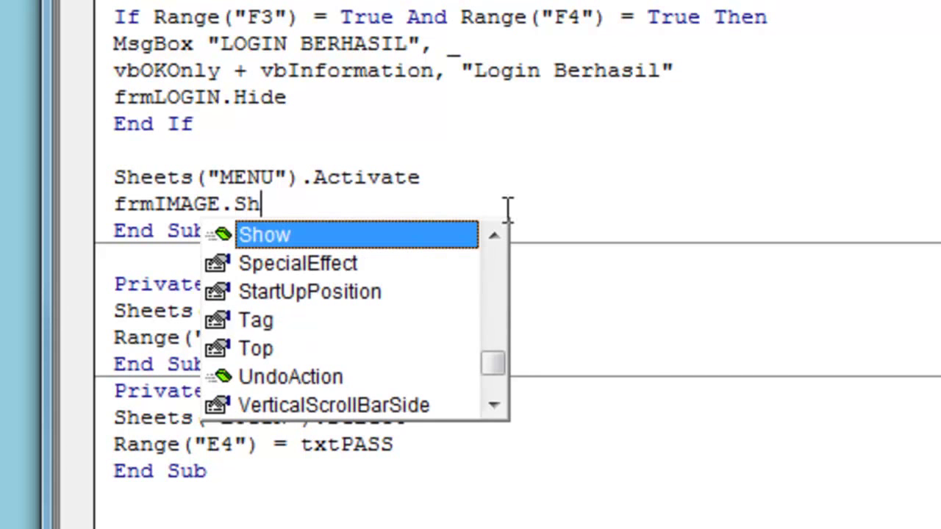
type("ow")
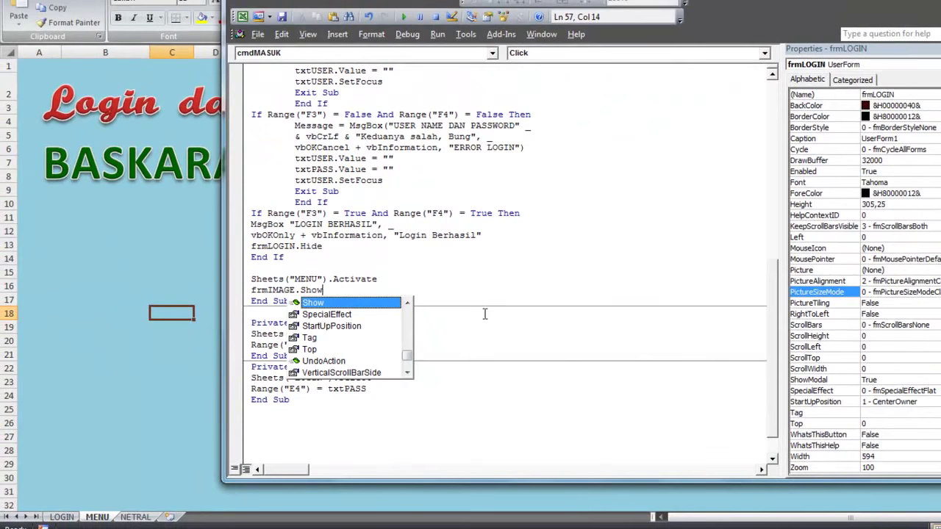
left_click(563, 268)
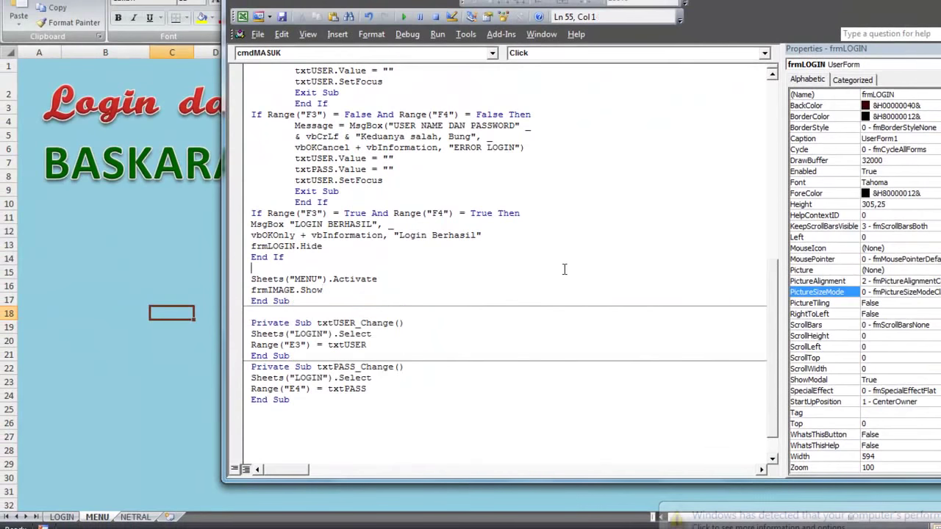
scroll(333, 308, "up", 4)
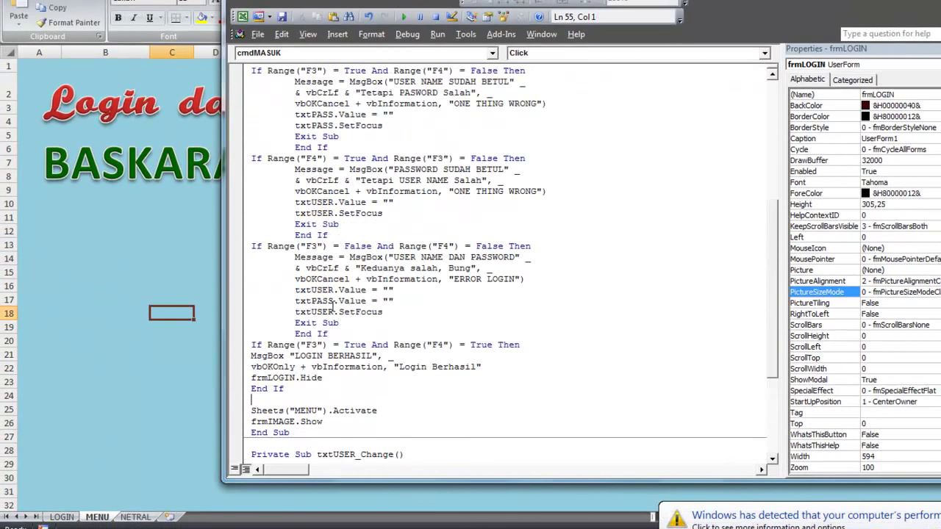
scroll(333, 309, "up", 8)
- Run frmLOGIN, log in with the user name and password, and dismiss the Login Berhasil message
left_click(252, 72)
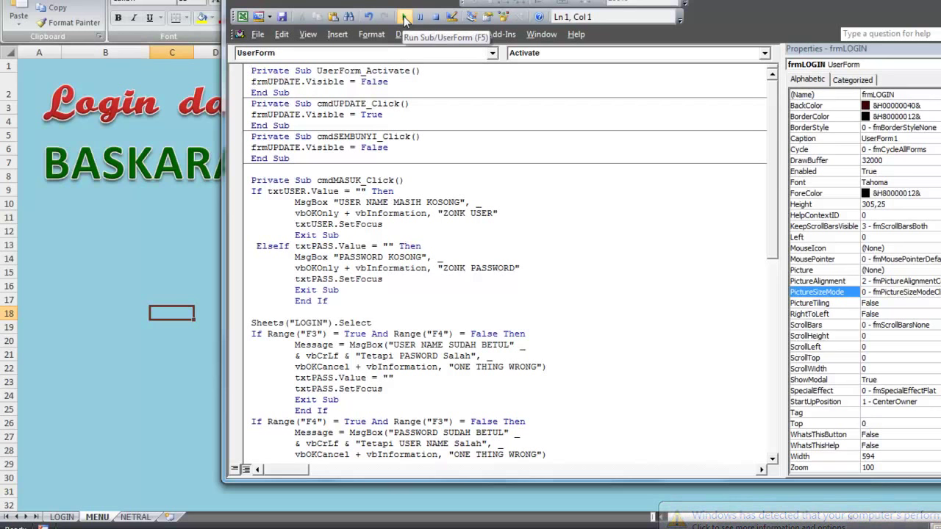
left_click(404, 20)
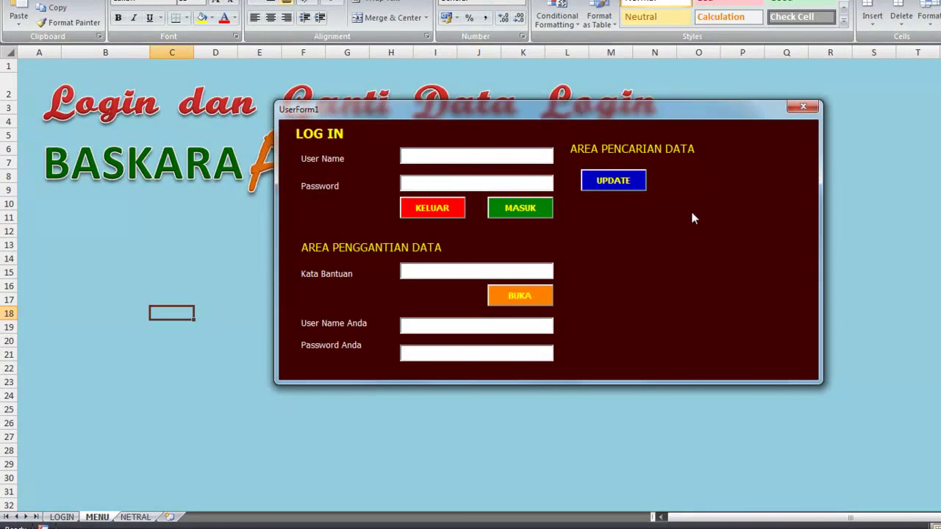
type("BASKARA")
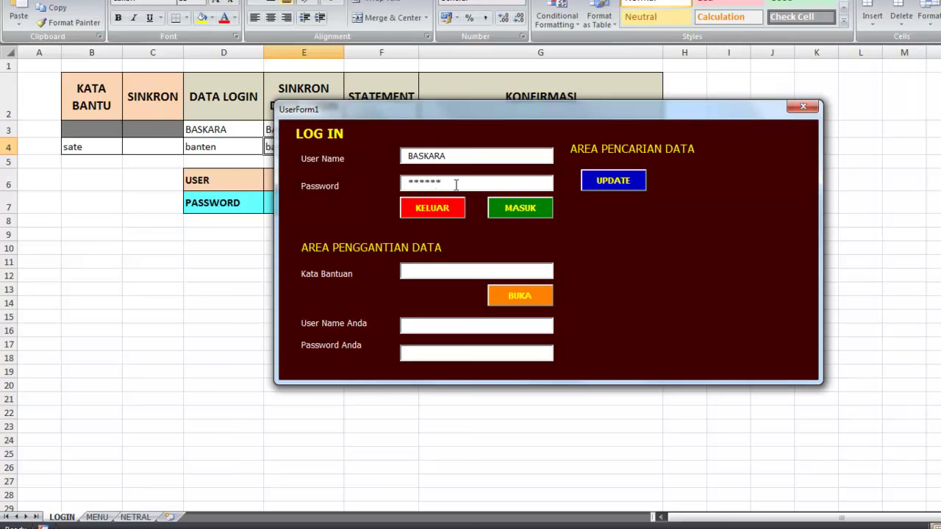
left_click(513, 214)
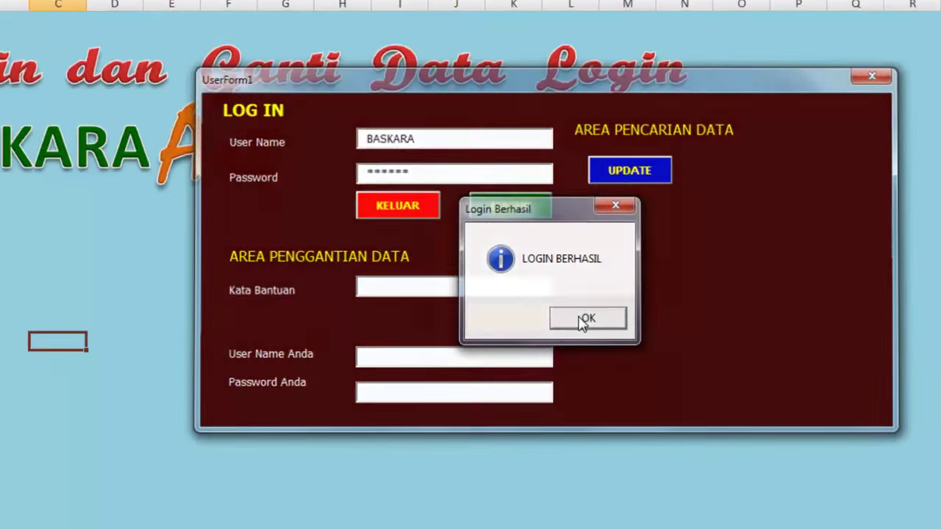
left_click(576, 298)
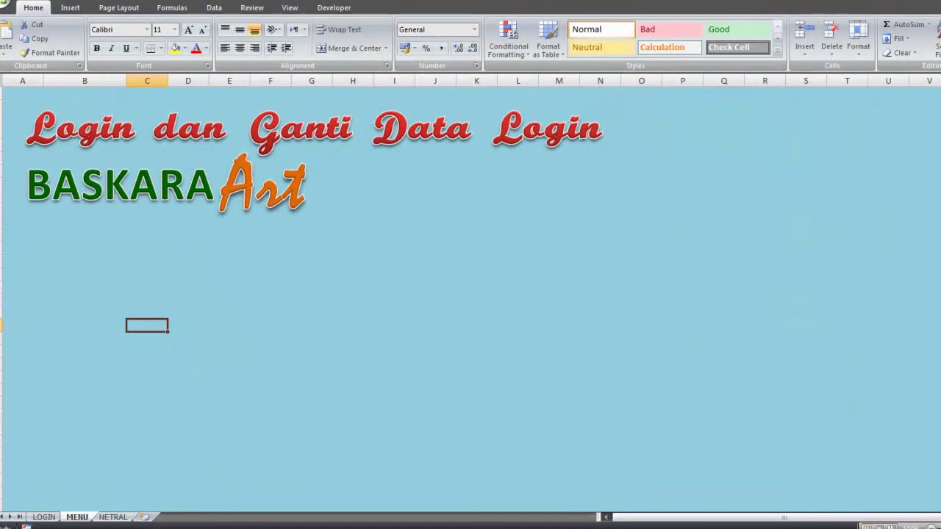
- Copy the rest of the Notepad script, from cmdKELUAR_Click through the textbox Enter/Exit routines
key("alt+F11")
scroll(407, 211, "down", 3)
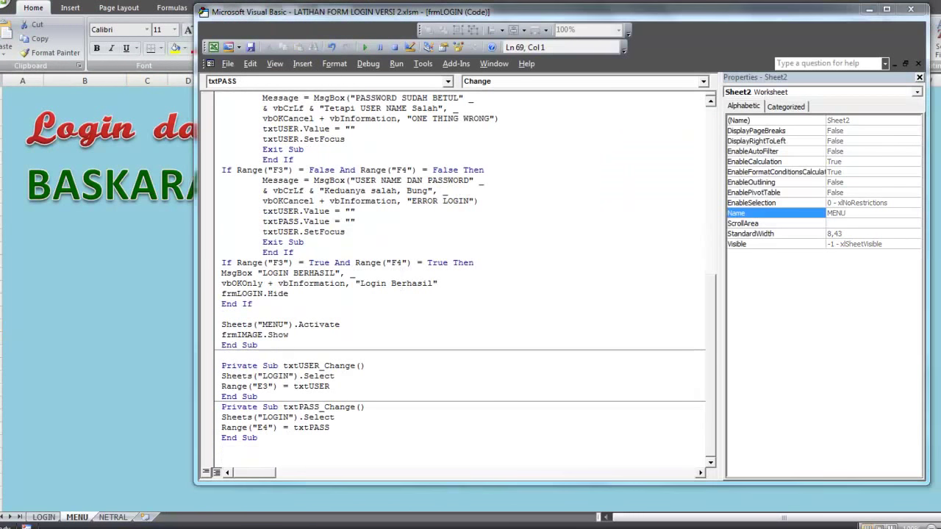
left_click(164, 524)
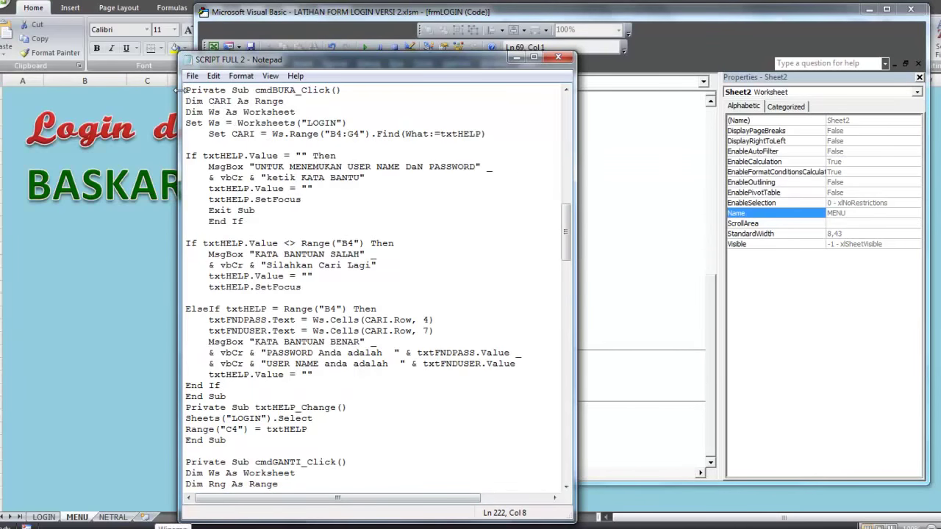
left_click_drag(186, 90, 379, 508)
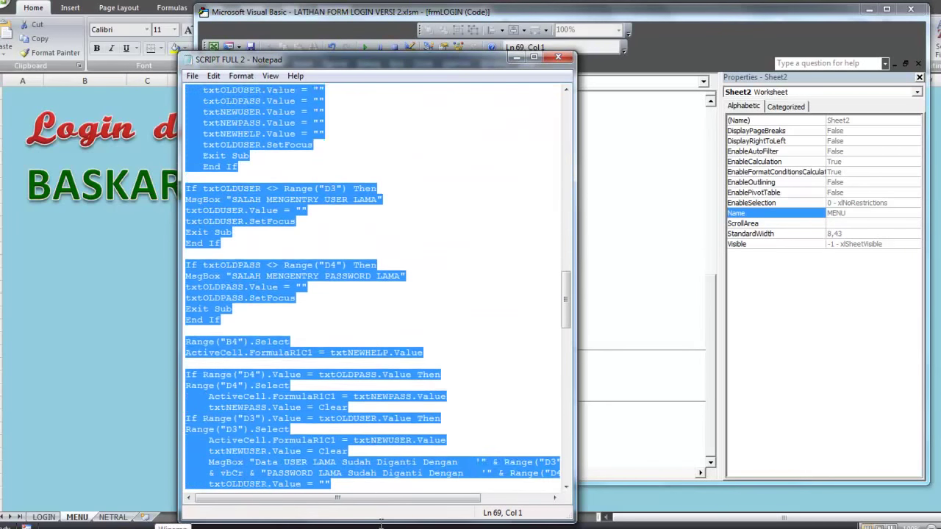
left_click_drag(380, 507, 370, 507)
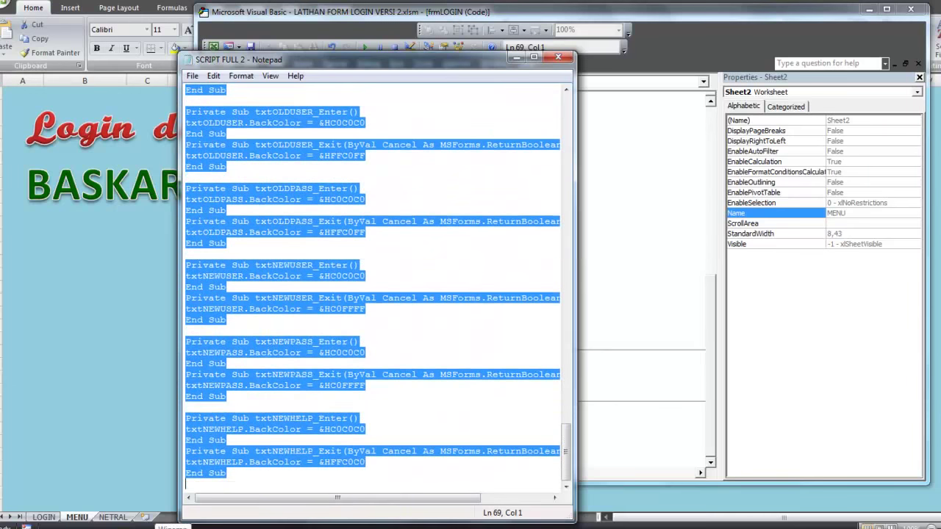
right_click(209, 206)
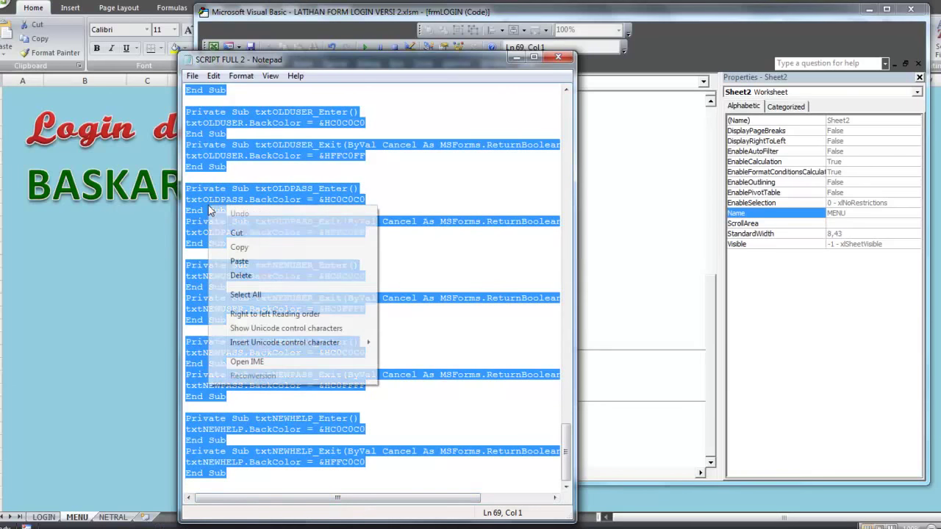
left_click(239, 248)
- Paste the copied procedures after the last End Sub in the frmLOGIN code
left_click(516, 58)
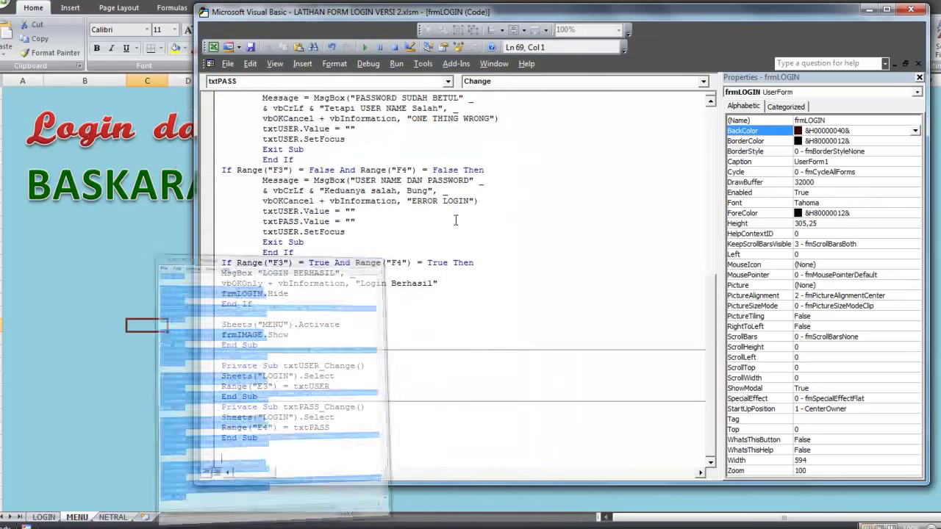
left_click(275, 440)
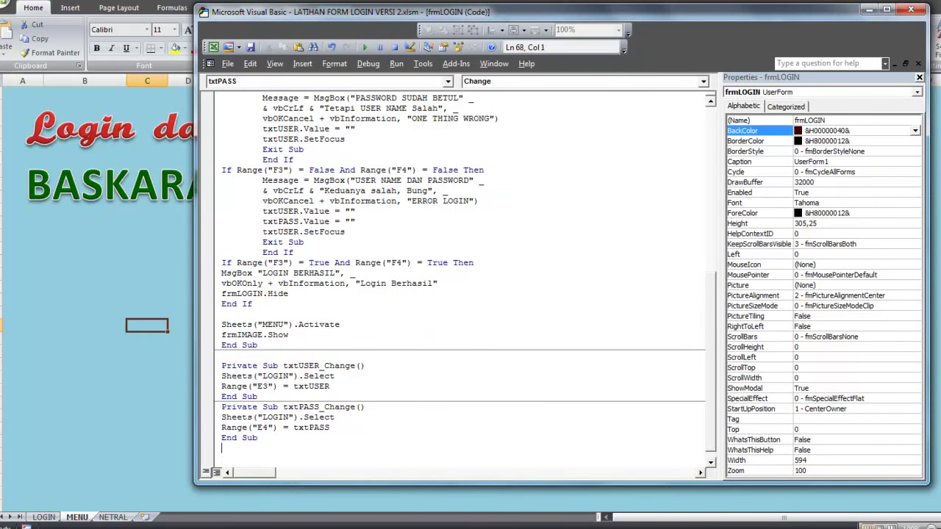
scroll(463, 276, "down", 1)
key("ctrl+v")
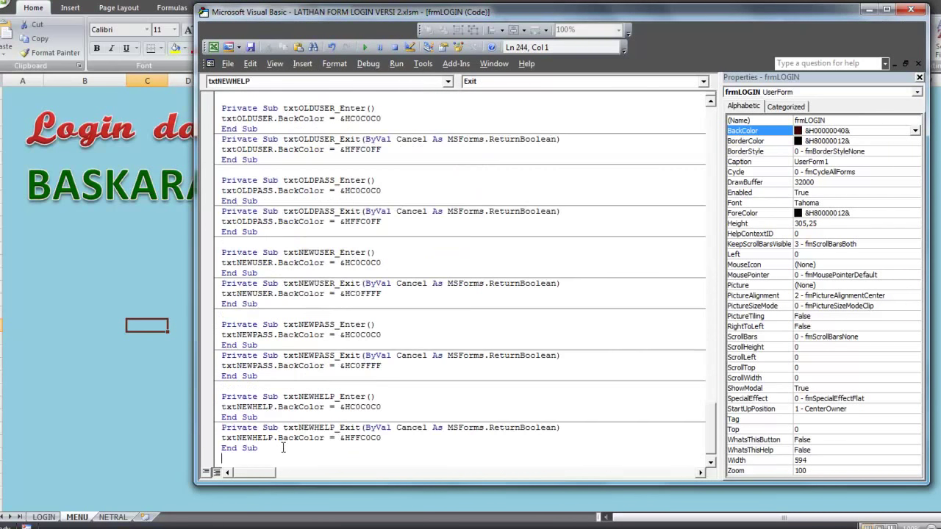
scroll(287, 449, "down", 1)
scroll(287, 449, "up", 10)
scroll(288, 449, "up", 10)
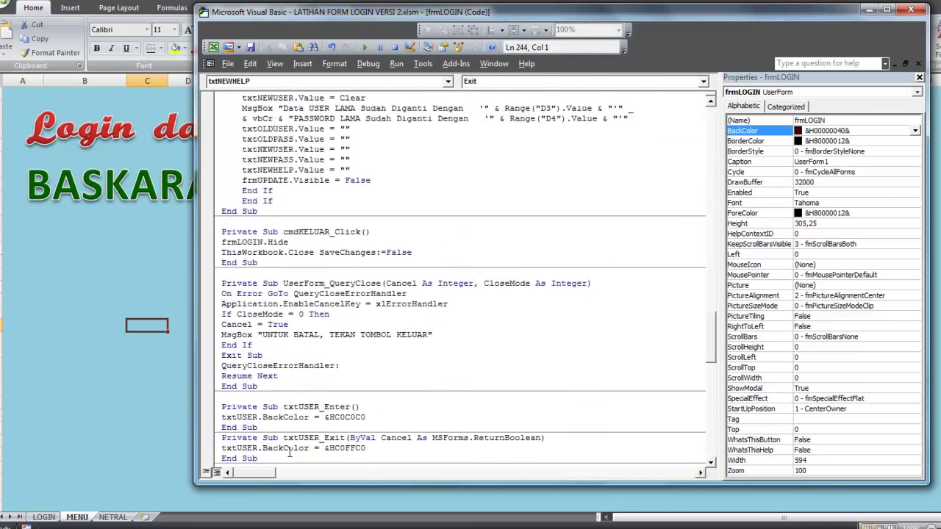
scroll(288, 450, "up", 10)
scroll(290, 450, "up", 10)
scroll(290, 450, "up", 10)
scroll(290, 450, "up", 10)
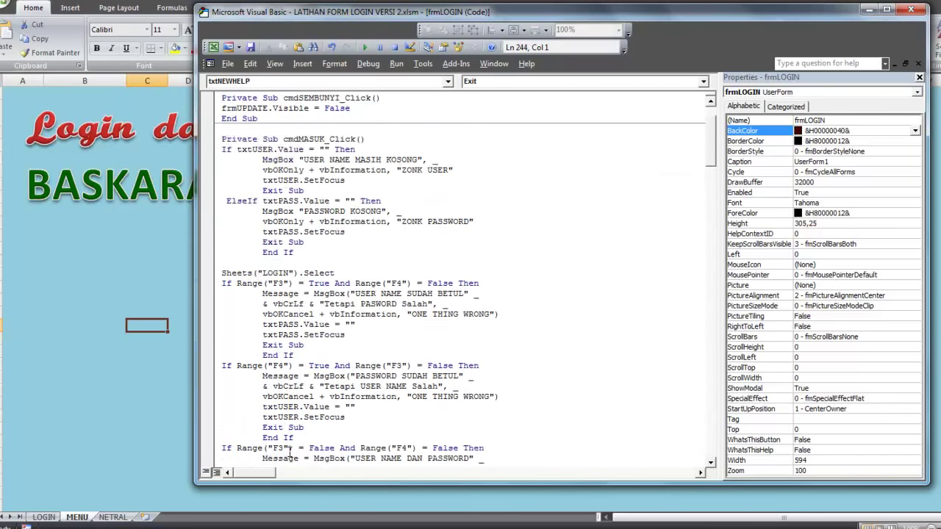
scroll(290, 450, "up", 10)
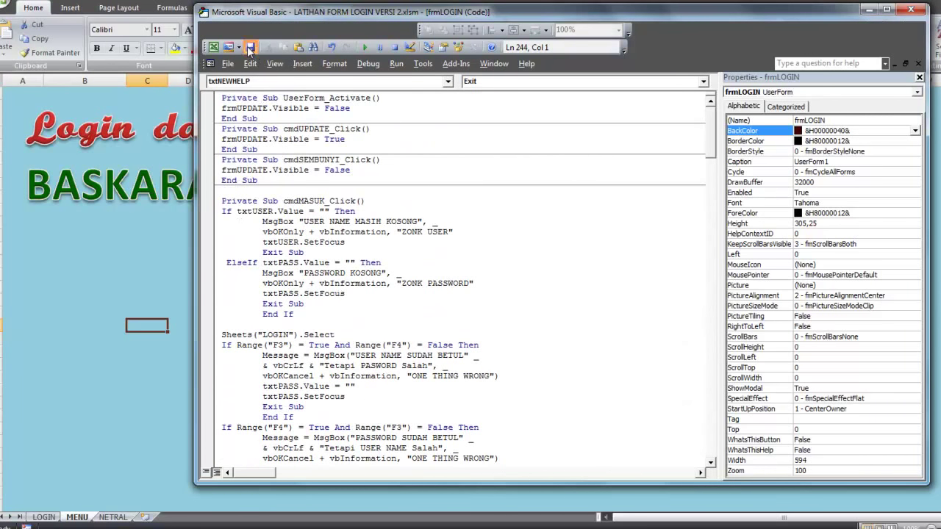
- Run frmLOGIN, show the update panel and enter the help word 'sate' in Kata Bantuan
left_click(365, 47)
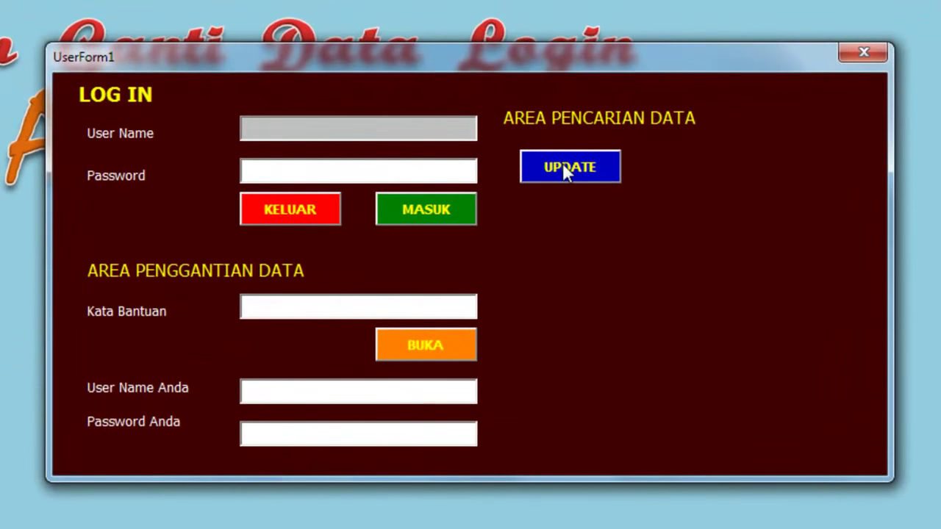
left_click(564, 168)
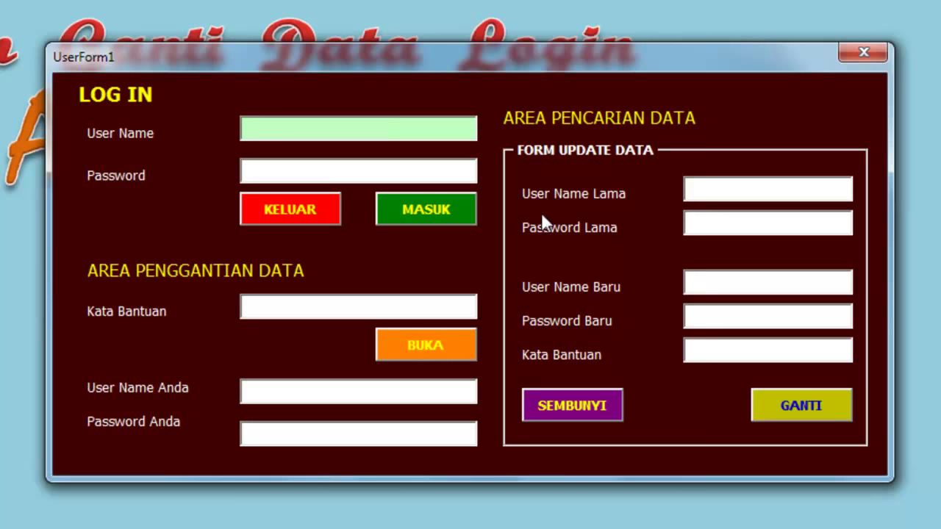
left_click(316, 305)
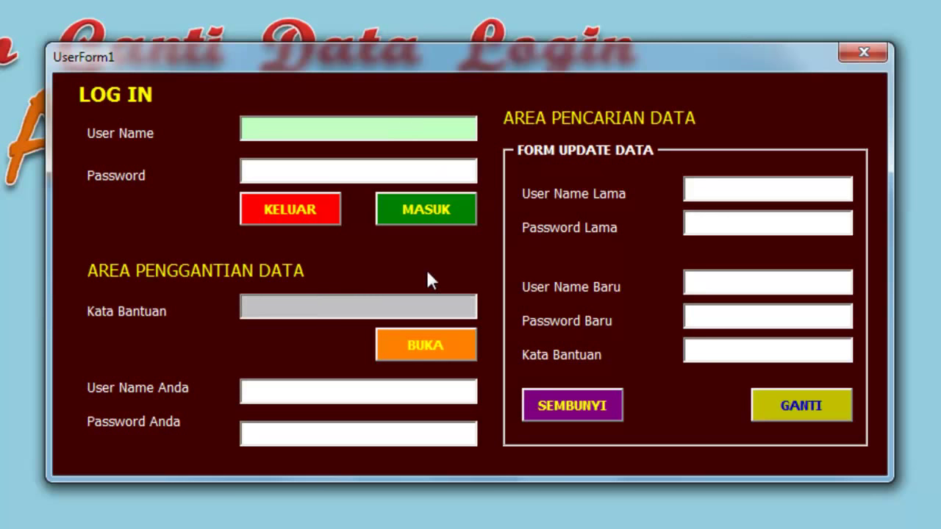
type("sate")
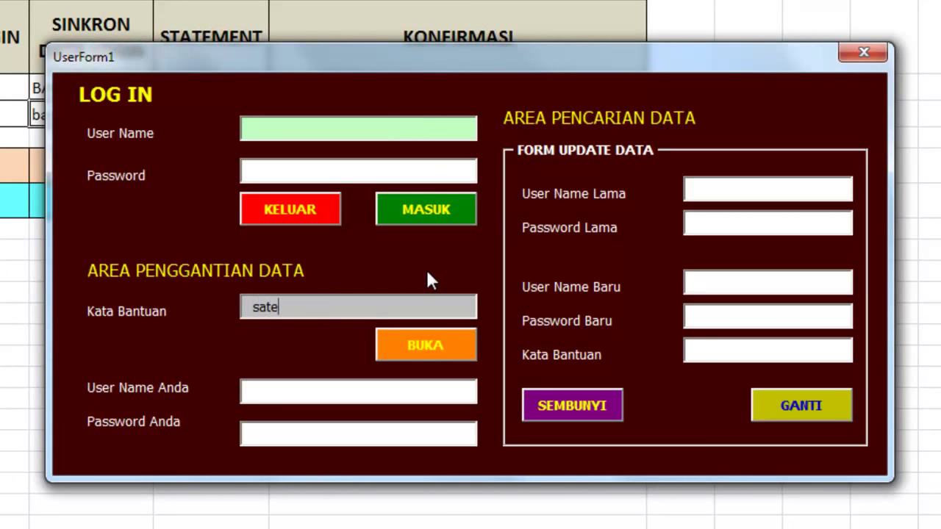
- Look up credentials with BUKA, accept 'KATA BANTUAN BENAR', and select the retrieved user name and password
left_click(409, 350)
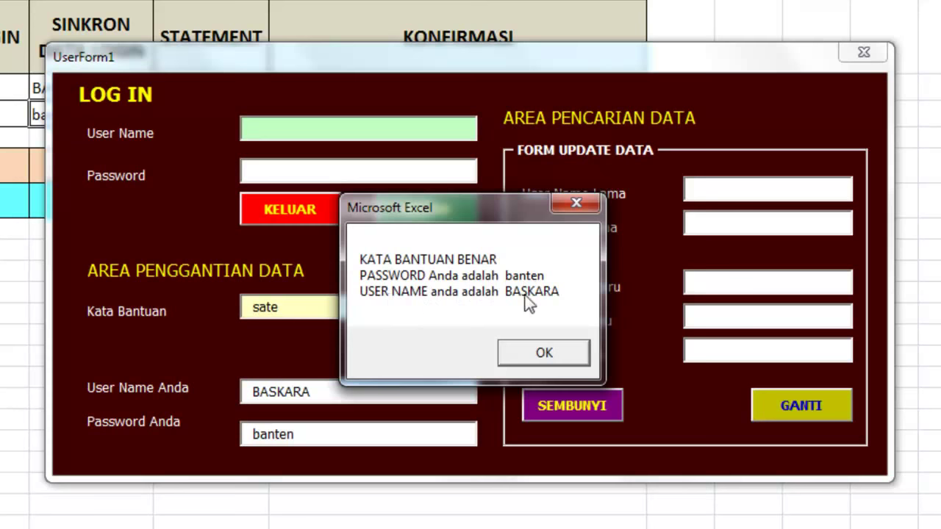
left_click(538, 353)
left_click_drag(369, 388, 289, 391)
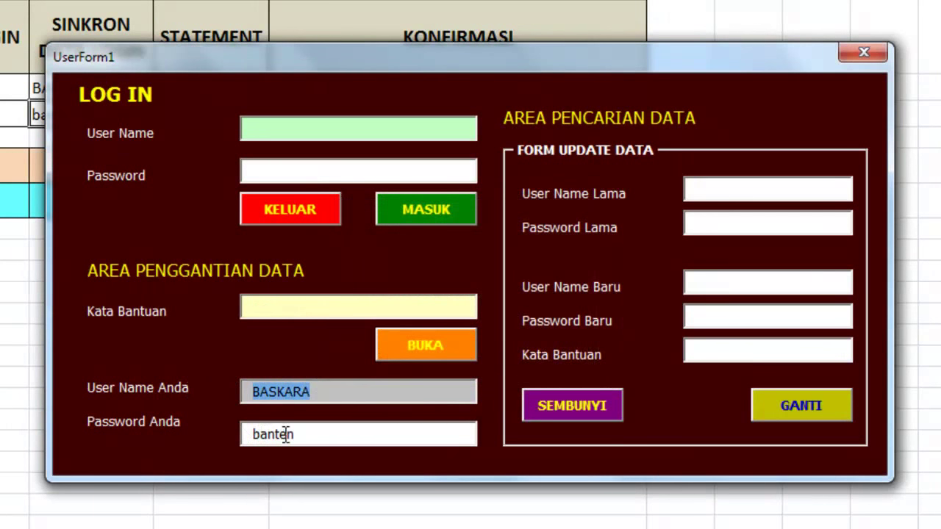
left_click_drag(312, 434, 204, 435)
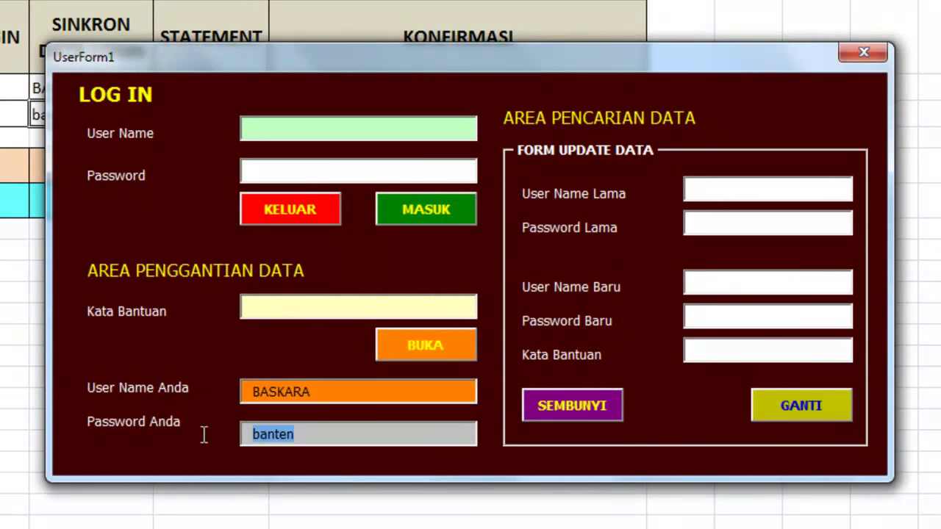
- Fill in the old credentials plus a new user name, password and help word, then apply GANTI
left_click(778, 189)
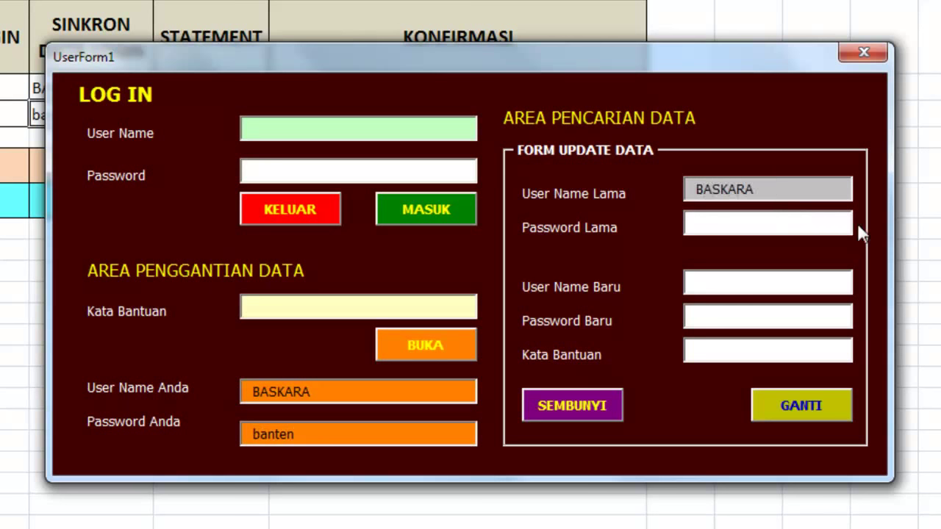
left_click(756, 226)
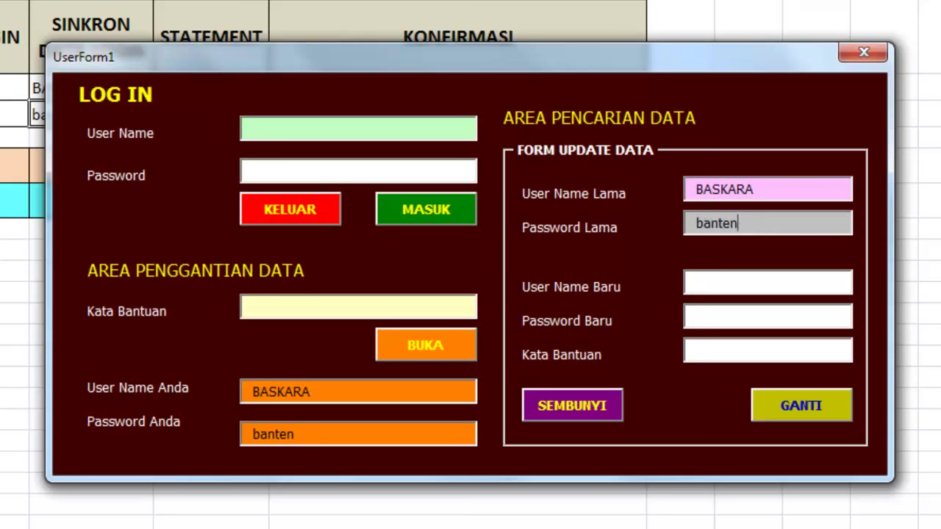
left_click(761, 282)
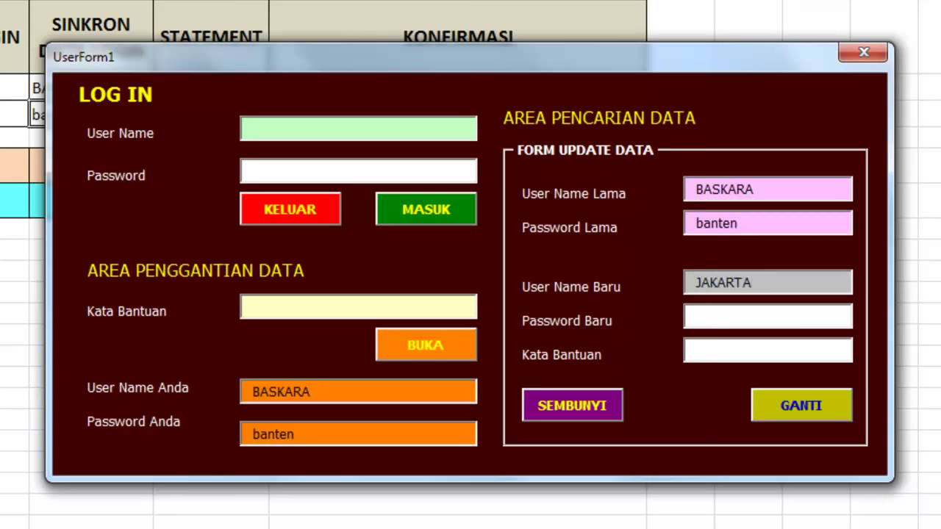
left_click(762, 316)
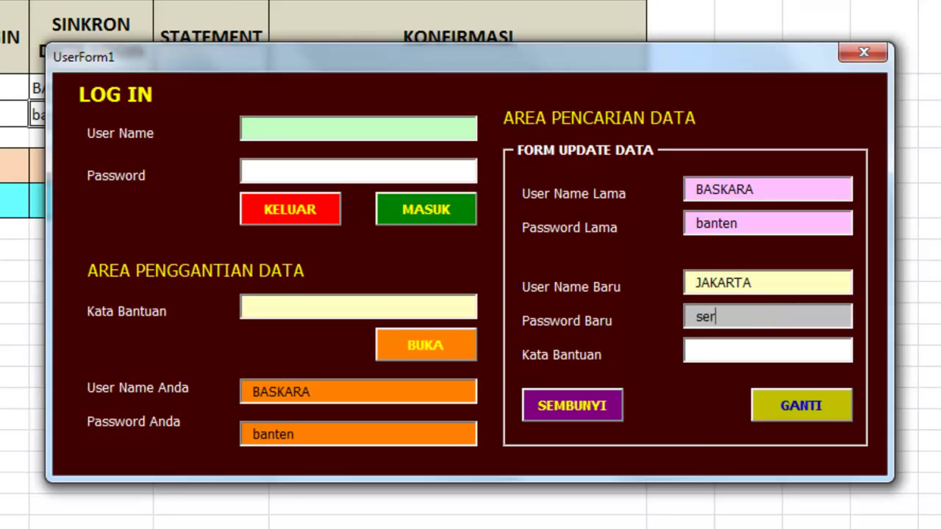
left_click(751, 350)
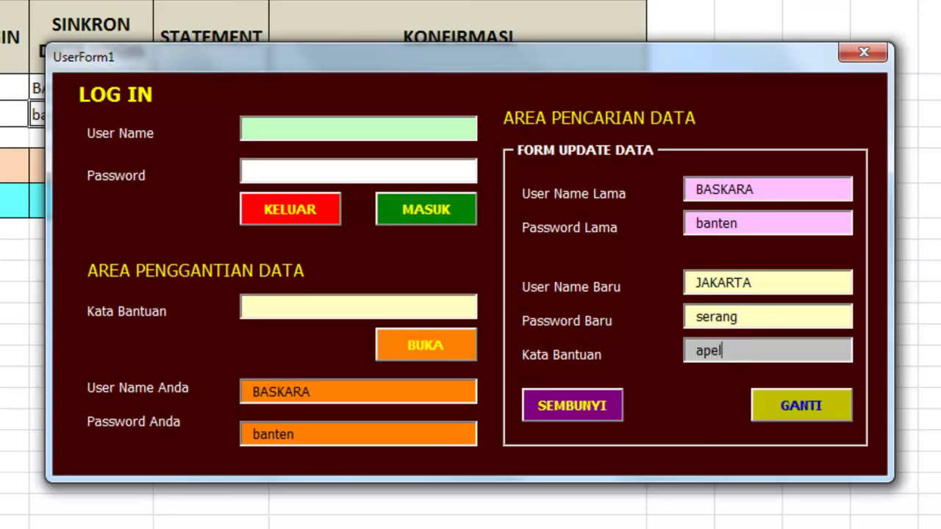
left_click(778, 416)
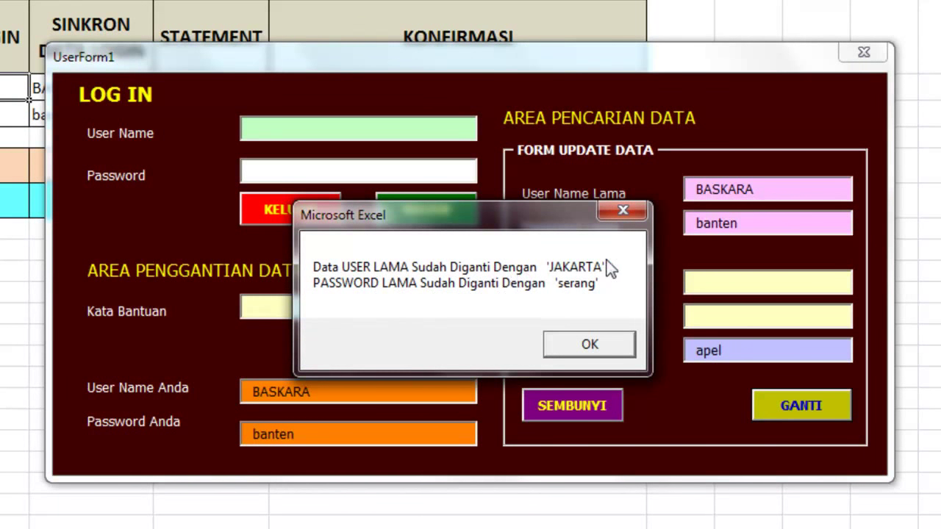
left_click(576, 345)
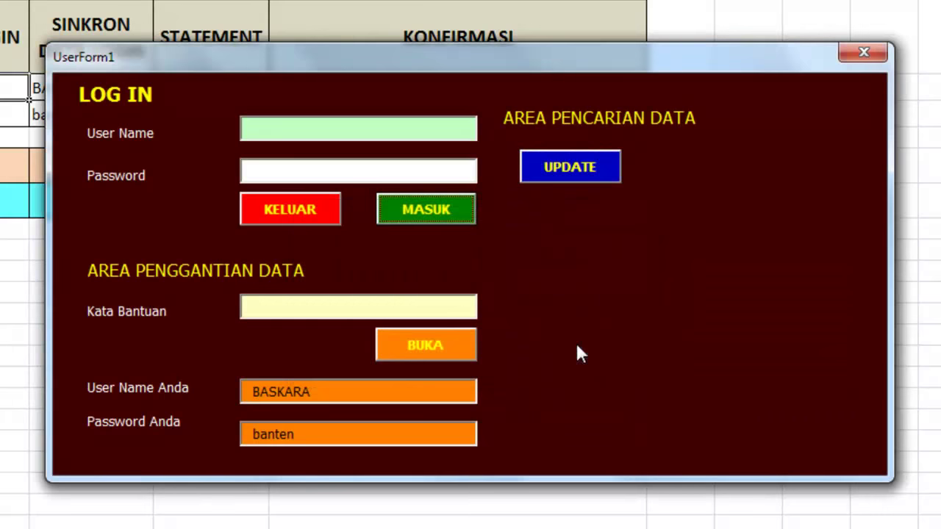
- Log in via MASUK with the new user name and password and accept the Login Berhasil message
left_click(288, 131)
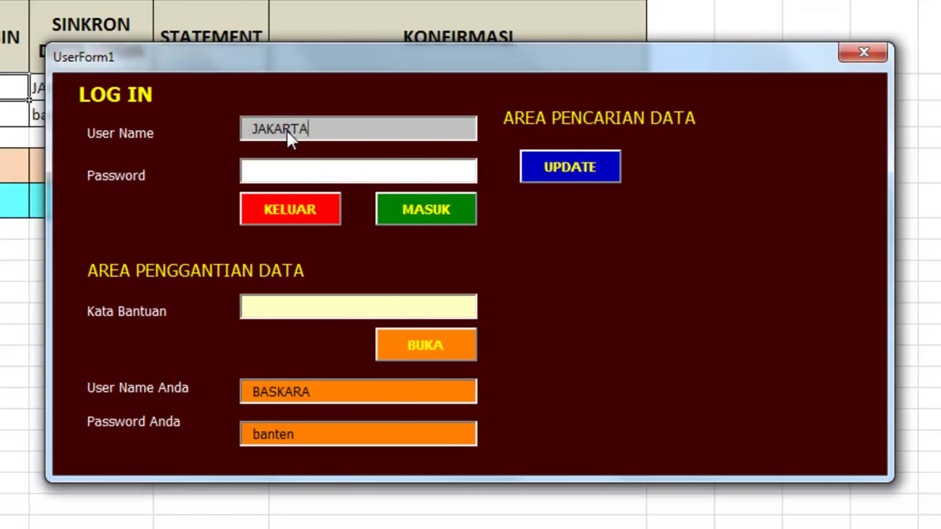
left_click(292, 169)
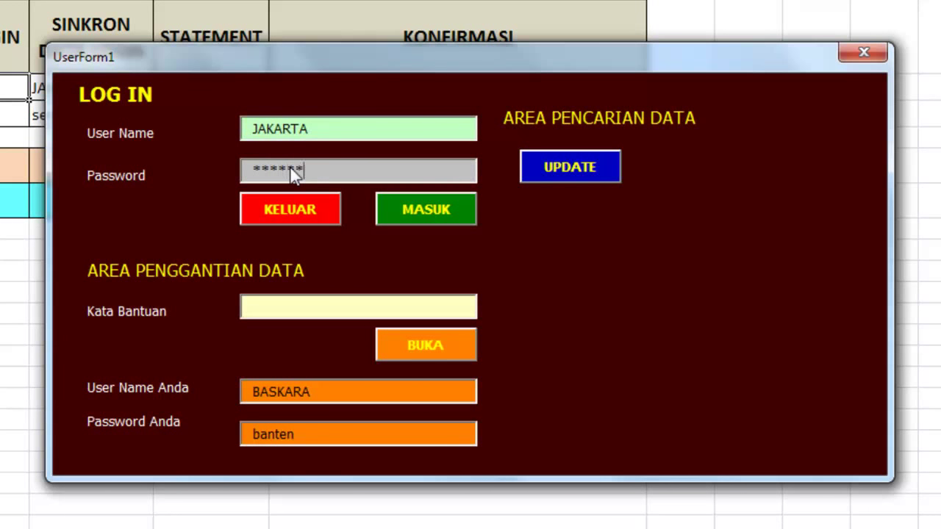
left_click(410, 213)
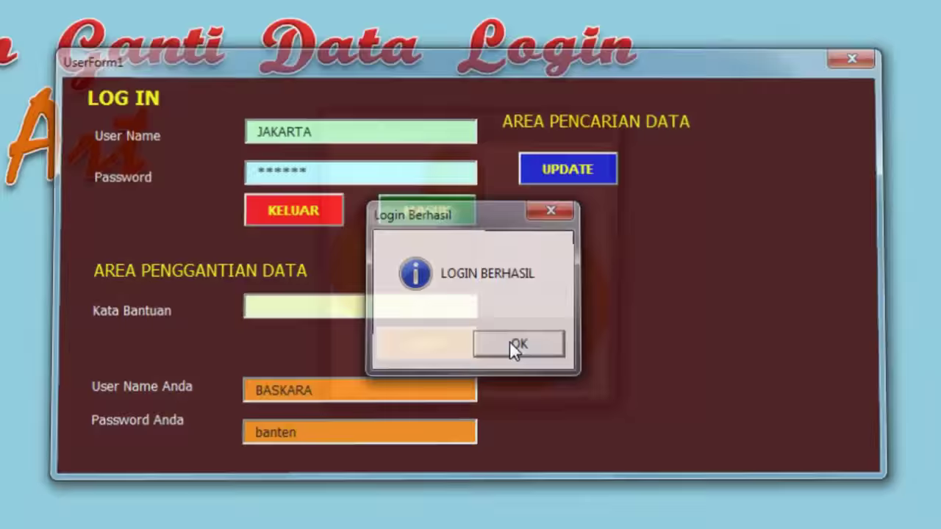
left_click(515, 346)
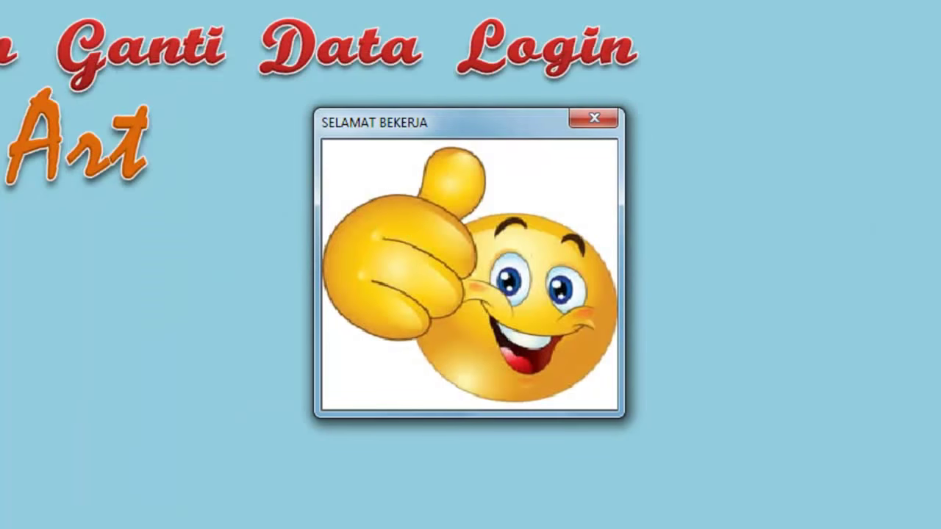